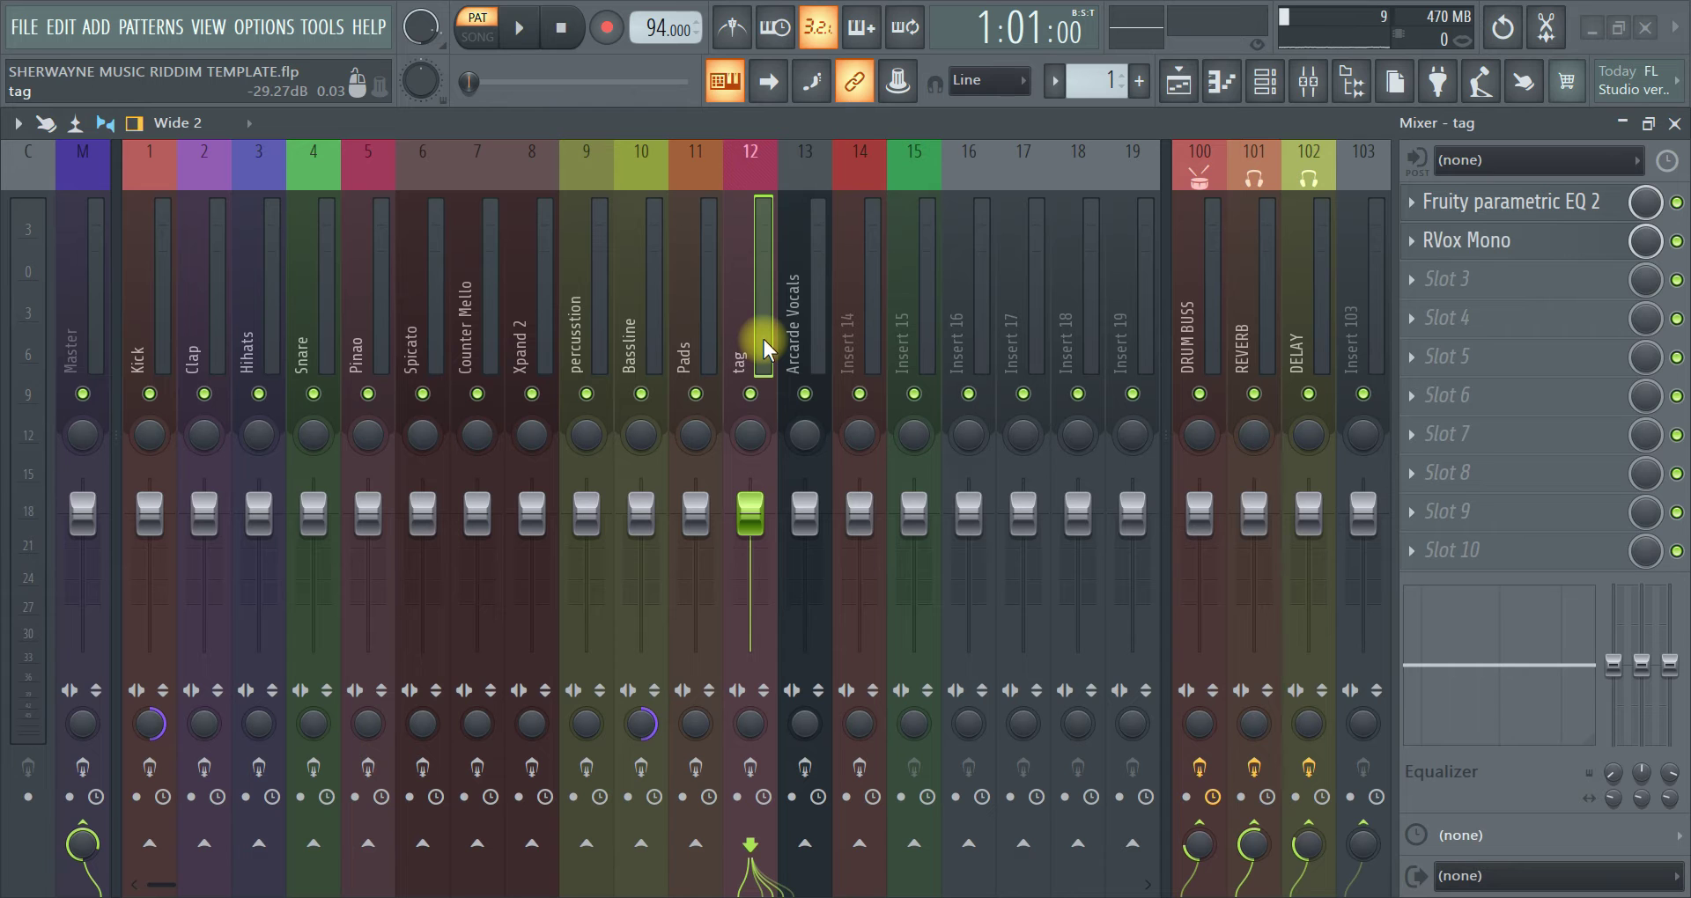
Open the reFX Nexus channel's notes in the piano roll and shrink the velocity lane so the chord notes show
click(198, 266)
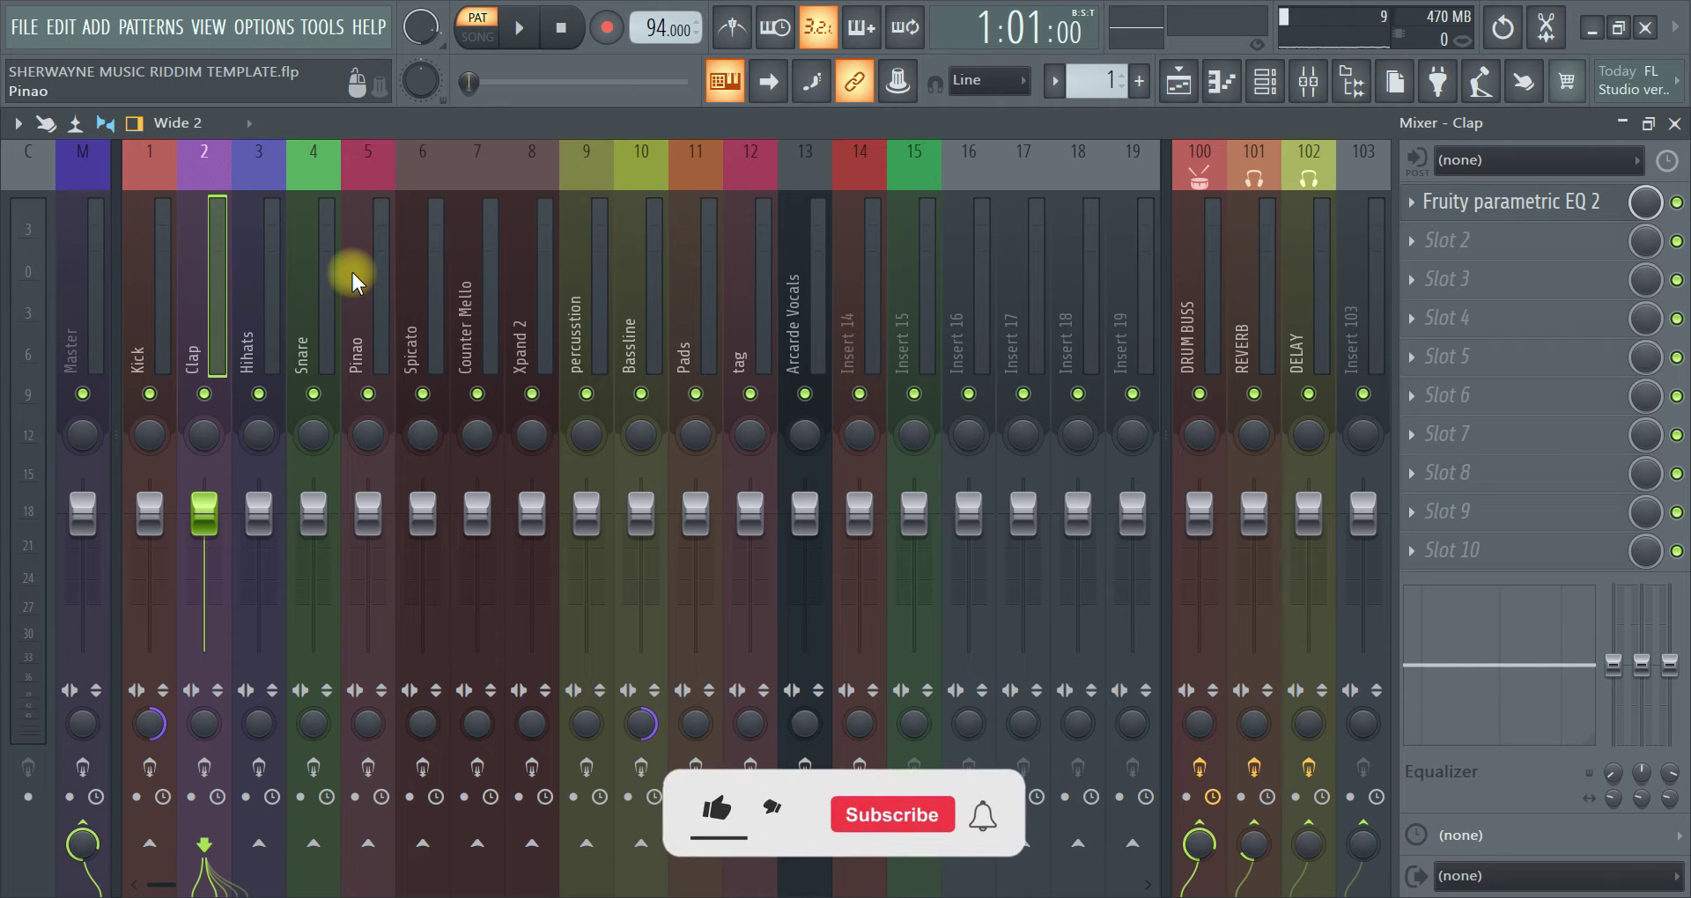
click(1264, 82)
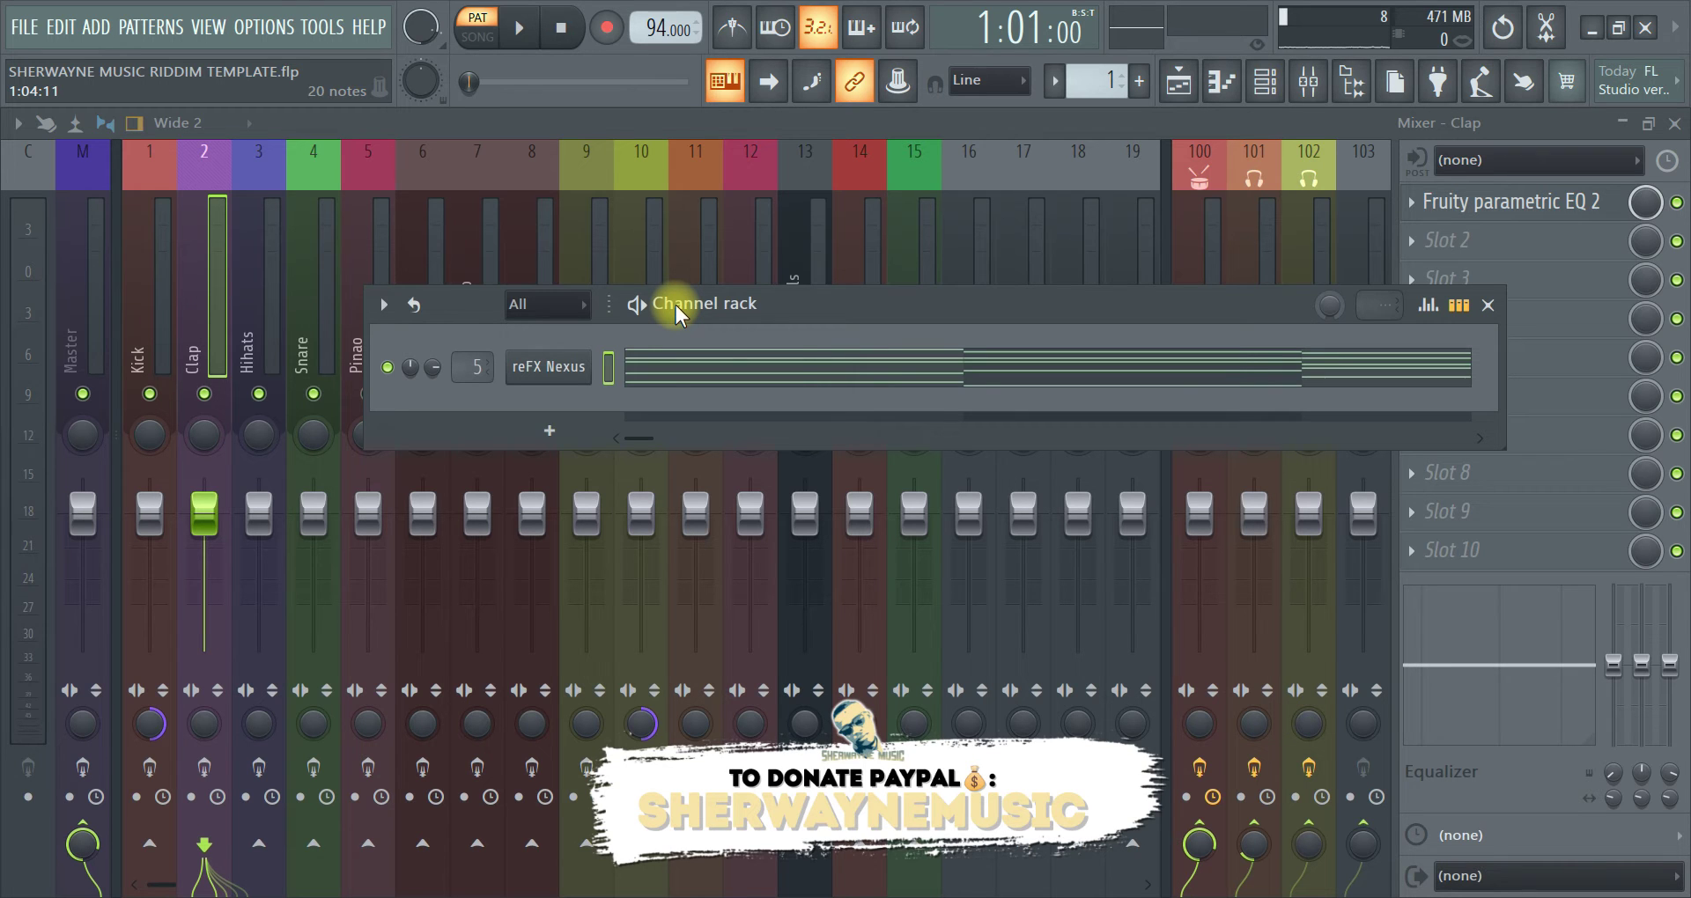
click(774, 367)
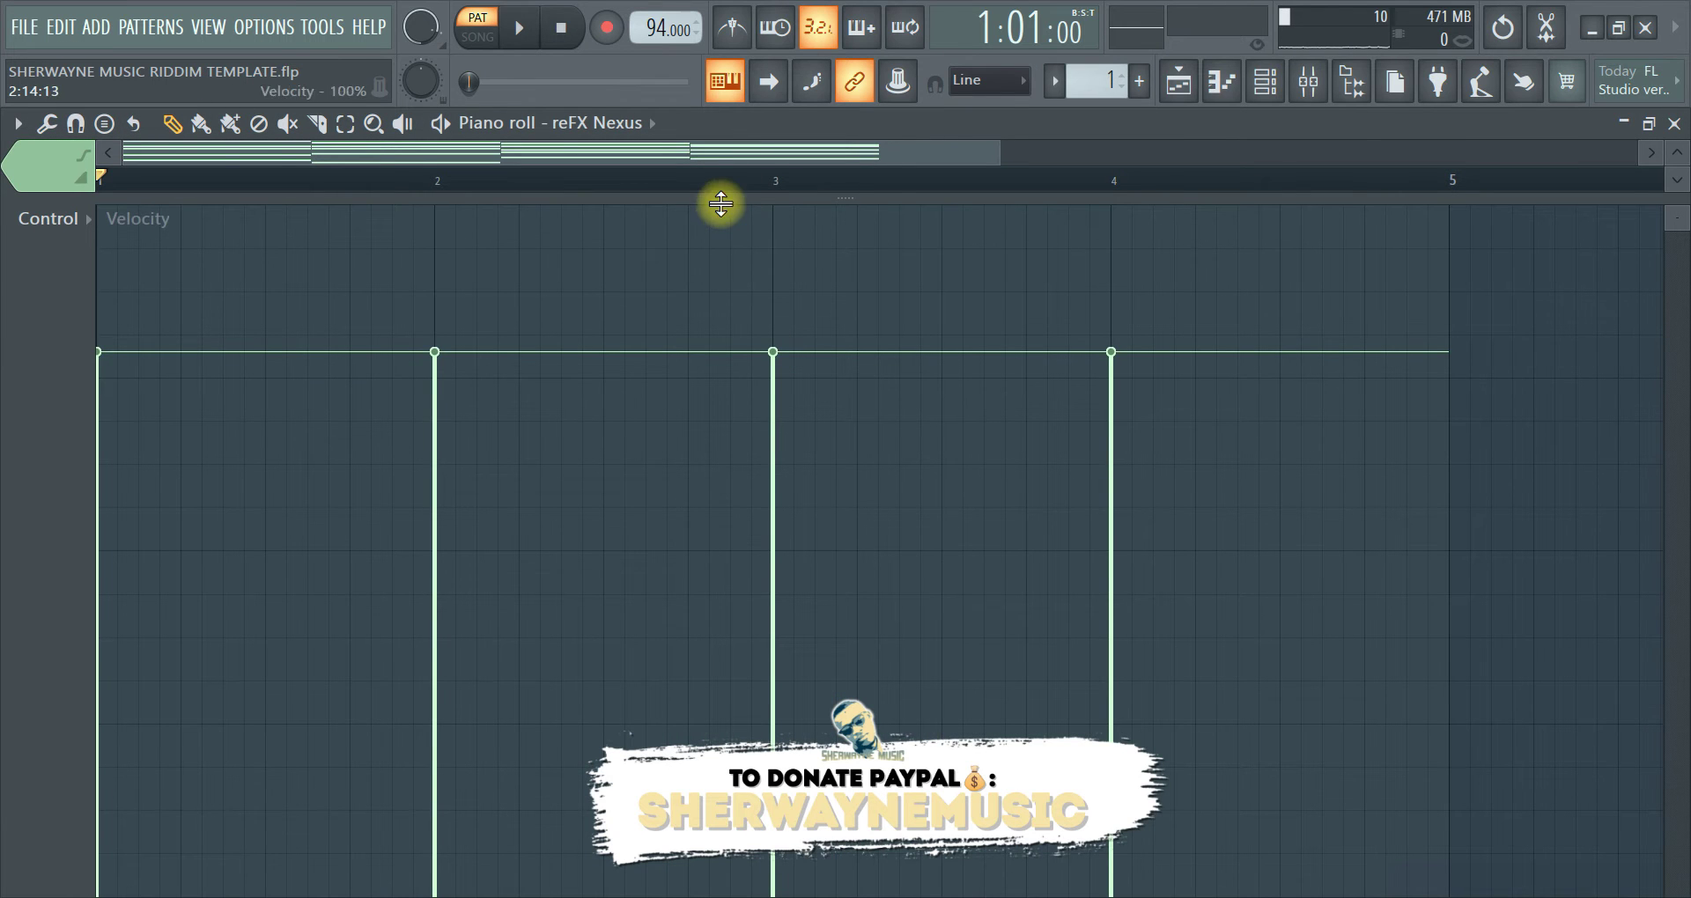
drag(720, 204, 683, 701)
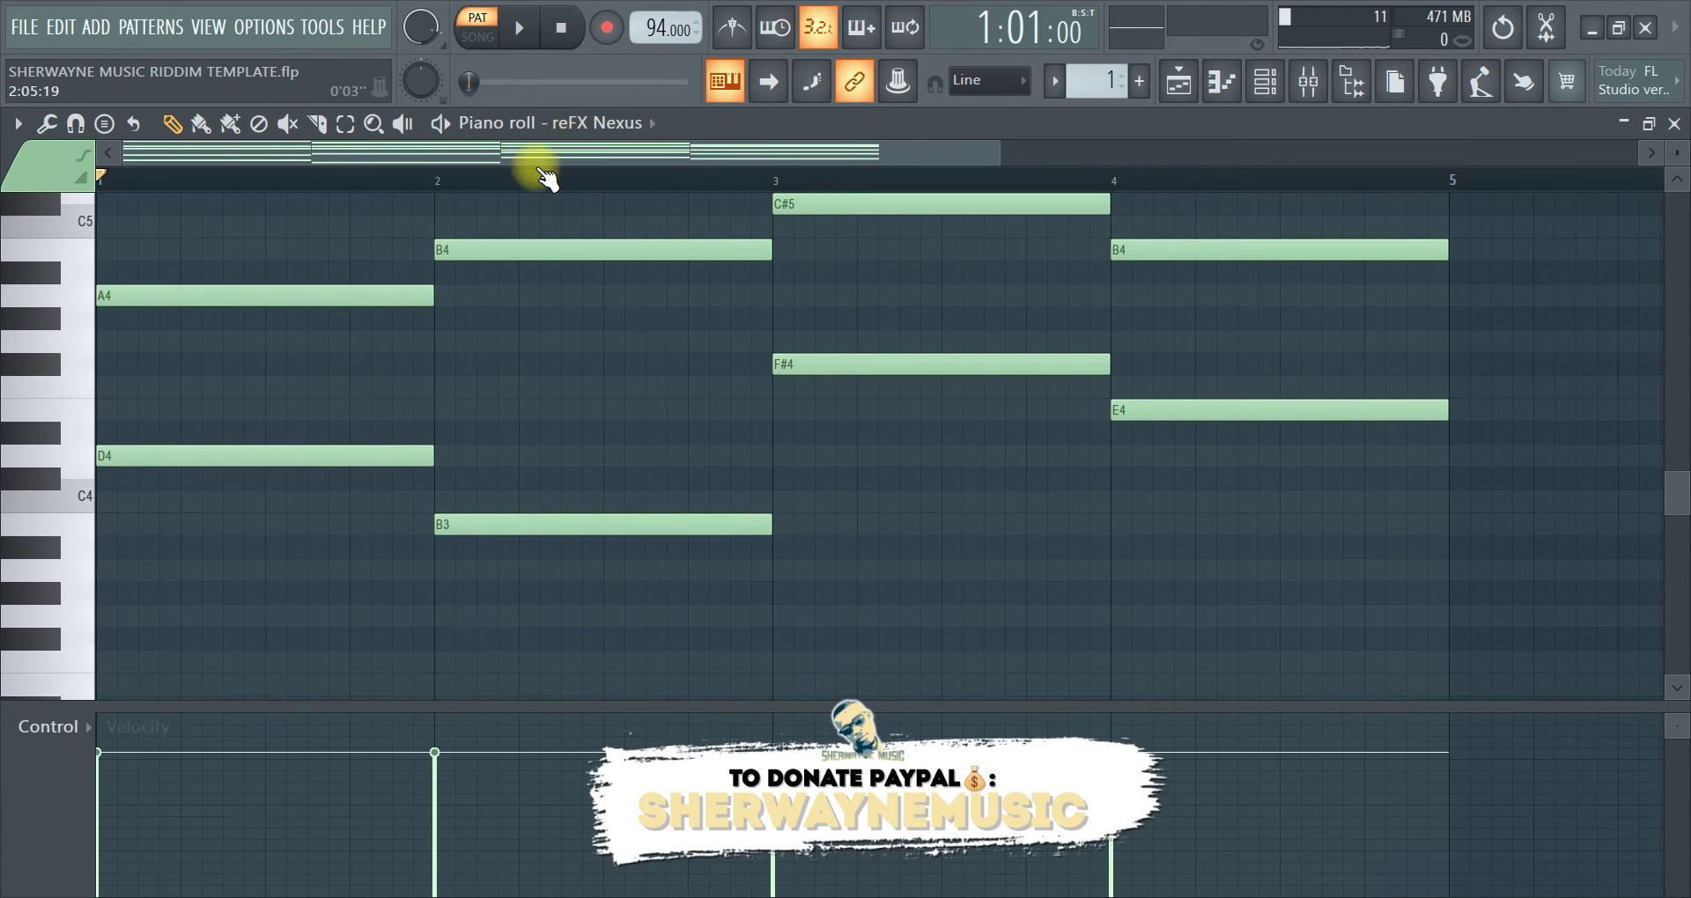
Play back the reFX Nexus chord progression and look over its high and low notes across all four bars
scroll(546, 176, down, 2)
scroll(533, 427, up, 3)
scroll(546, 426, up, 3)
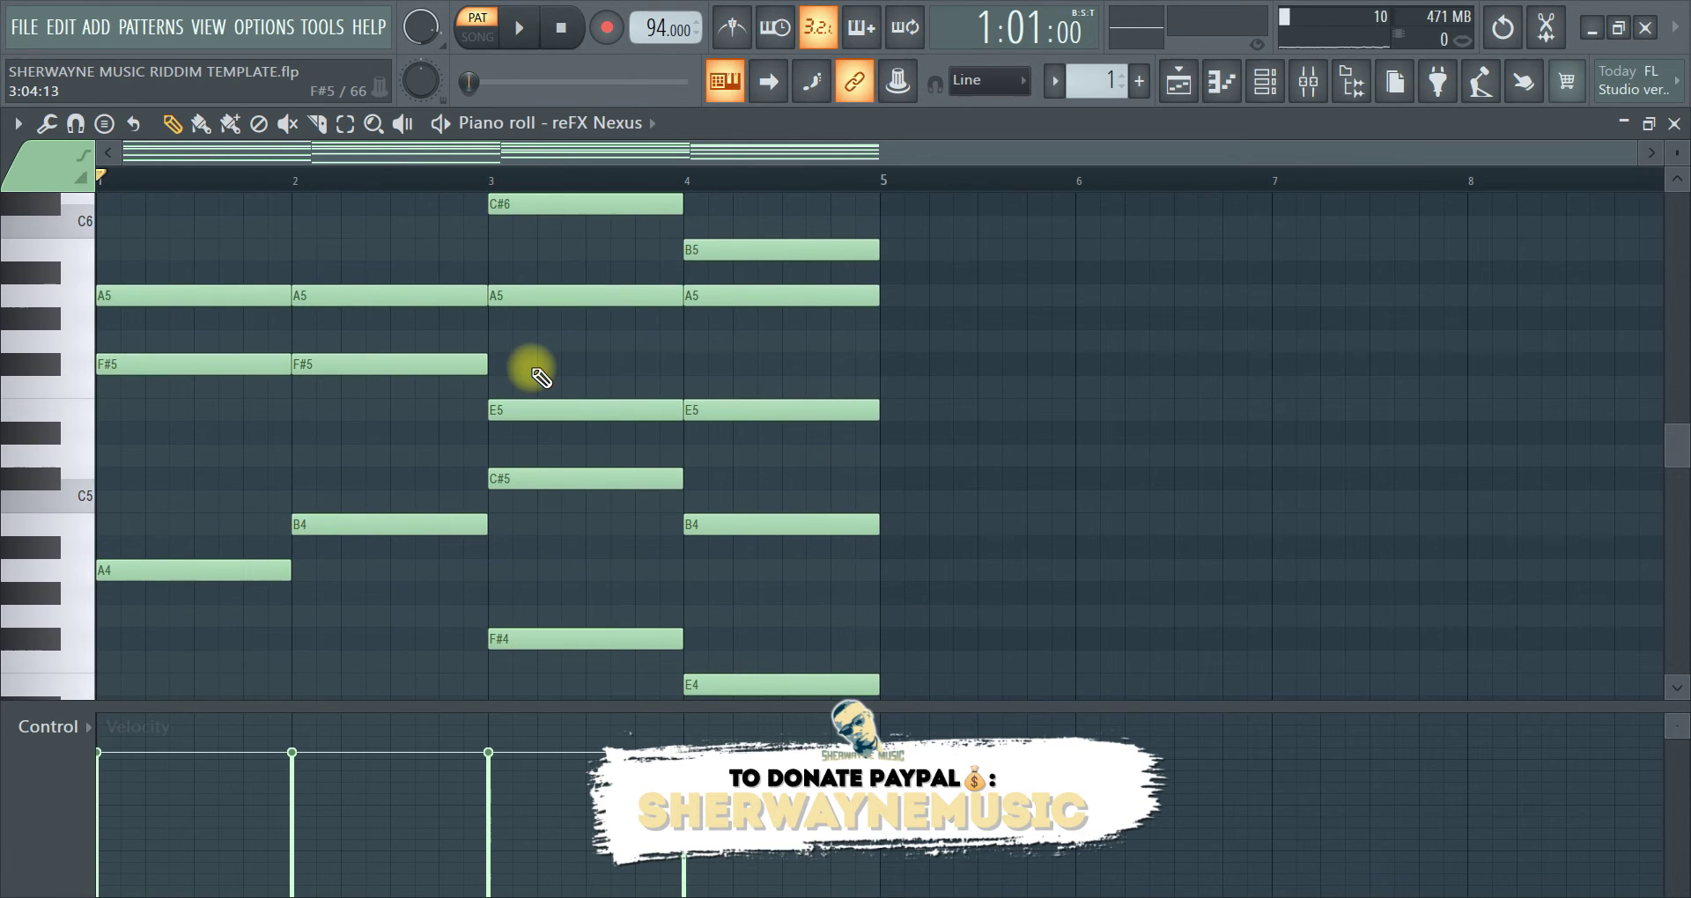
key(space)
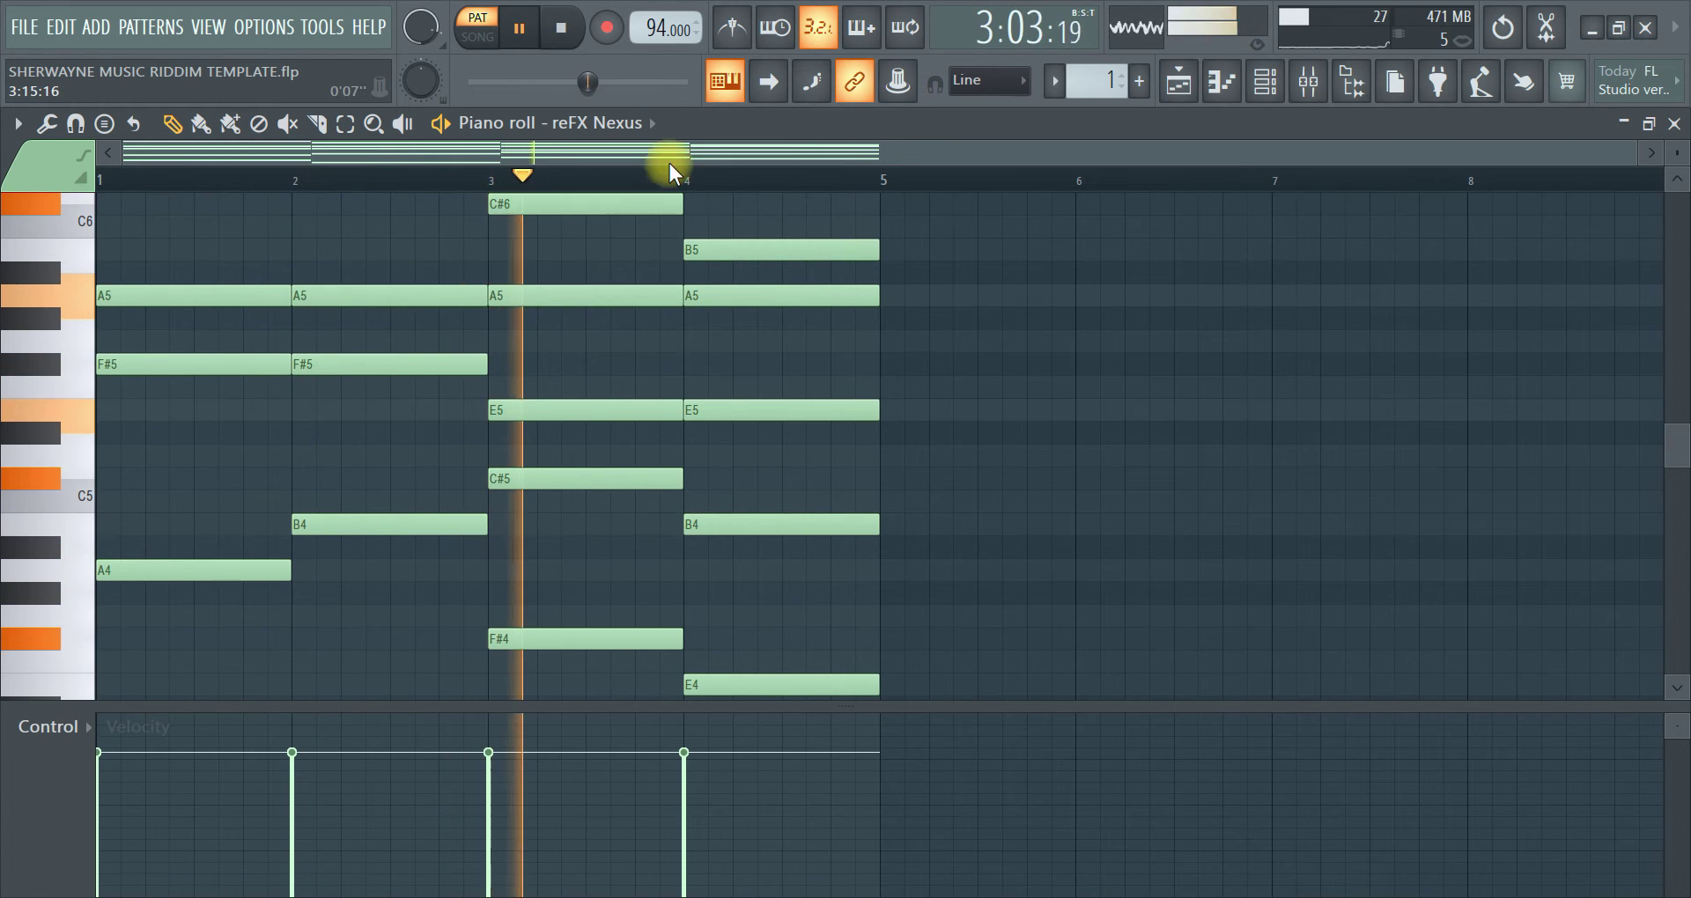
scroll(879, 351, down, 1)
scroll(879, 351, up, 4)
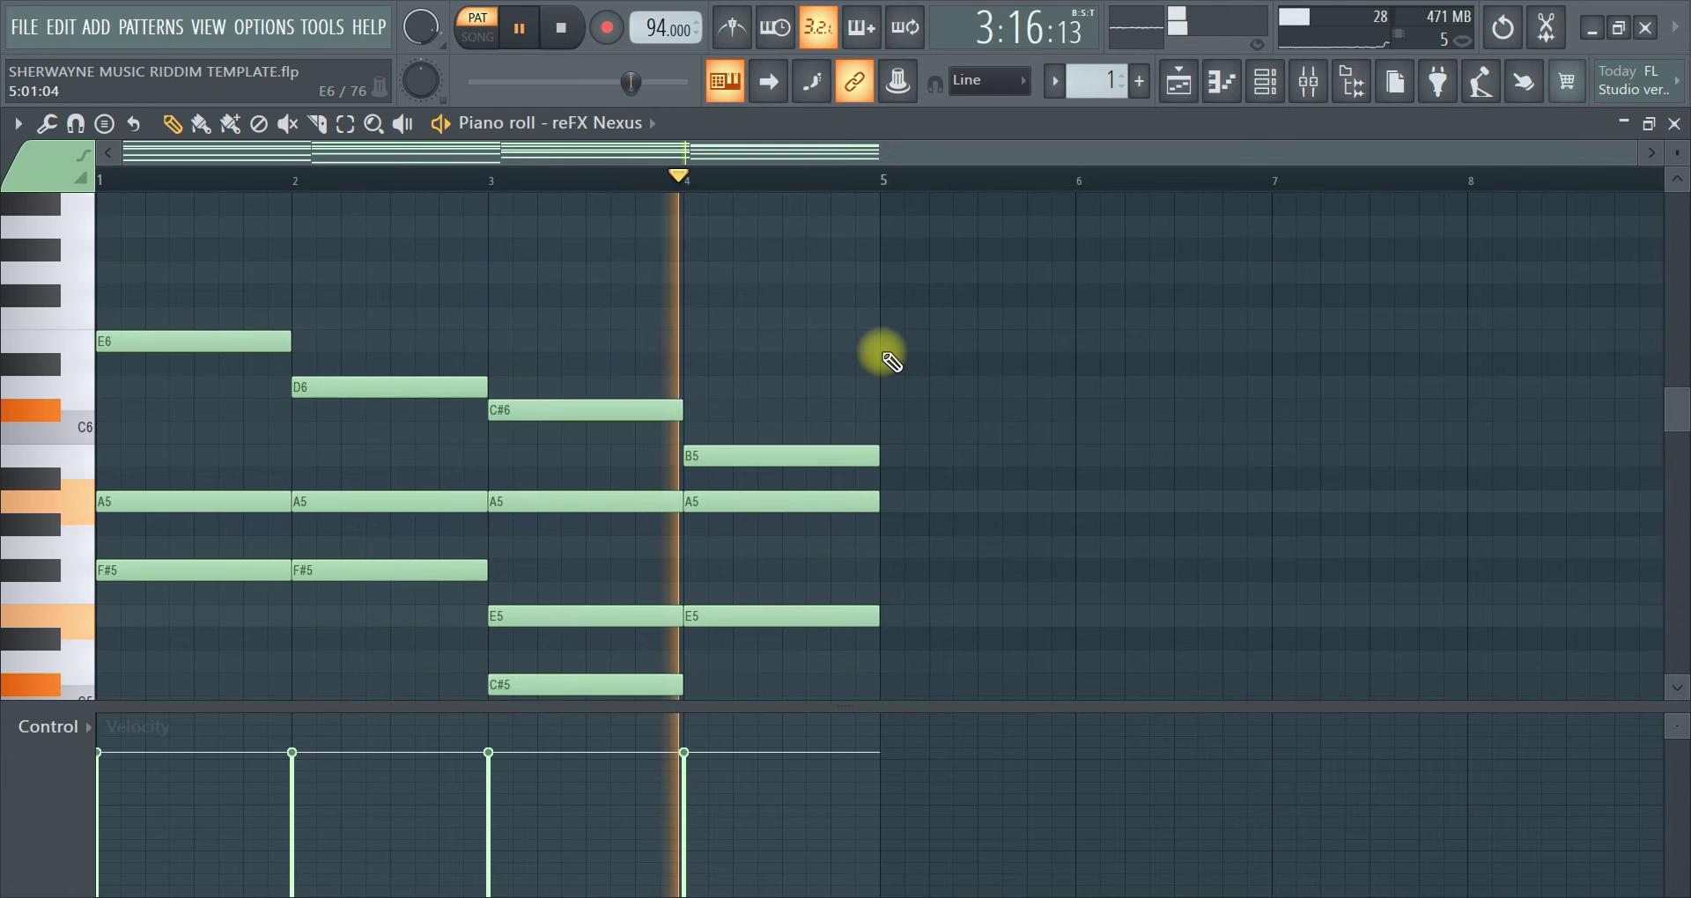
scroll(880, 352, down, 5)
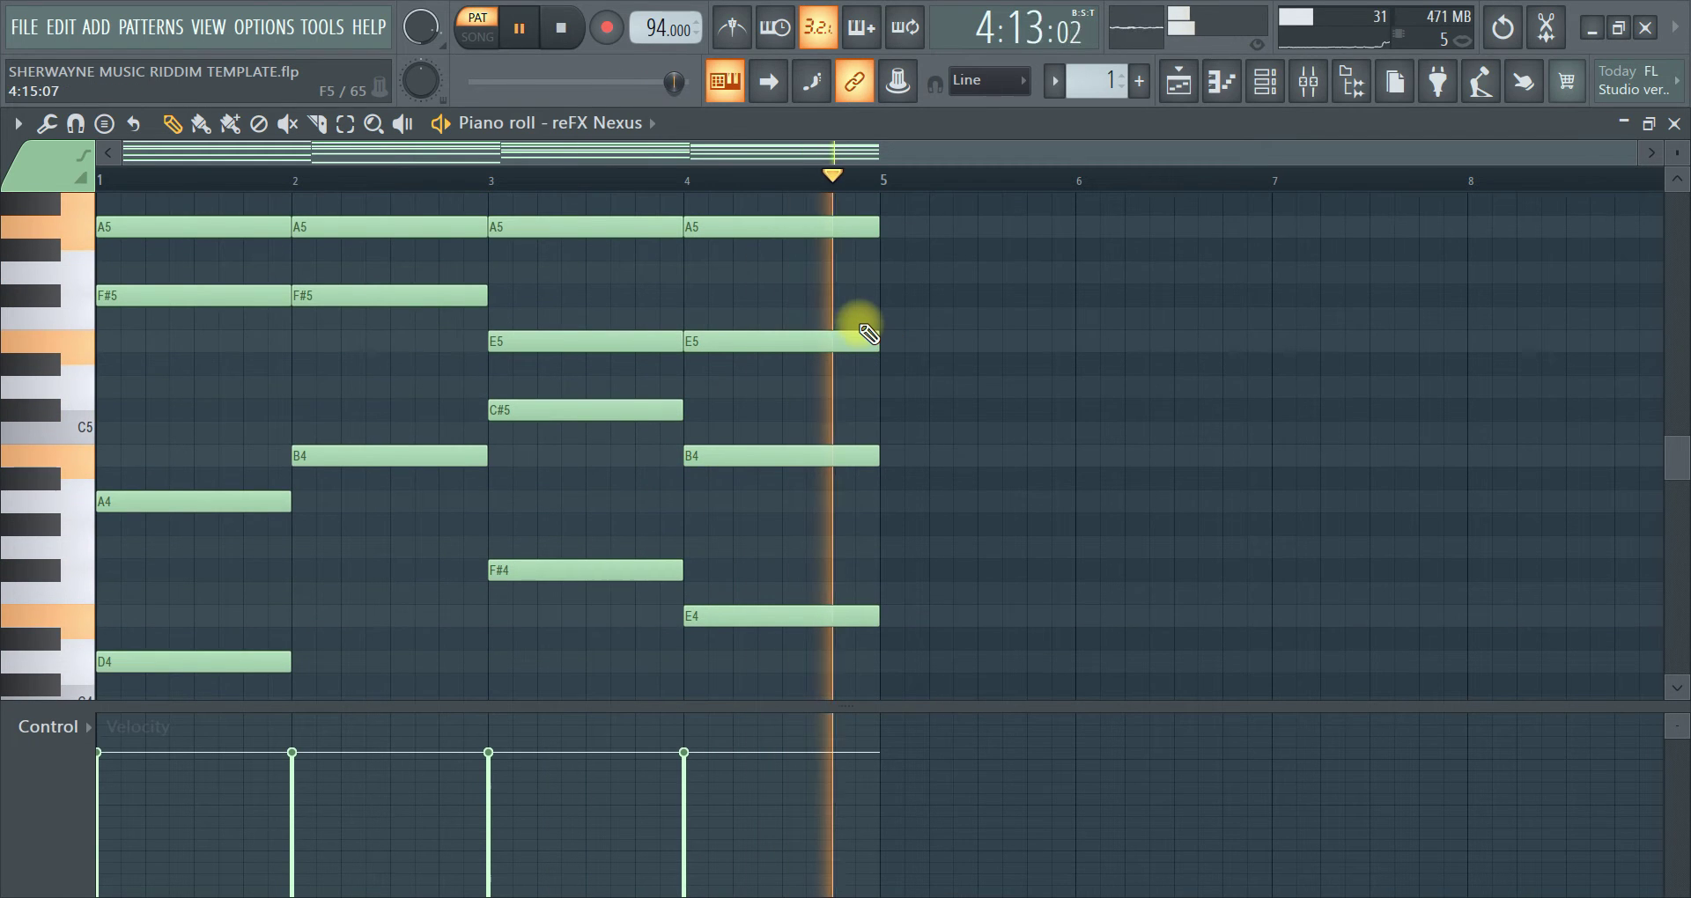
key(space)
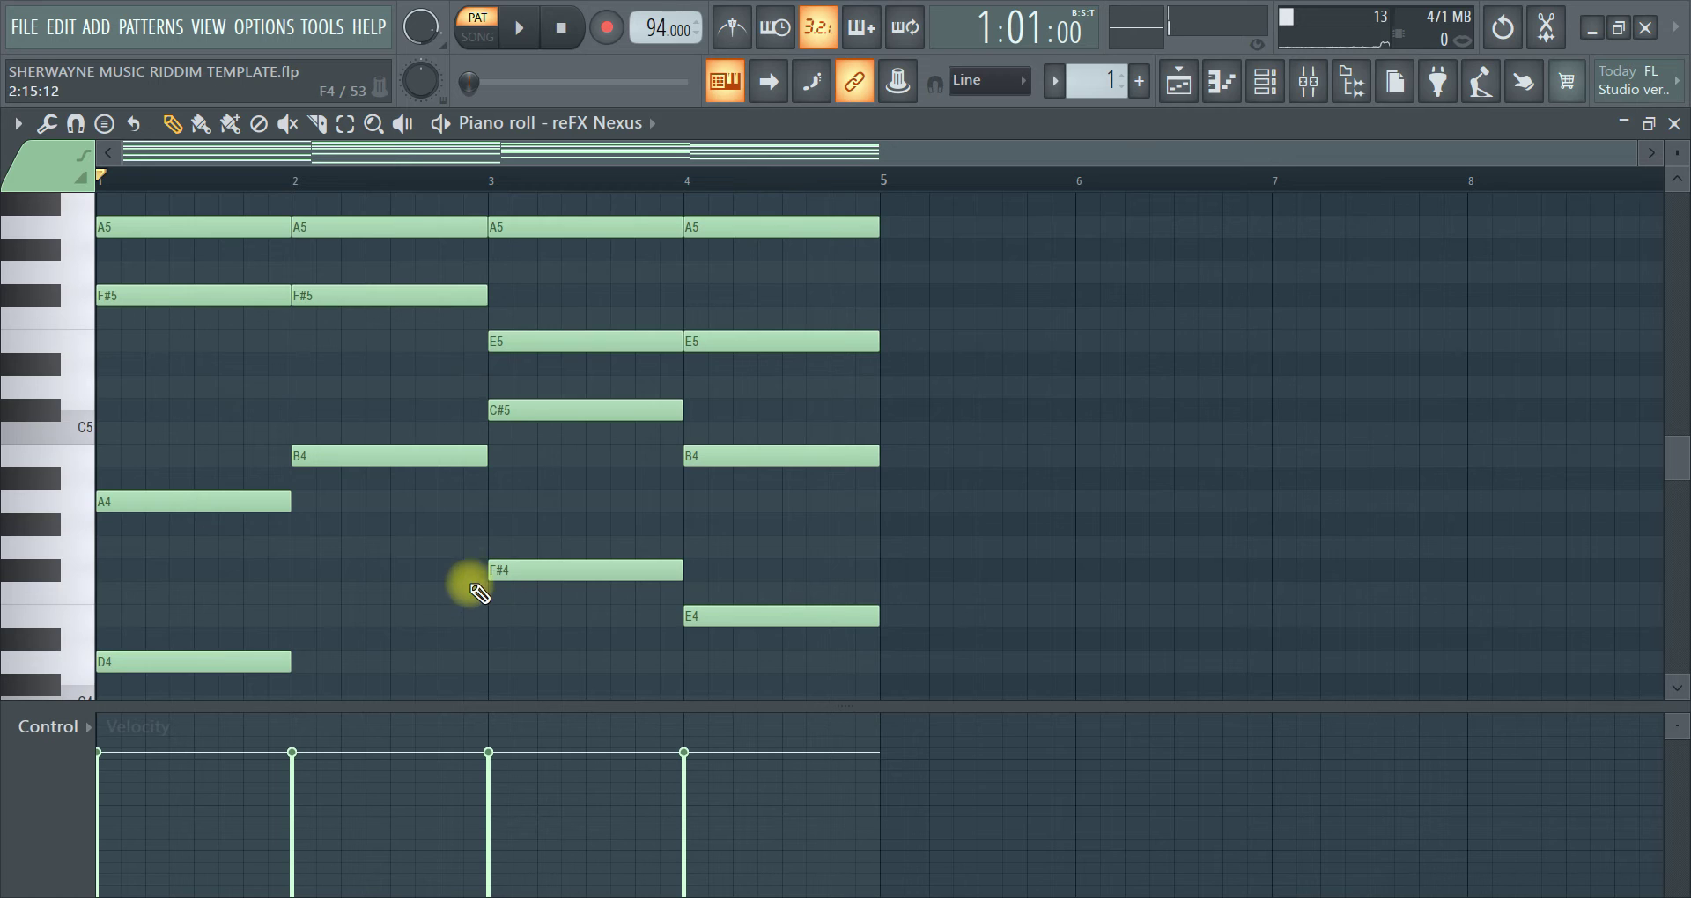
Apply Strum to the chord notes with the offered settings, keeping Preserve end on, and listen to the result
scroll(457, 536, up, 4)
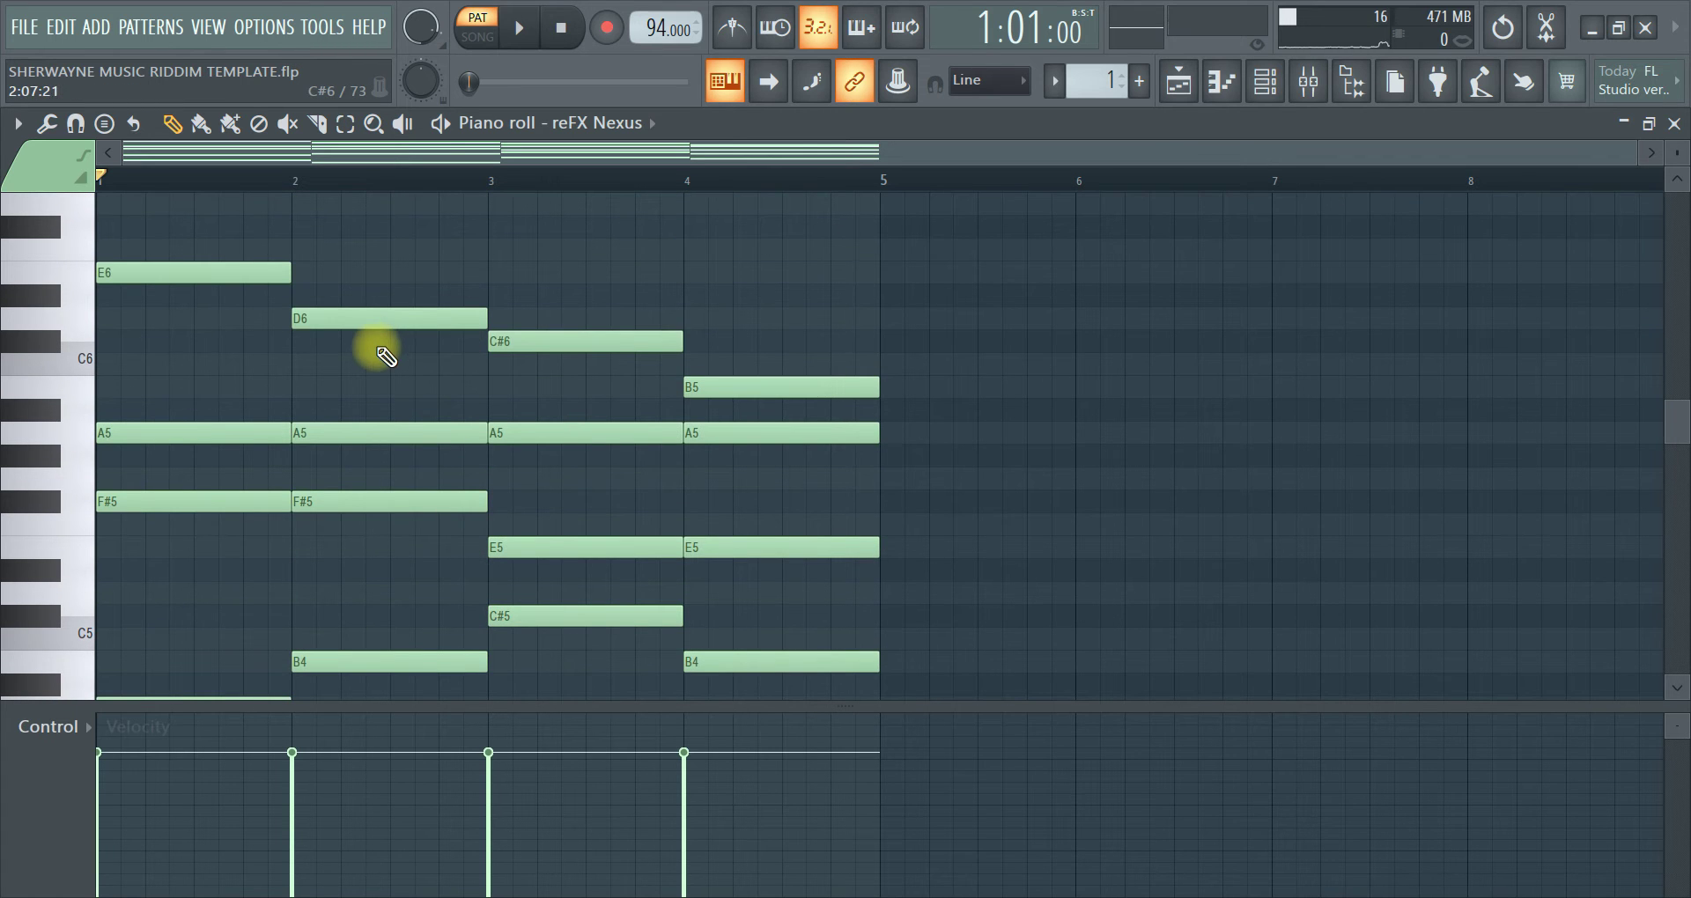
click(62, 731)
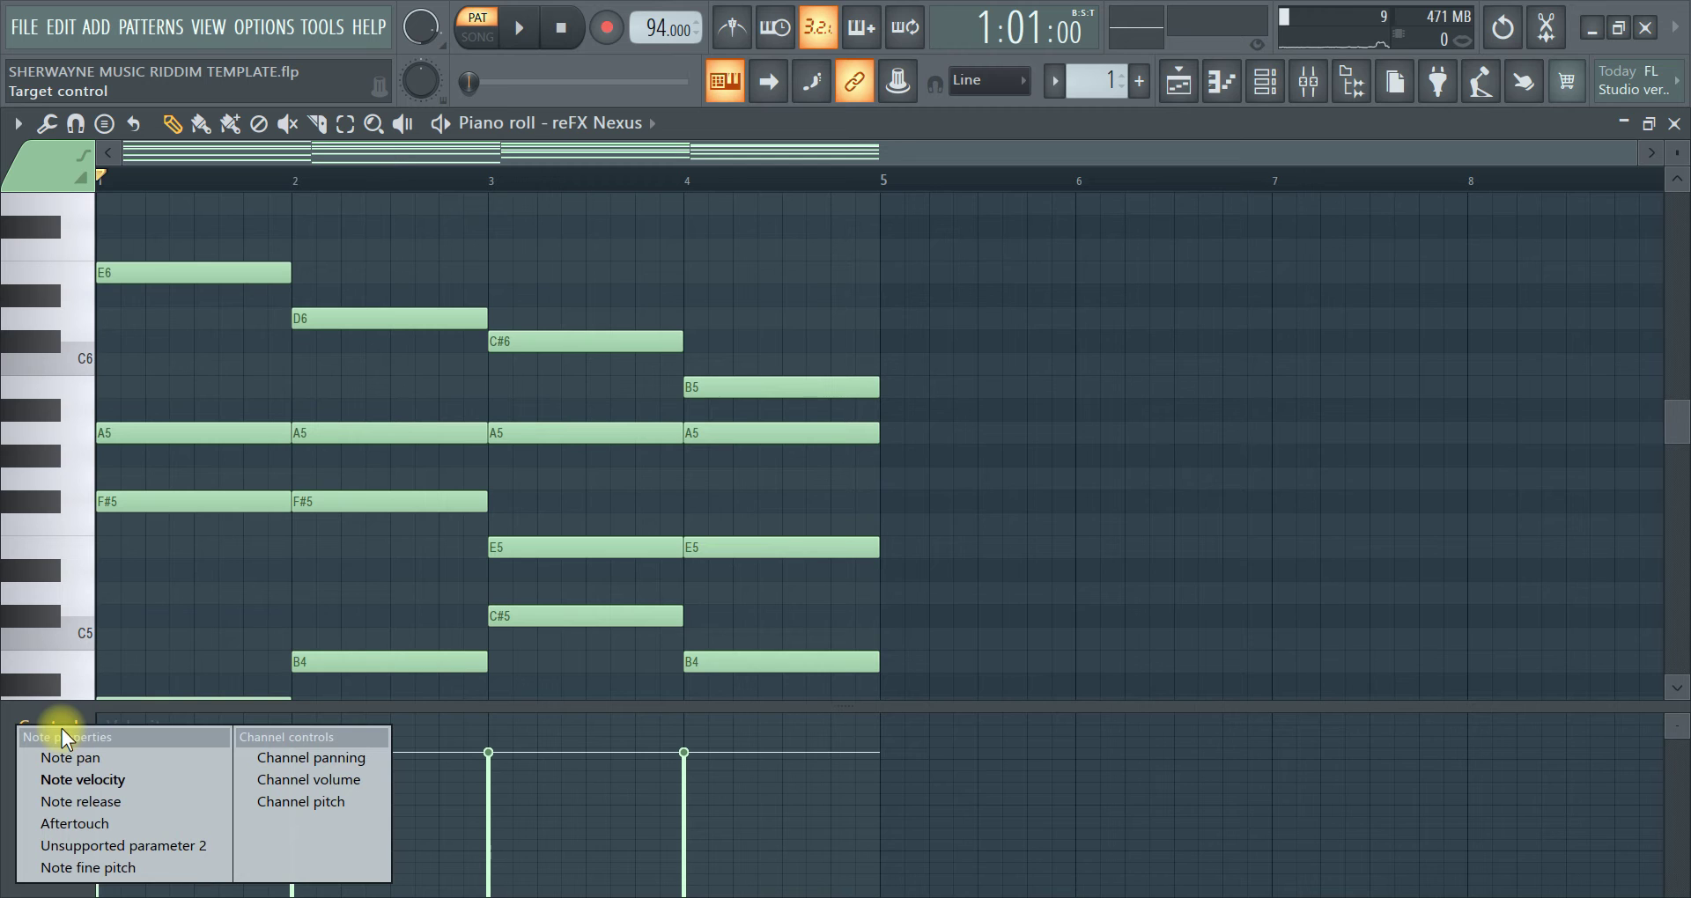
click(49, 125)
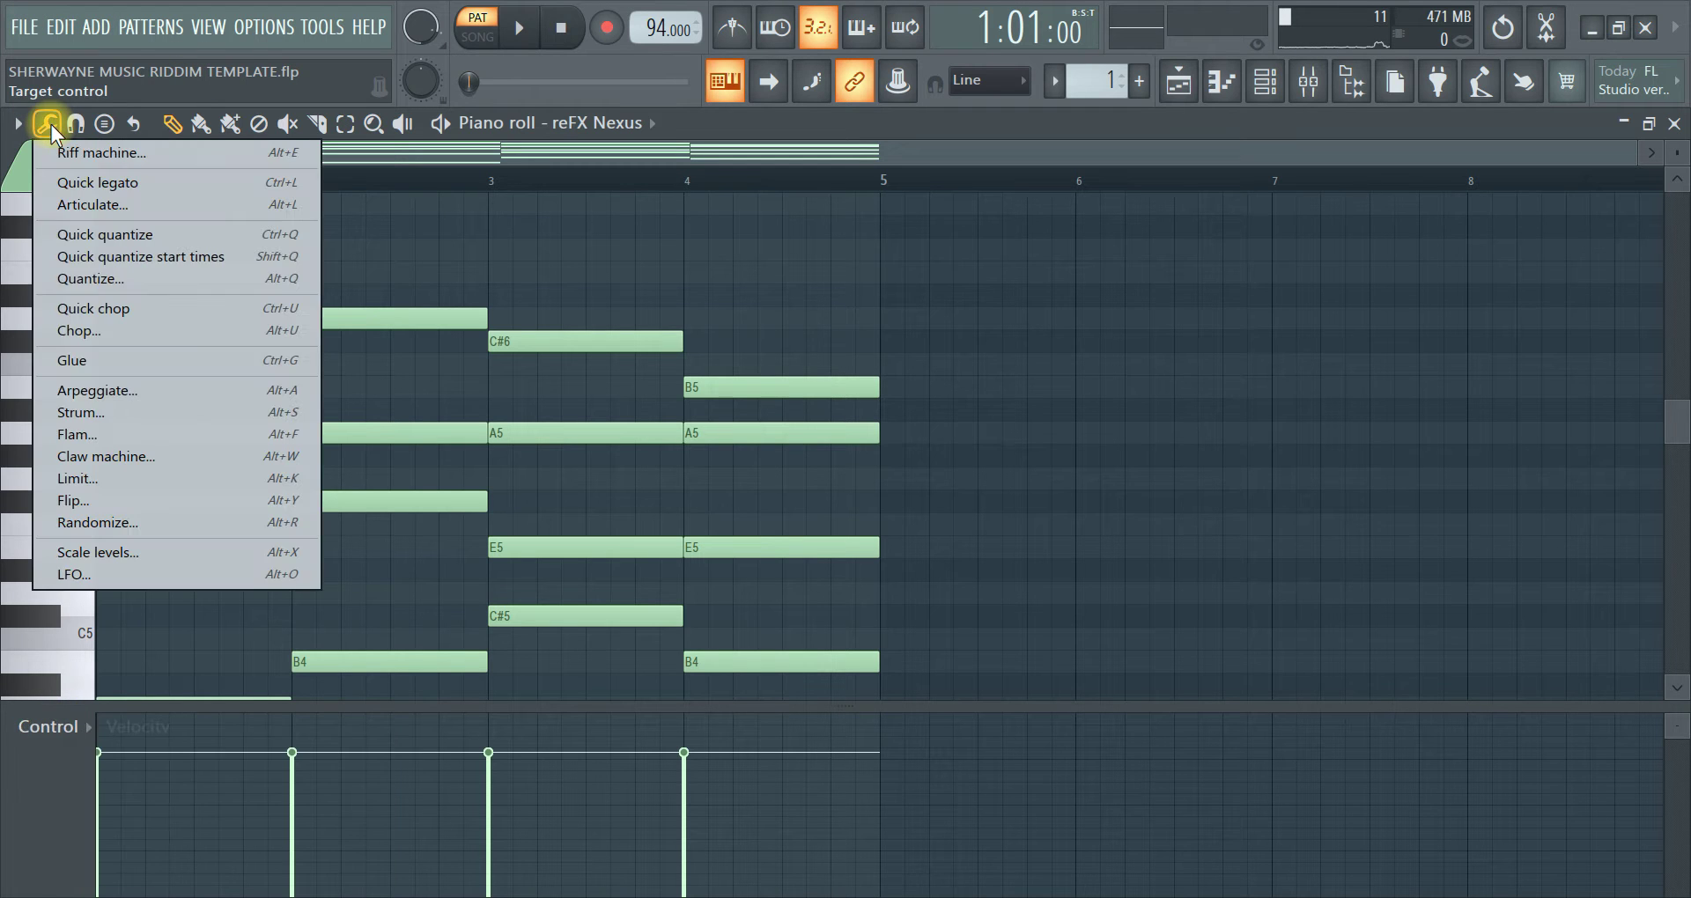
click(81, 414)
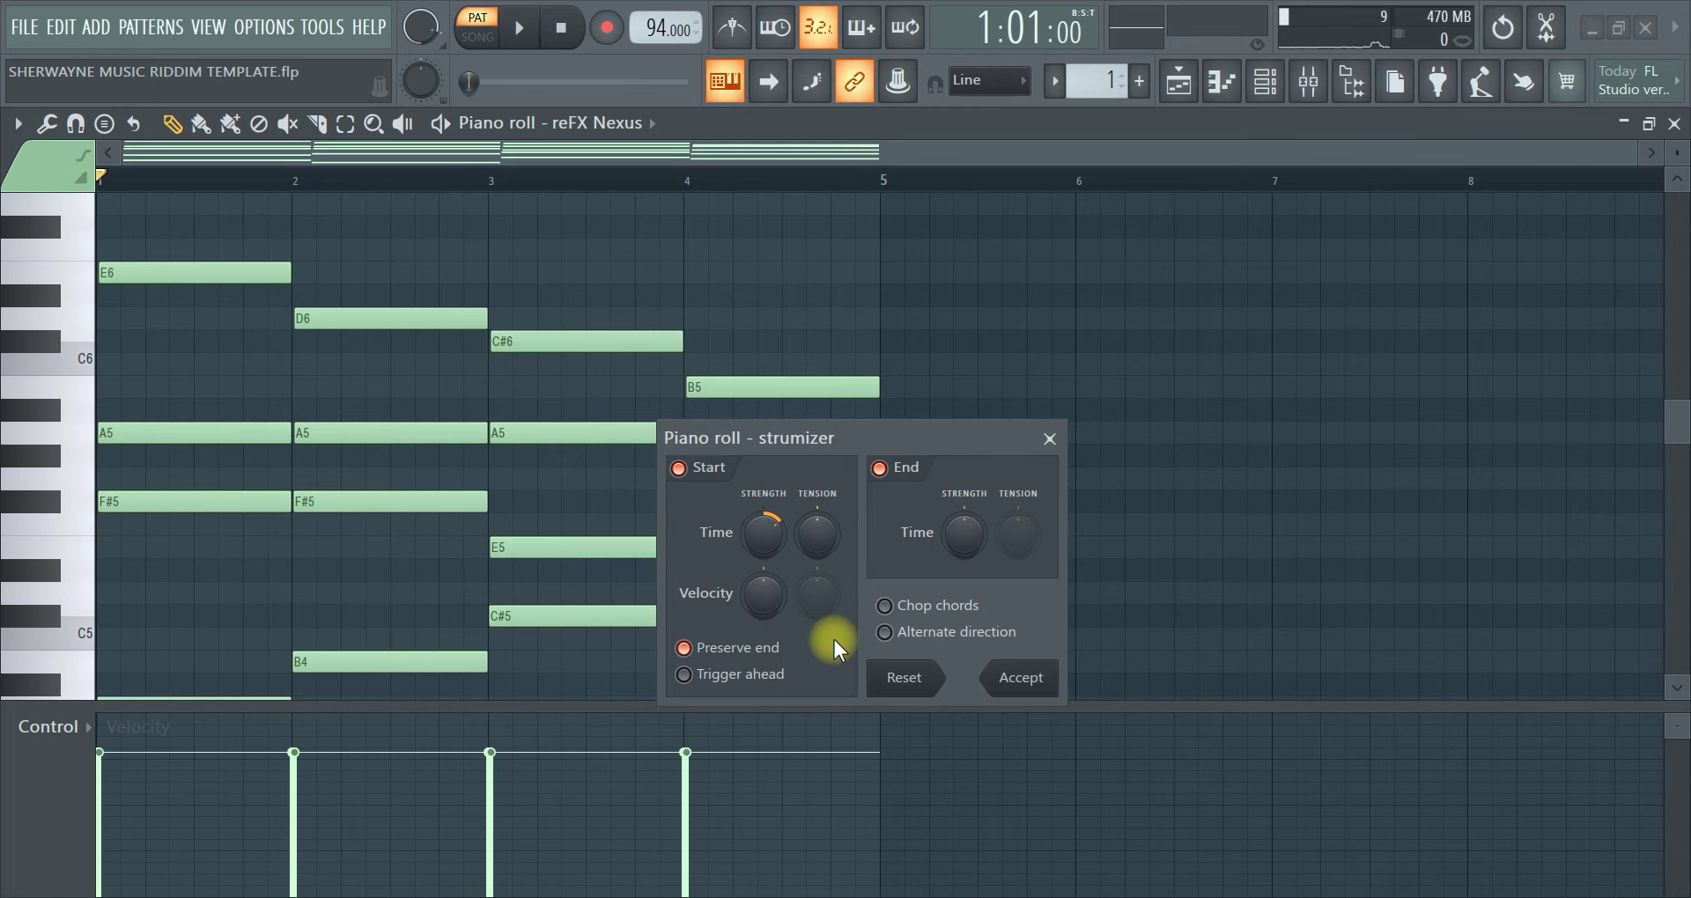
key(space)
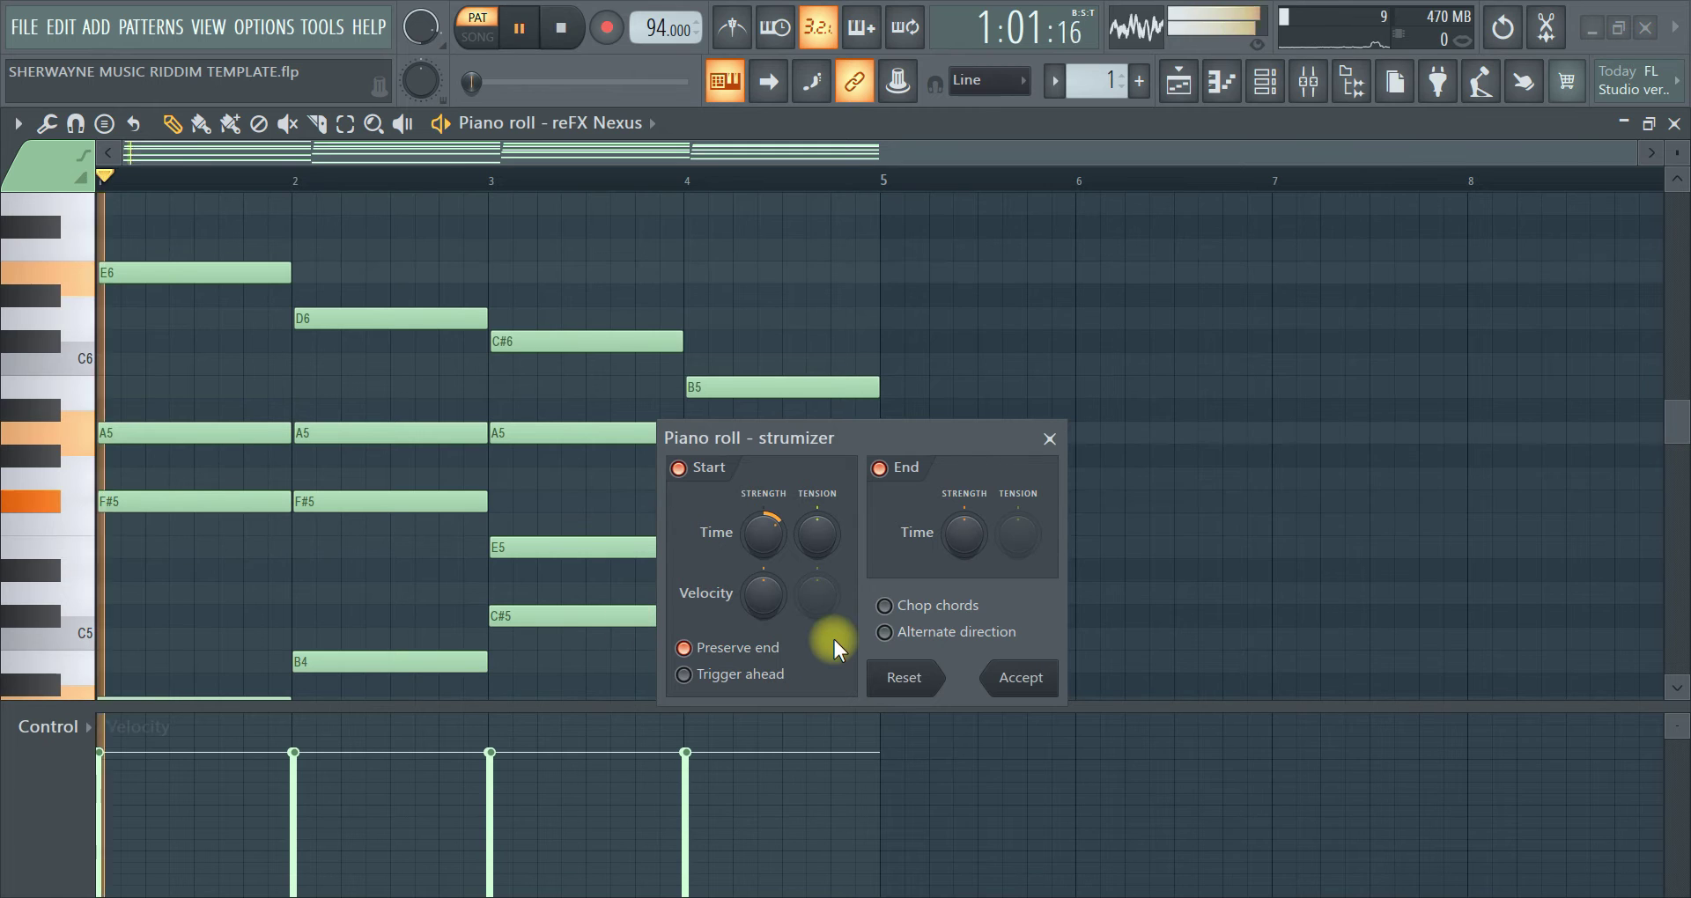
click(1022, 680)
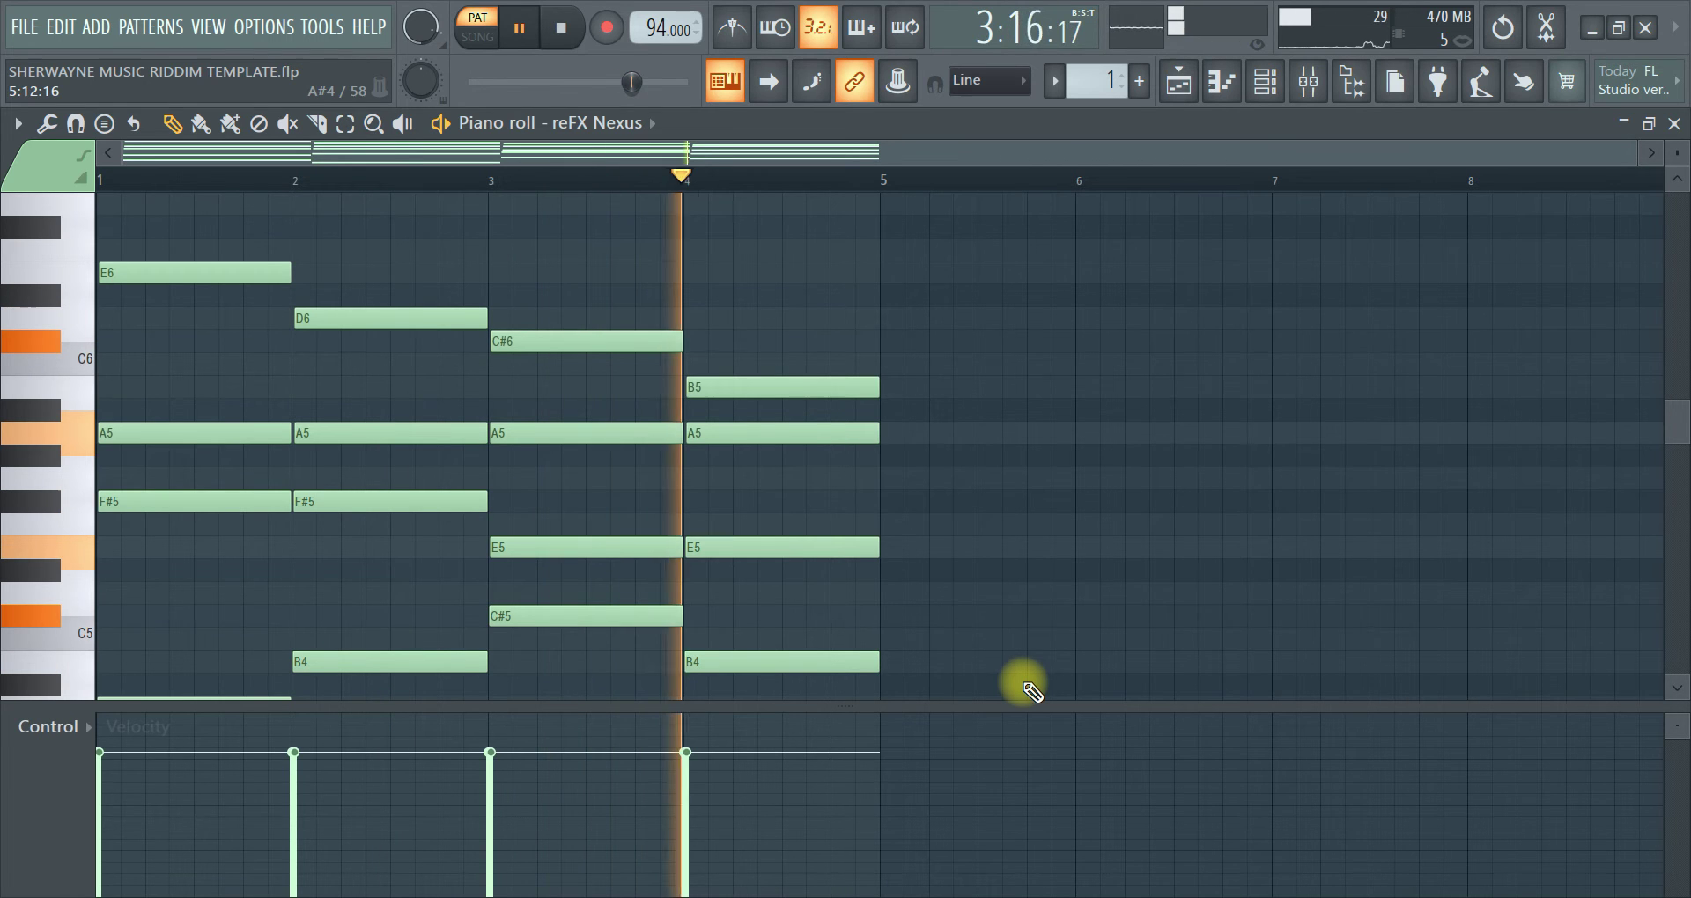
key(space)
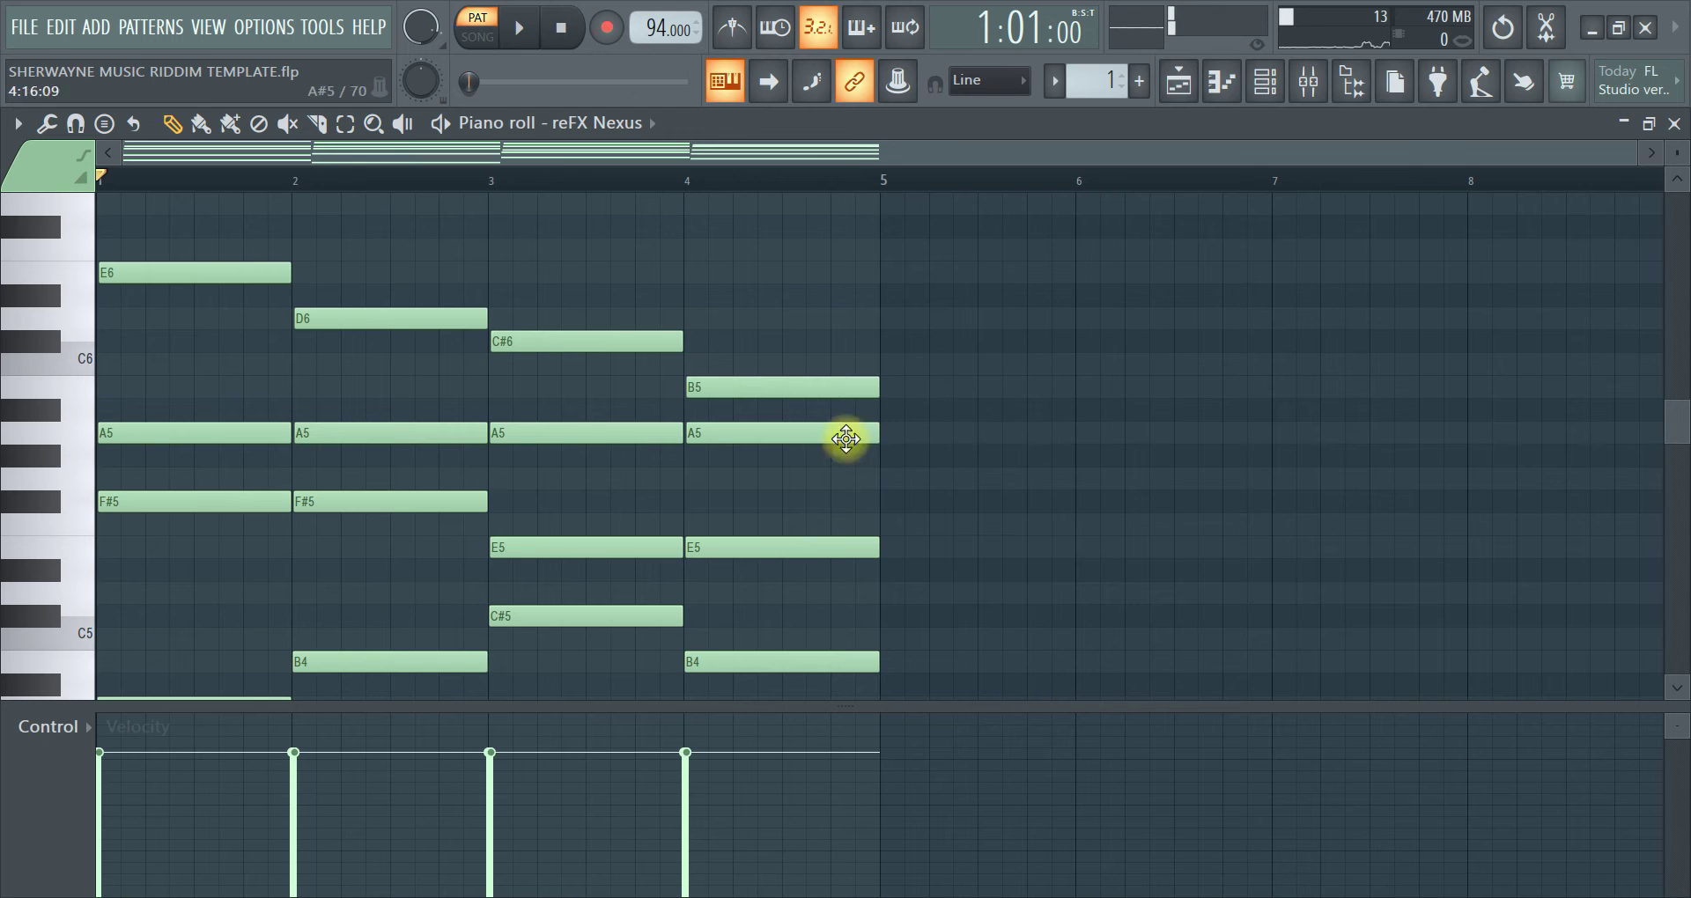
Randomize the notes' velocity levels with Bipolar on and the Pattern section off, and listen to the result
click(60, 728)
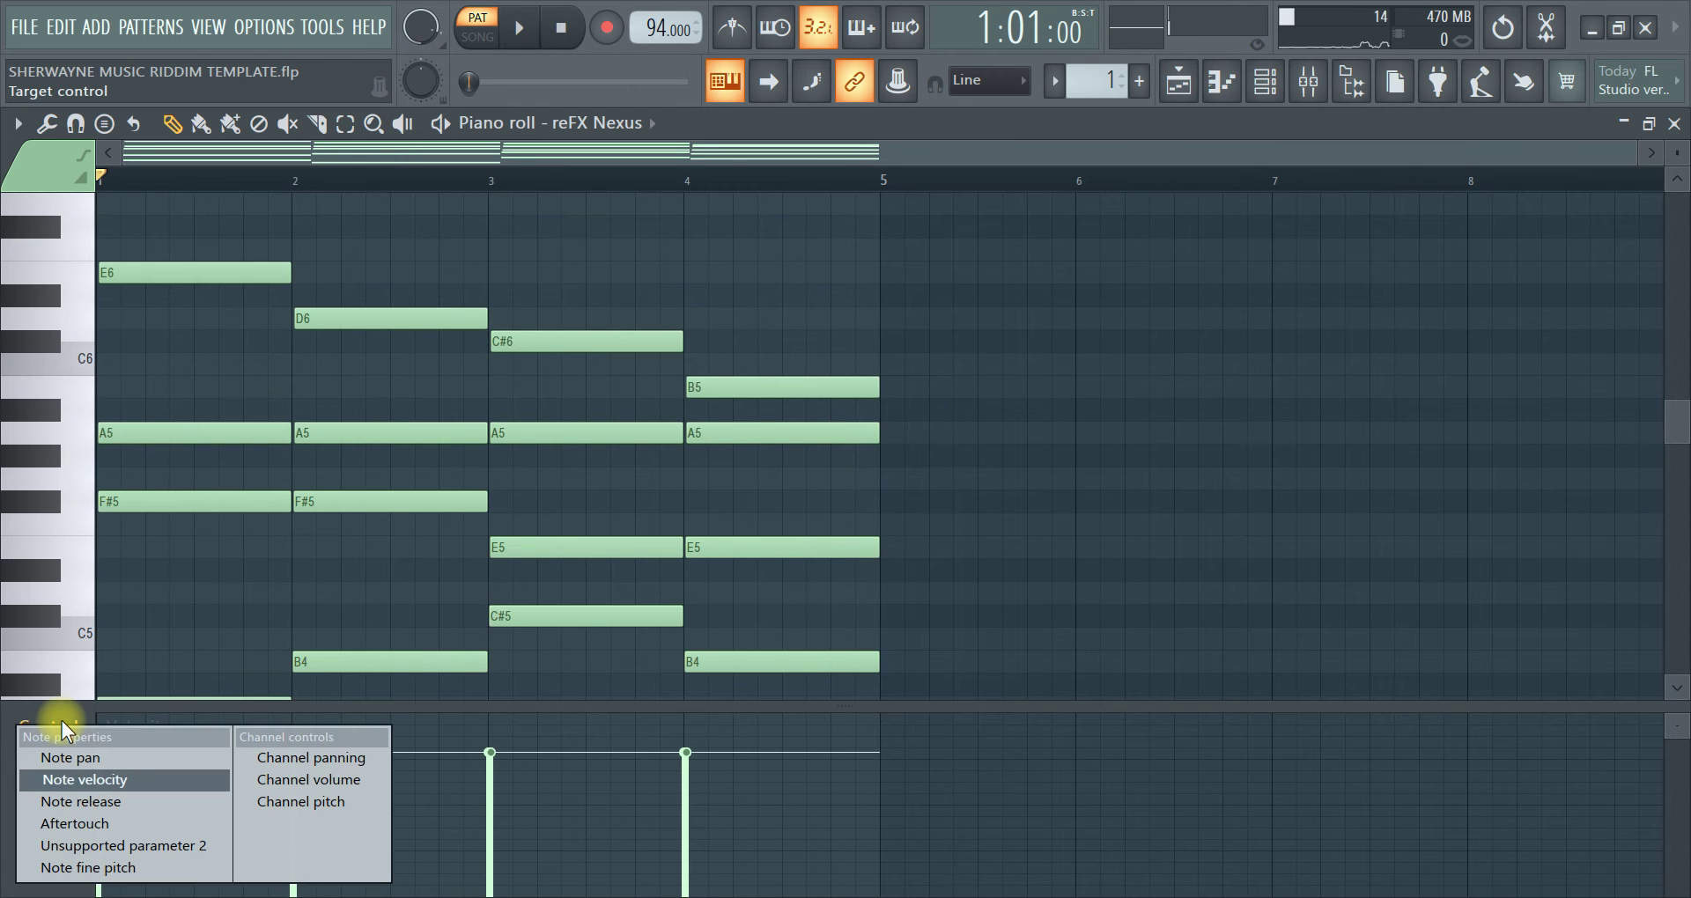
click(52, 121)
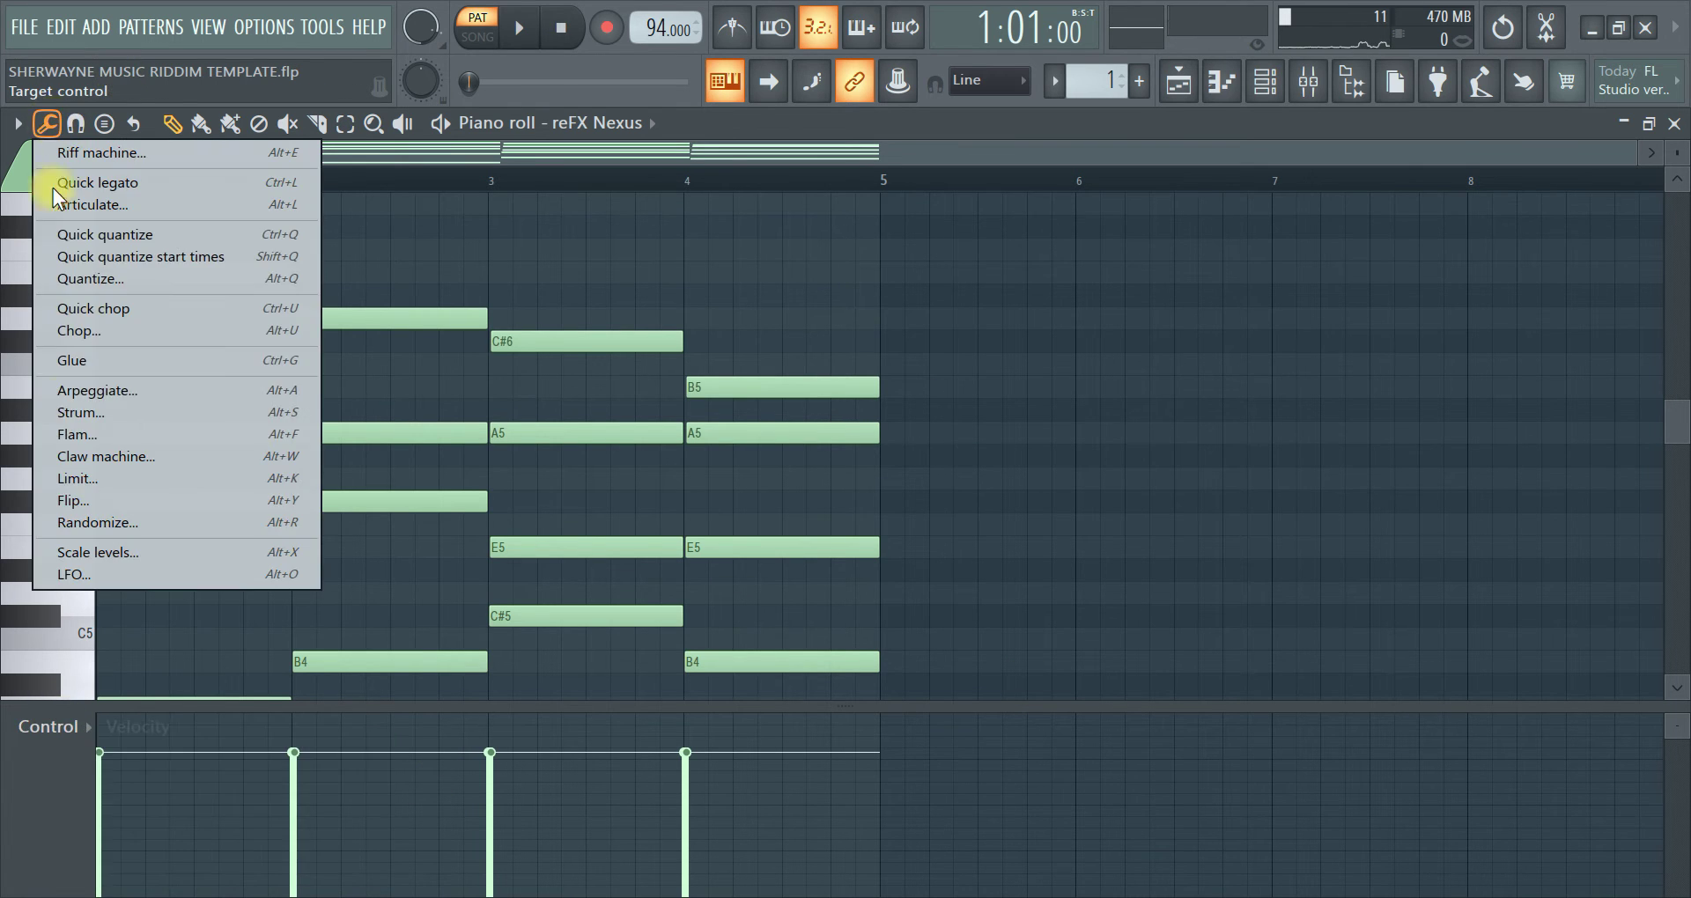
click(72, 517)
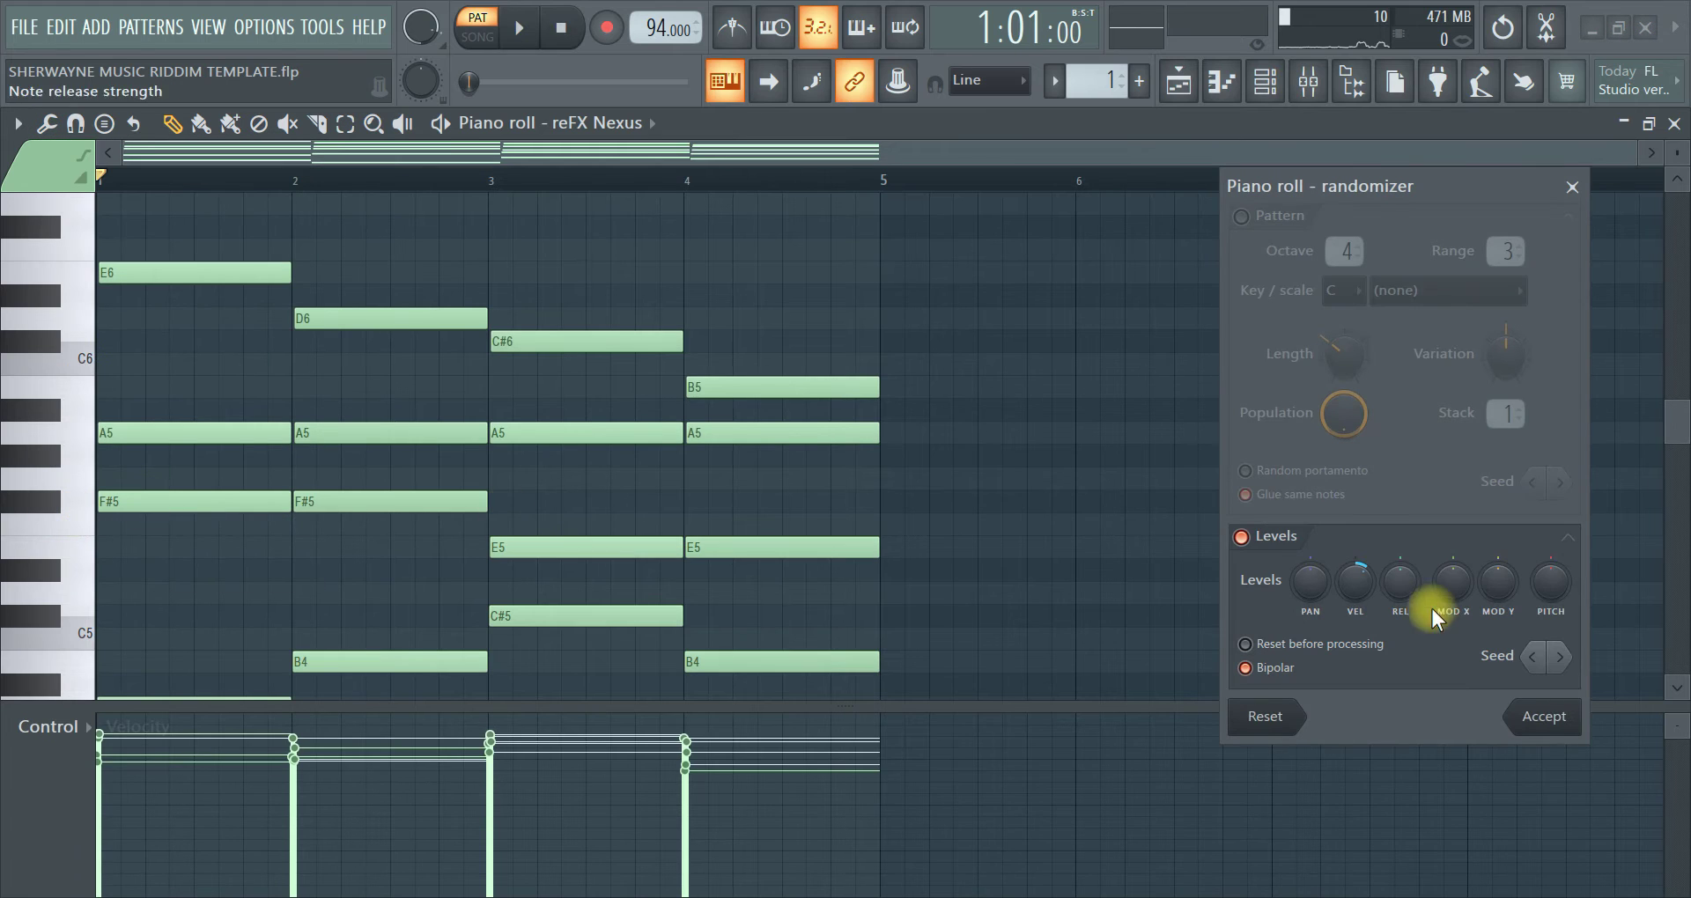
click(1533, 710)
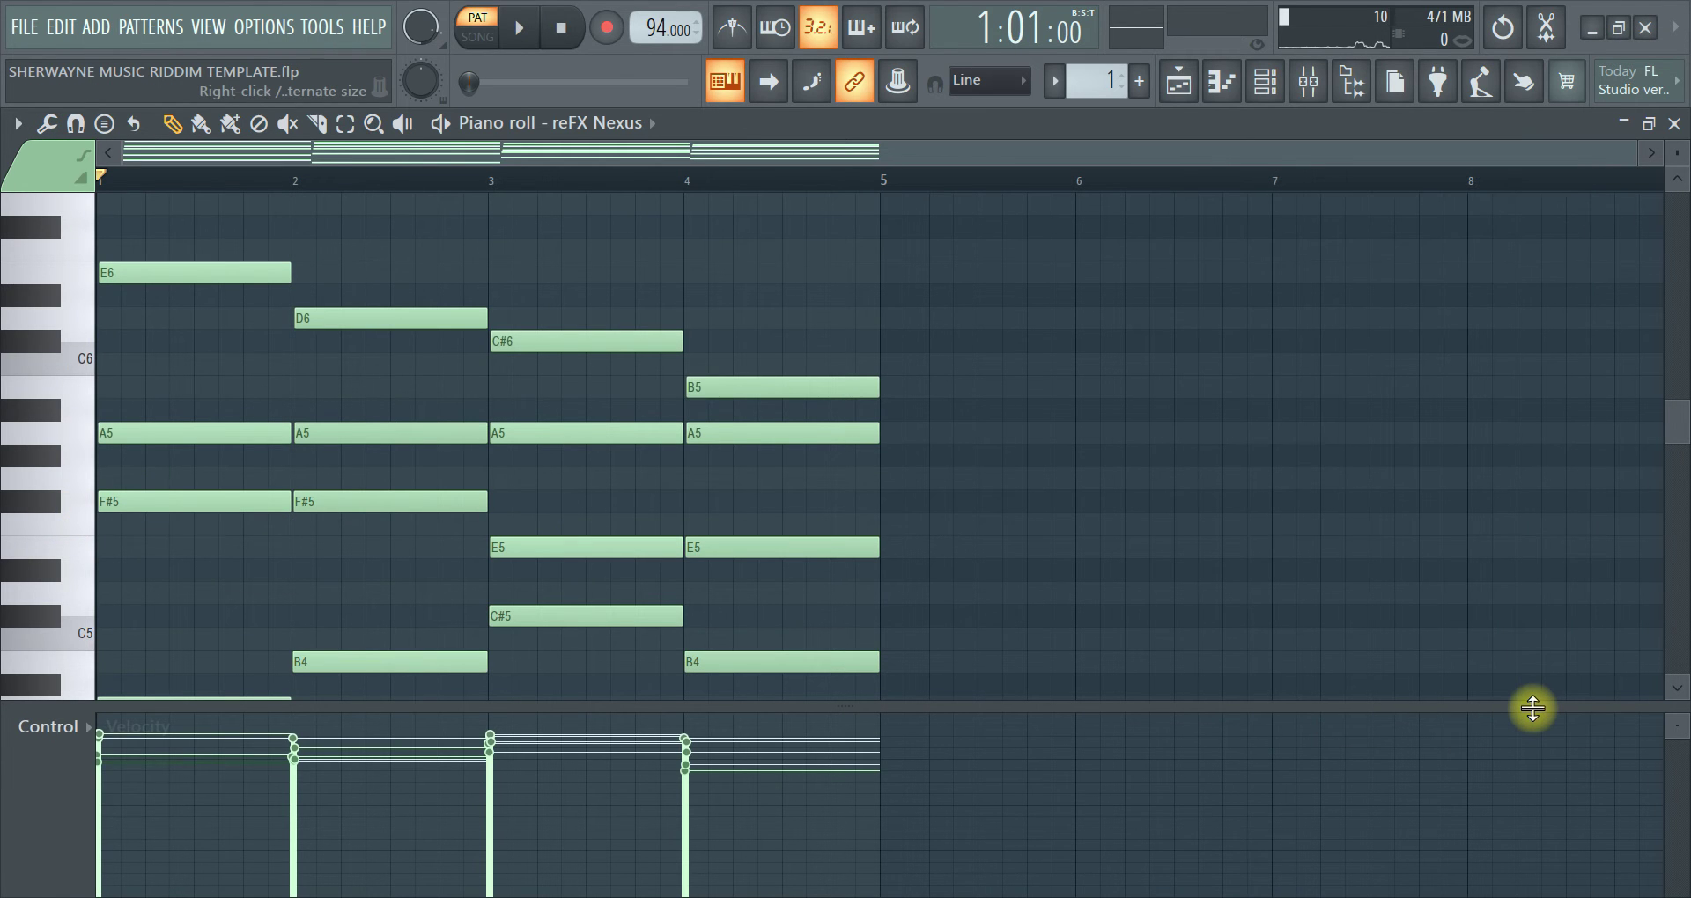
key(space)
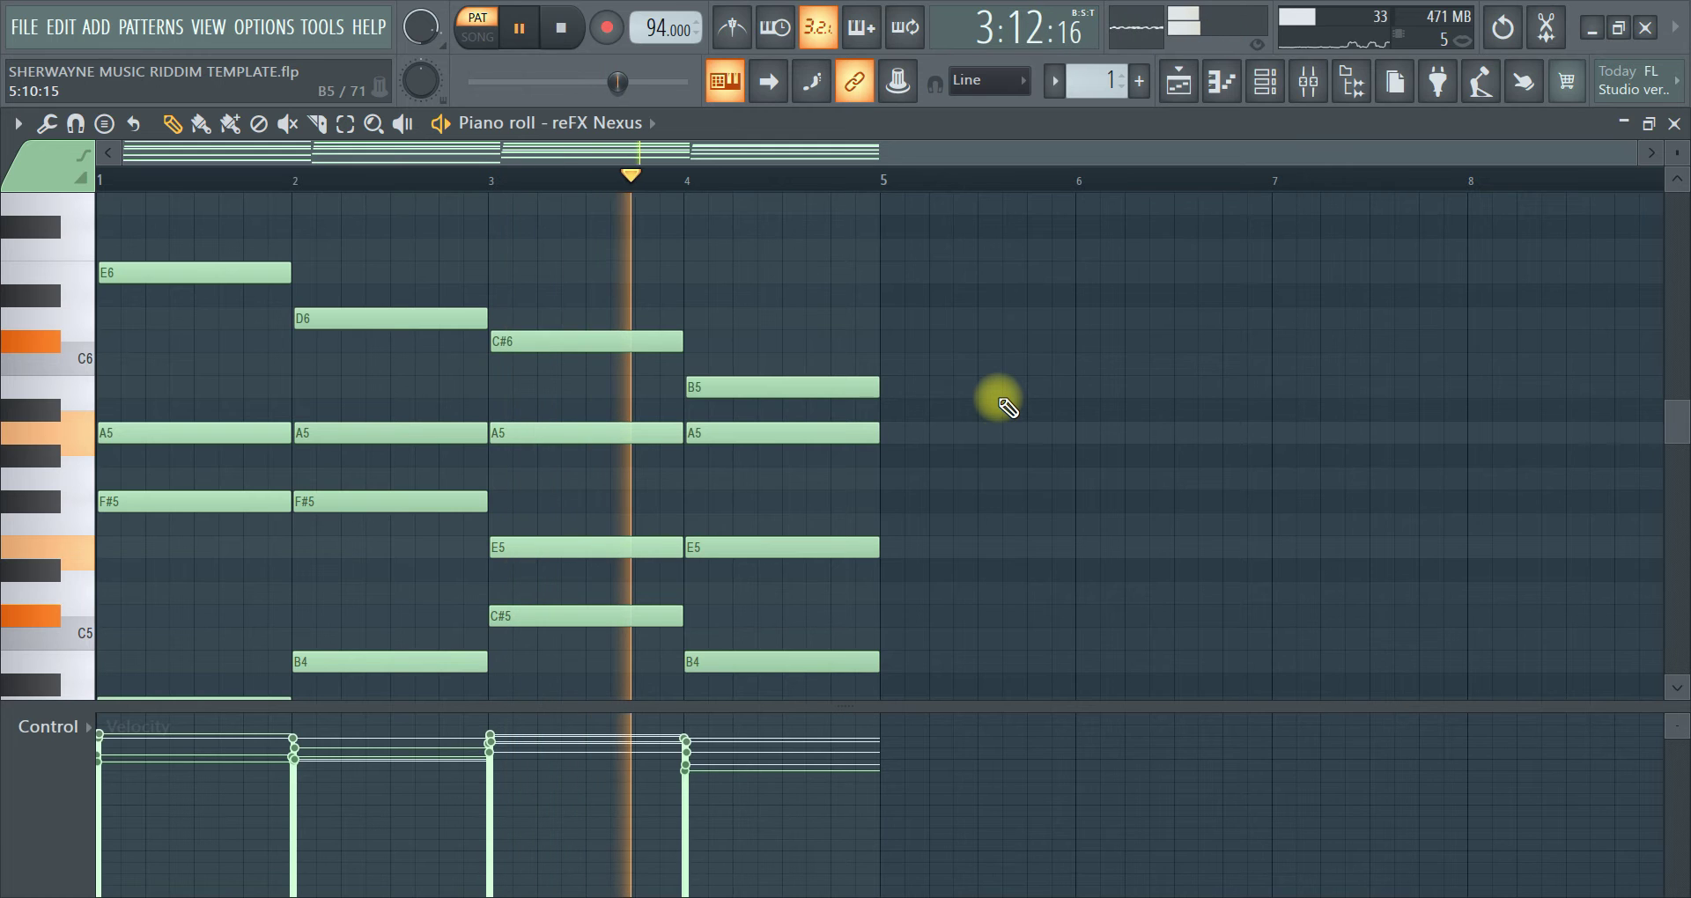
key(space)
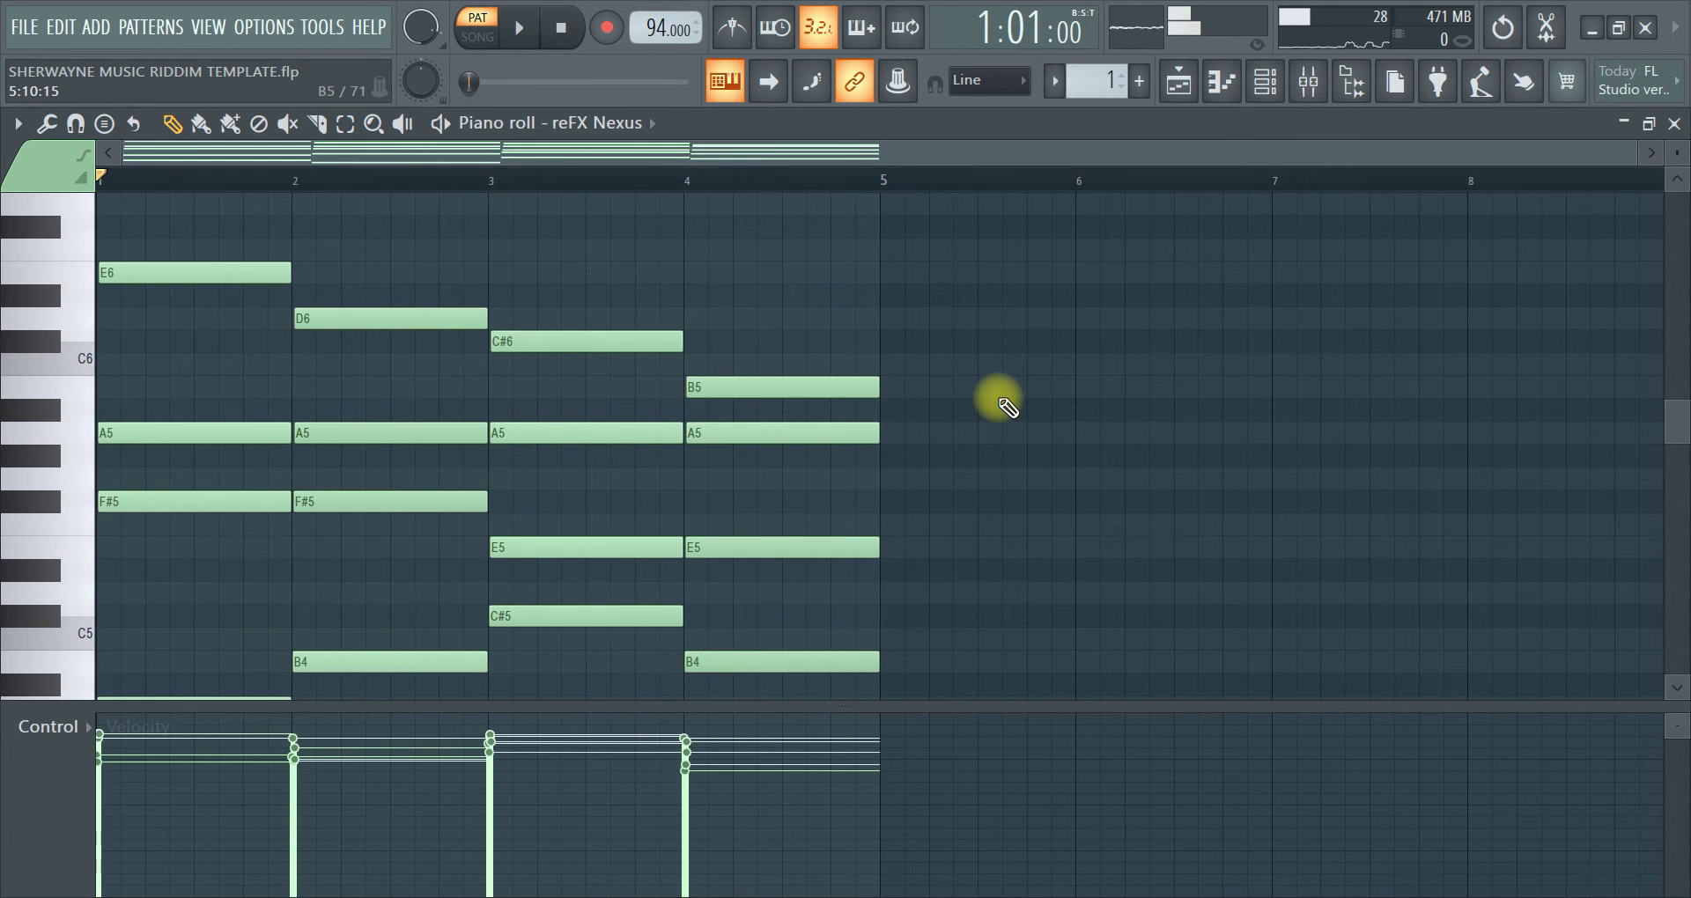
Return to the mixer, check the reFX Nexus channel's mixer routing, and enable the effect slots on the Pinao track
click(1310, 87)
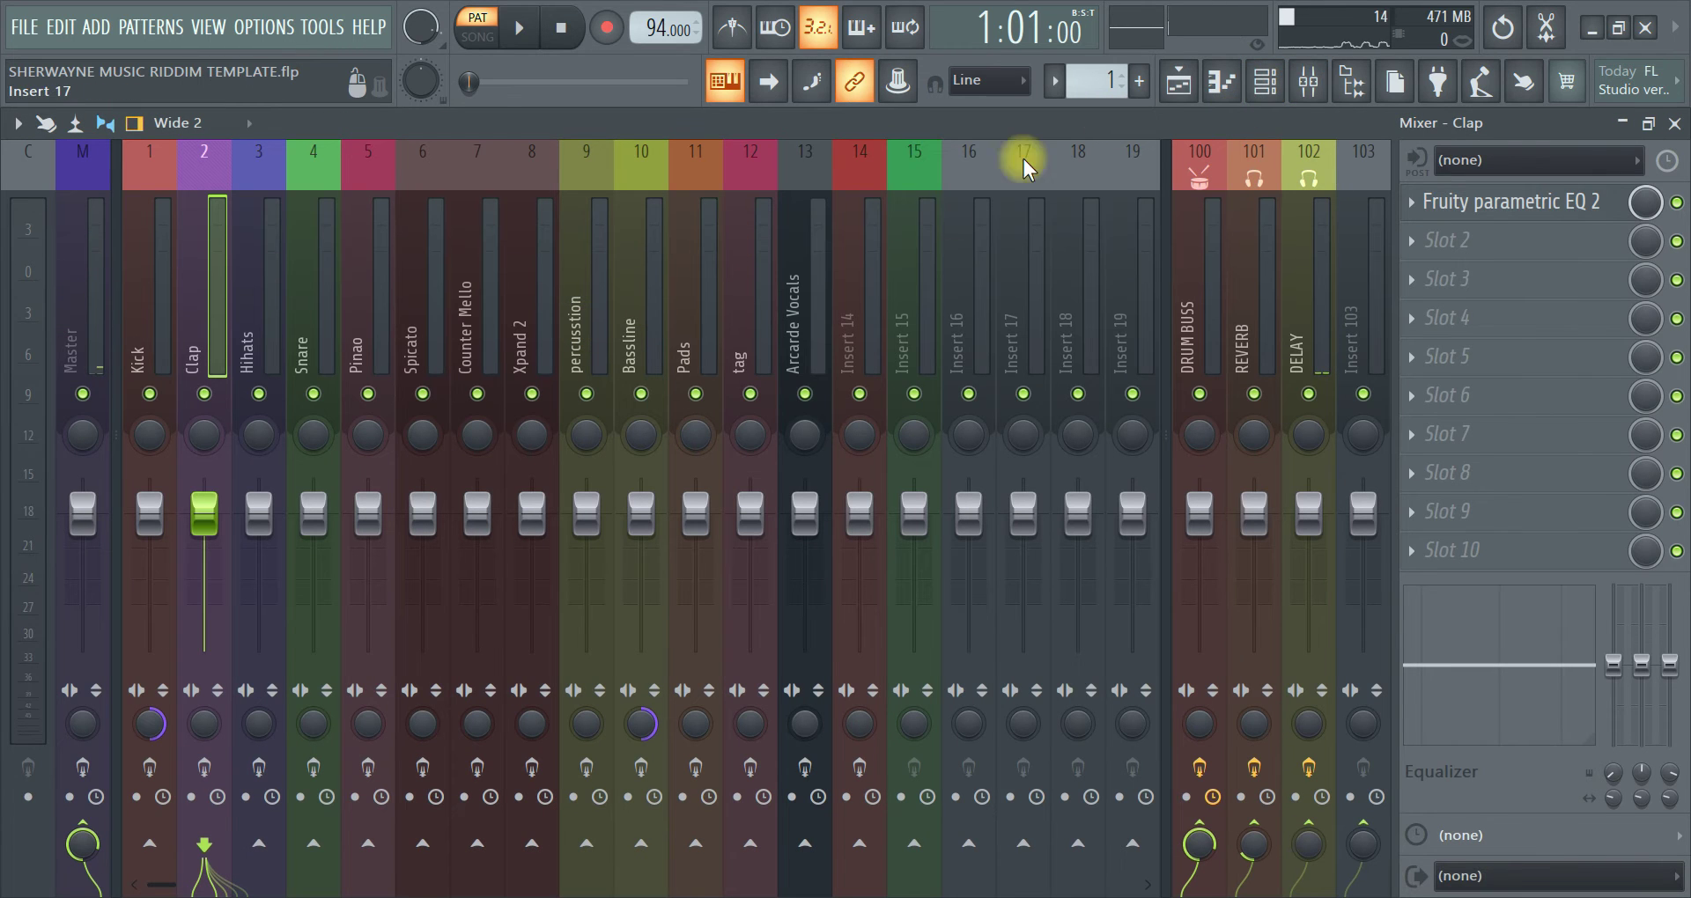
click(1263, 84)
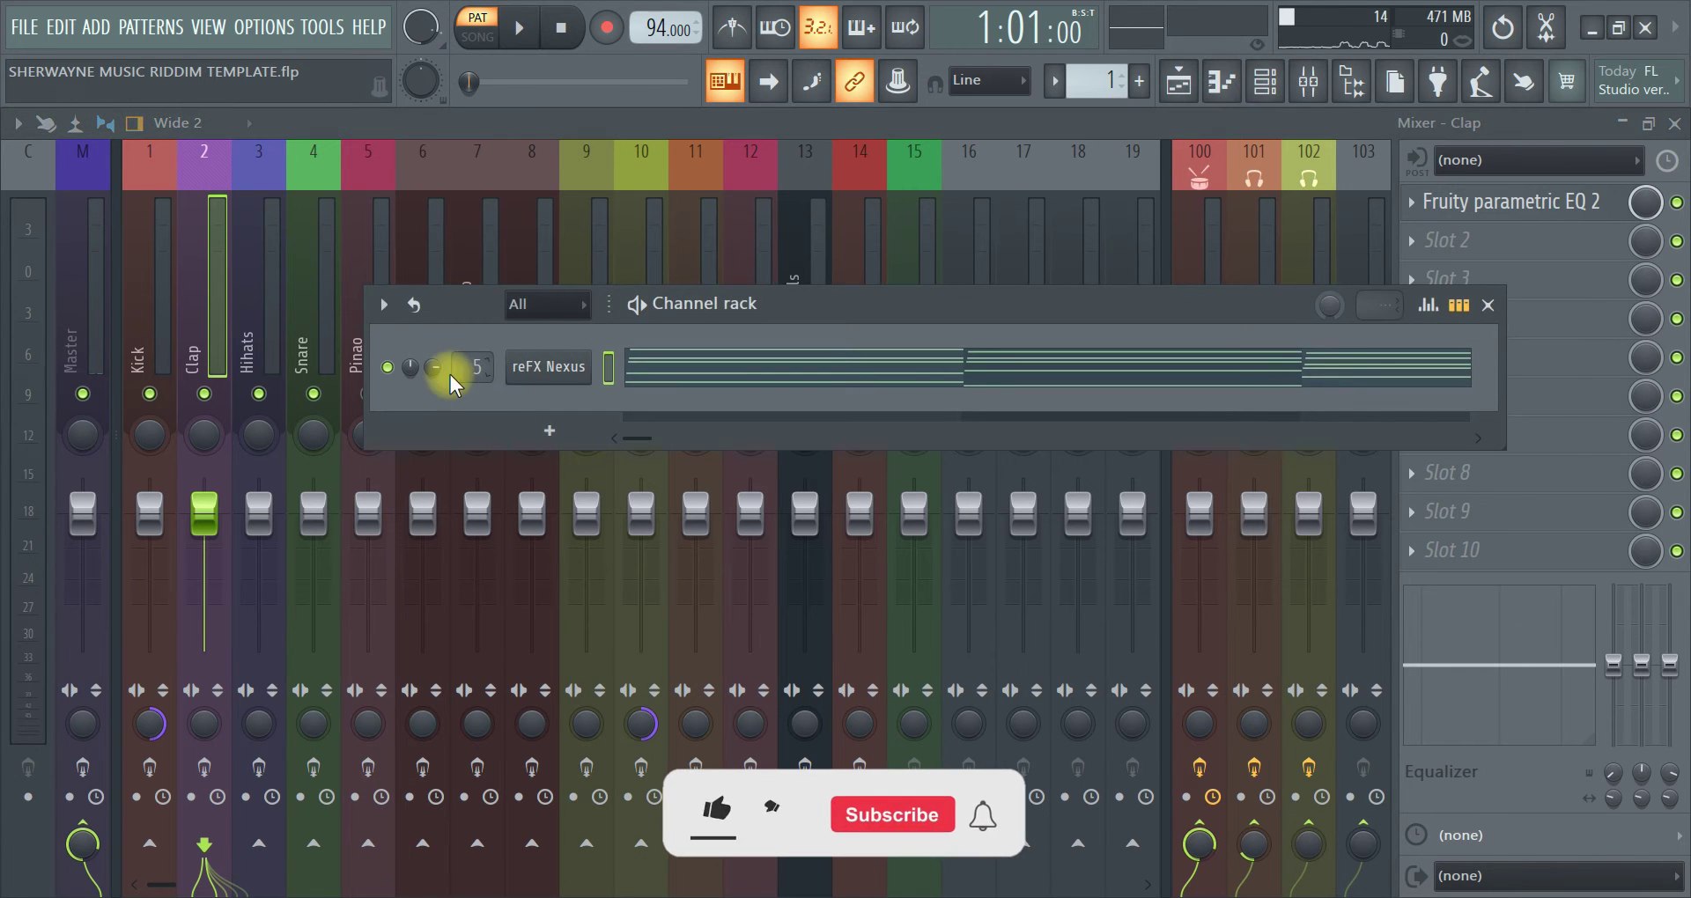
click(455, 120)
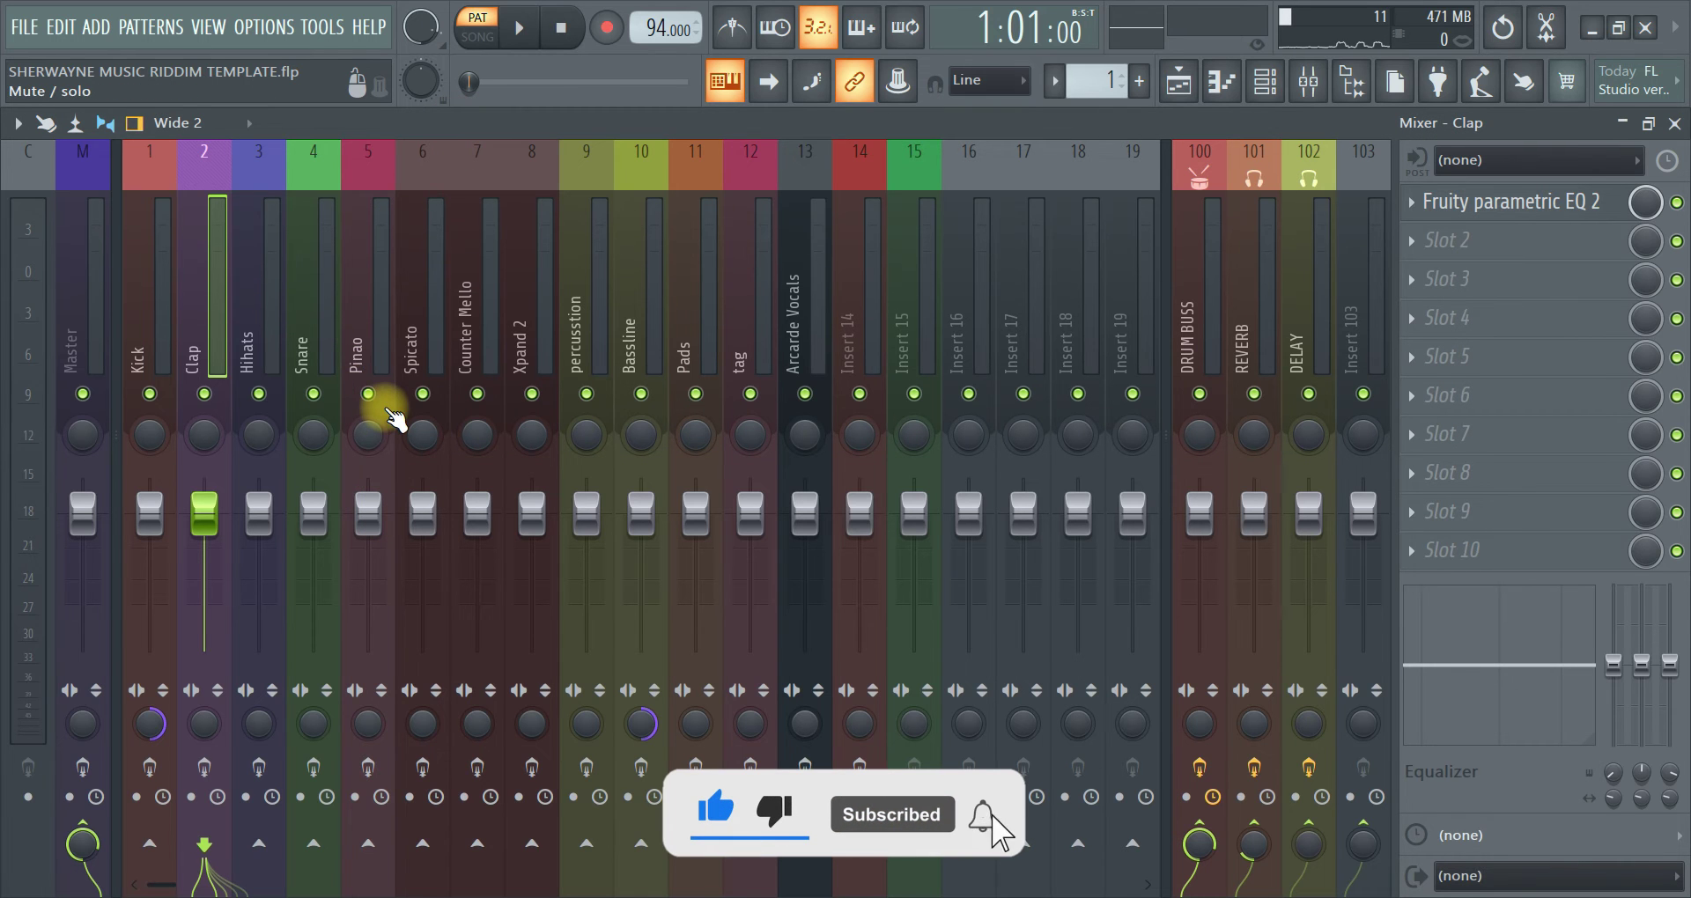
click(367, 770)
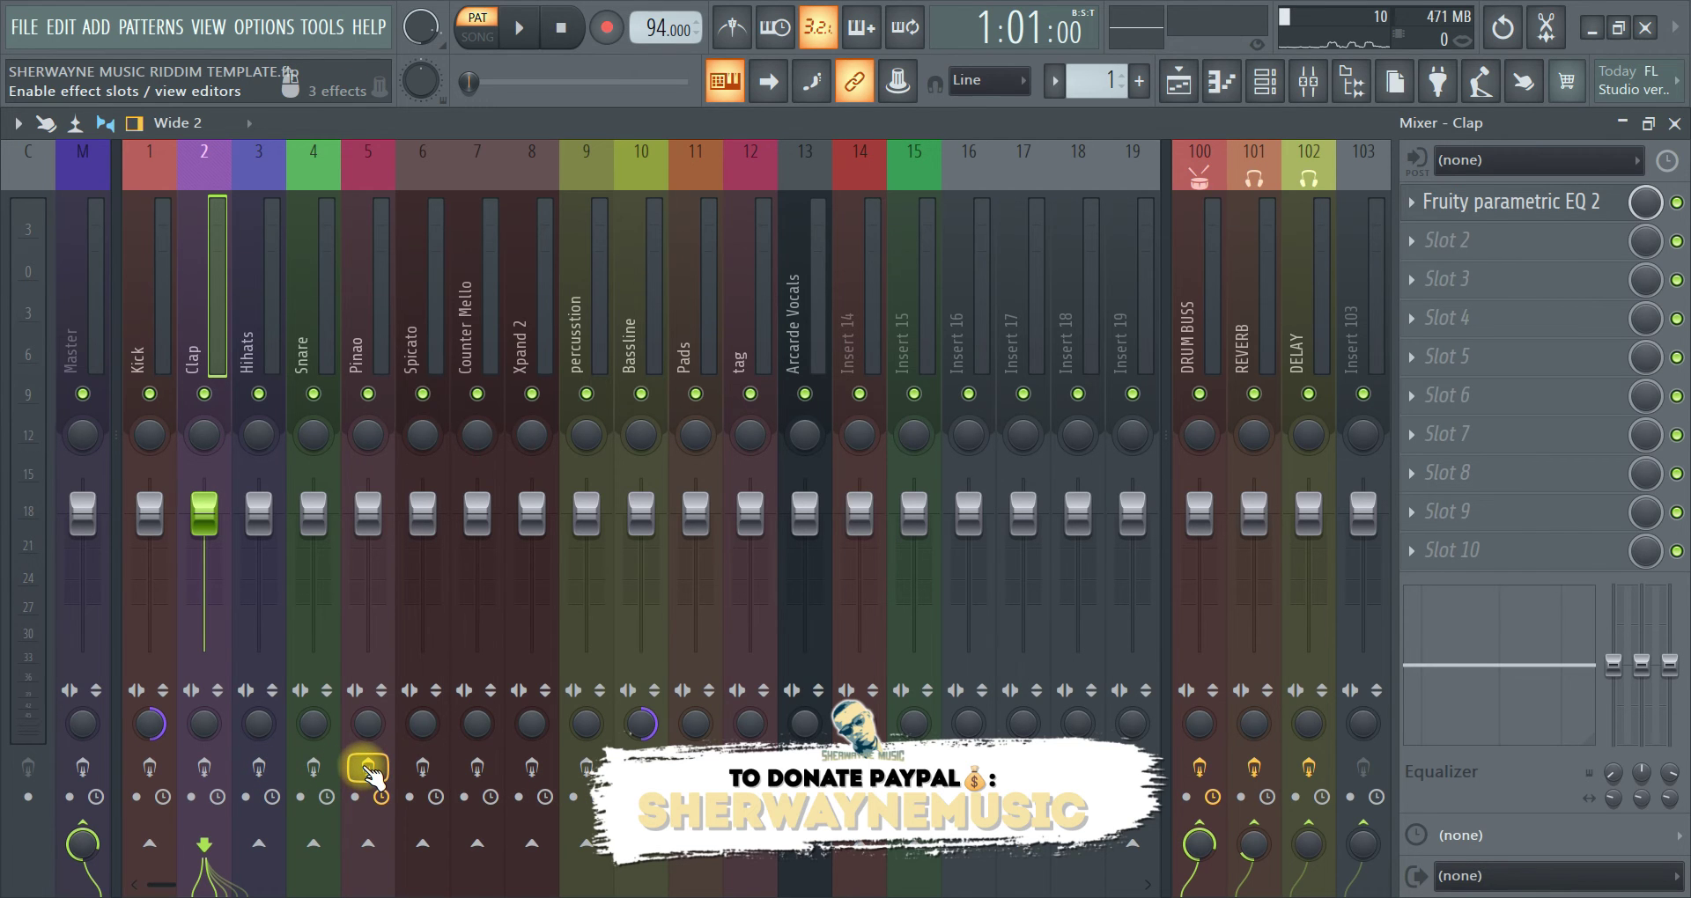
Examine the Virtual Mix Rack, Fruity parametric EQ 2 and RVox Stereo settings on the Pinao mixer track
click(370, 248)
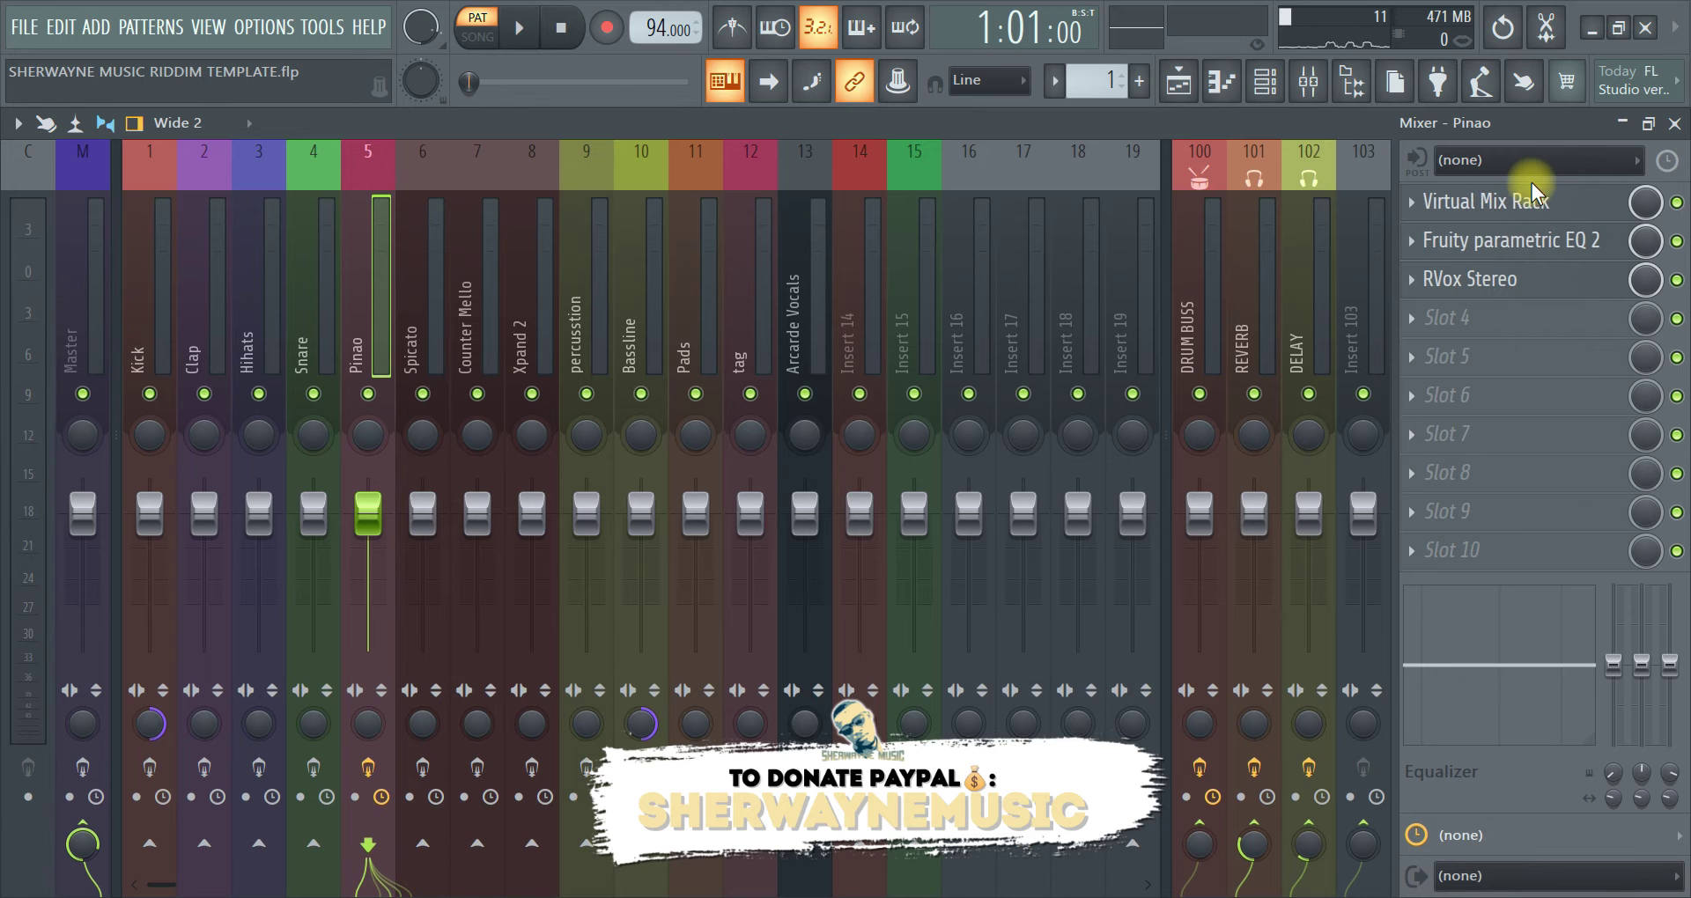
click(1537, 207)
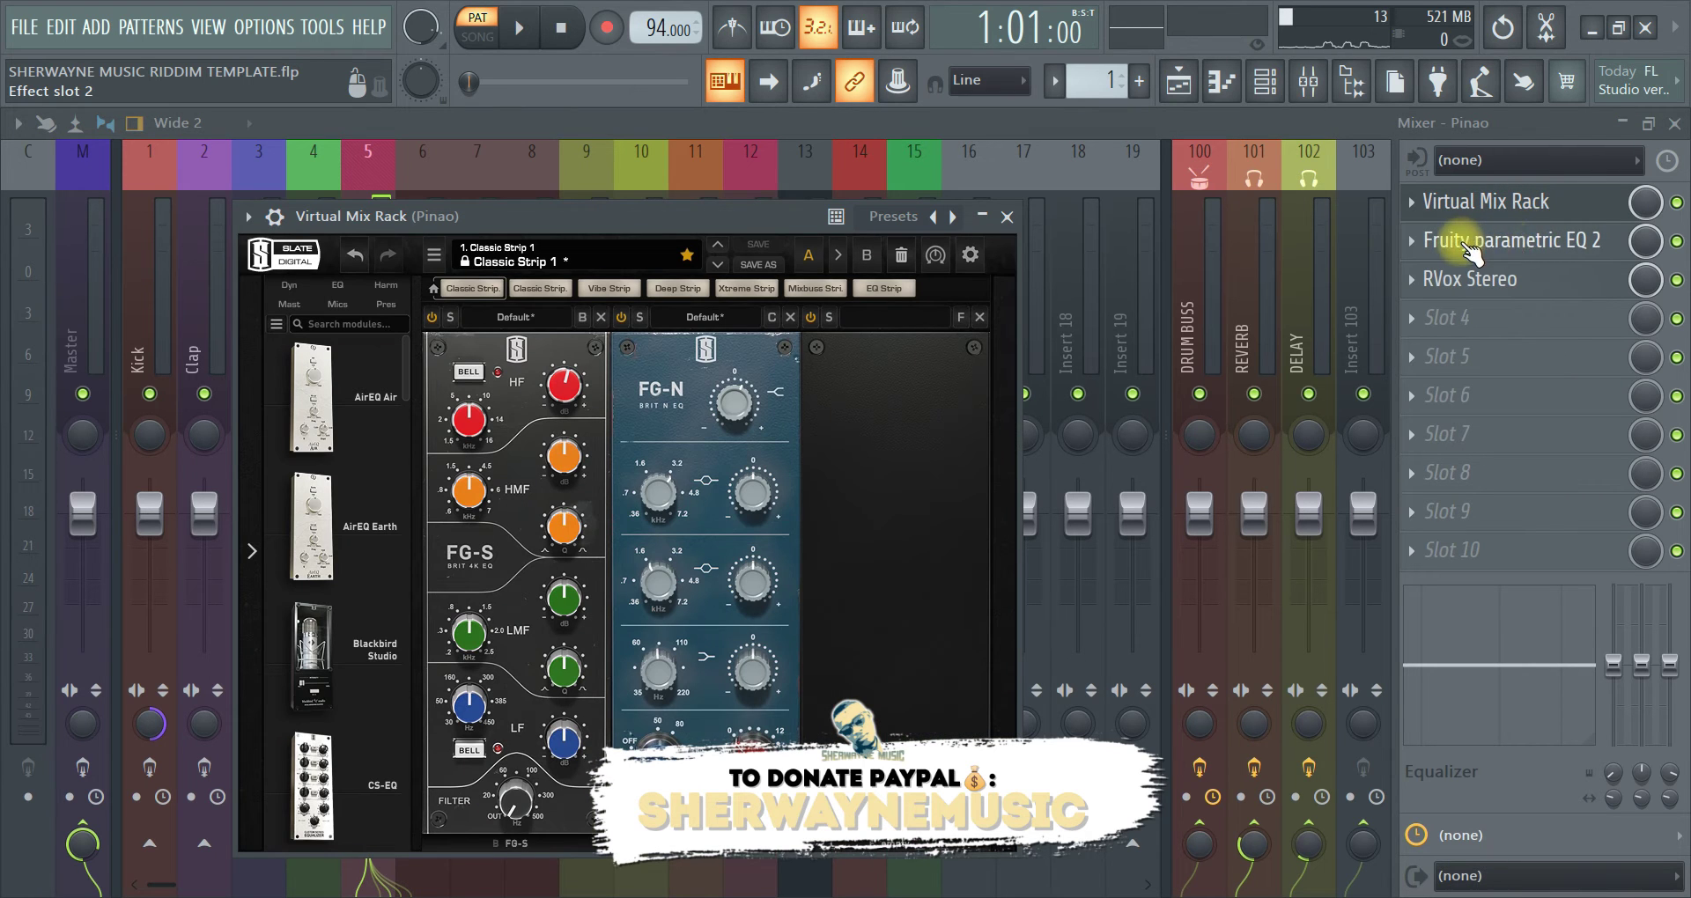
click(1504, 247)
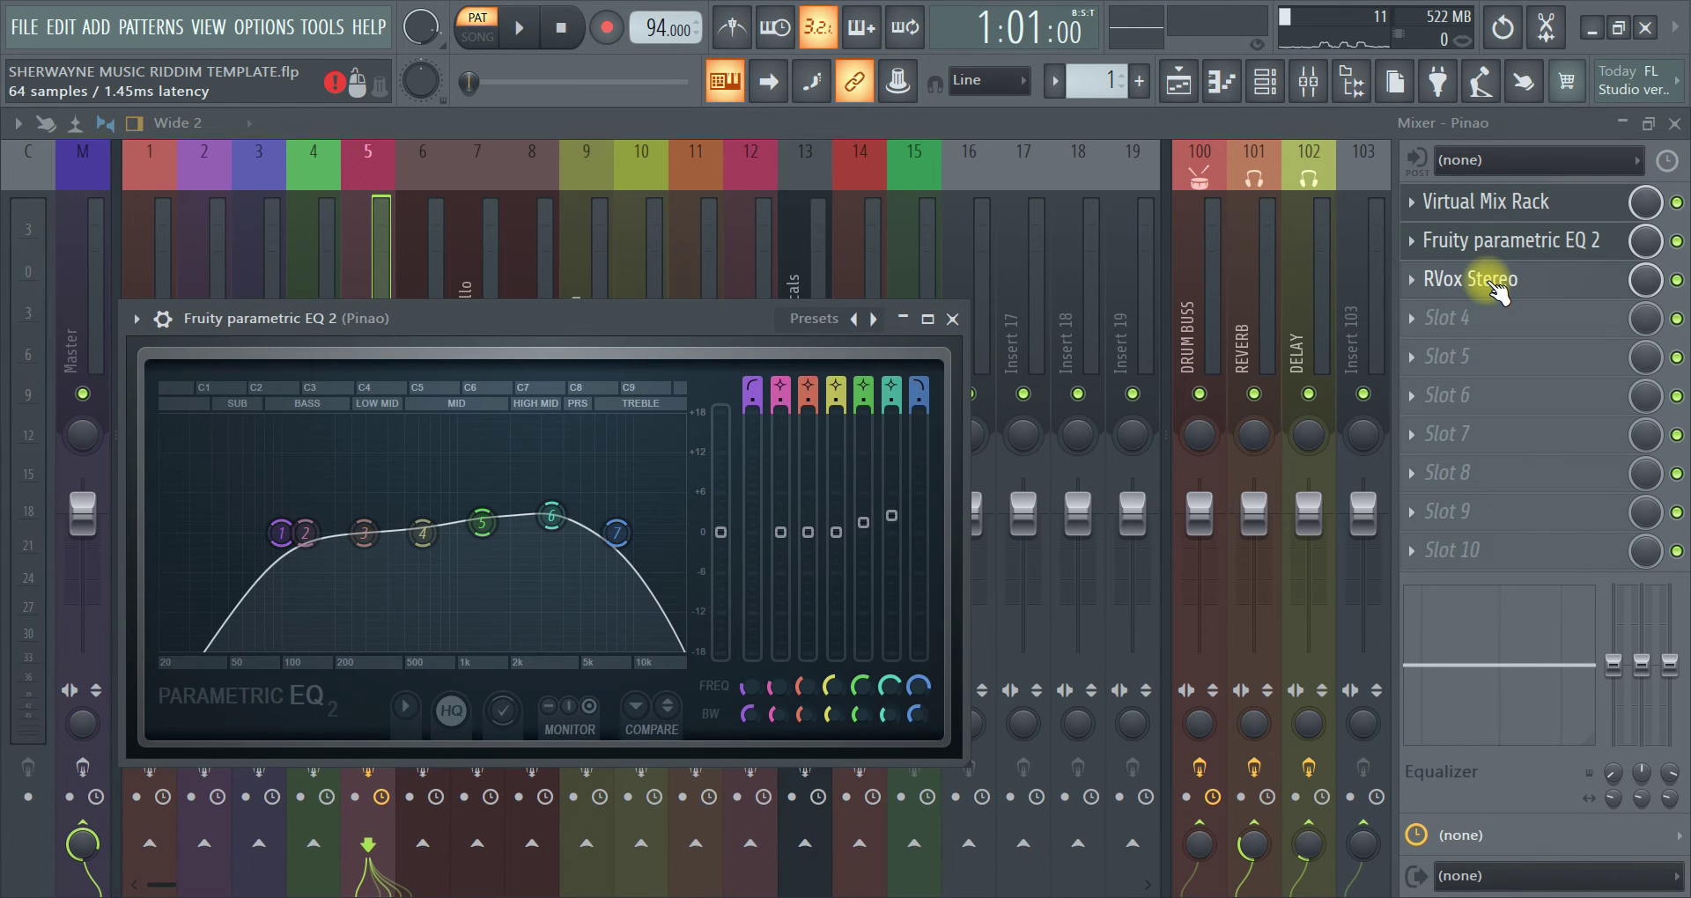
click(1493, 282)
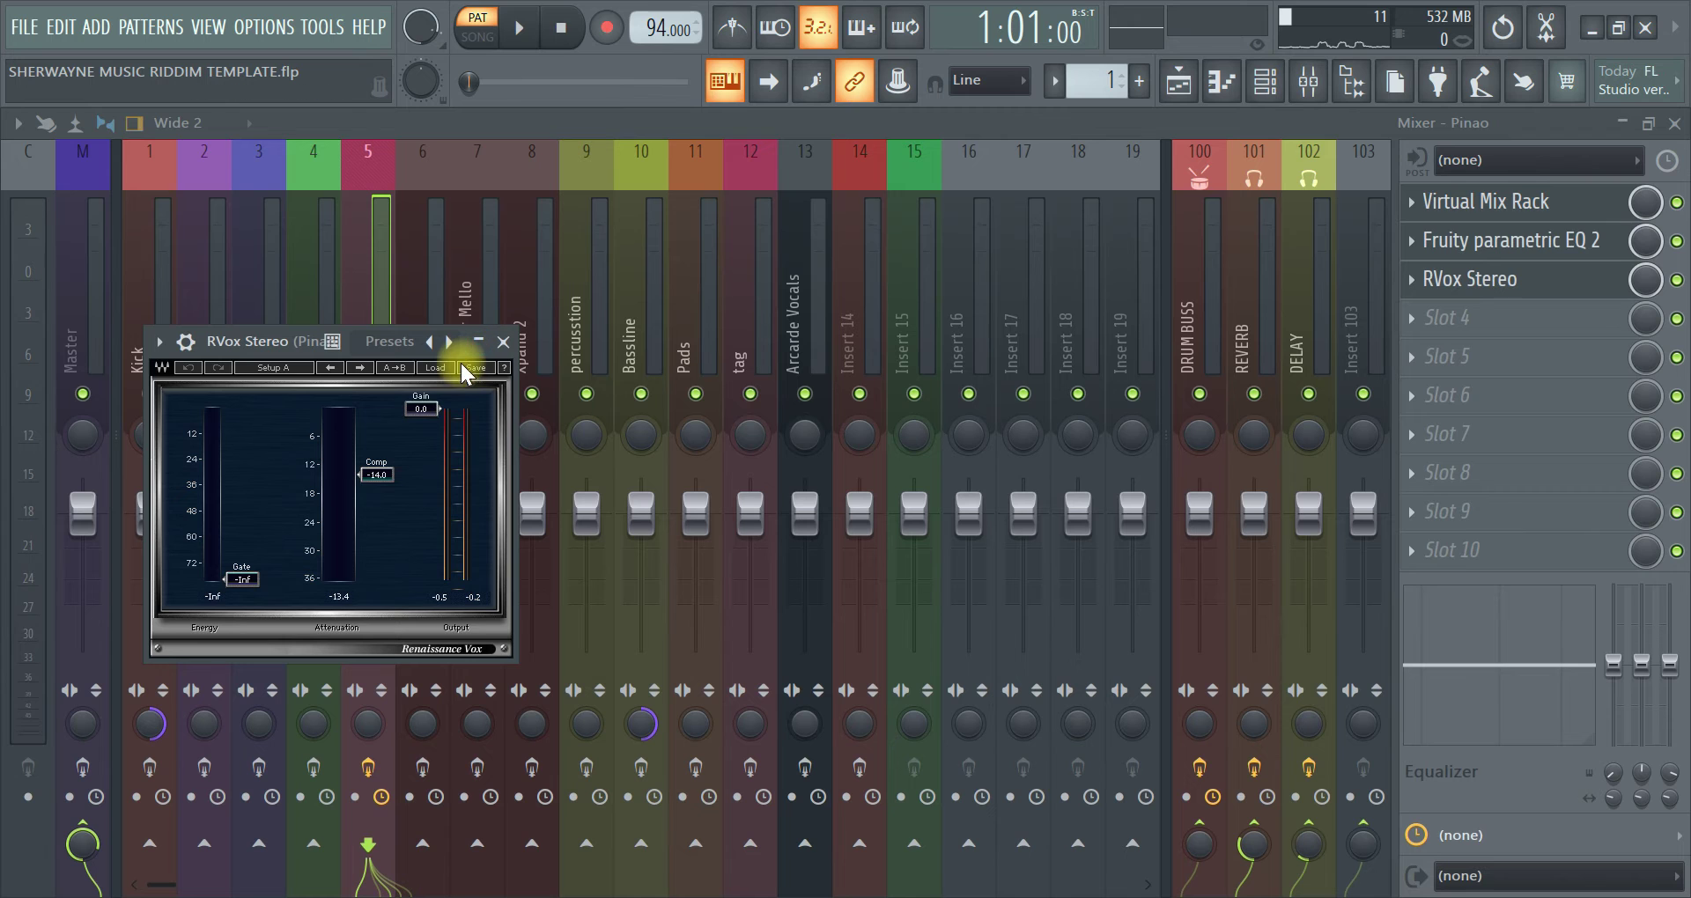
click(503, 341)
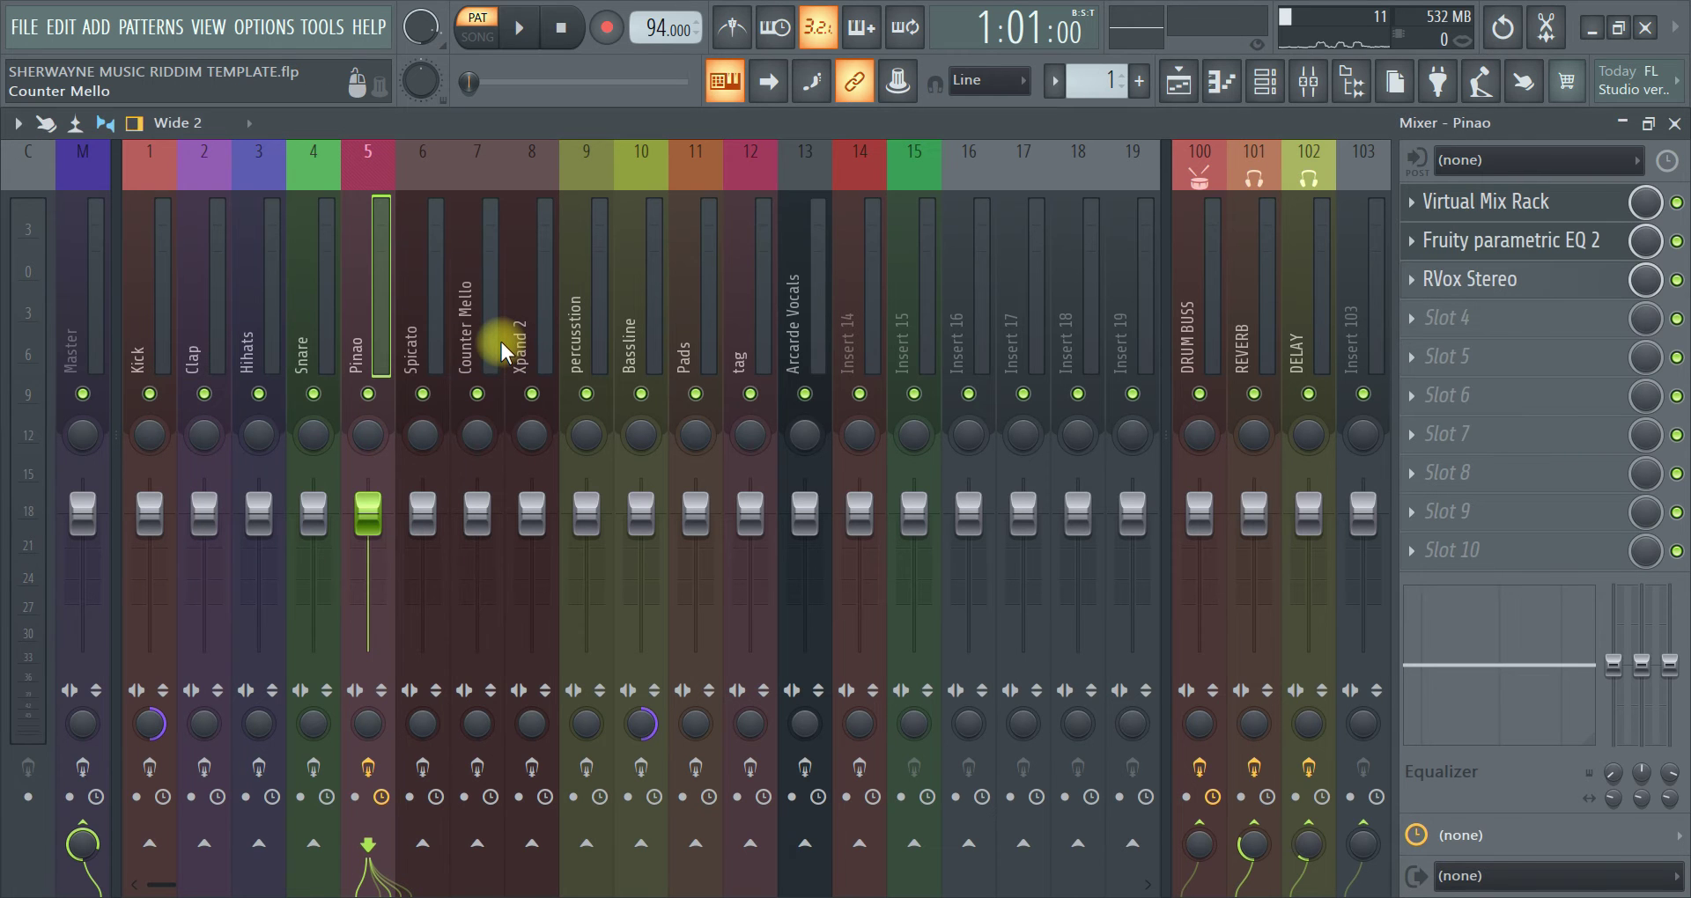
Play the pattern through the Pinao track's effects and lower that track's fader to about -20.7 dB
key(space)
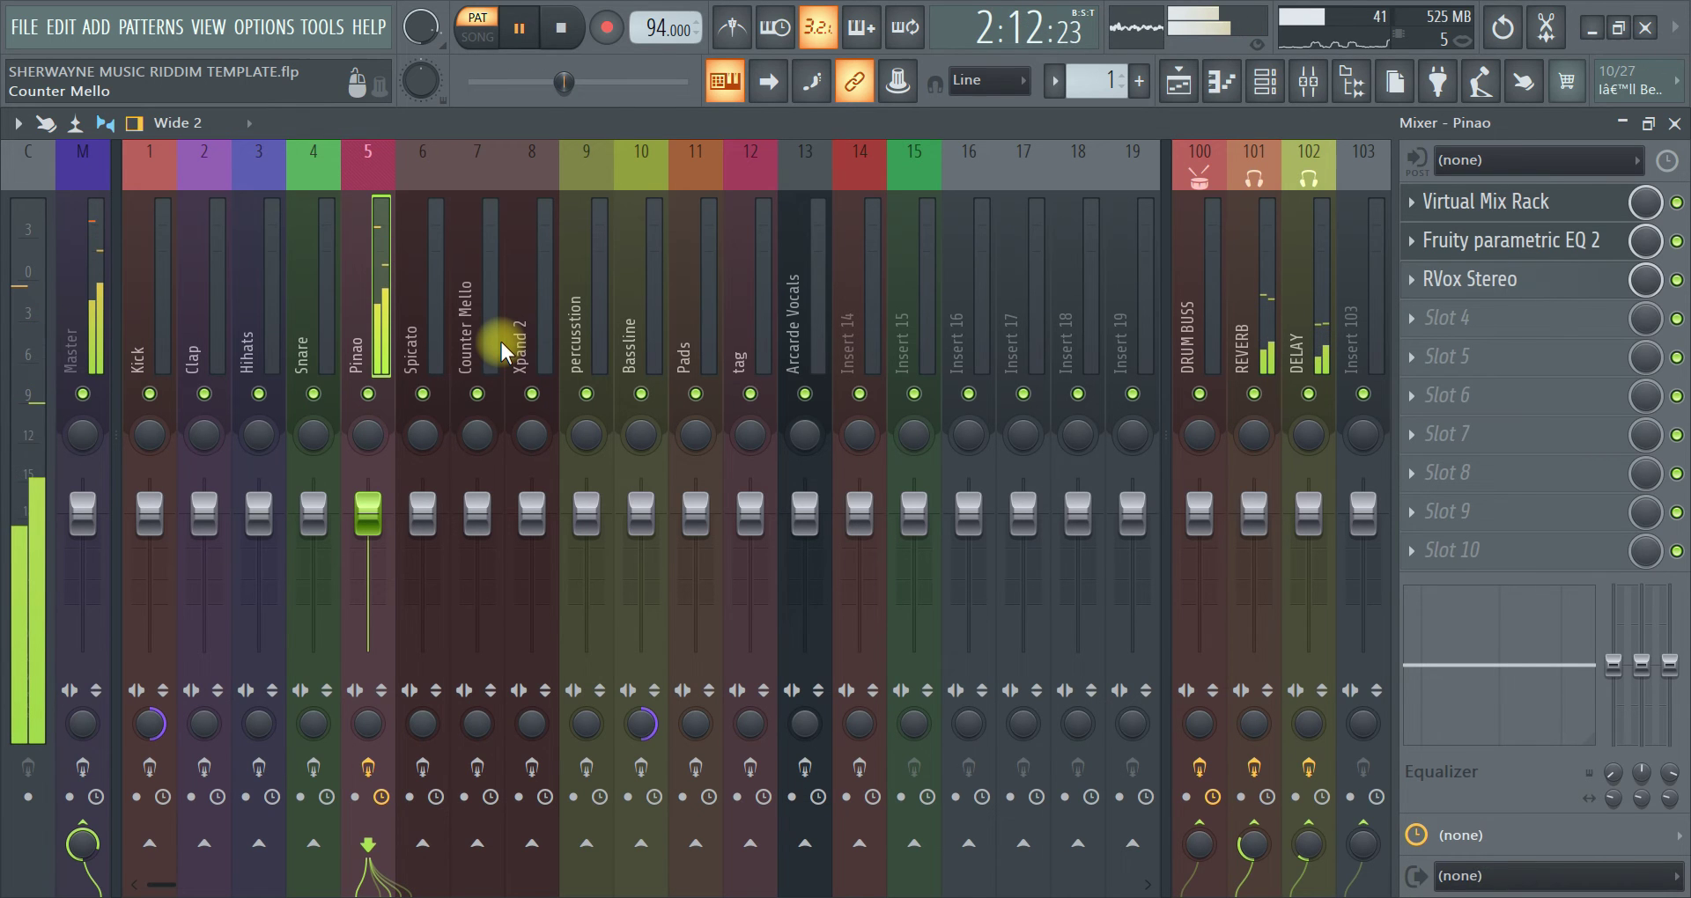
key(space)
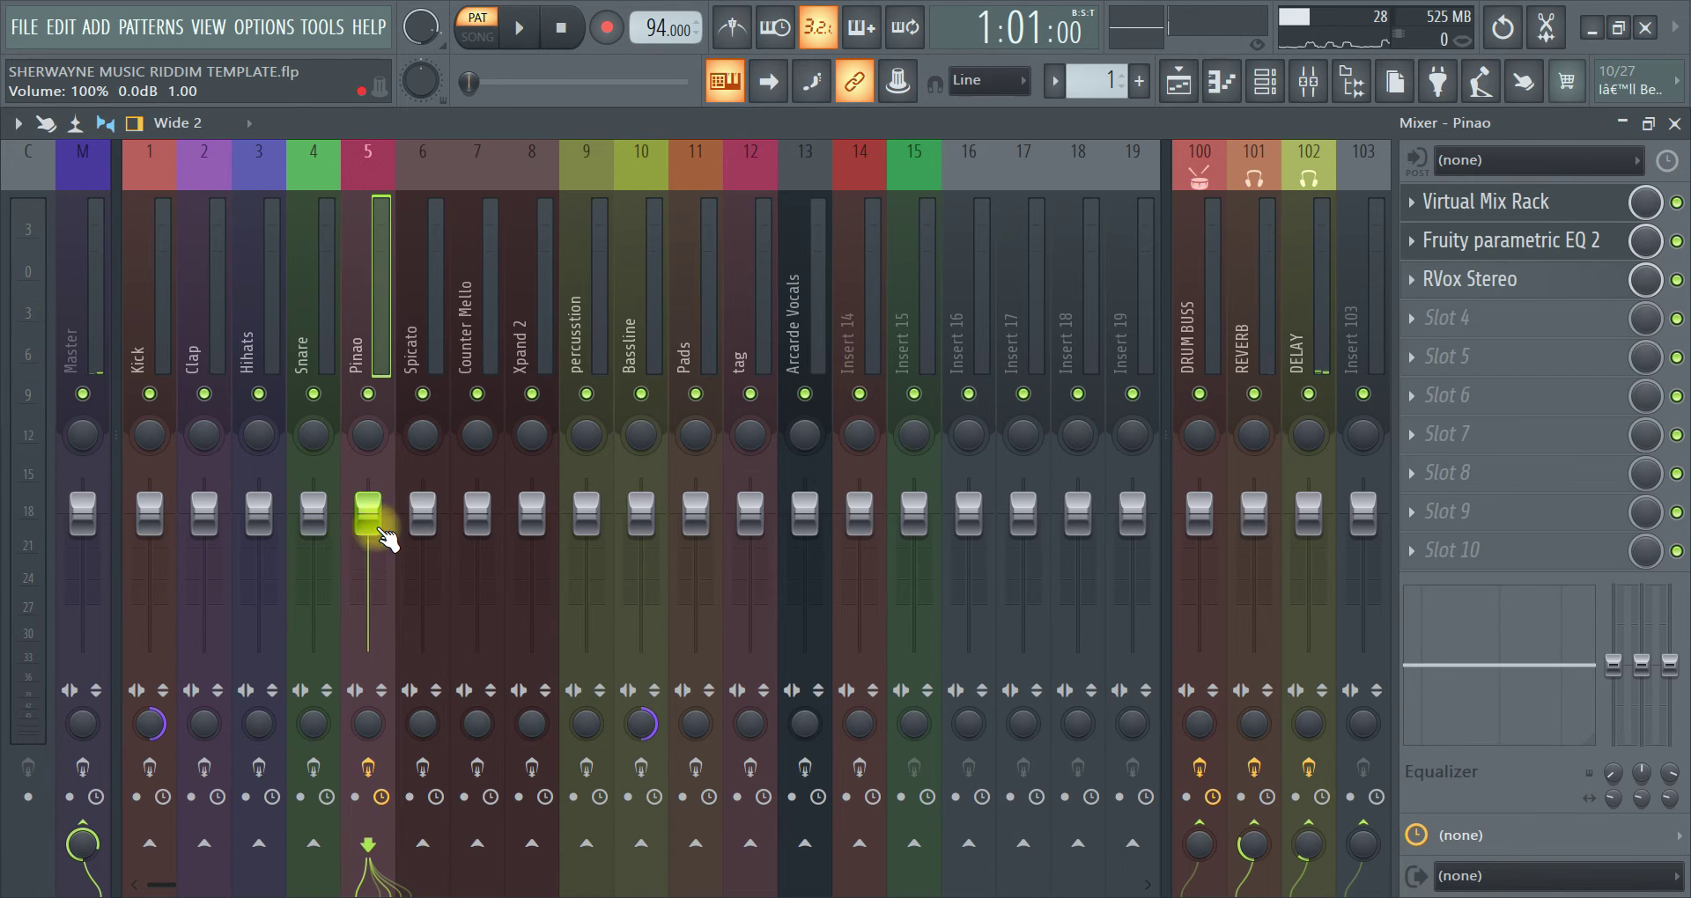
drag(383, 531, 347, 719)
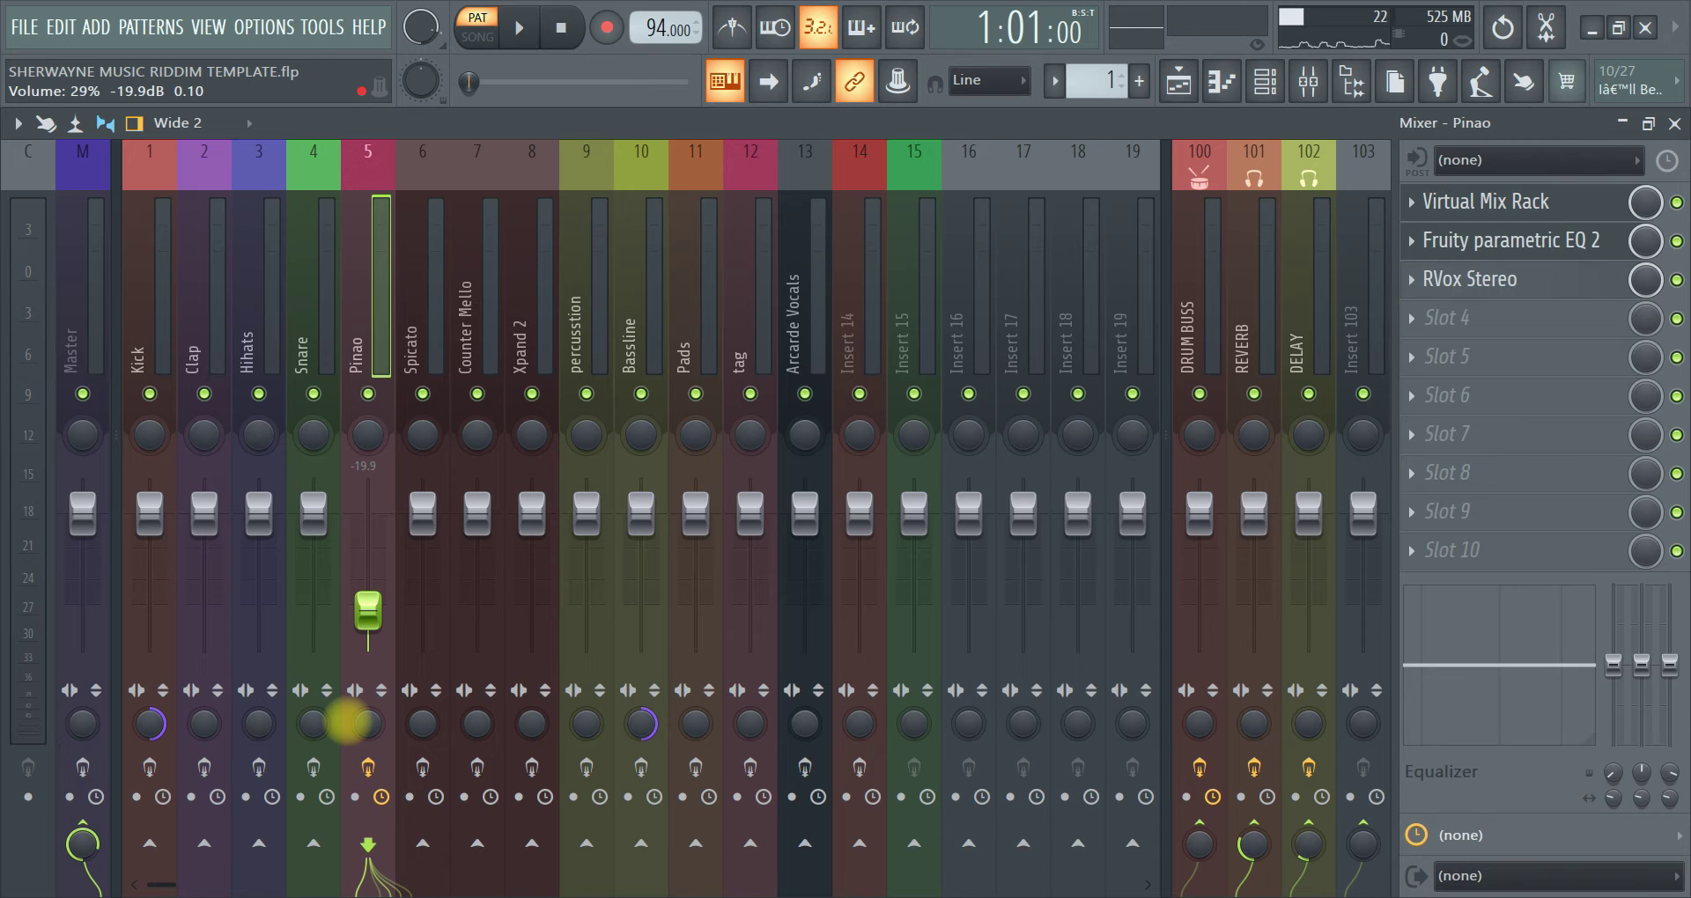
drag(347, 721, 349, 724)
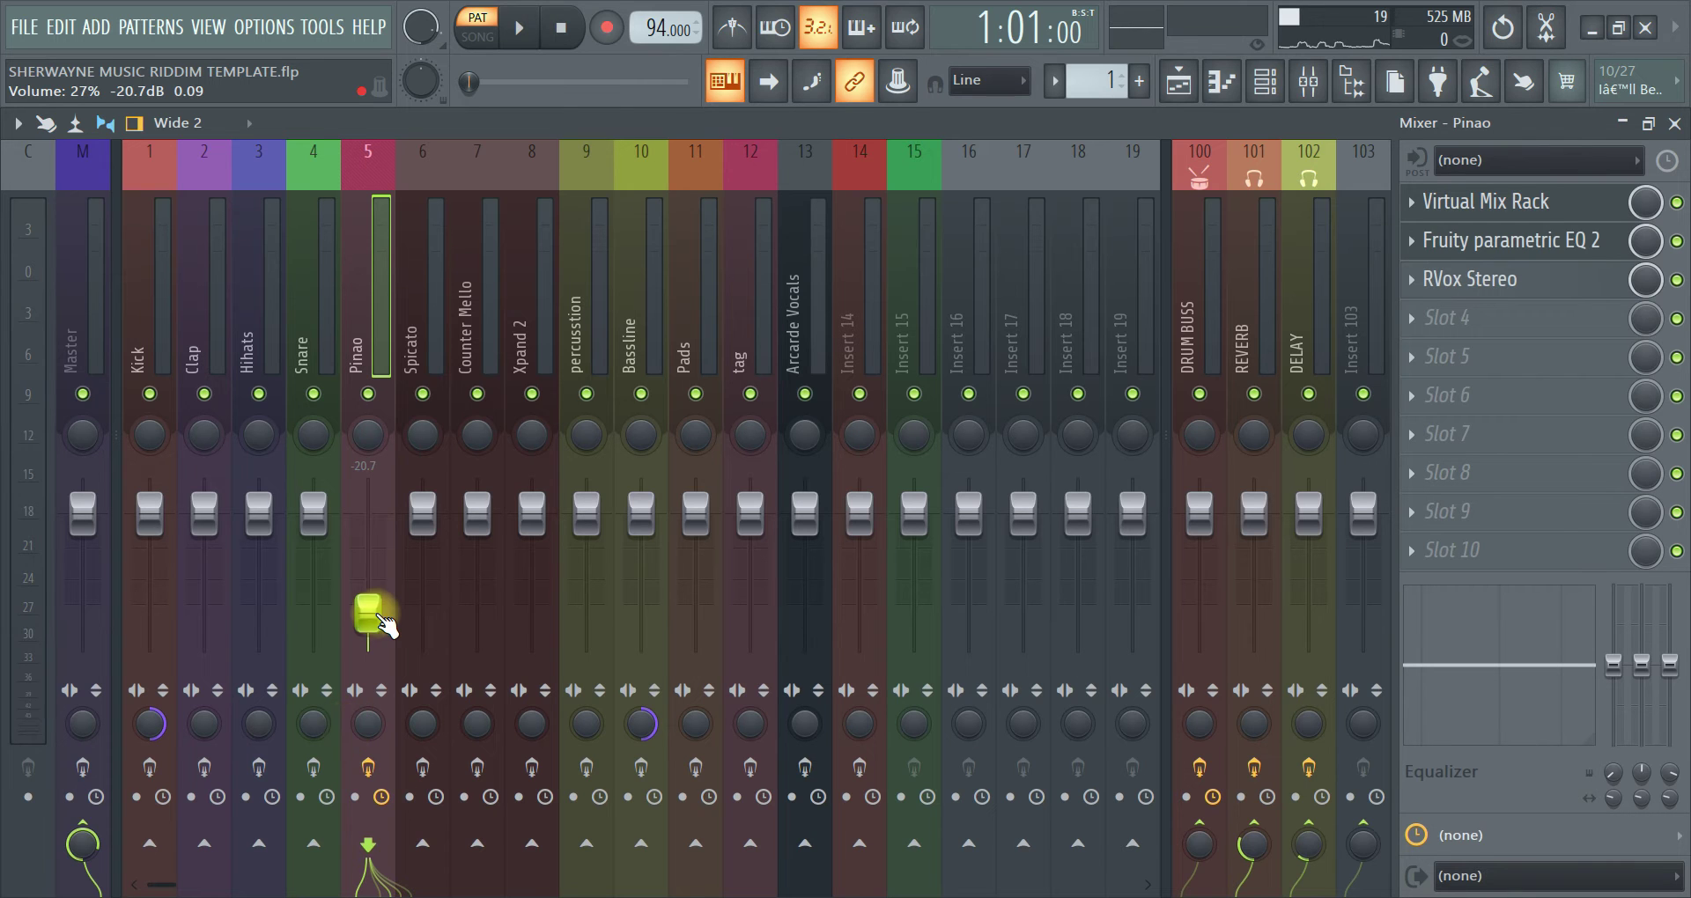
Lower the Pinao track's fader to -22.0 dB and play the pattern with the Master effects off and on
drag(382, 634, 381, 644)
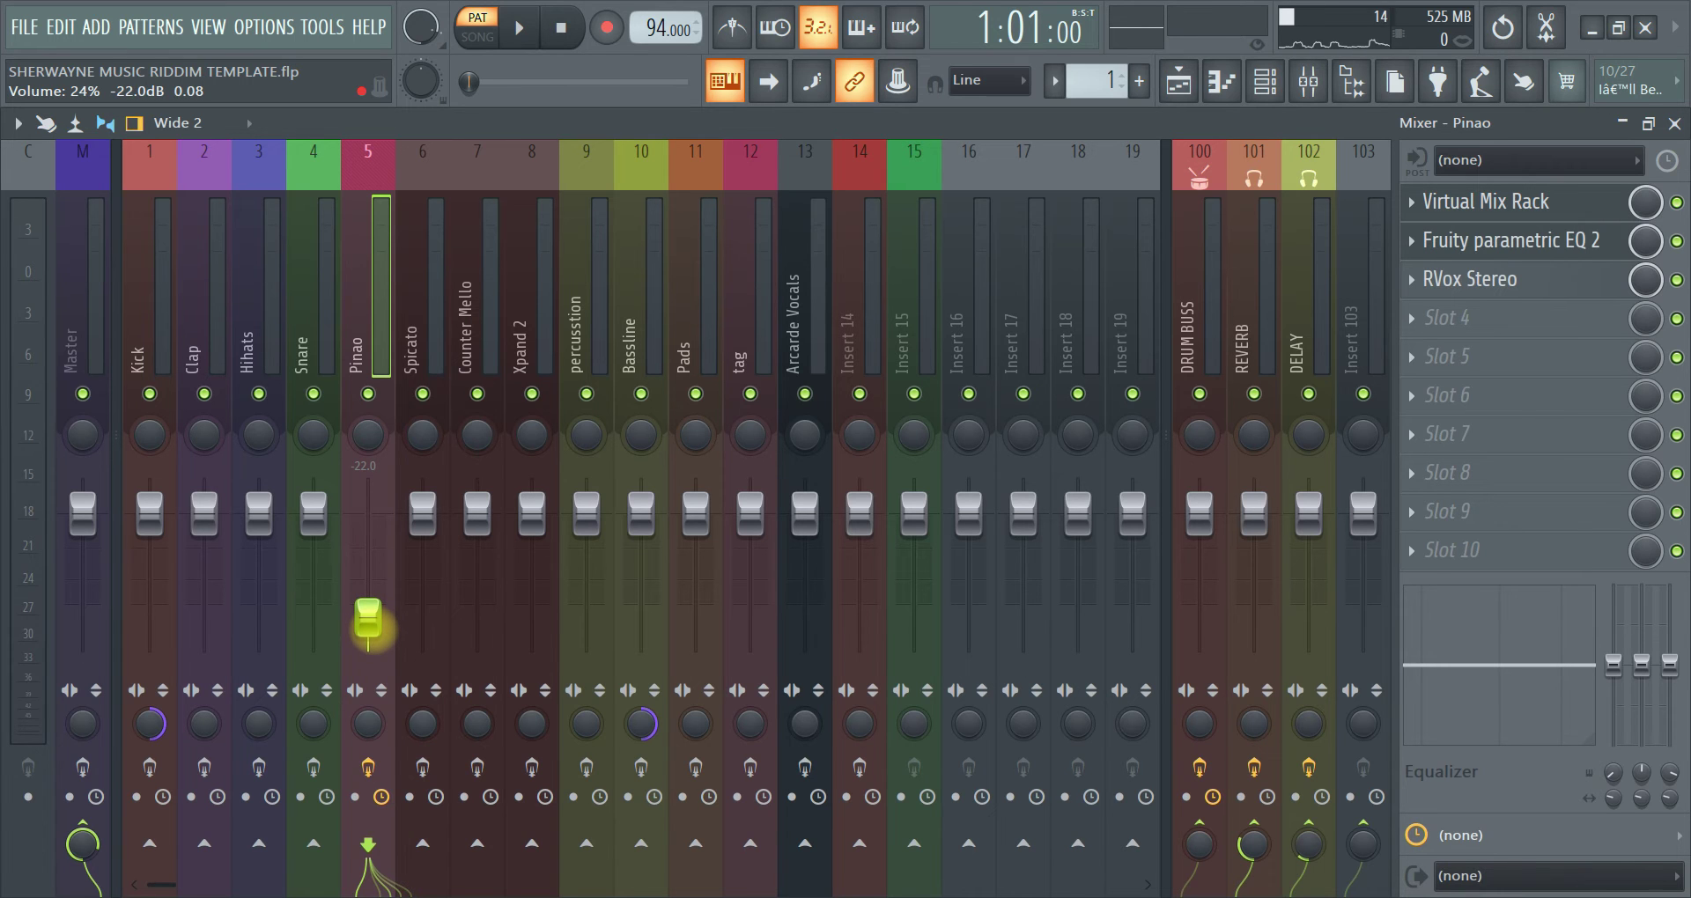
key(space)
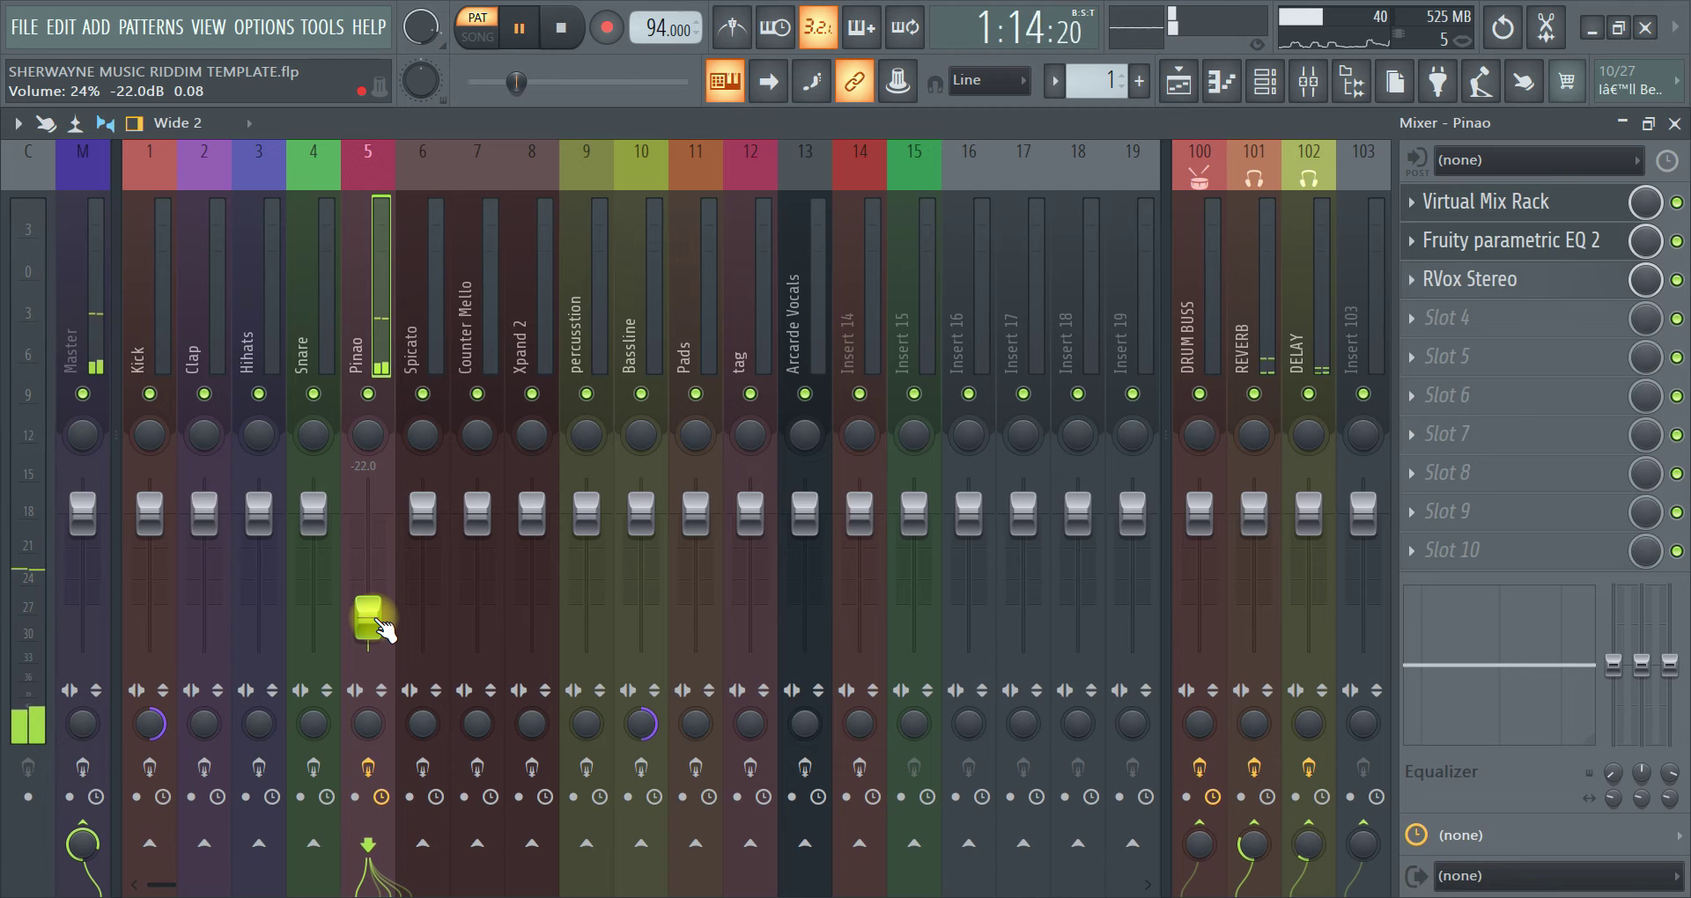
key(space)
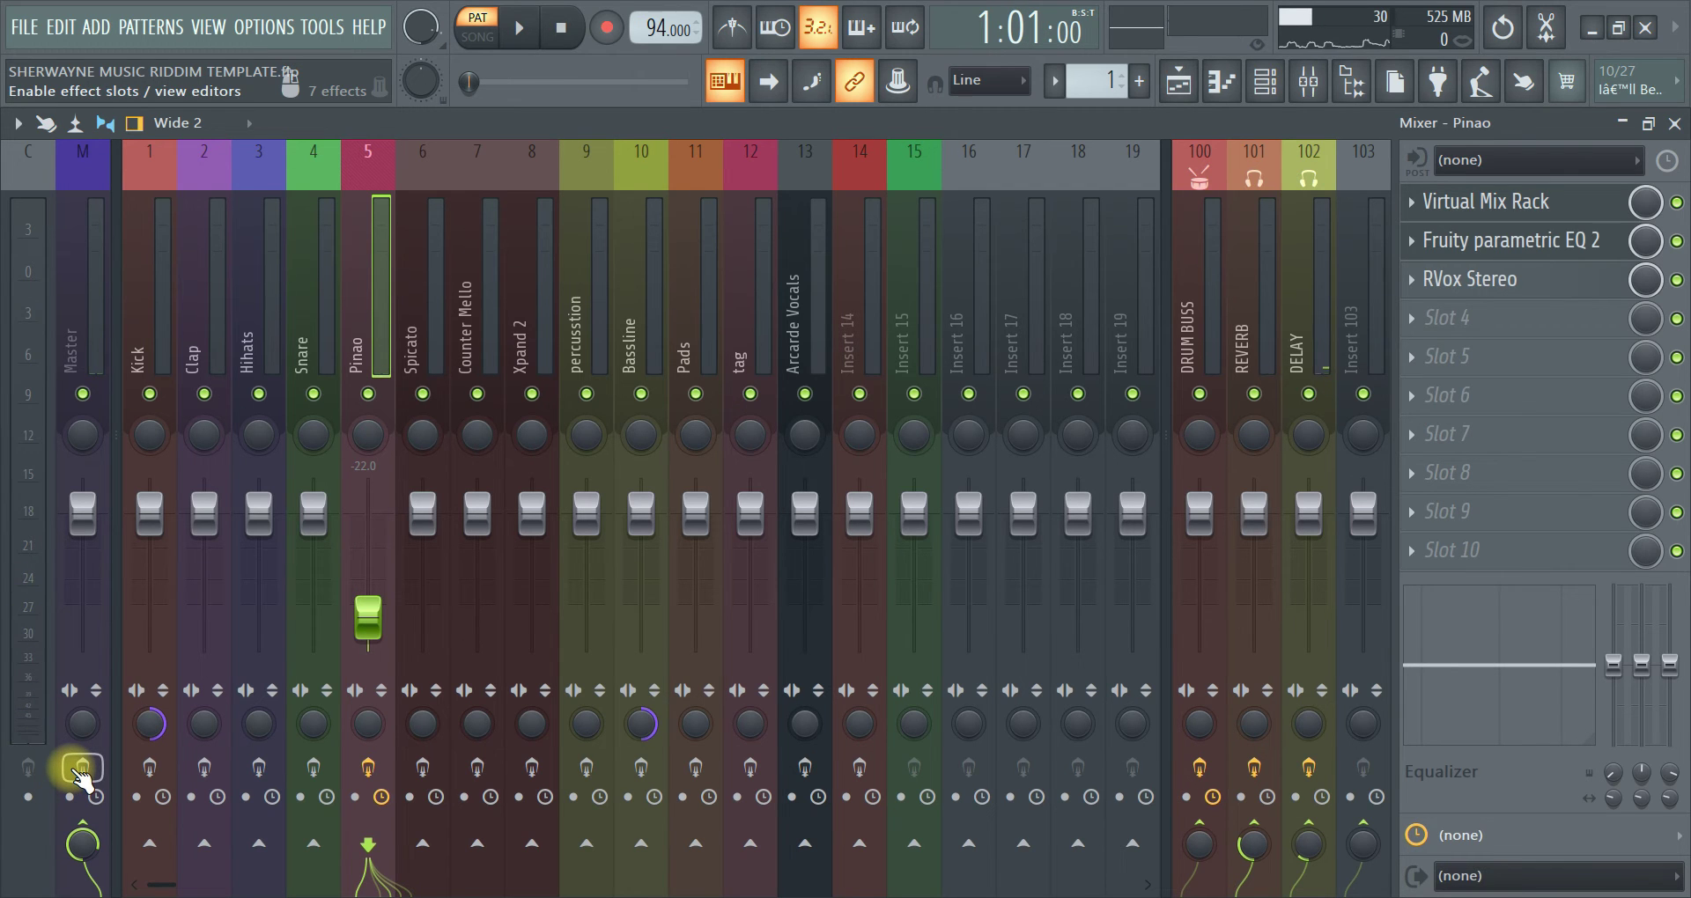
key(space)
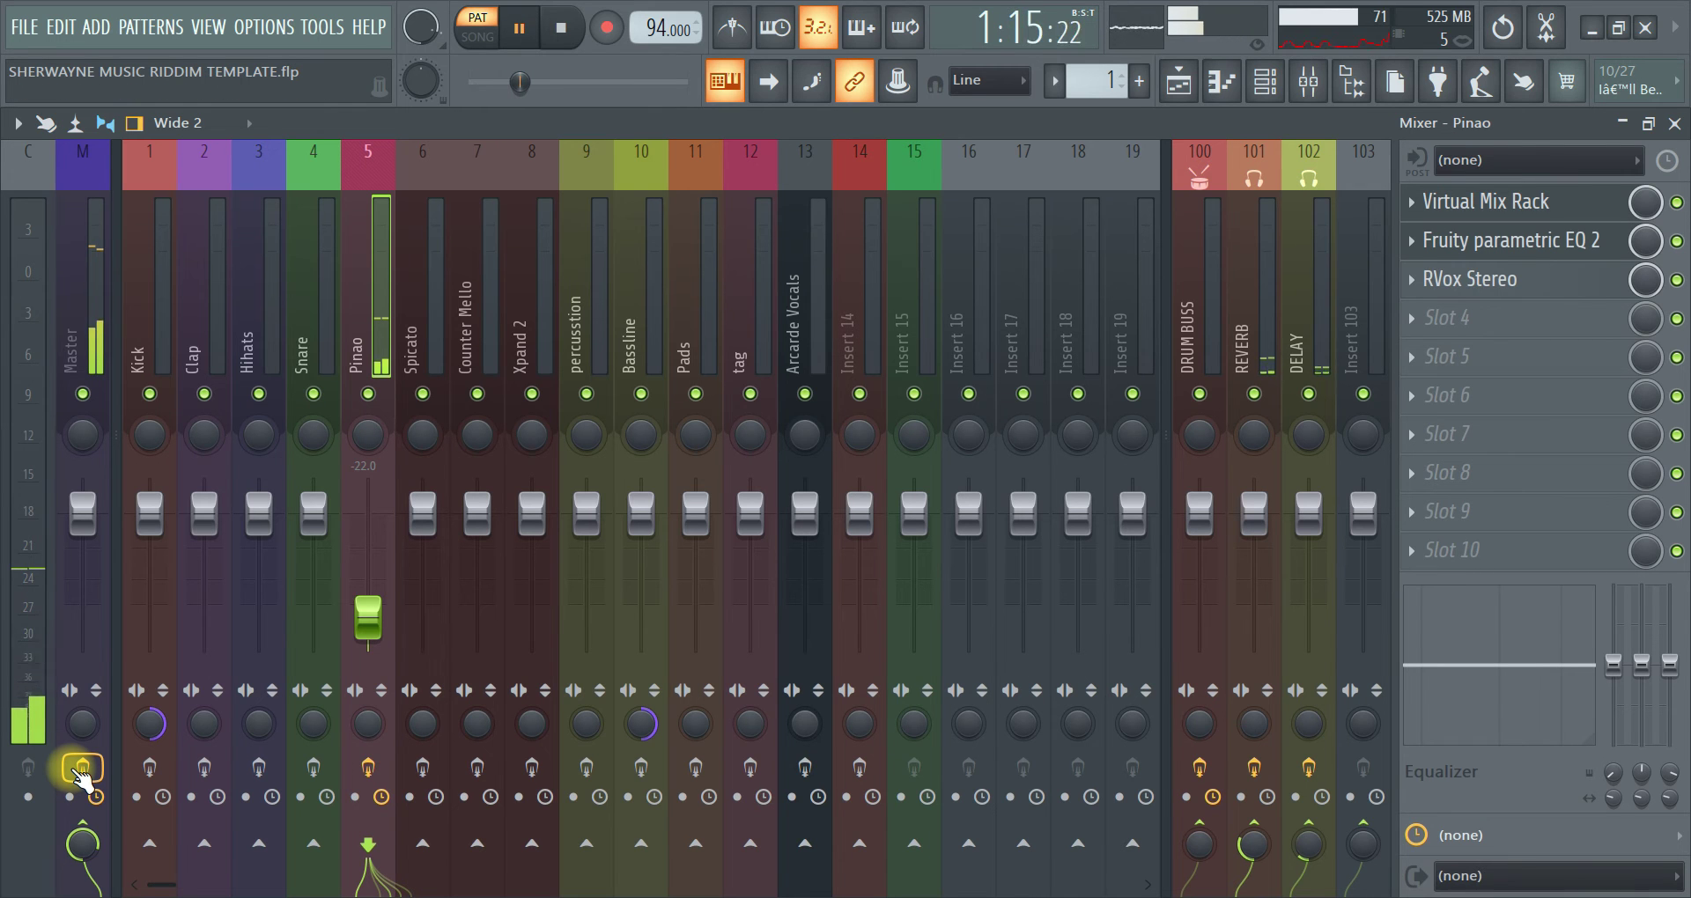
key(space)
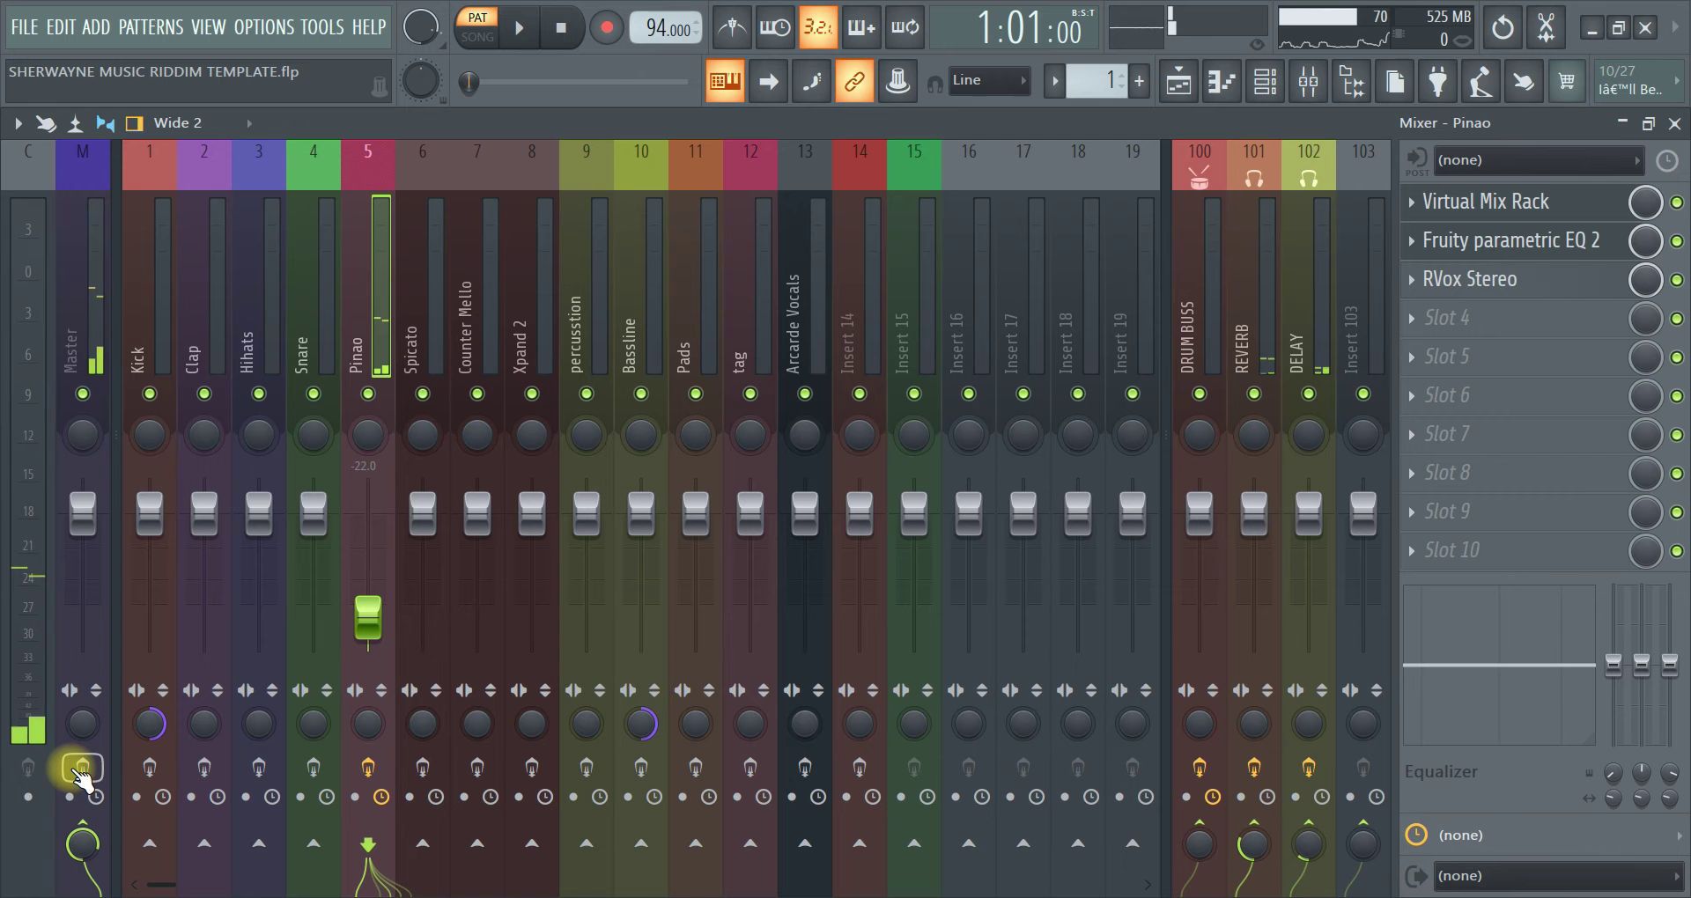
Audition the bounce, bump, distorted and ginseng kicks from the Playboi Carti drum kit's Kicks folder, with the channel rack open
click(1282, 87)
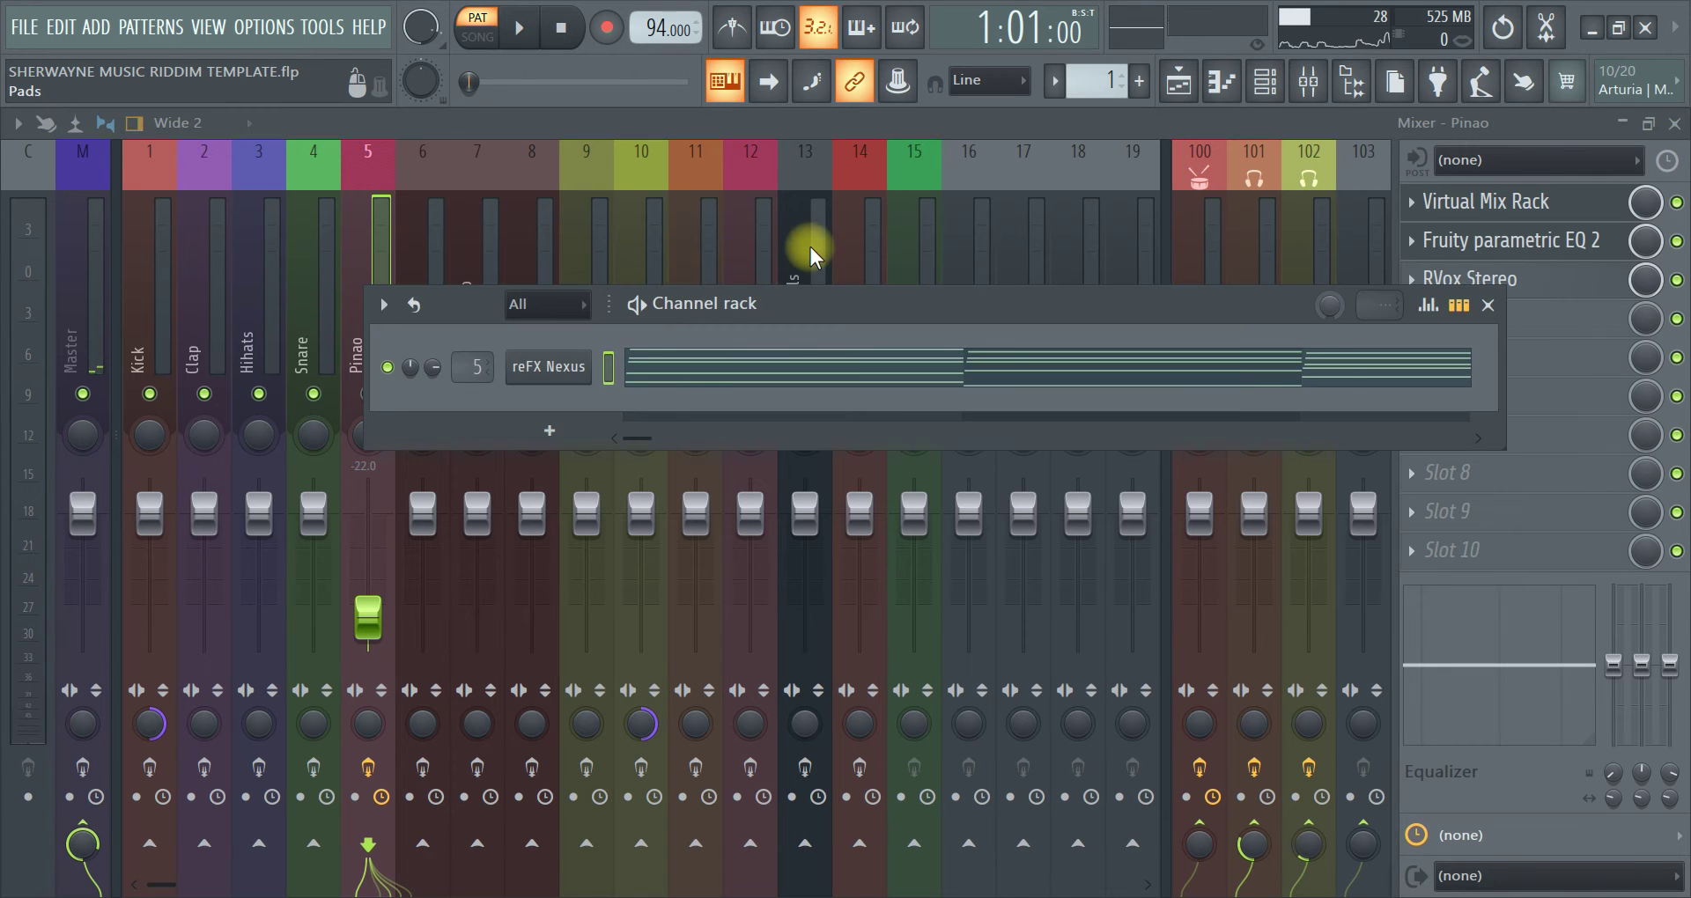
click(1354, 81)
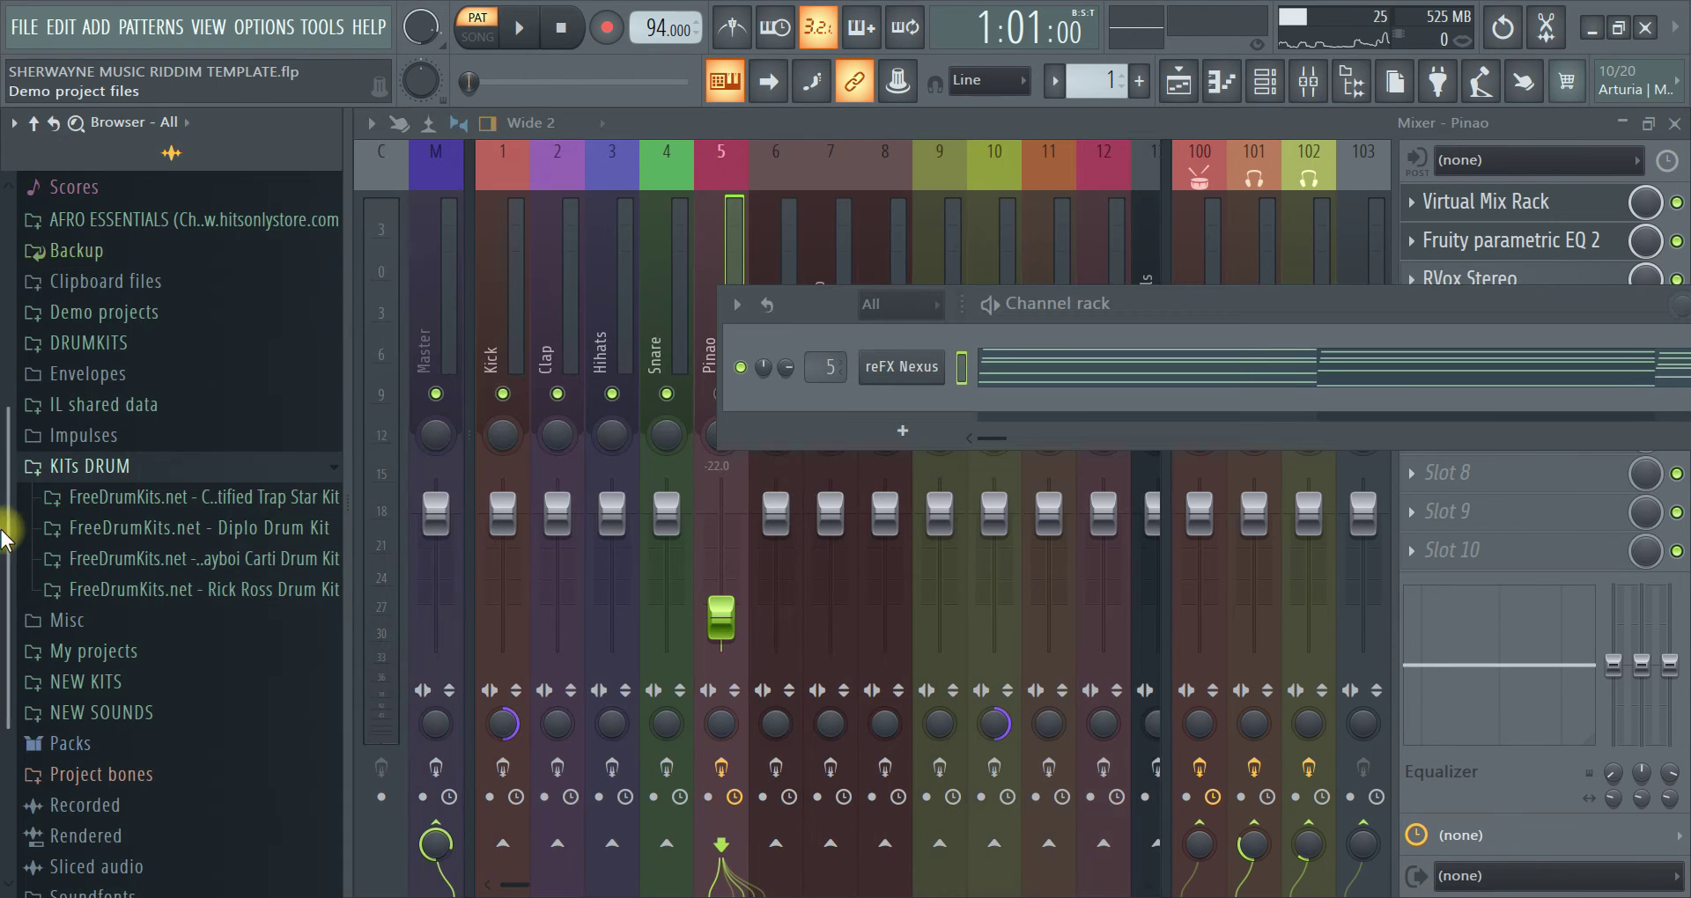
click(200, 560)
scroll(170, 483, up, 3)
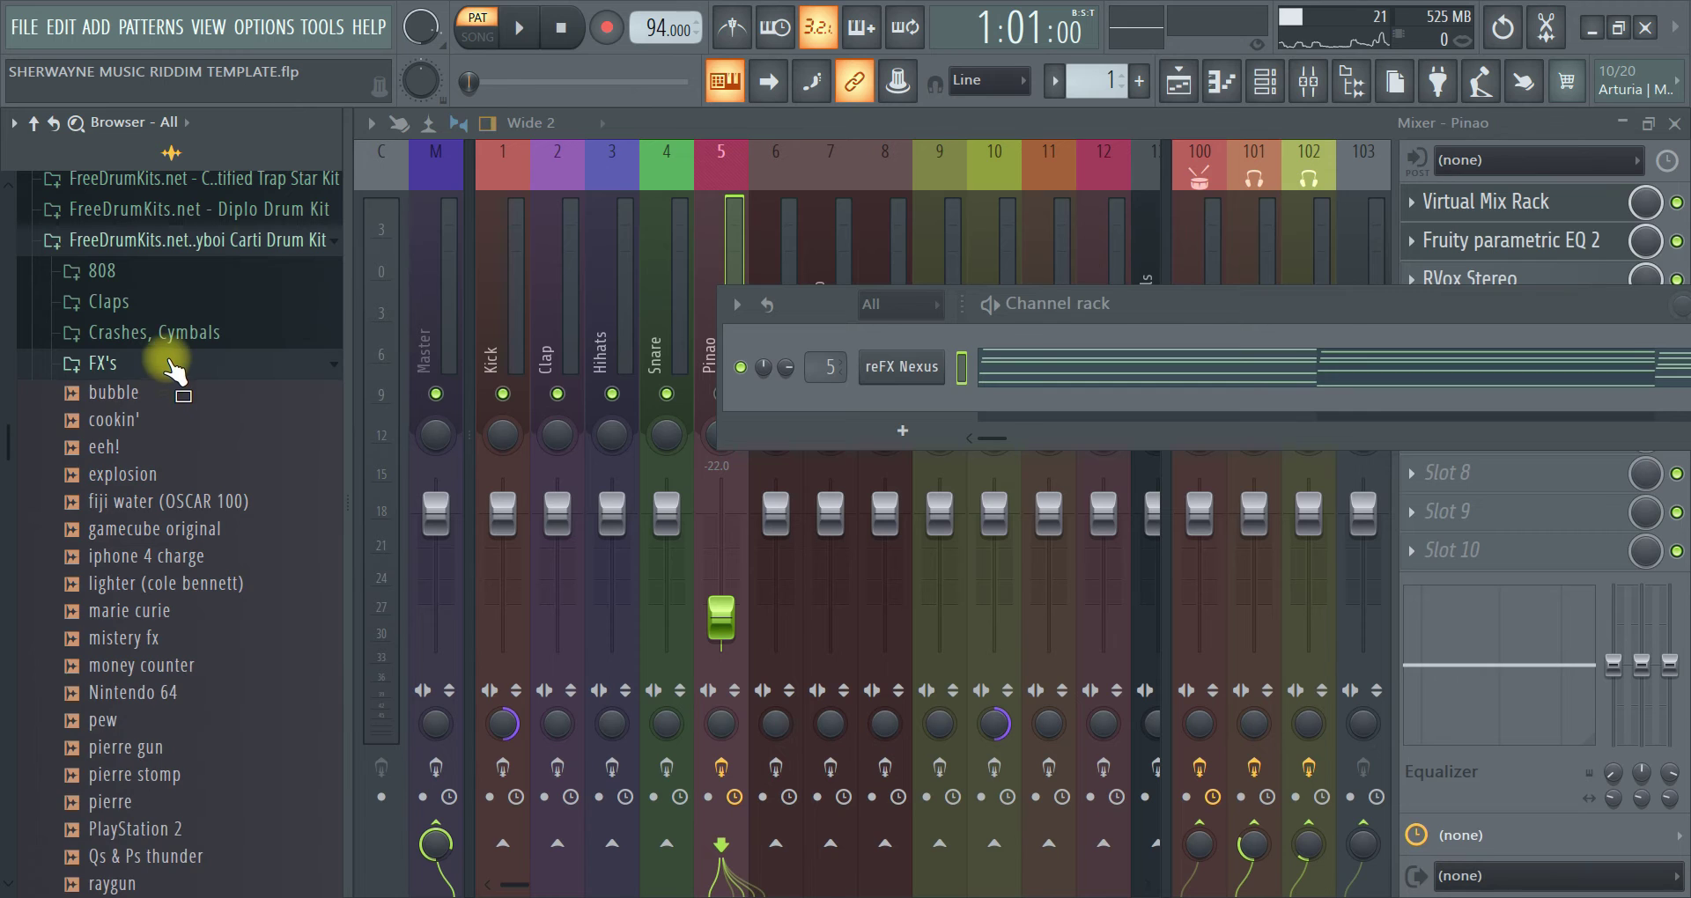
click(132, 363)
click(123, 456)
click(132, 484)
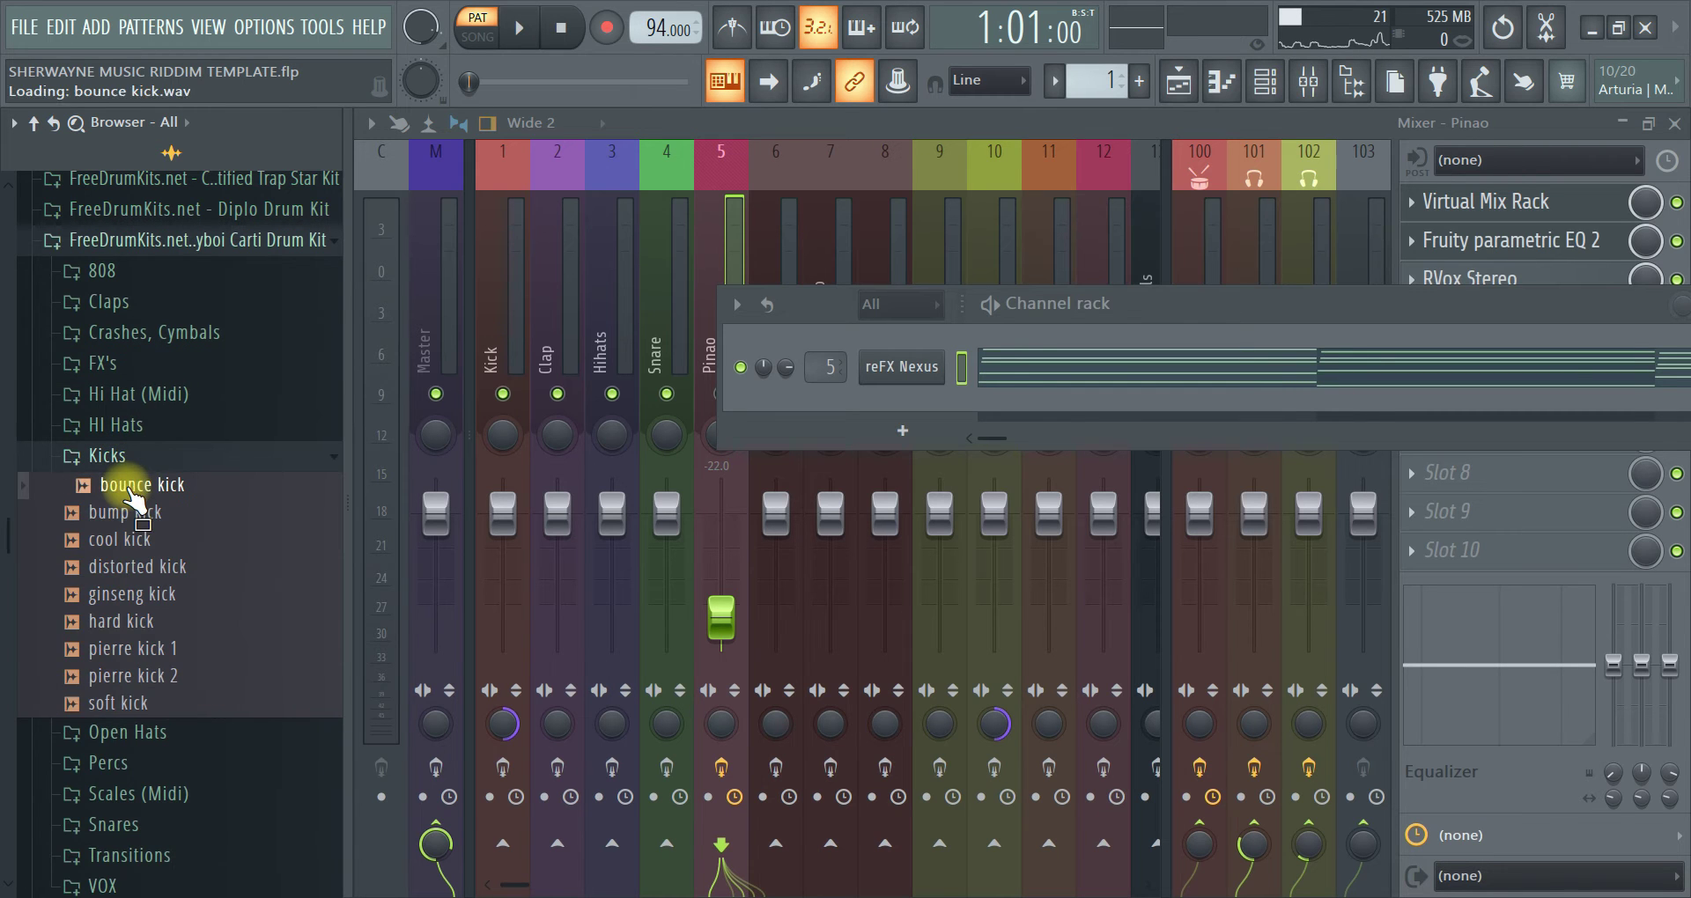
click(128, 513)
click(124, 568)
click(123, 595)
click(128, 513)
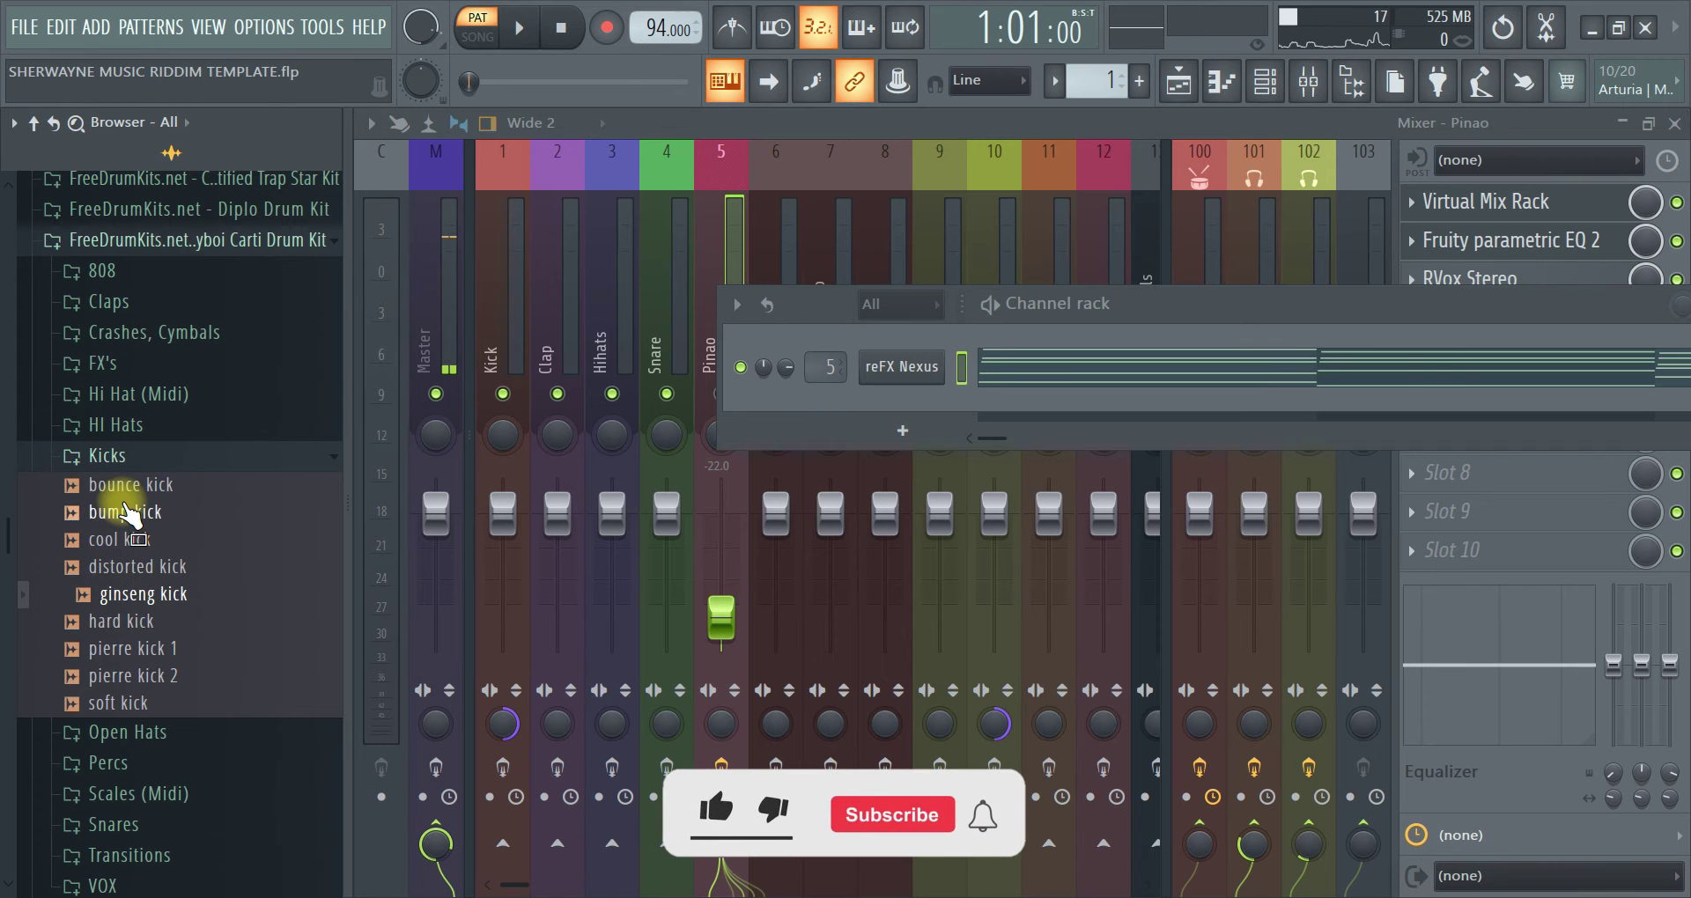
Add the bounce kick sample as a new channel, route it to mixer track 1 (Kick), and enable that track's effect slots
drag(131, 485, 896, 402)
scroll(825, 406, up, 1)
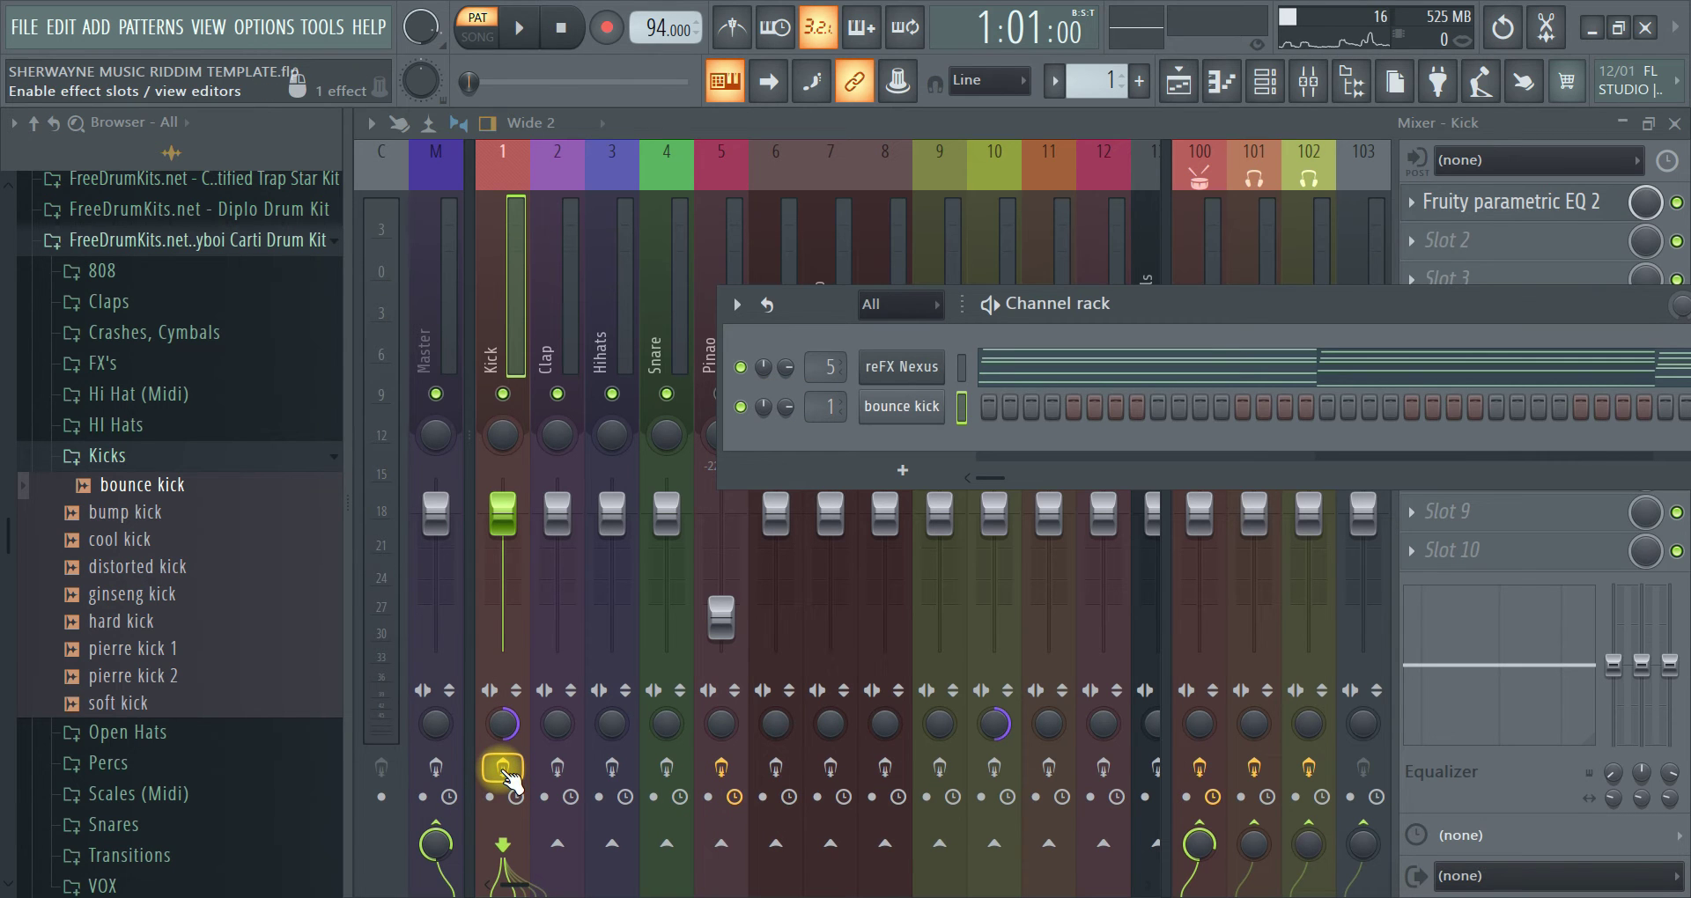
click(494, 231)
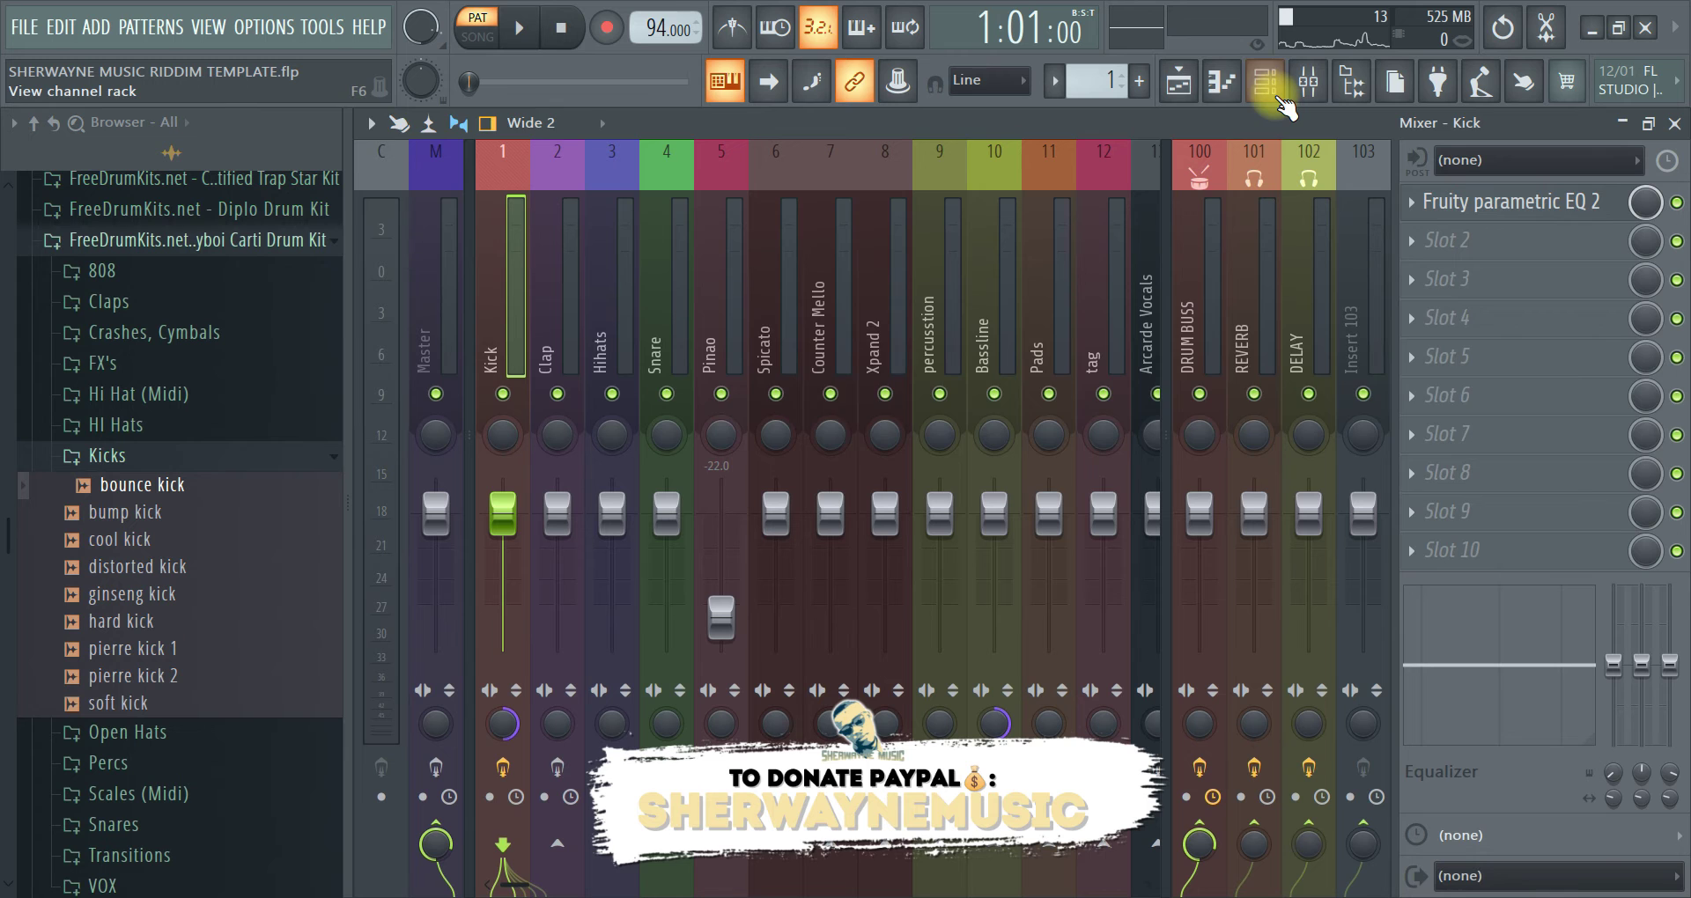
Open the bounce kick channel's piano roll and place a one-step C5 note at the start of bar 1
click(1265, 81)
right_click(940, 393)
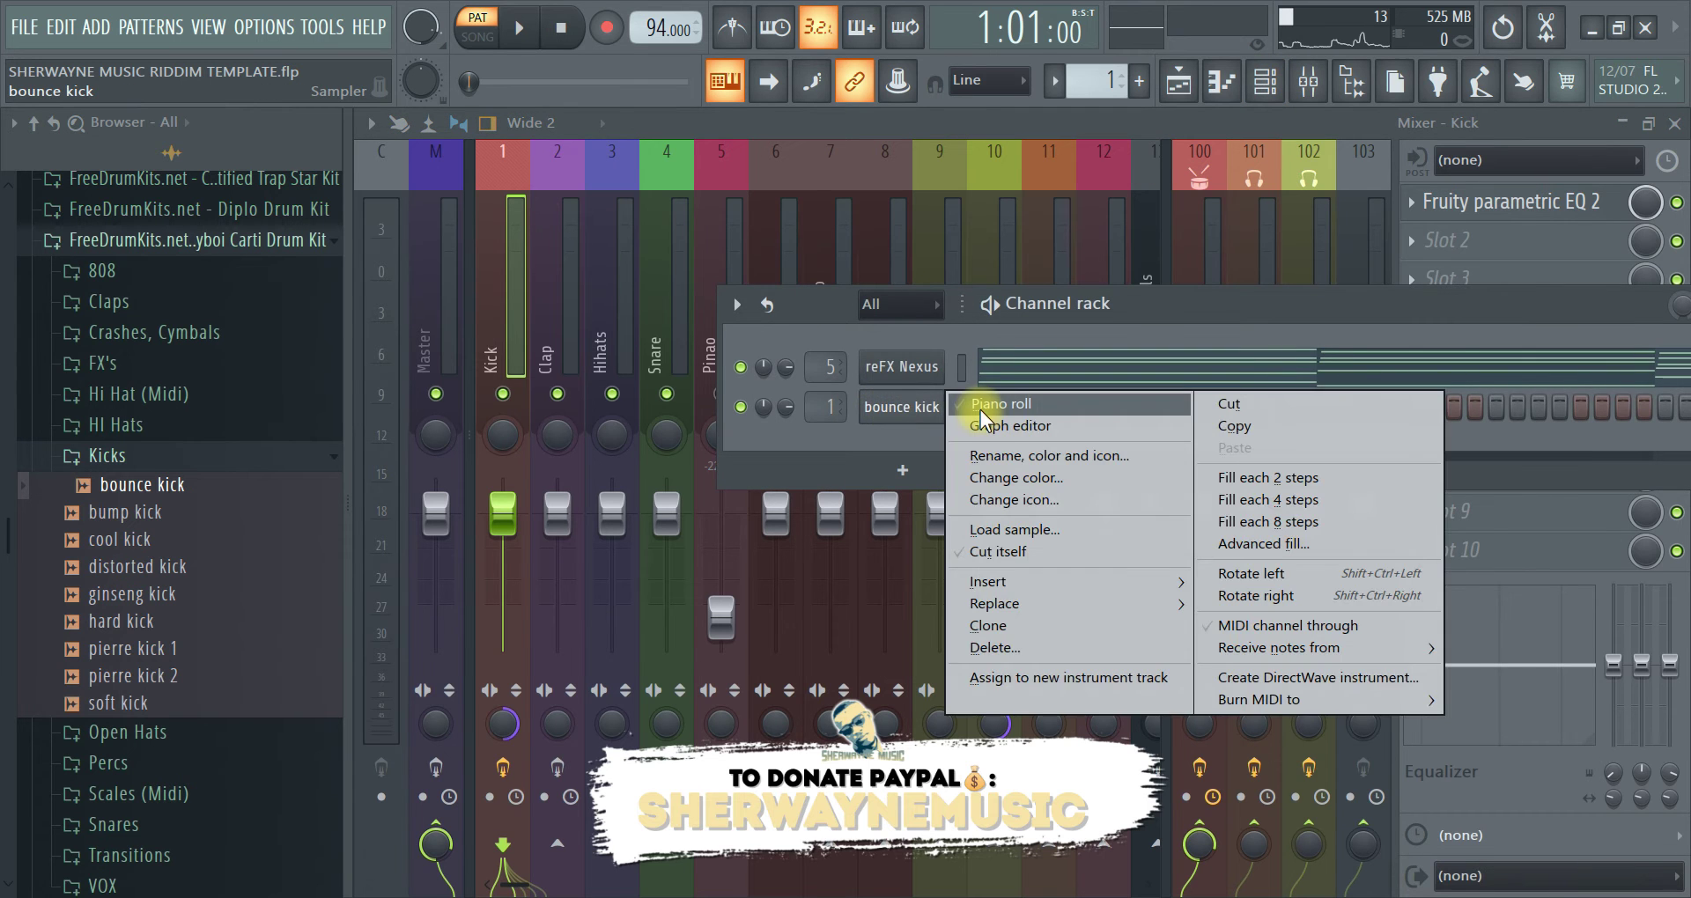
click(973, 405)
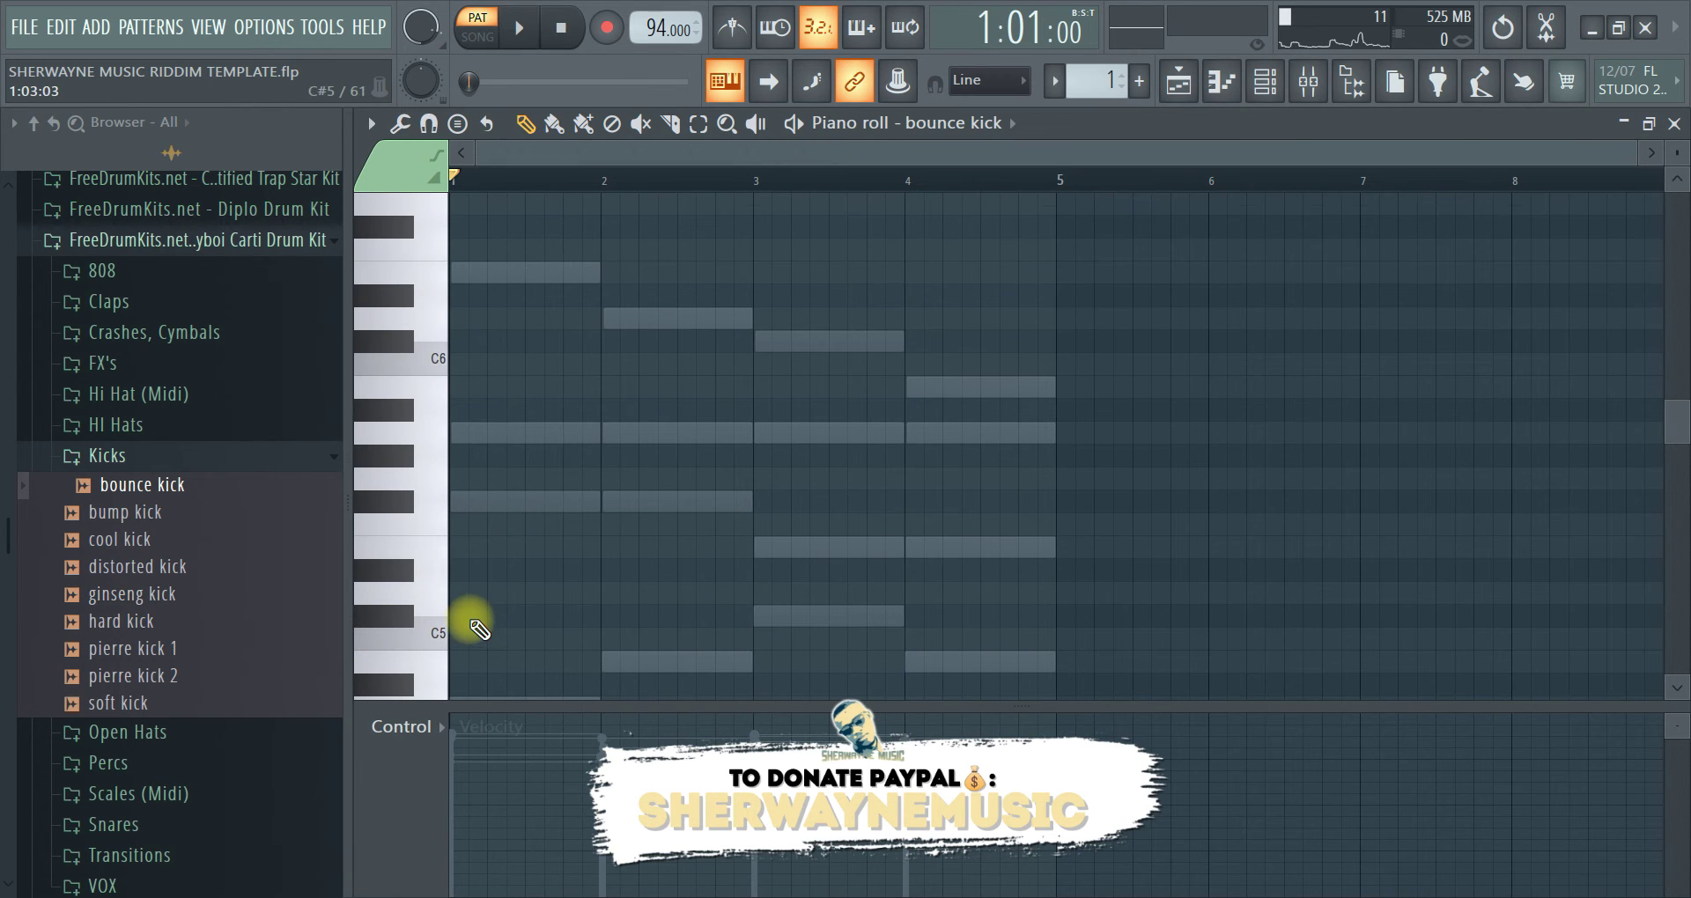
scroll(468, 619, down, 2)
click(458, 570)
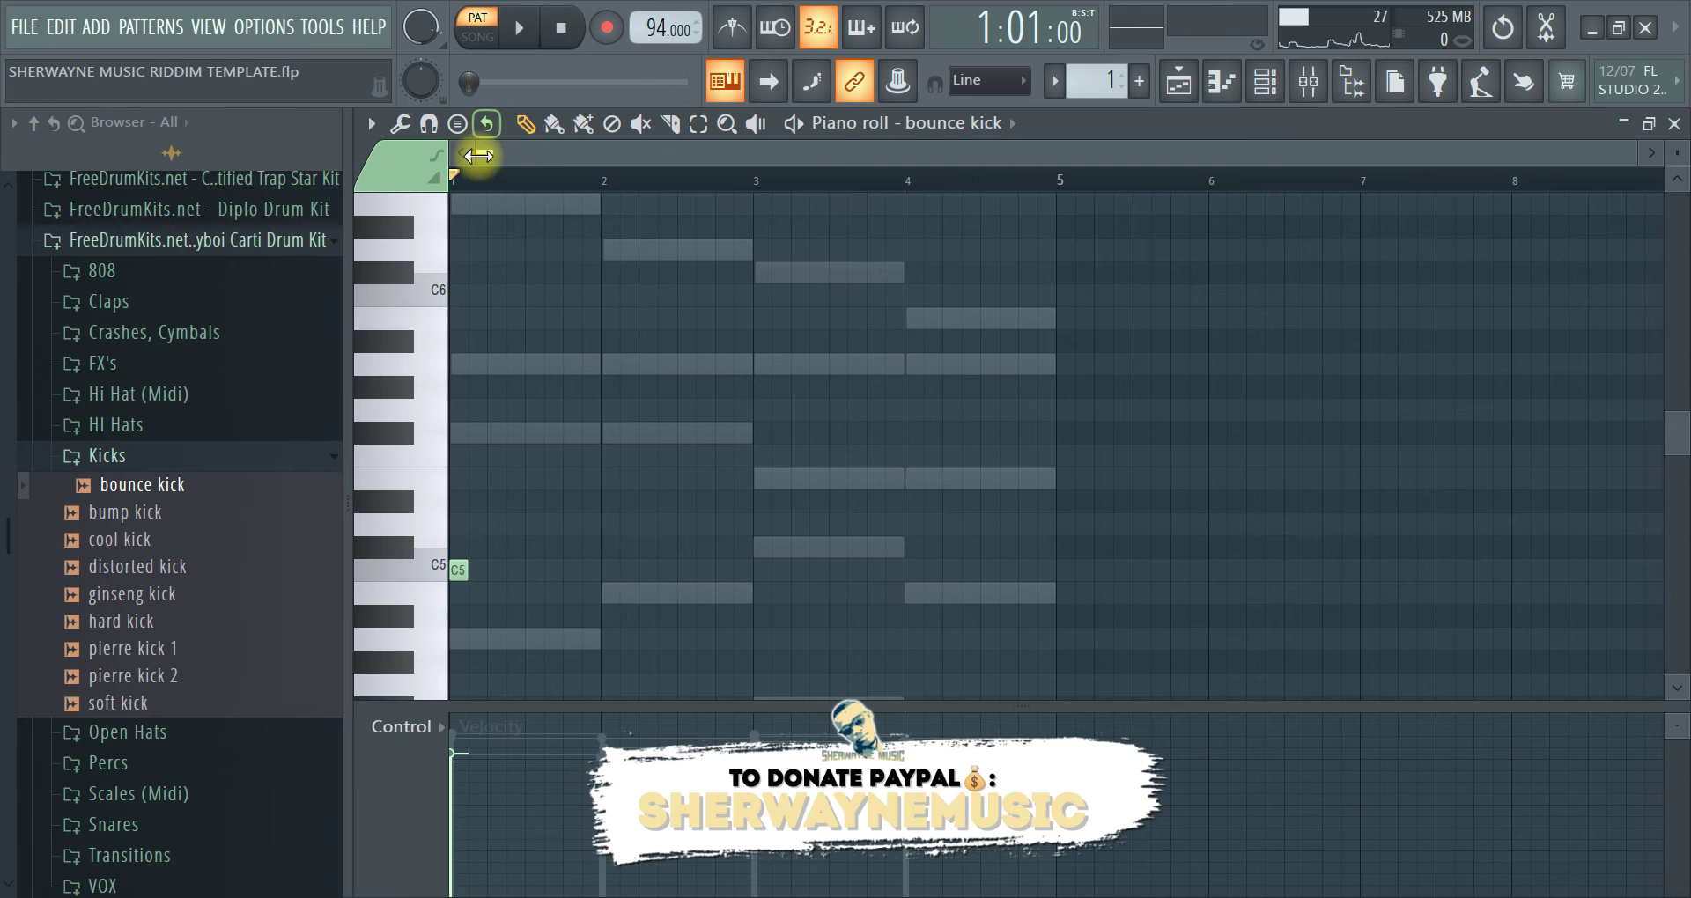
Add C5 kick notes on steps 4, 11 and 15 of bar 1, checking the rhythm with playback
scroll(483, 166, up, 3)
drag(486, 570, 467, 570)
click(517, 571)
key(space)
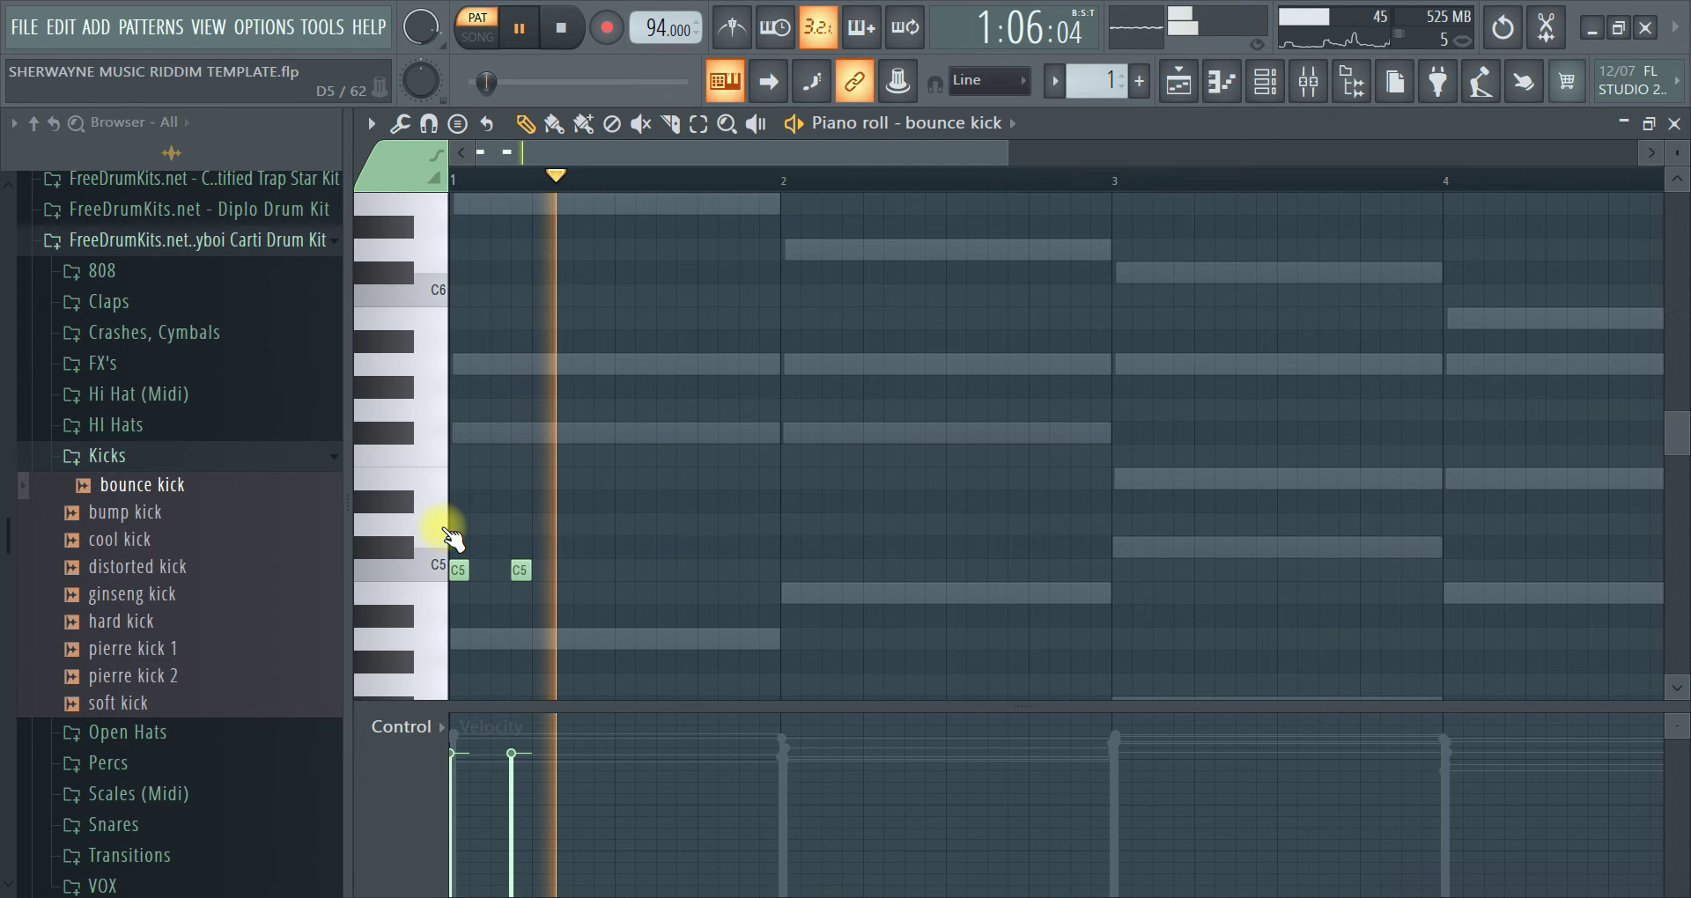
click(667, 571)
click(749, 570)
key(space)
Duplicate the four bar 1 kick notes and move the copies to the start of bar 2
key(ctrl+a)
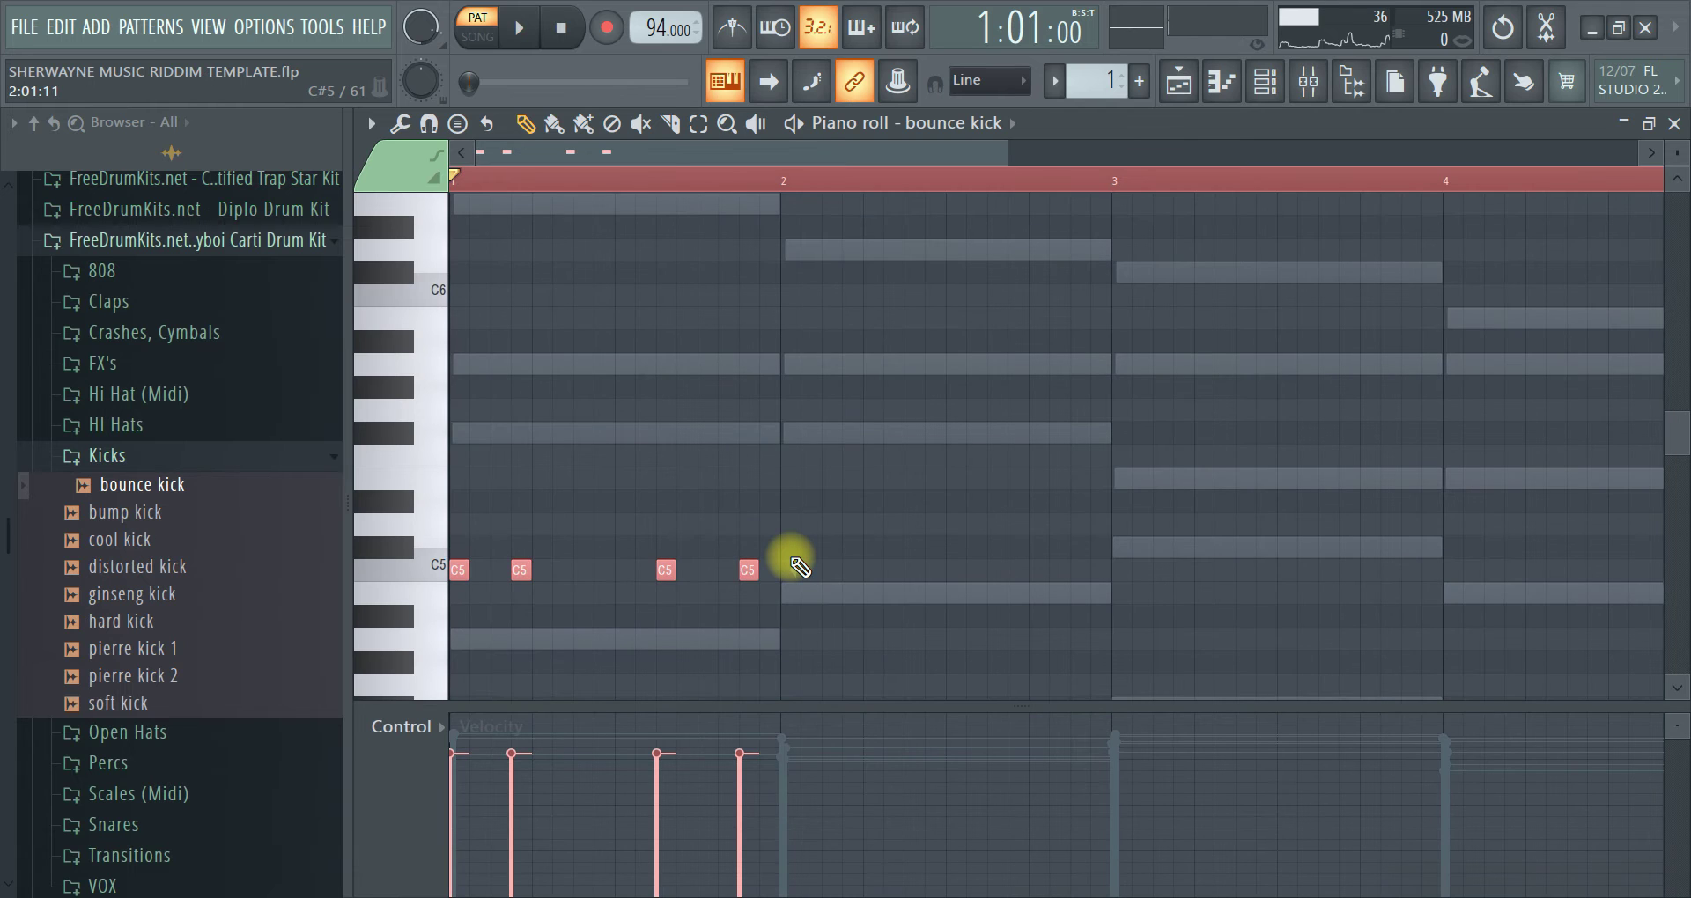
key(ctrl+b)
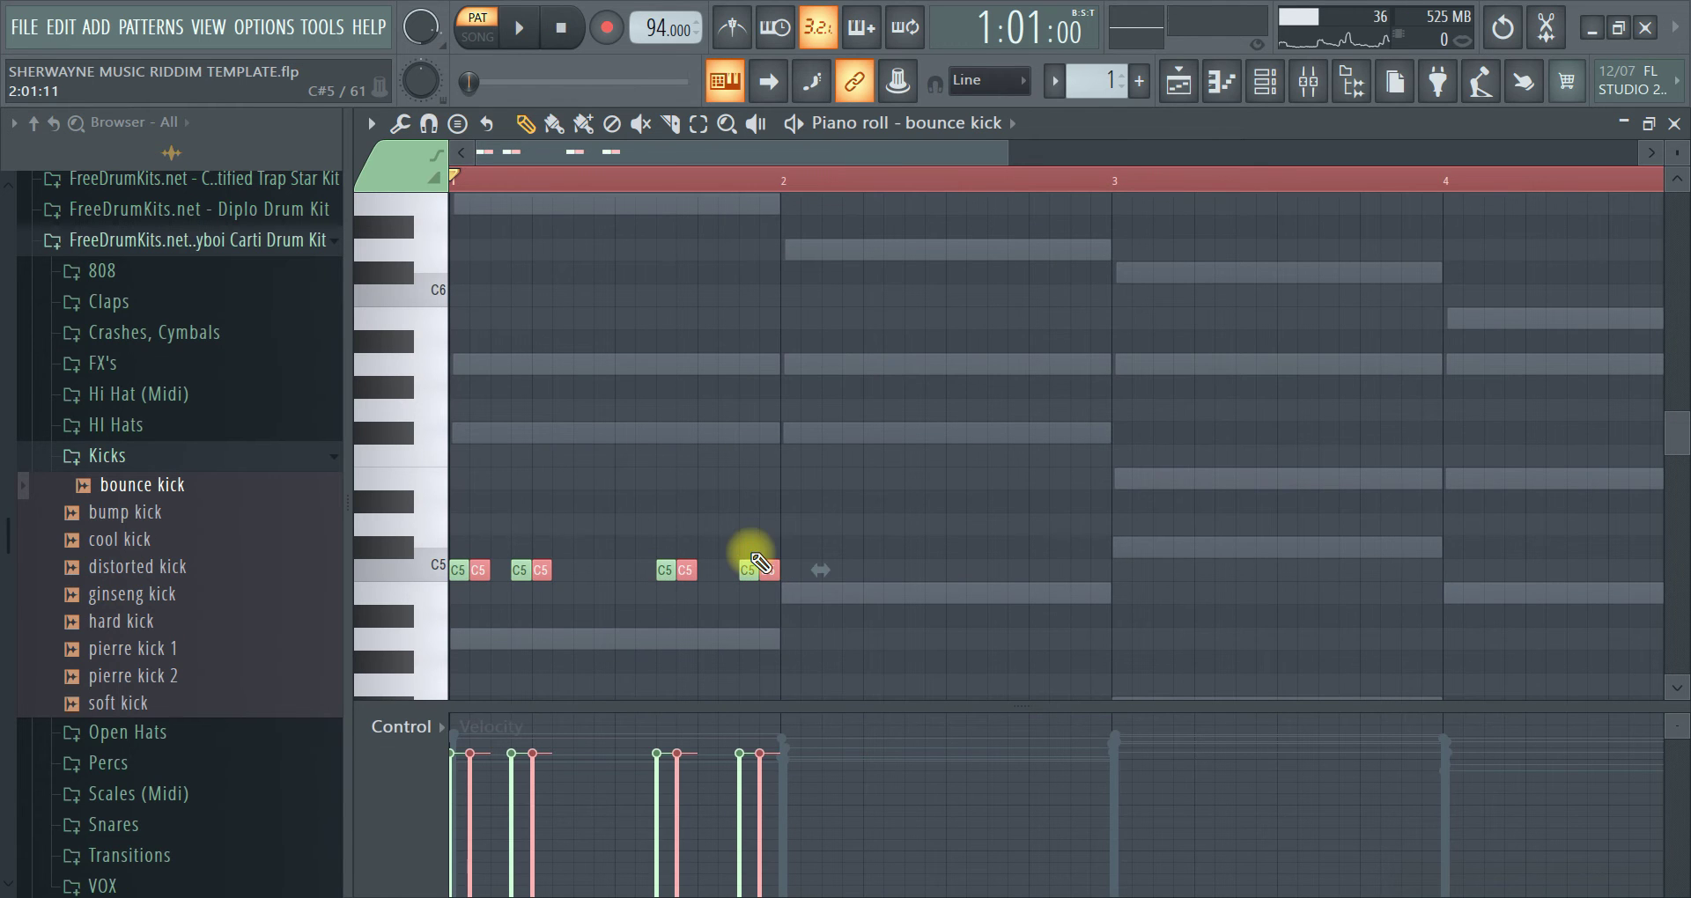
drag(545, 568, 854, 568)
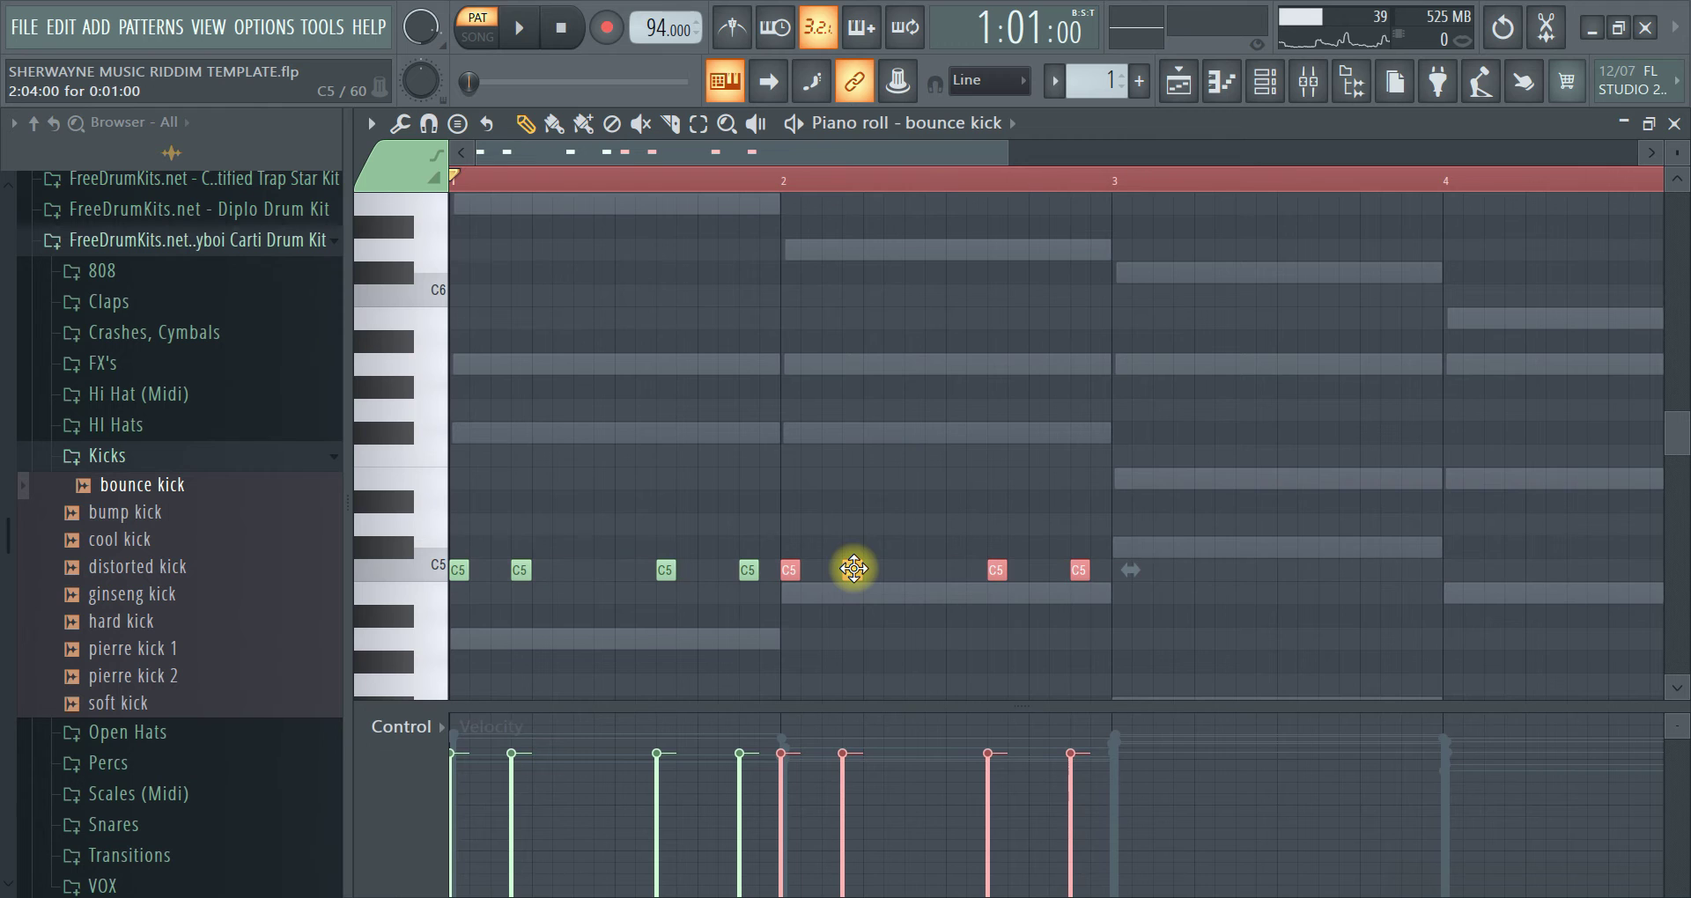
During playback, move bar 2's second kick to step 7 and add another C5 note on step 16
key(space)
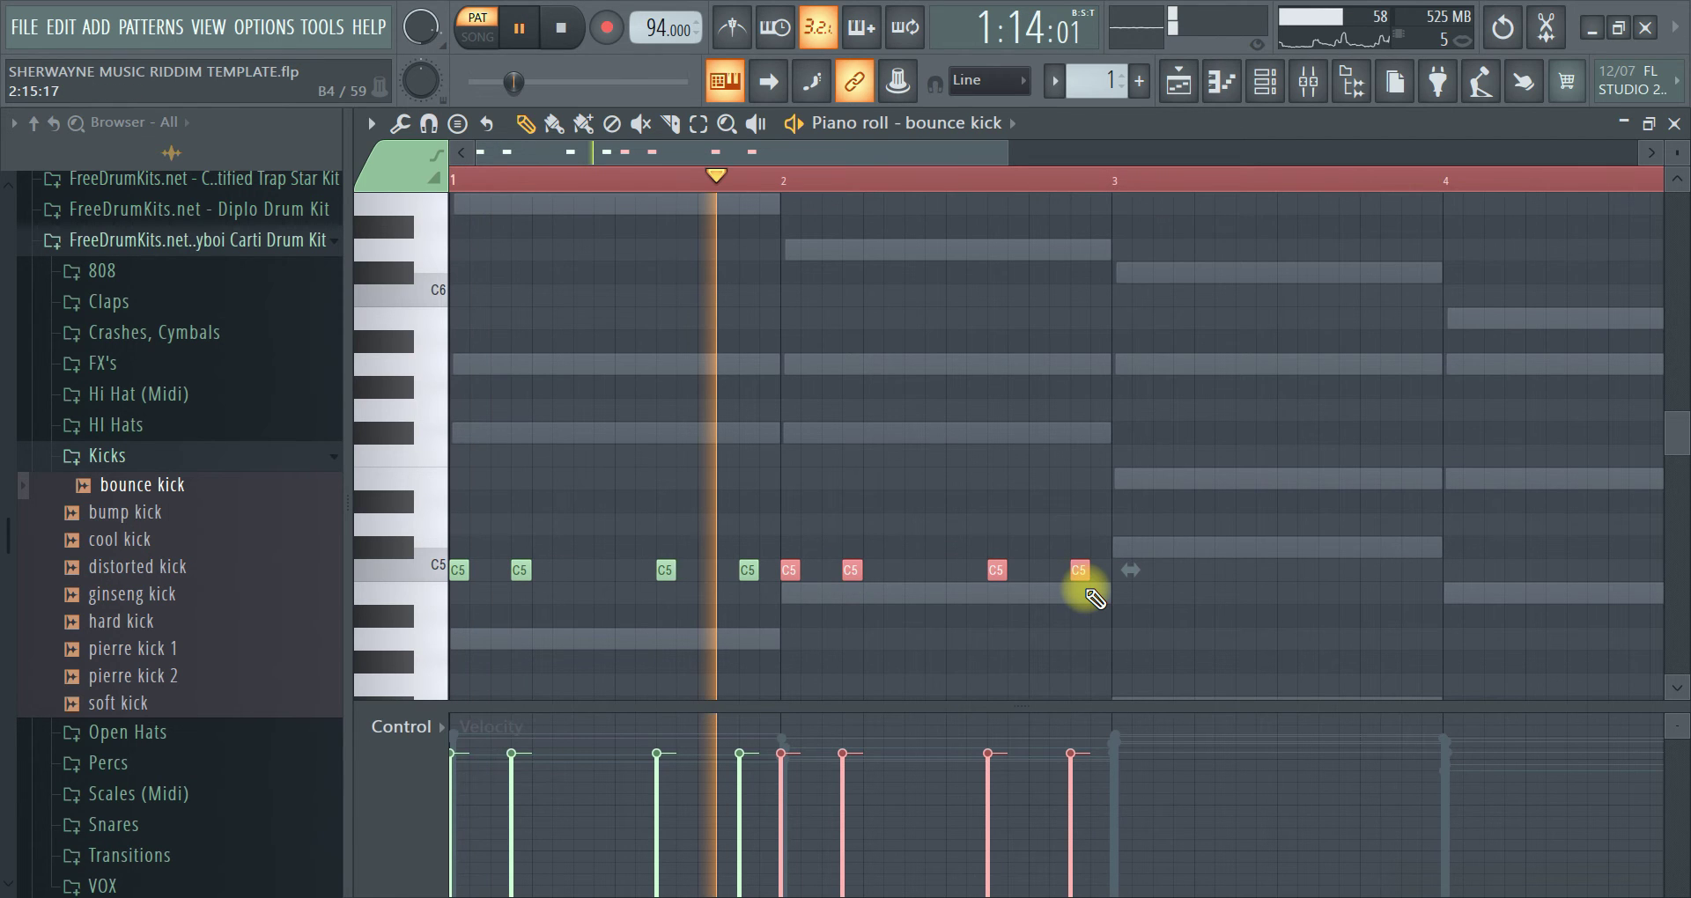
drag(851, 570, 908, 572)
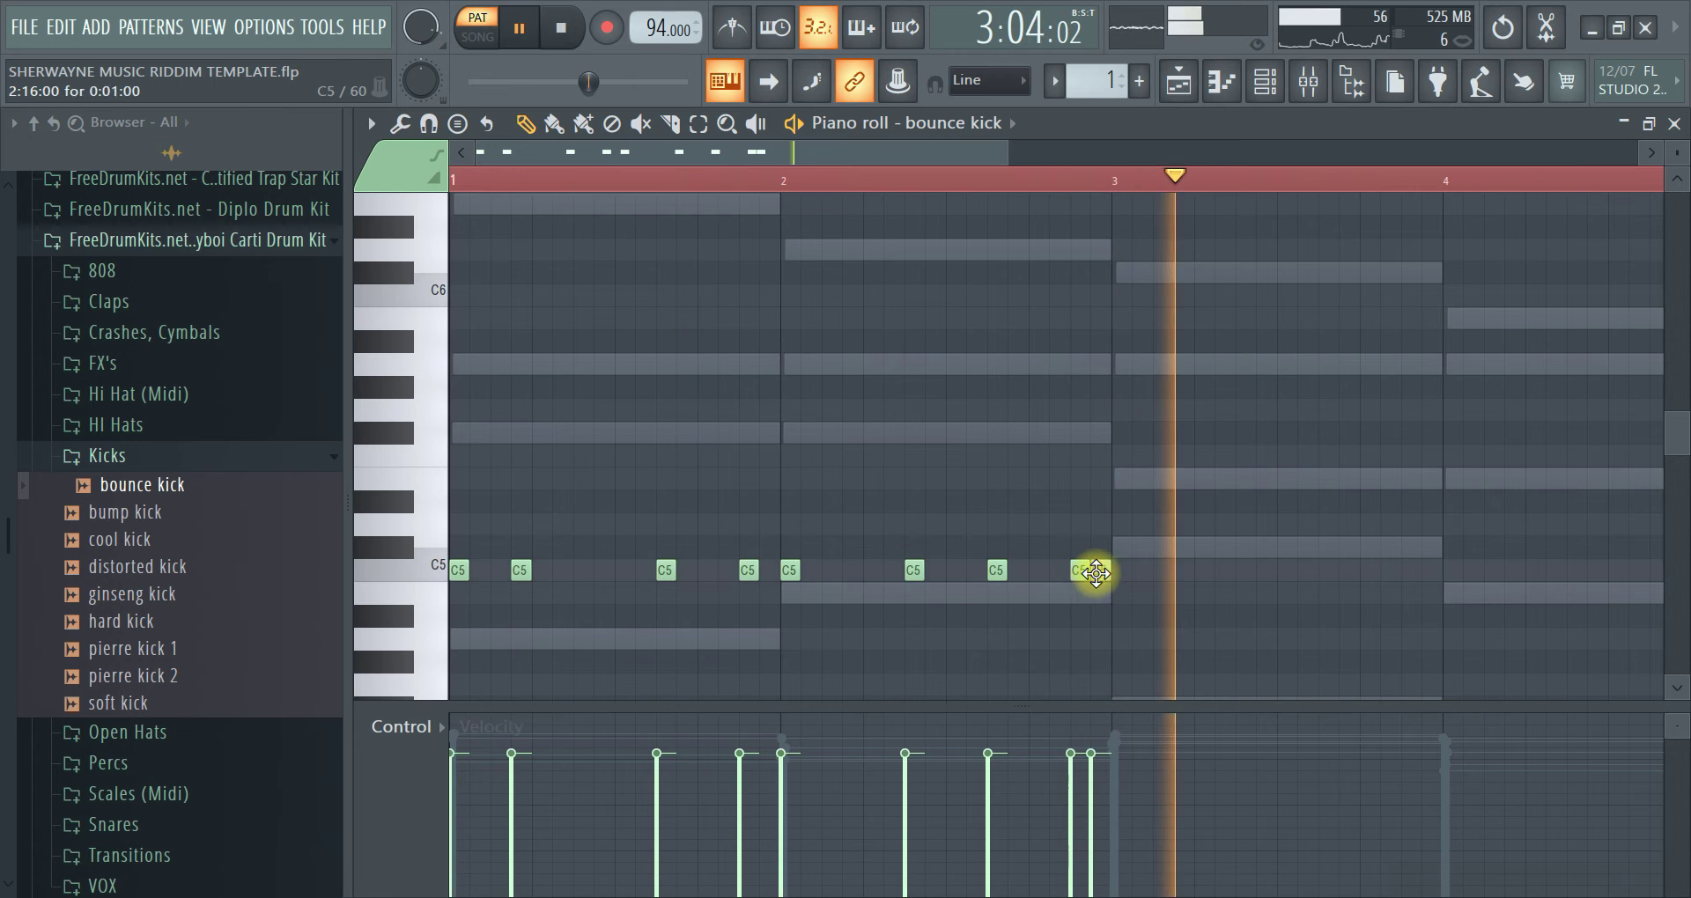
click(1099, 570)
key(space)
Duplicate the whole two-bar kick pattern and move the copies to bars 3 and 4
key(ctrl+a)
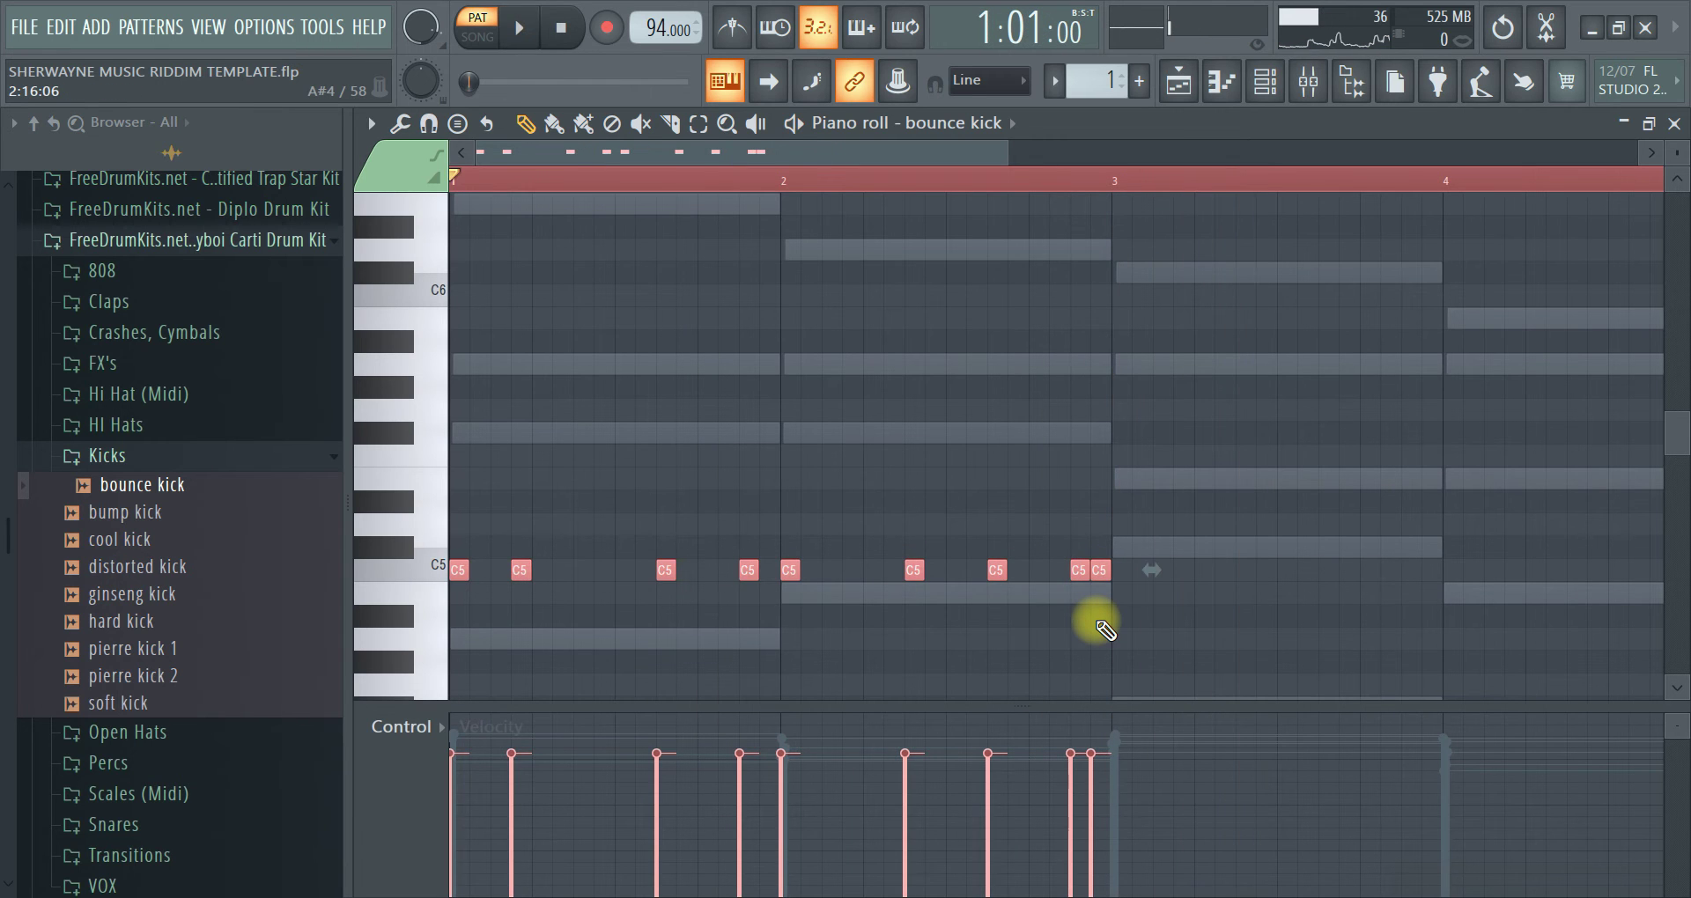
key(ctrl+b)
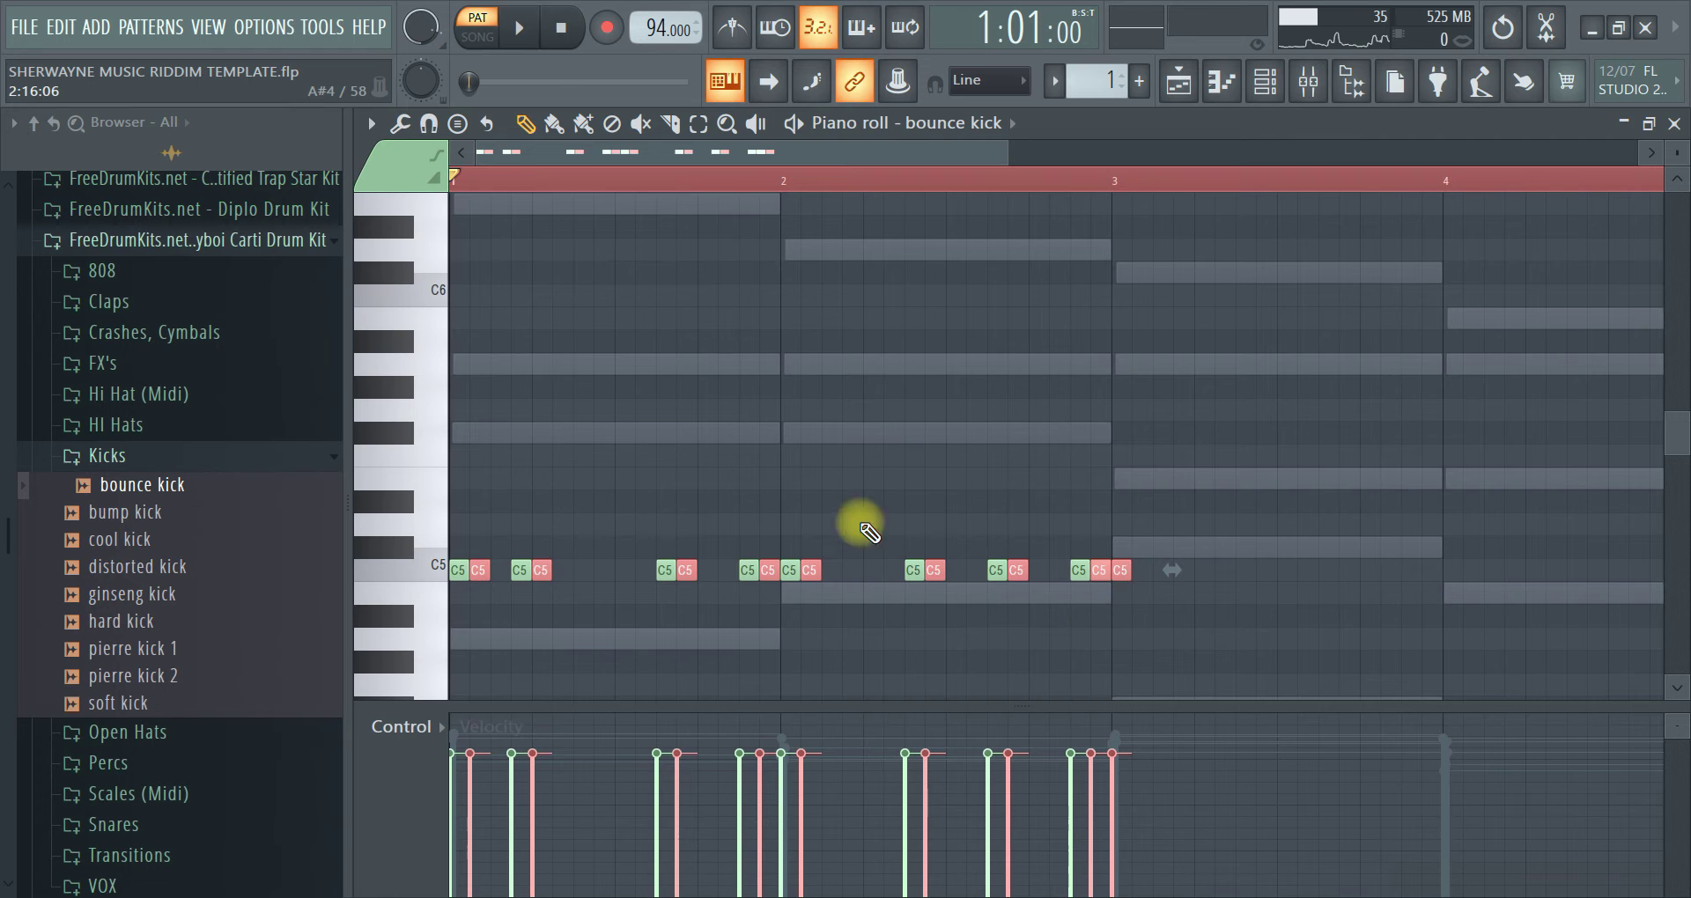
drag(479, 569, 1128, 572)
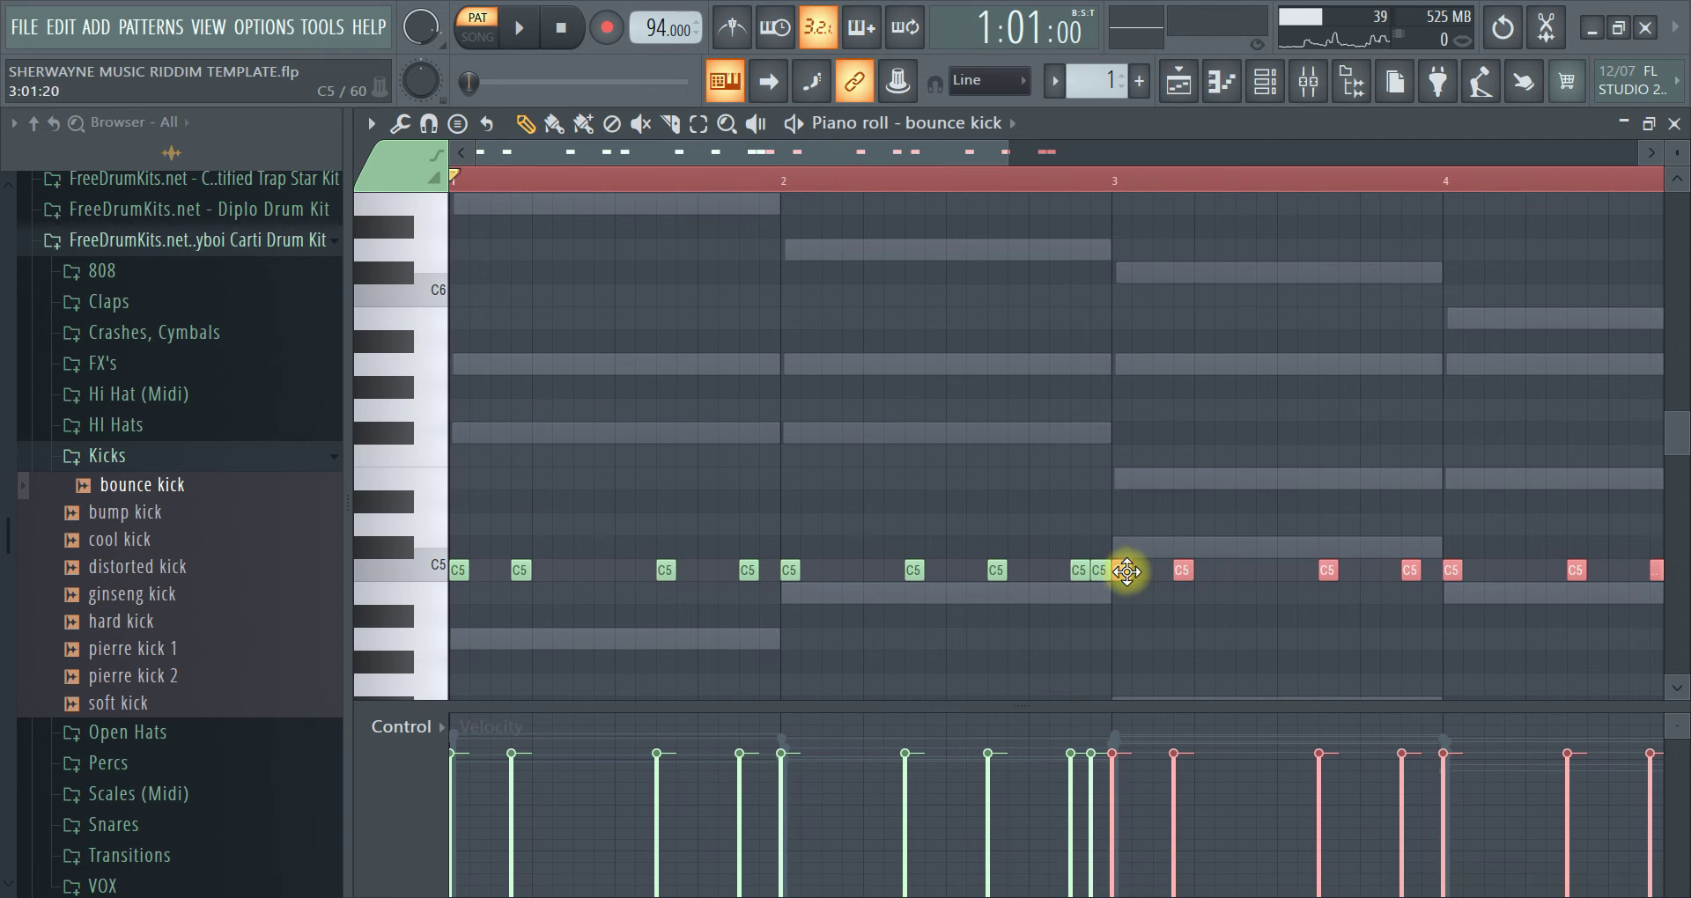
scroll(1069, 167, down, 1)
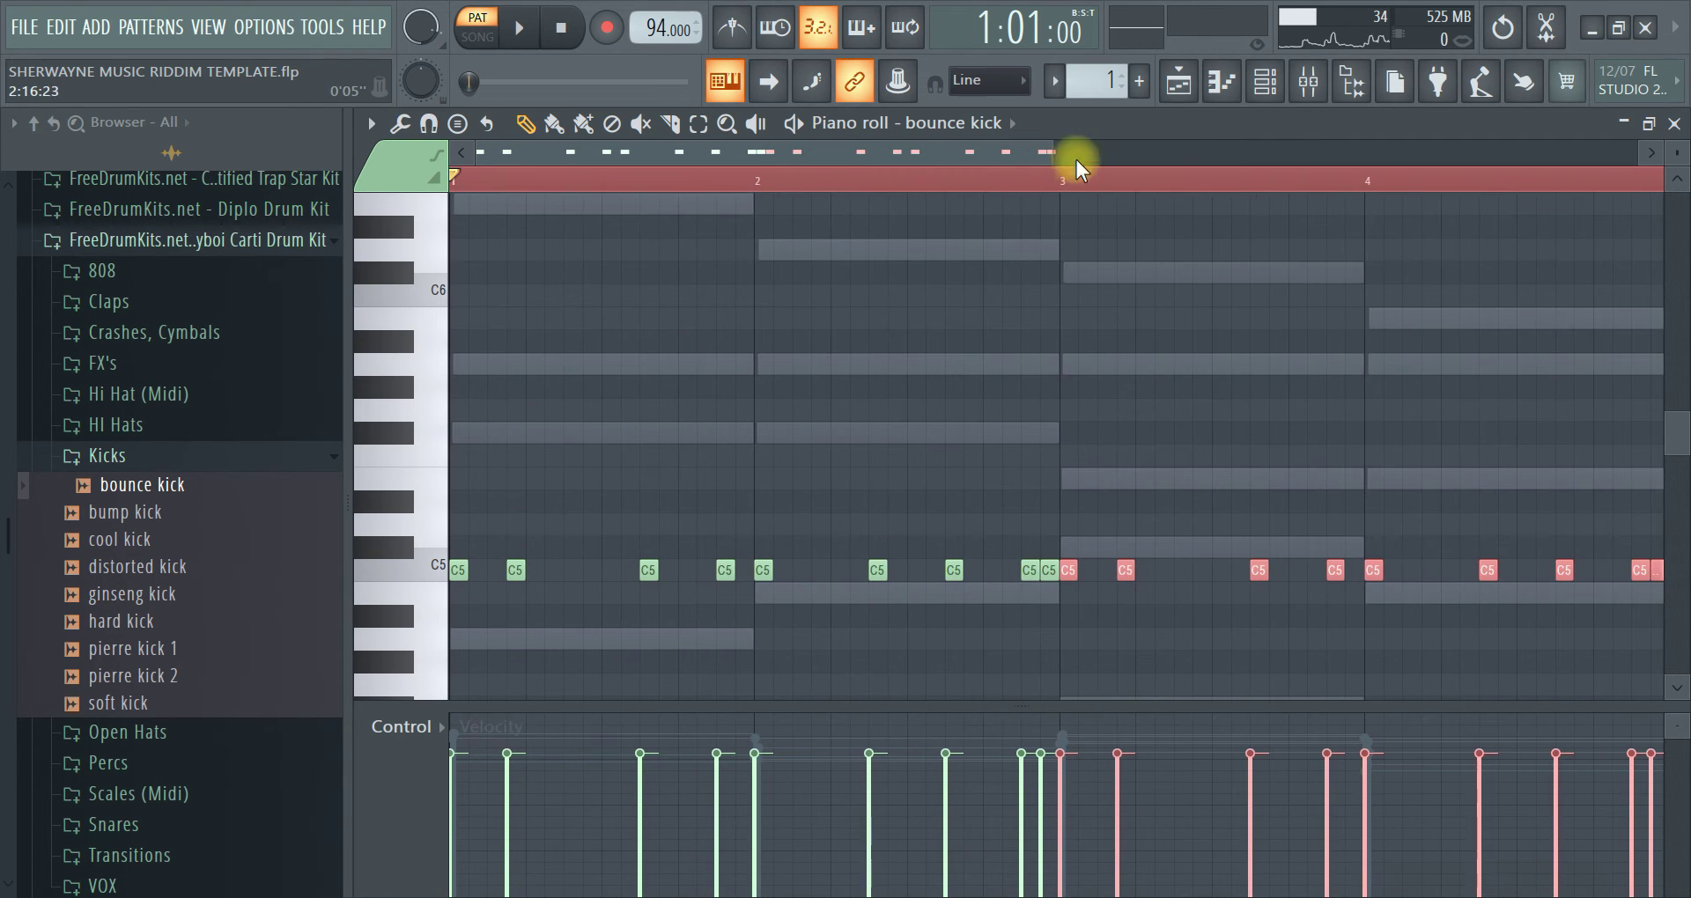
Add the fake rim sample from the drum kit's Percs folder as a new channel below the bounce kick
click(1265, 81)
drag(110, 652, 169, 434)
scroll(165, 585, down, 3)
drag(166, 585, 912, 435)
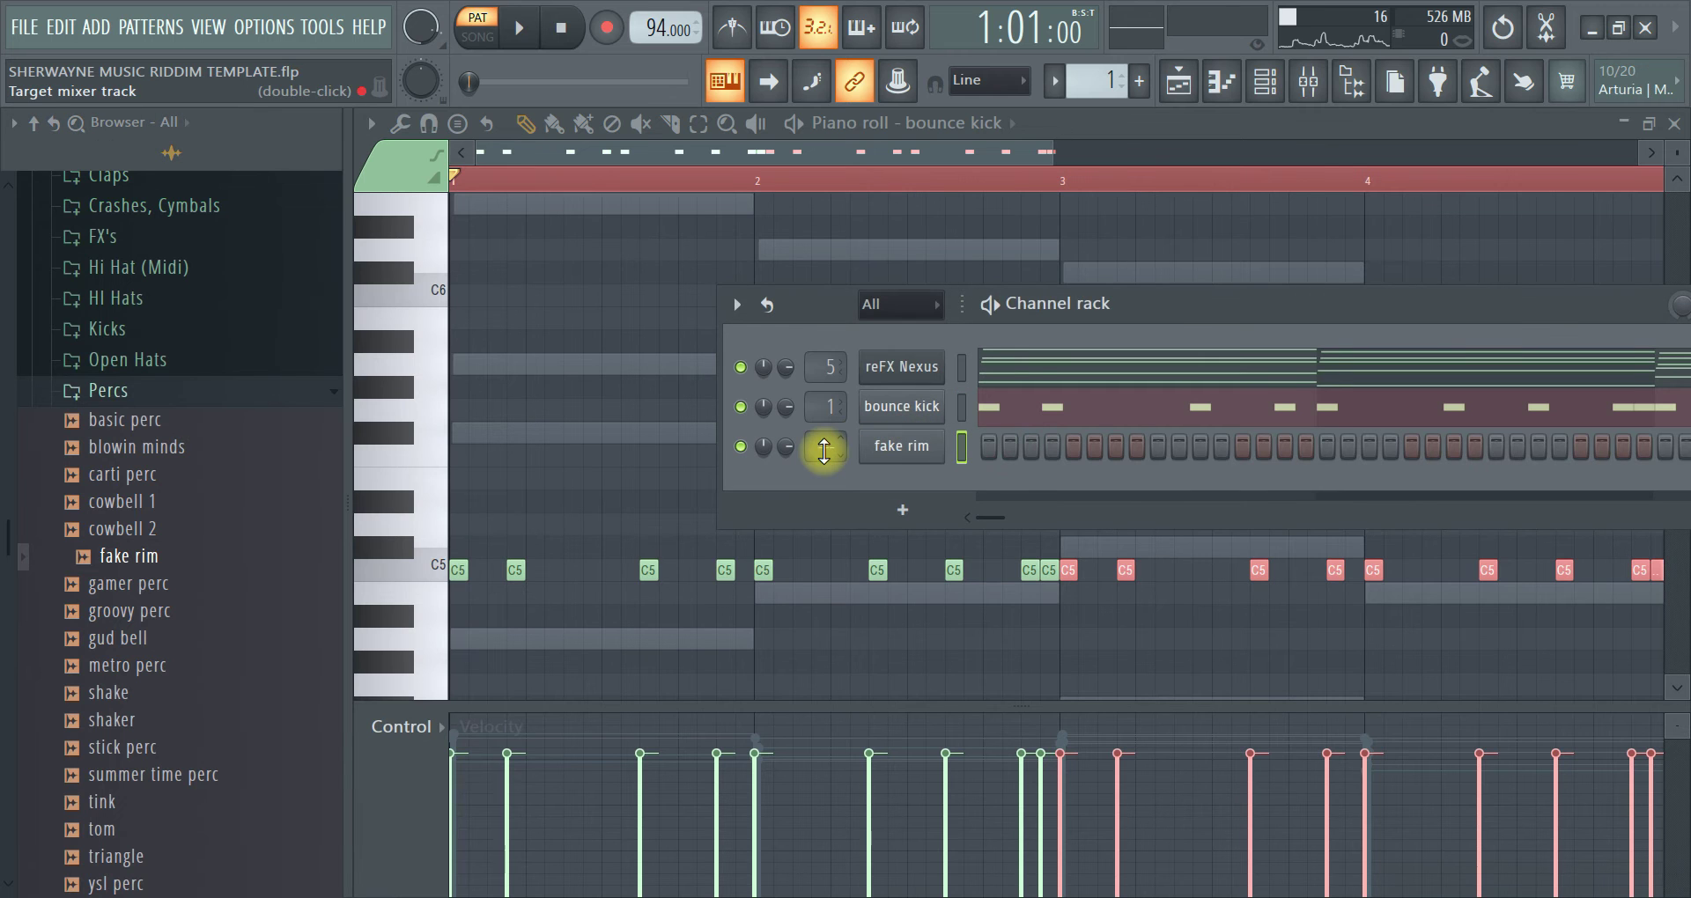
Route the fake rim channel to mixer track 4 (Snare) and enable that track's effect slots
click(1308, 81)
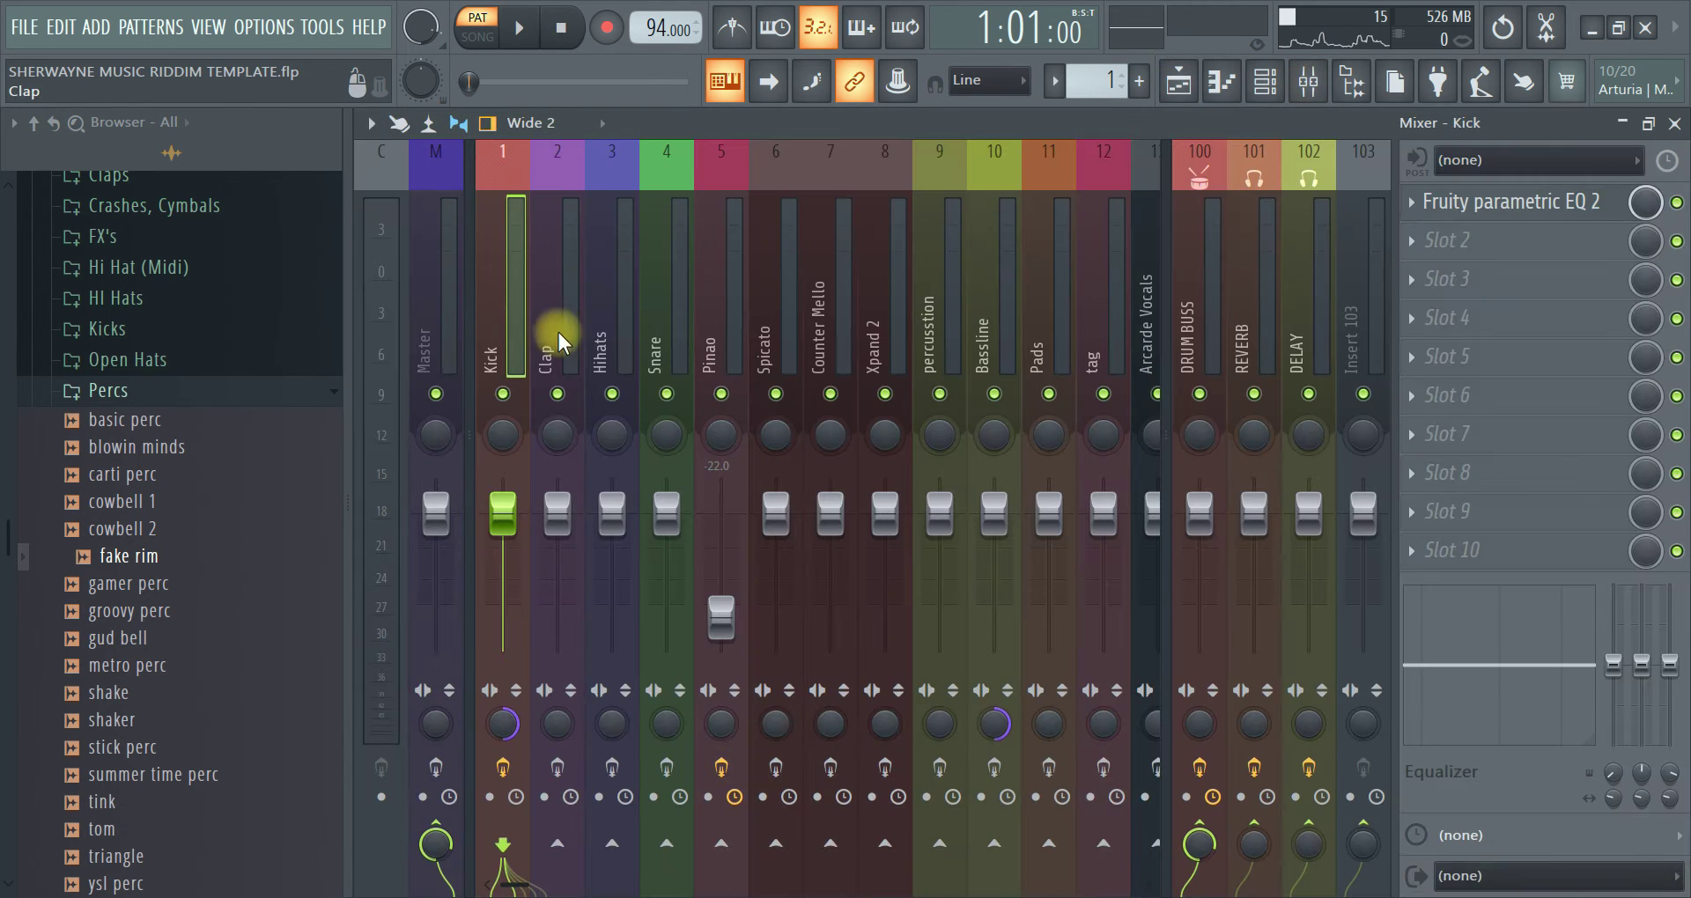
click(1264, 81)
scroll(822, 445, up, 4)
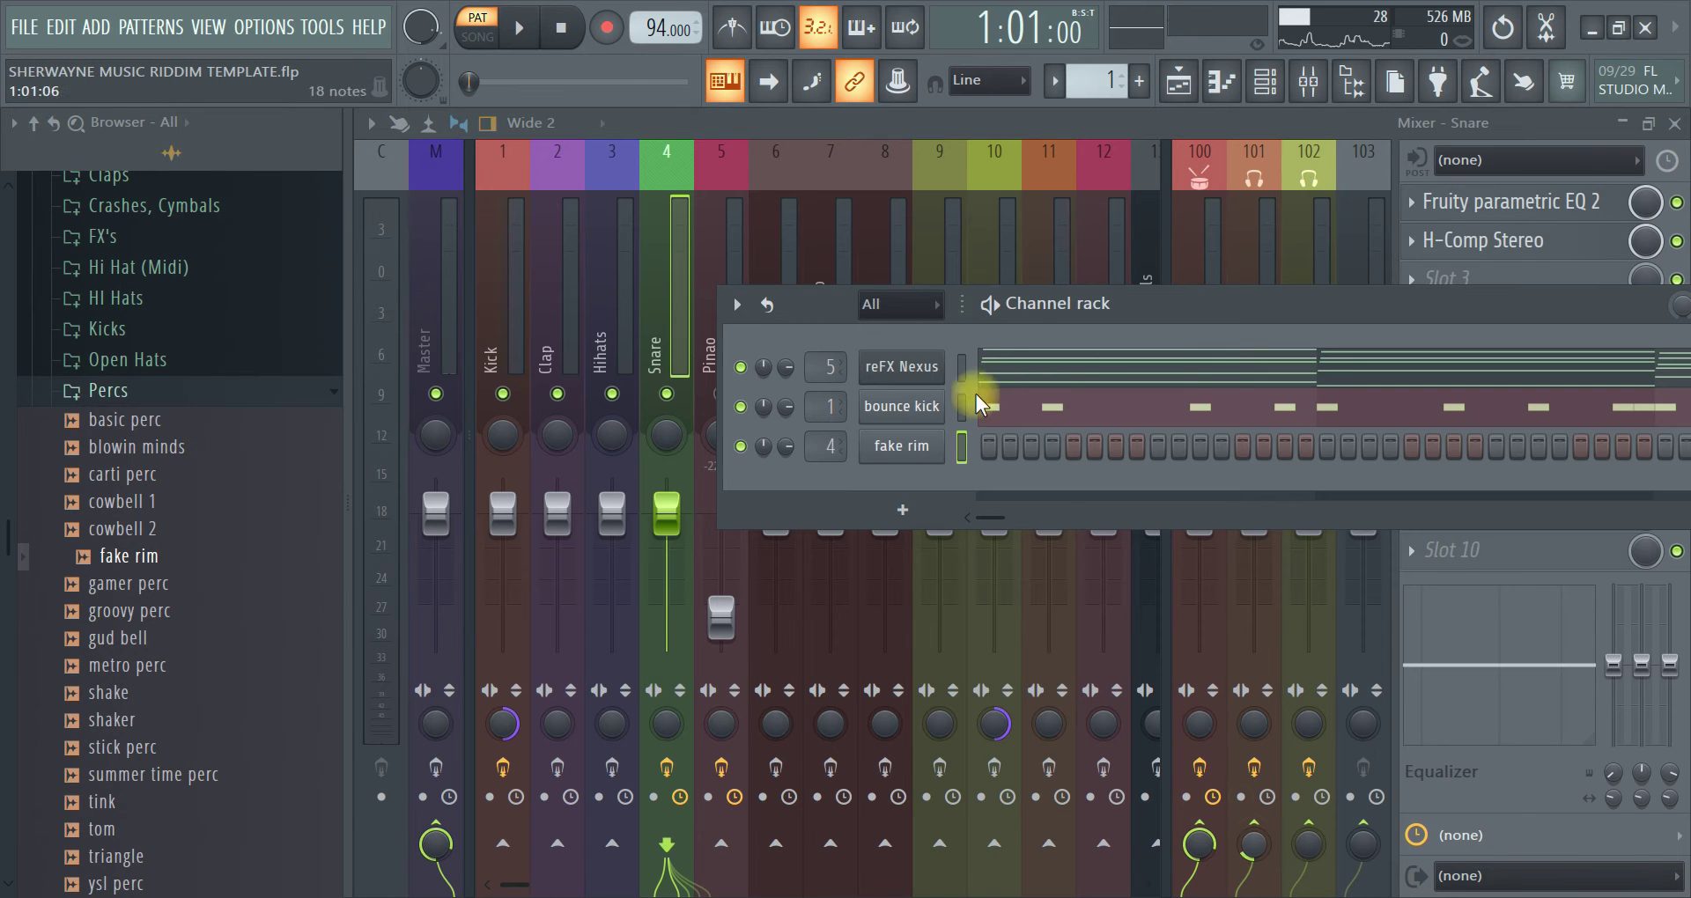
Open the fake rim channel's piano roll, place C5 notes on steps 7 and 13 of bar 1, and start playback
right_click(894, 446)
click(947, 447)
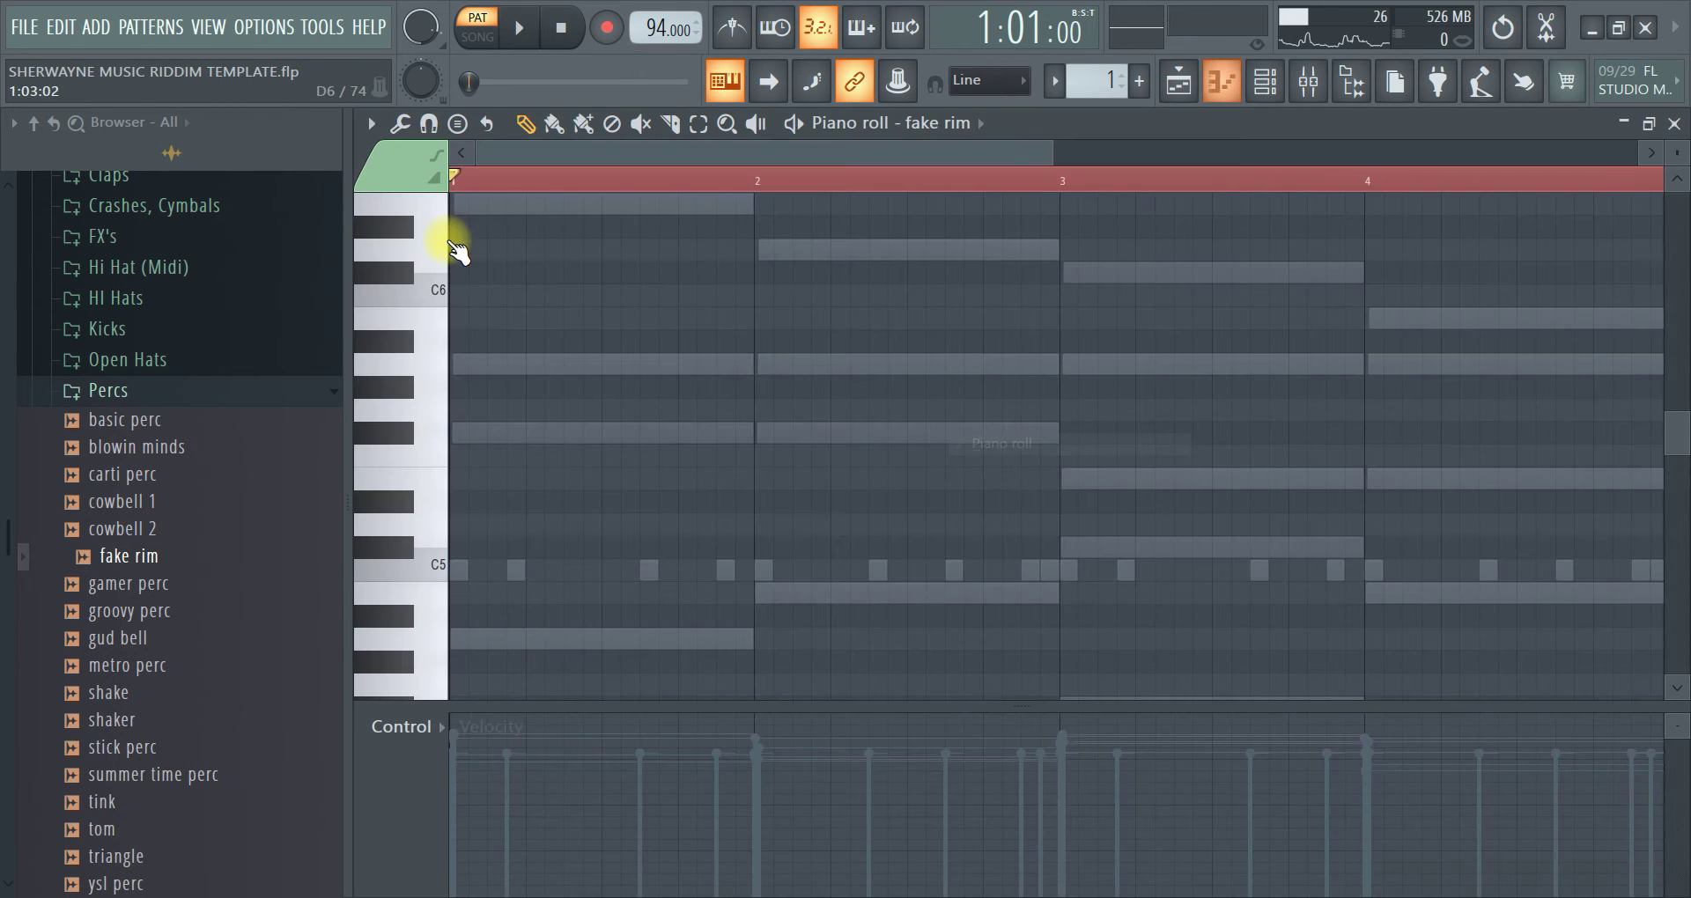
click(571, 570)
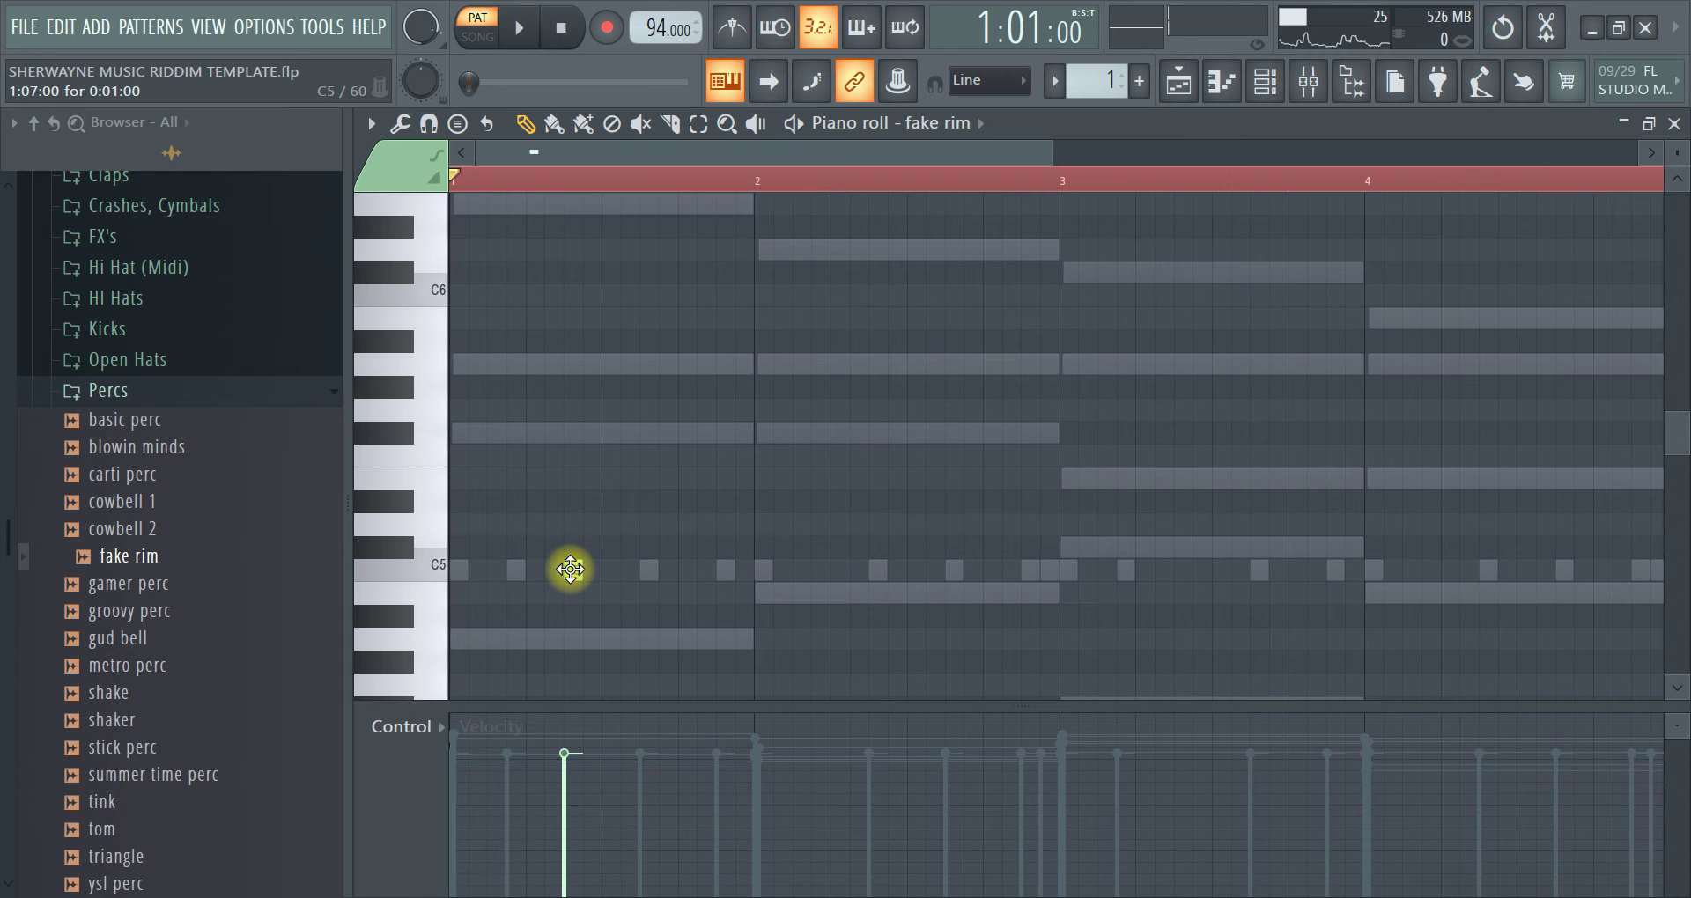
click(687, 570)
key(space)
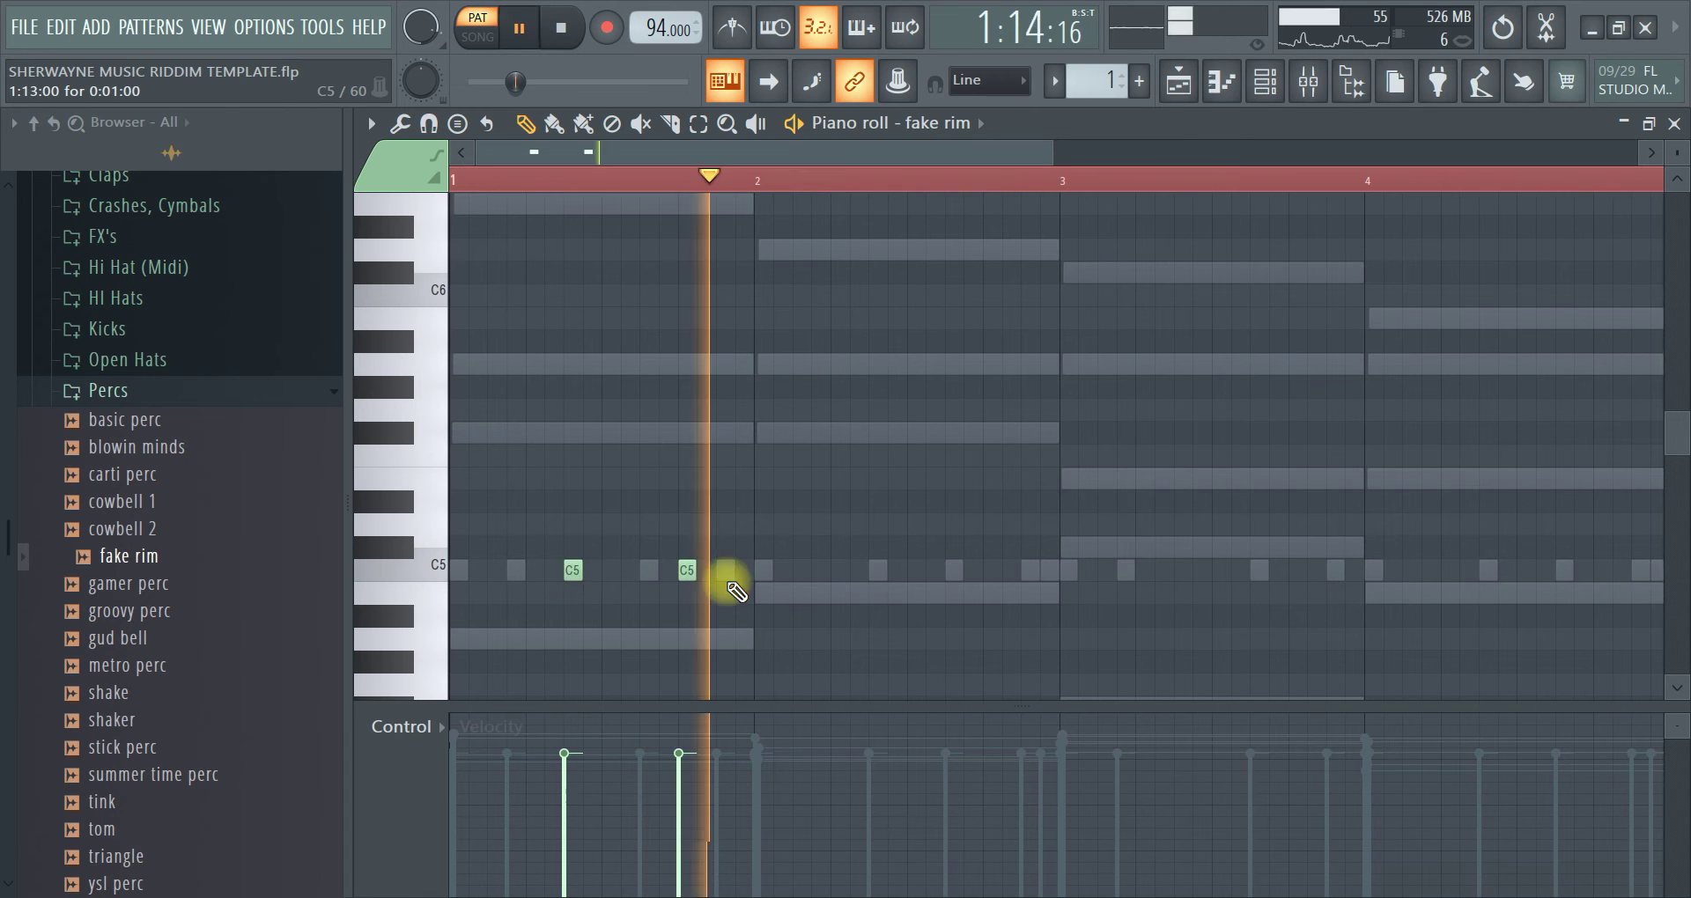
Add C5 rim notes on steps 4, 10 and 13 of bar 2 during playback, and stop it
click(820, 569)
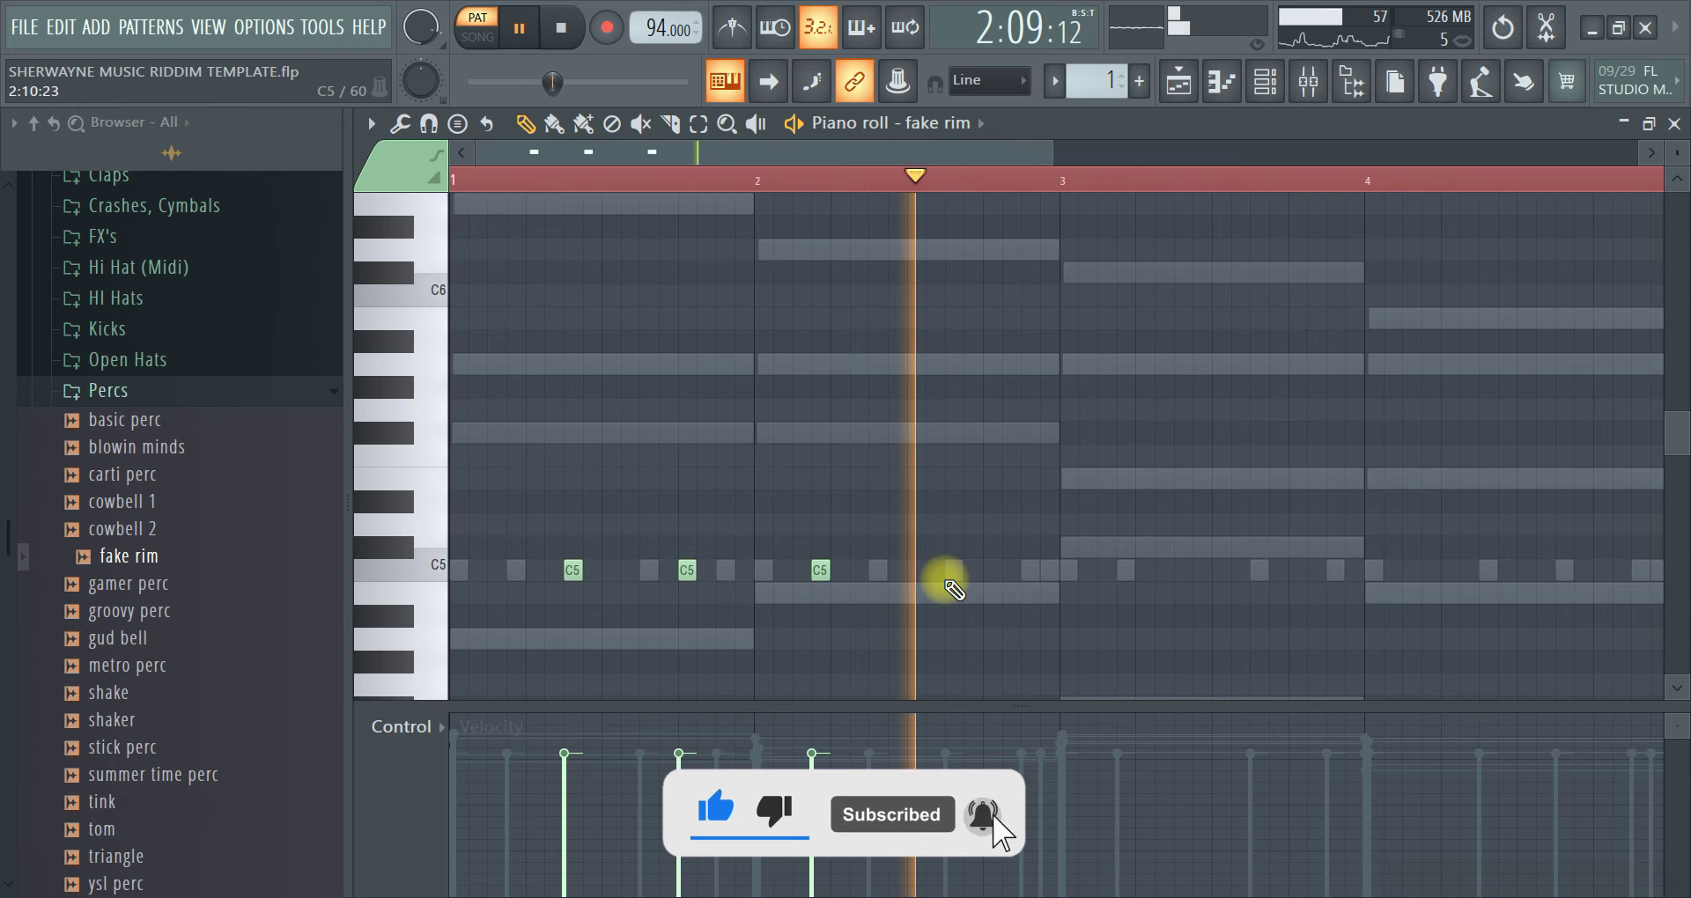
click(992, 569)
click(935, 570)
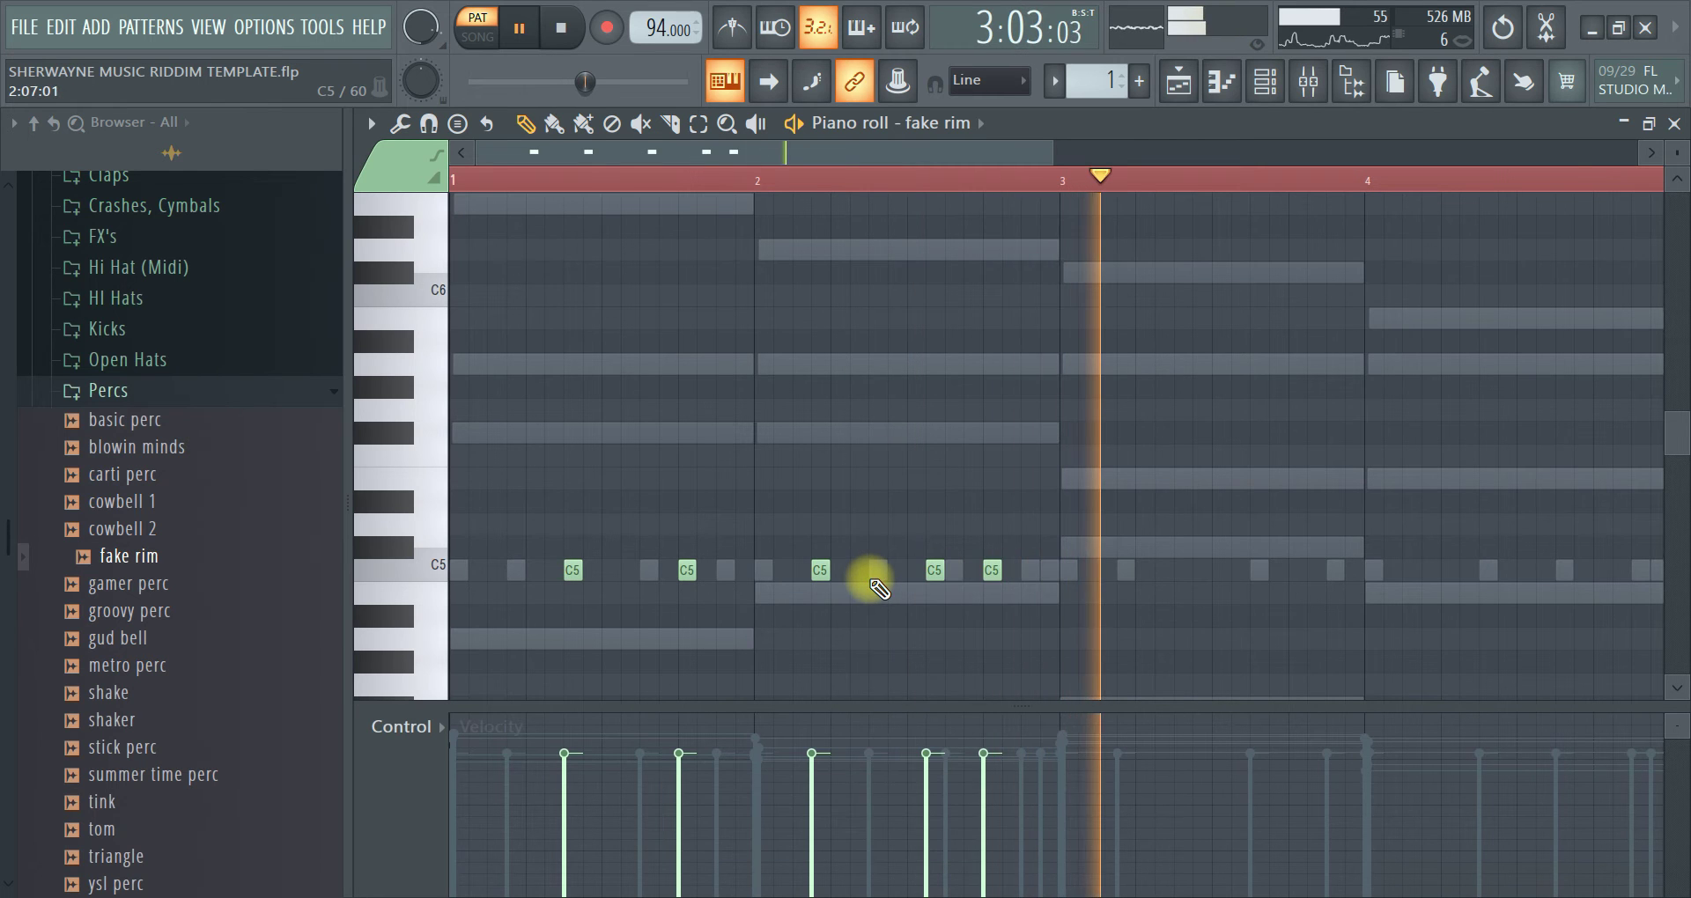
key(space)
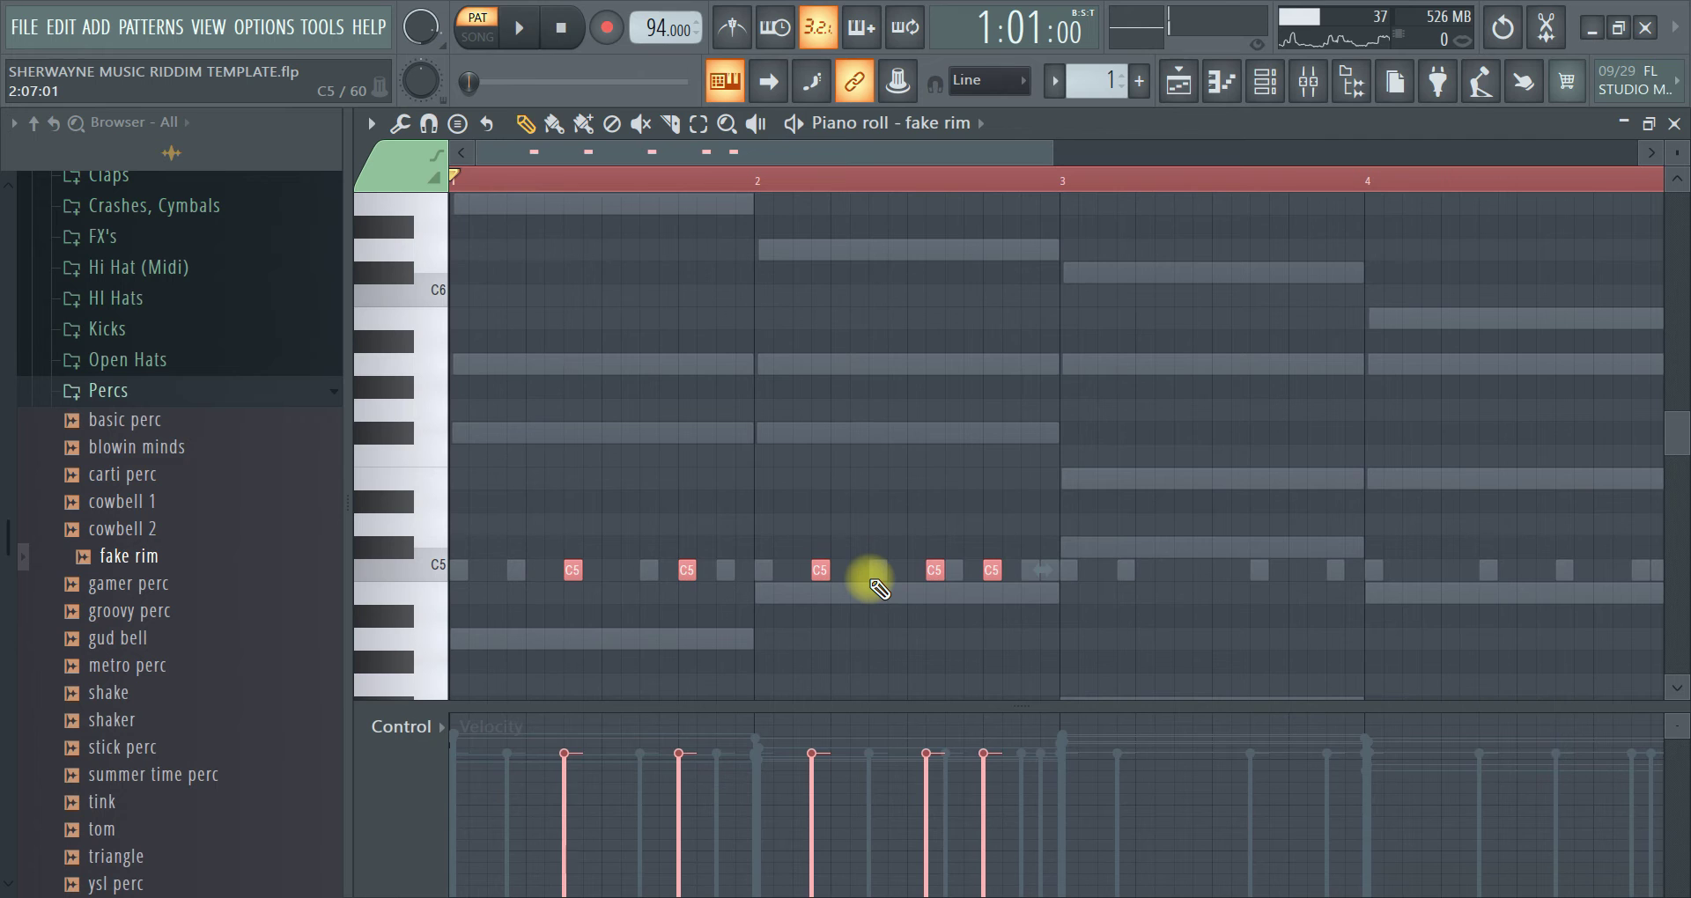
Duplicate the five rim notes of bars 1 and 2 into bars 3 and 4 at the same positions
key(shift+Right)
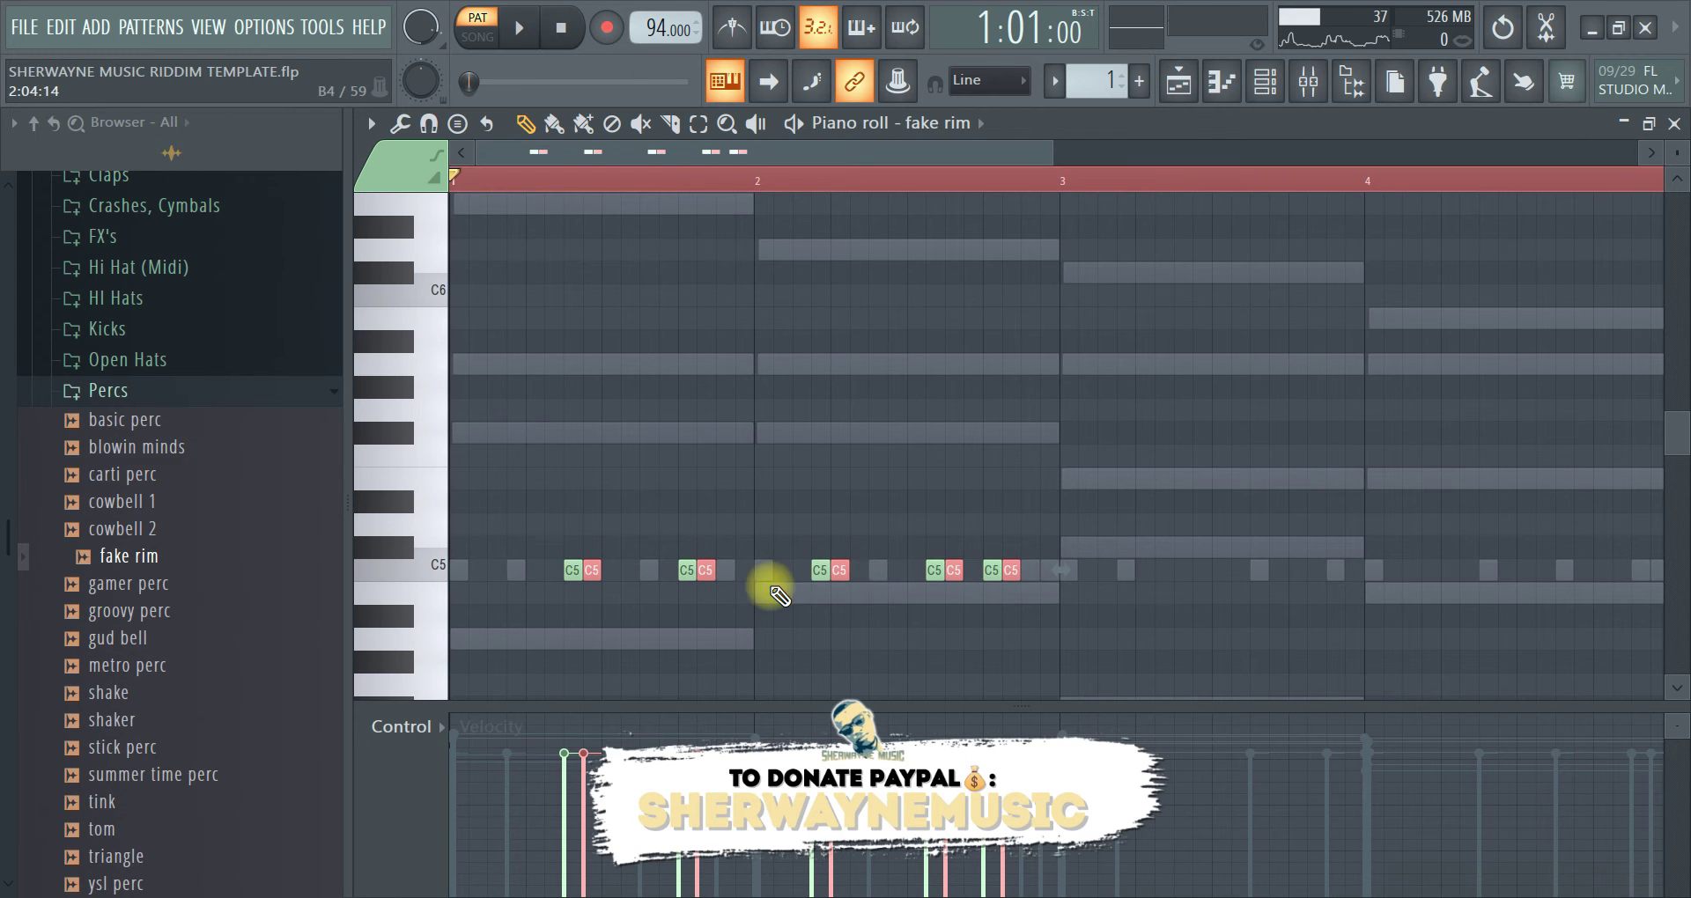
drag(835, 570, 1436, 576)
drag(786, 148, 903, 152)
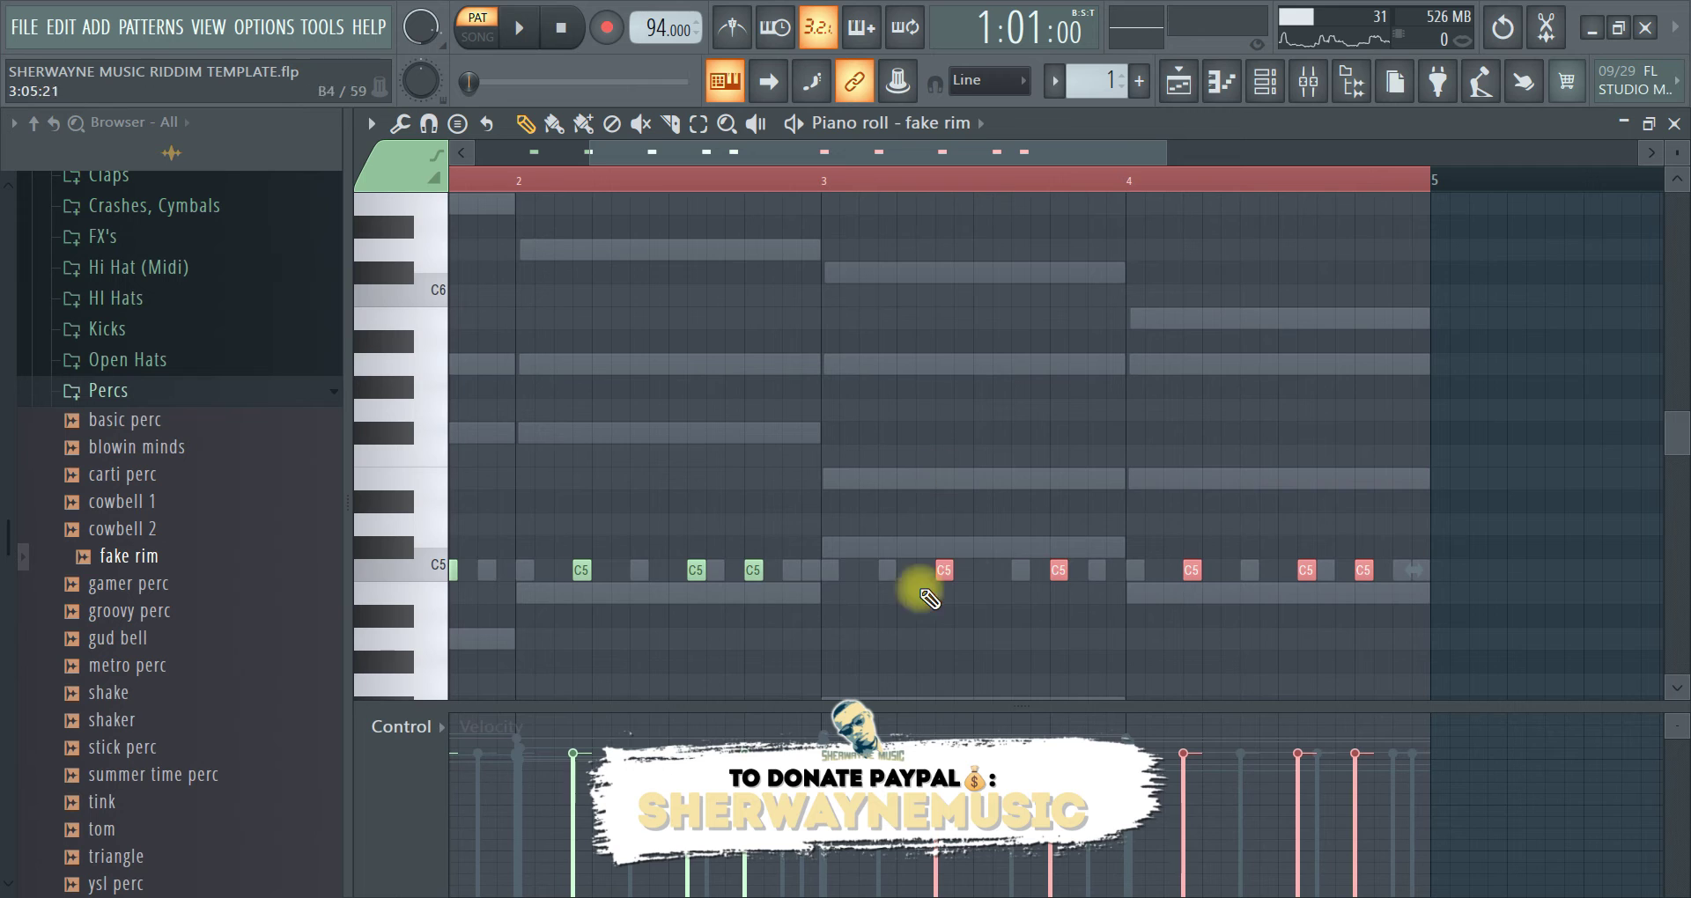
Add low-velocity C5 rim notes on step 10 of bar 3 and steps 6 and 12 of bar 4, and play the pattern
click(998, 571)
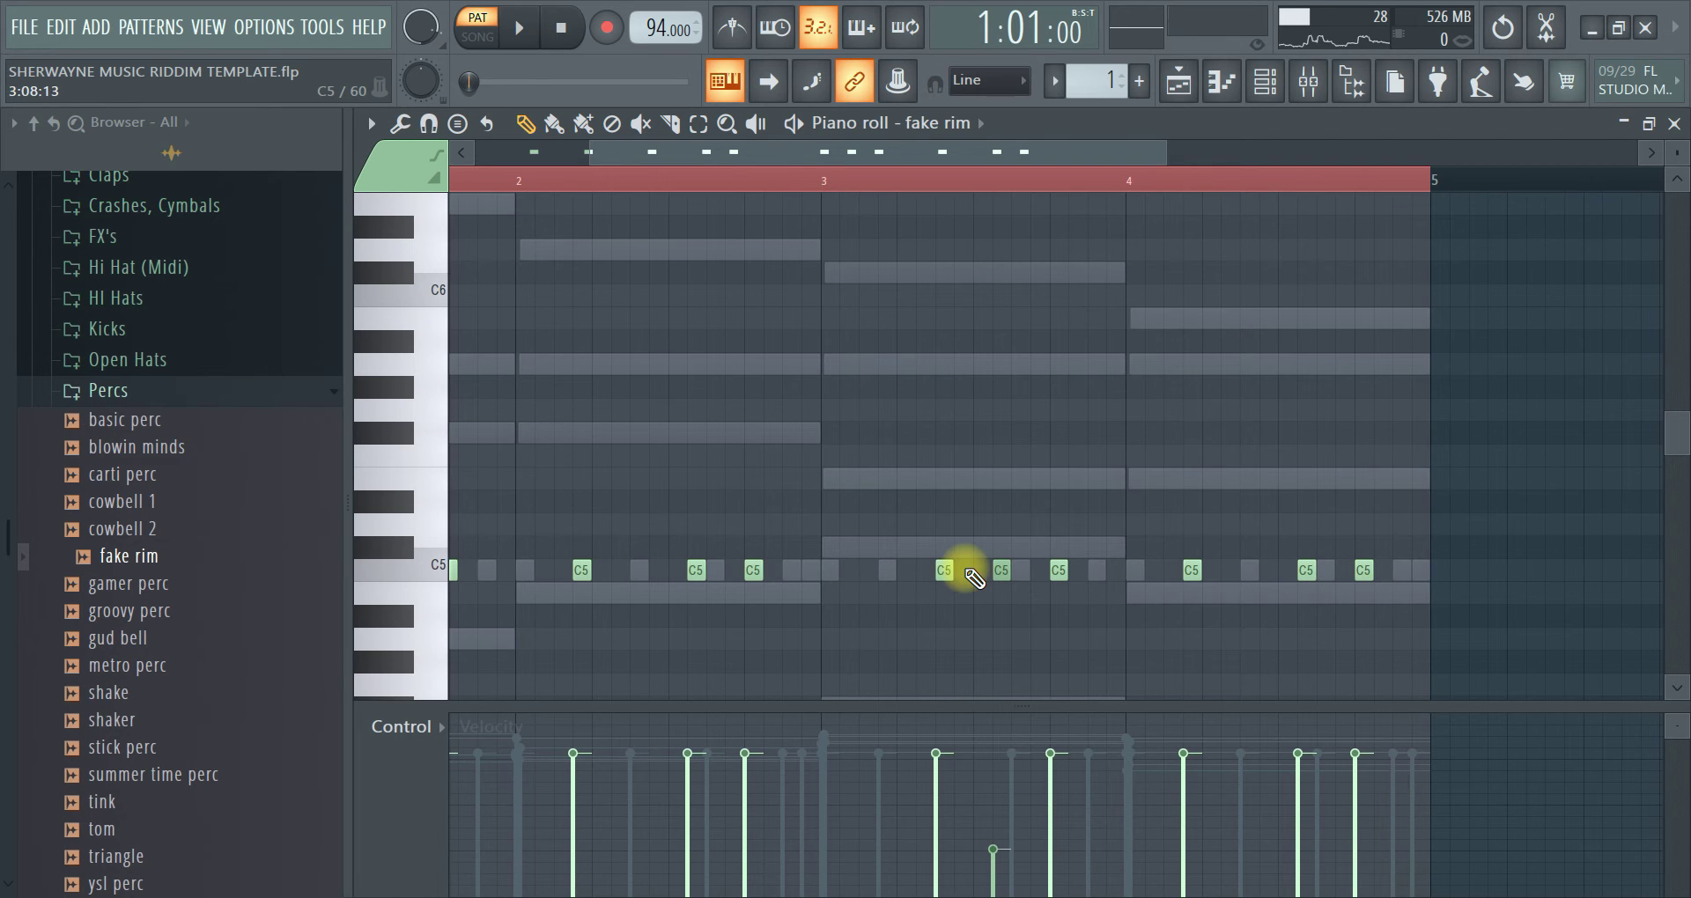
click(1339, 571)
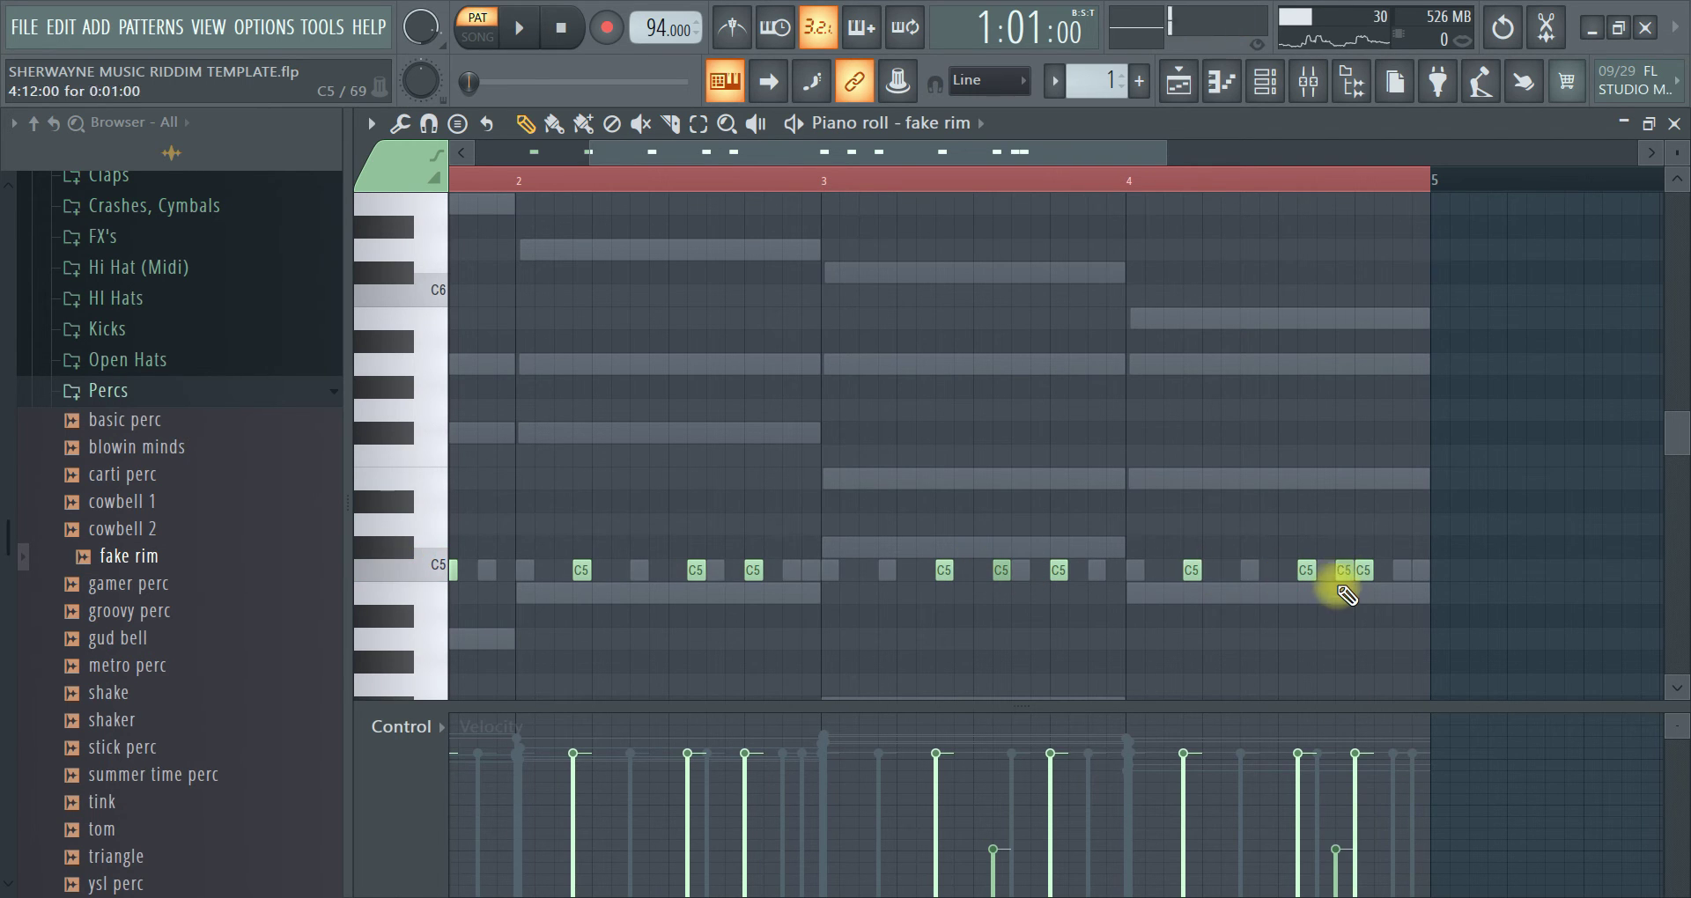
key(space)
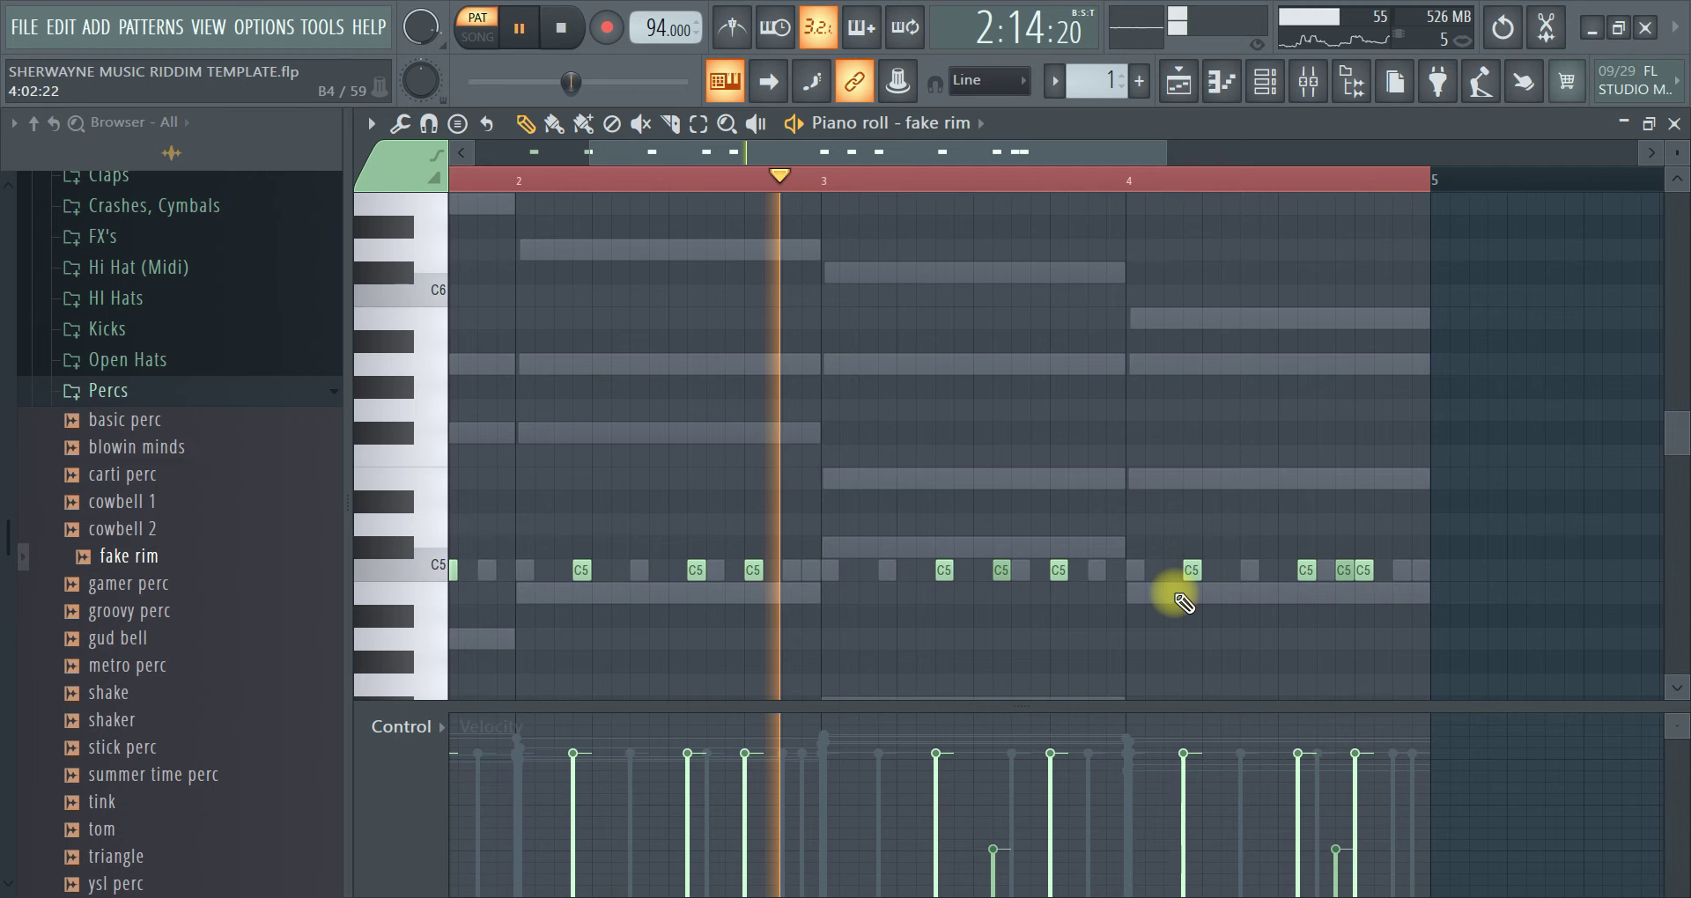
click(1224, 571)
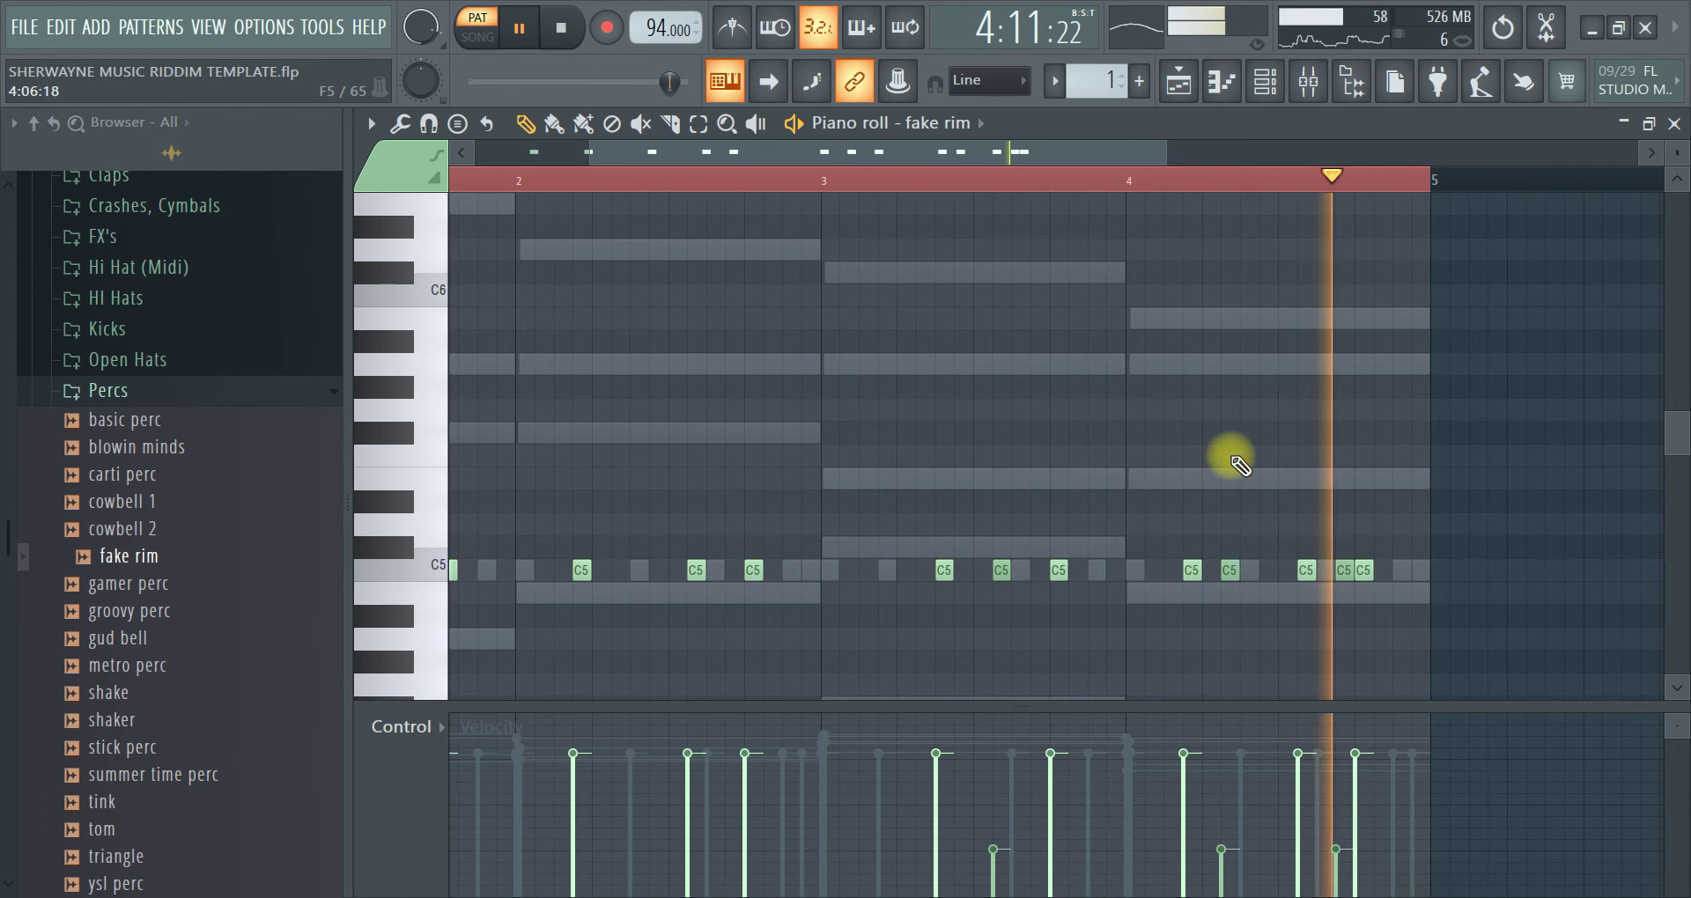
key(space)
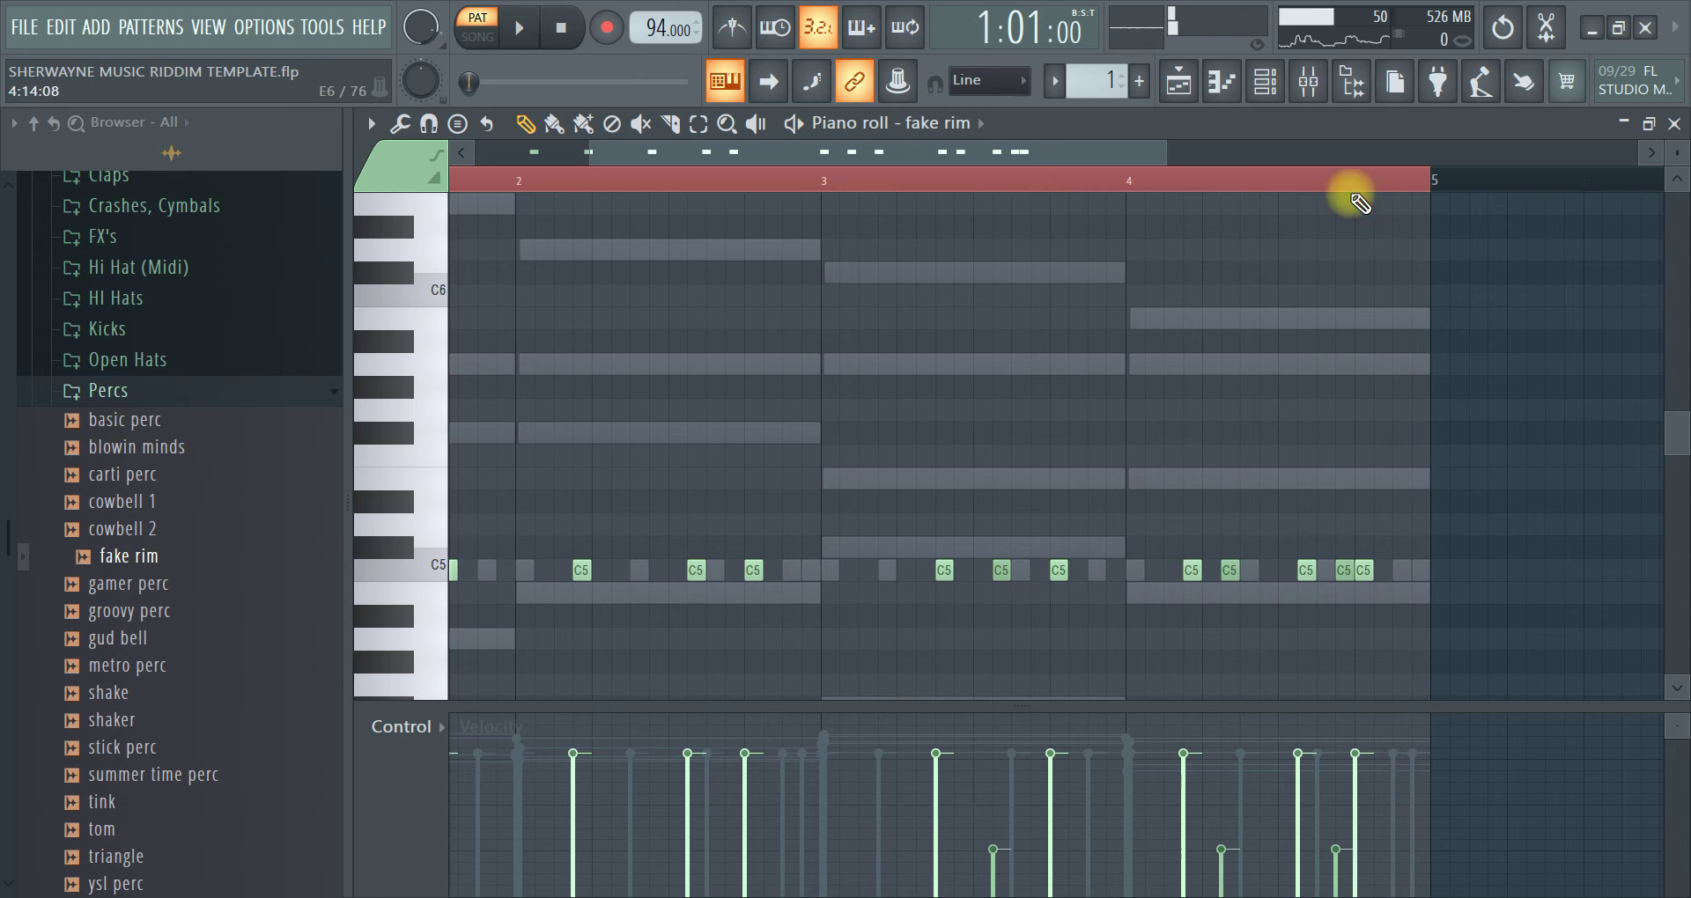
Open the mixer, disable the effect slots on the Kick and Snare tracks, and play the pattern briefly
click(1288, 93)
click(1264, 81)
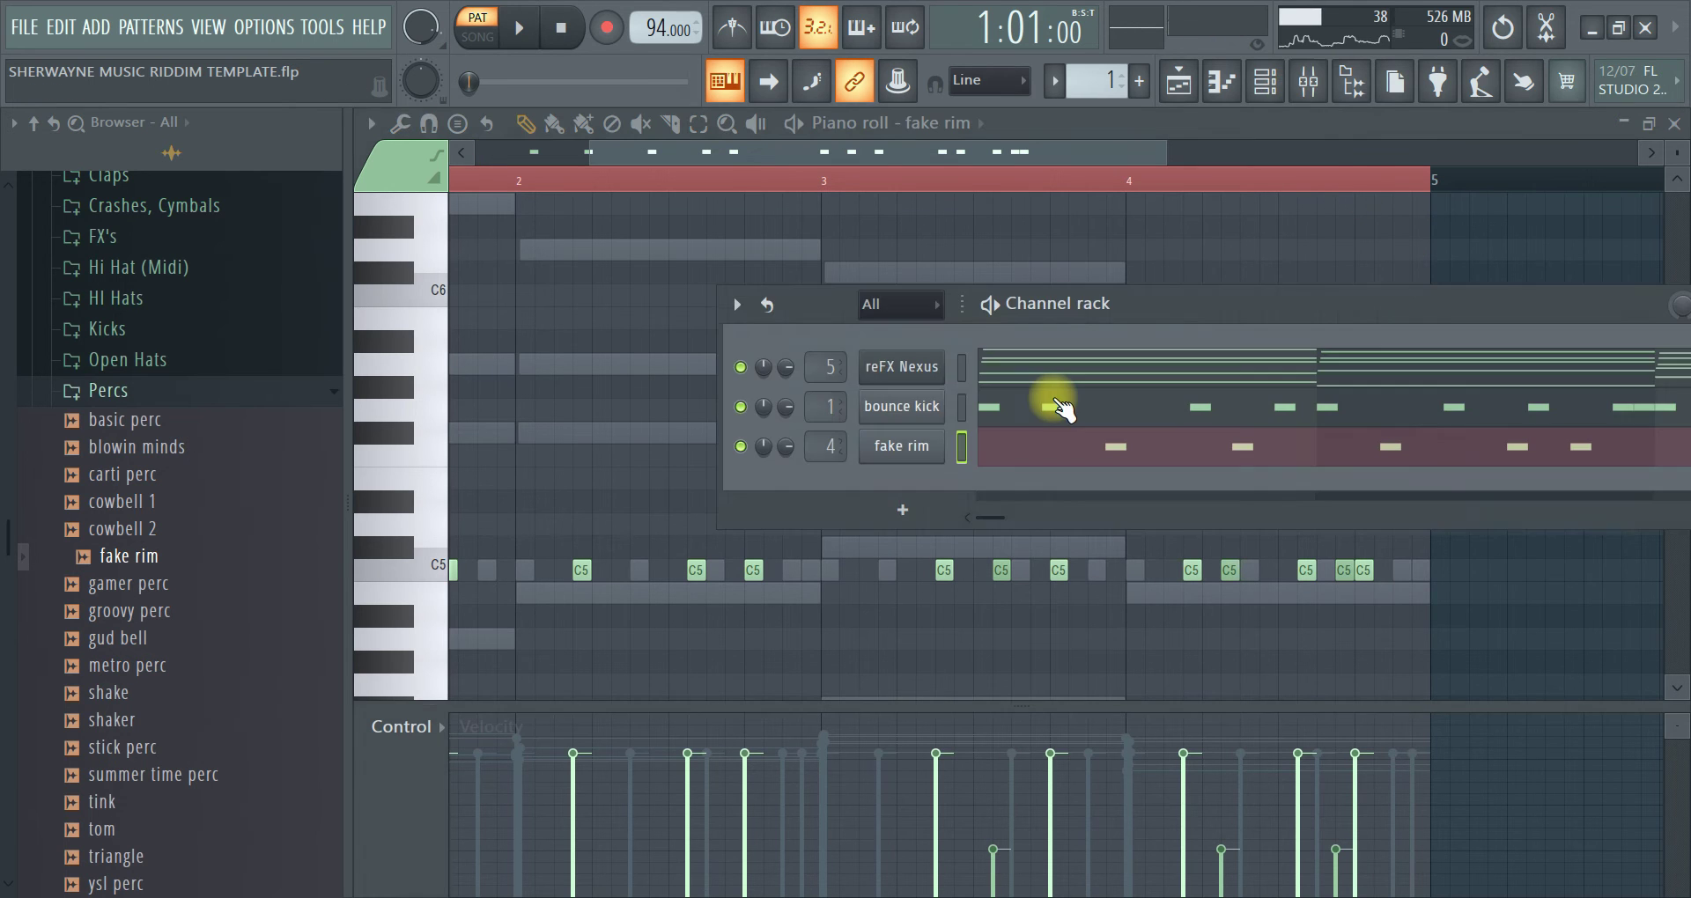
drag(1184, 310, 867, 451)
key(F9)
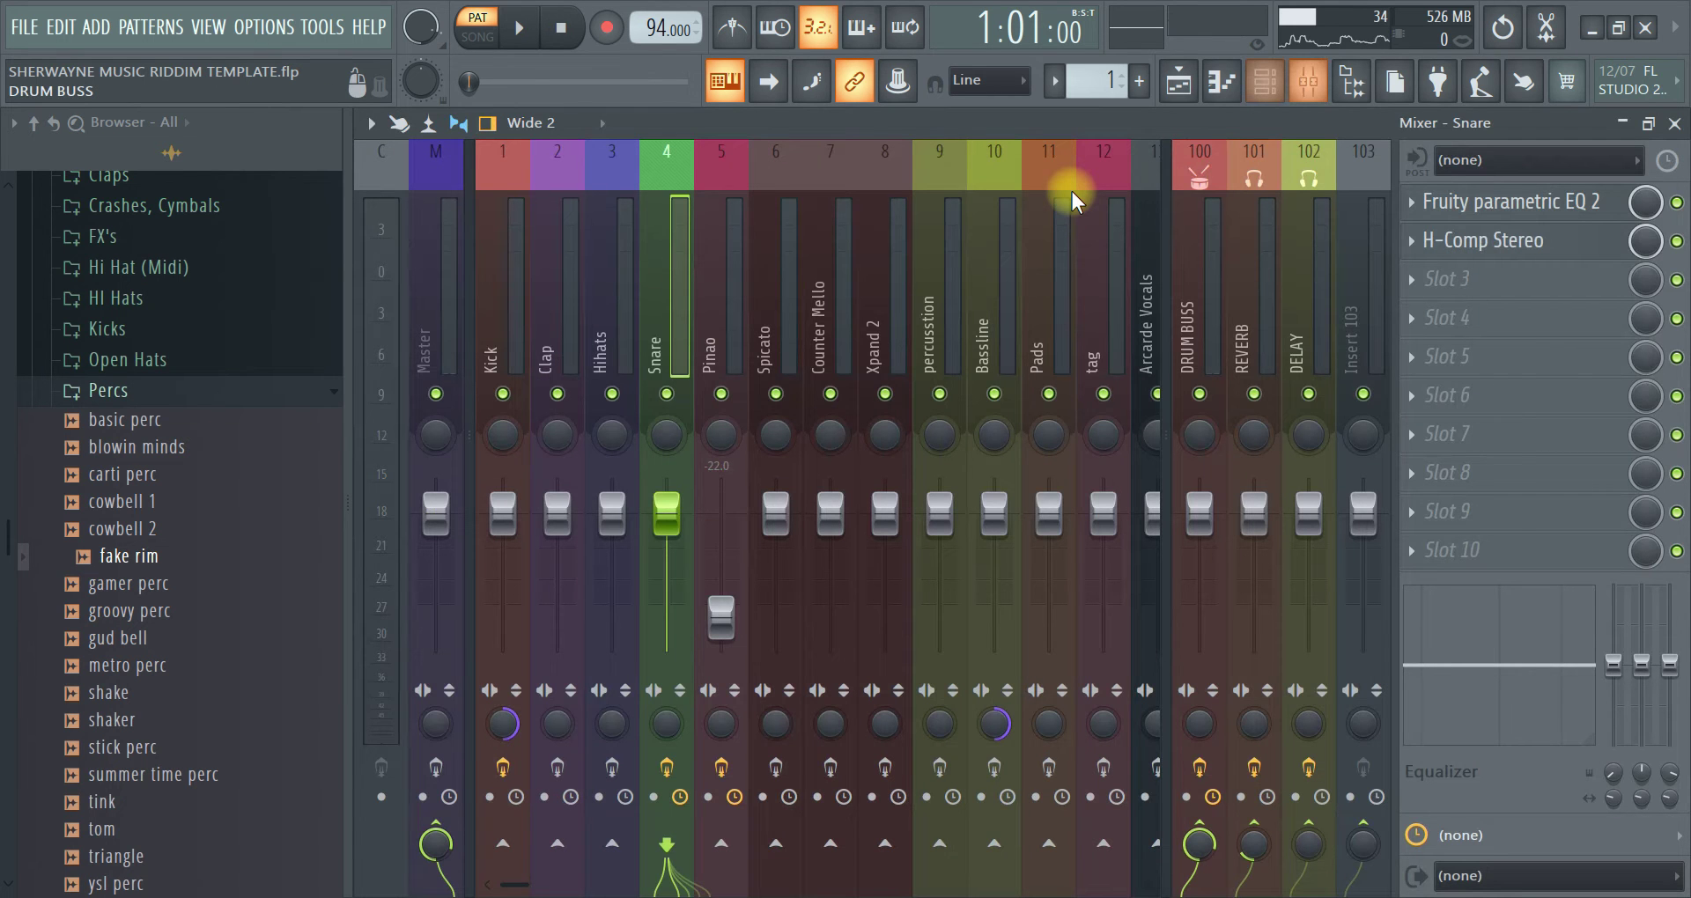
click(622, 770)
click(667, 768)
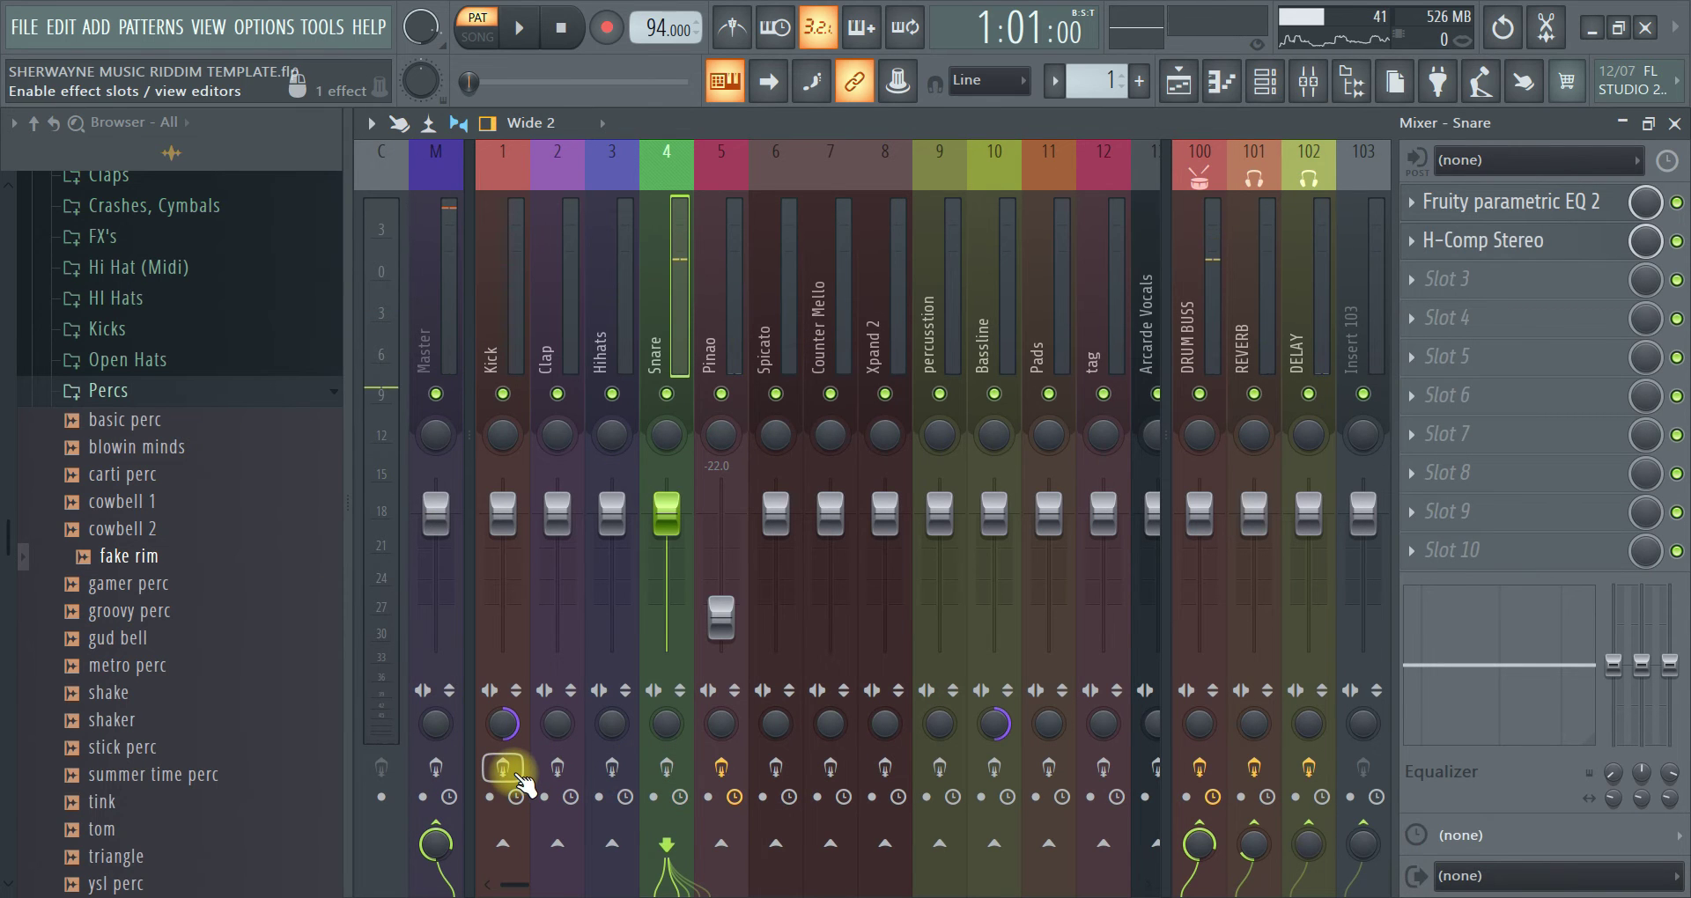
key(space)
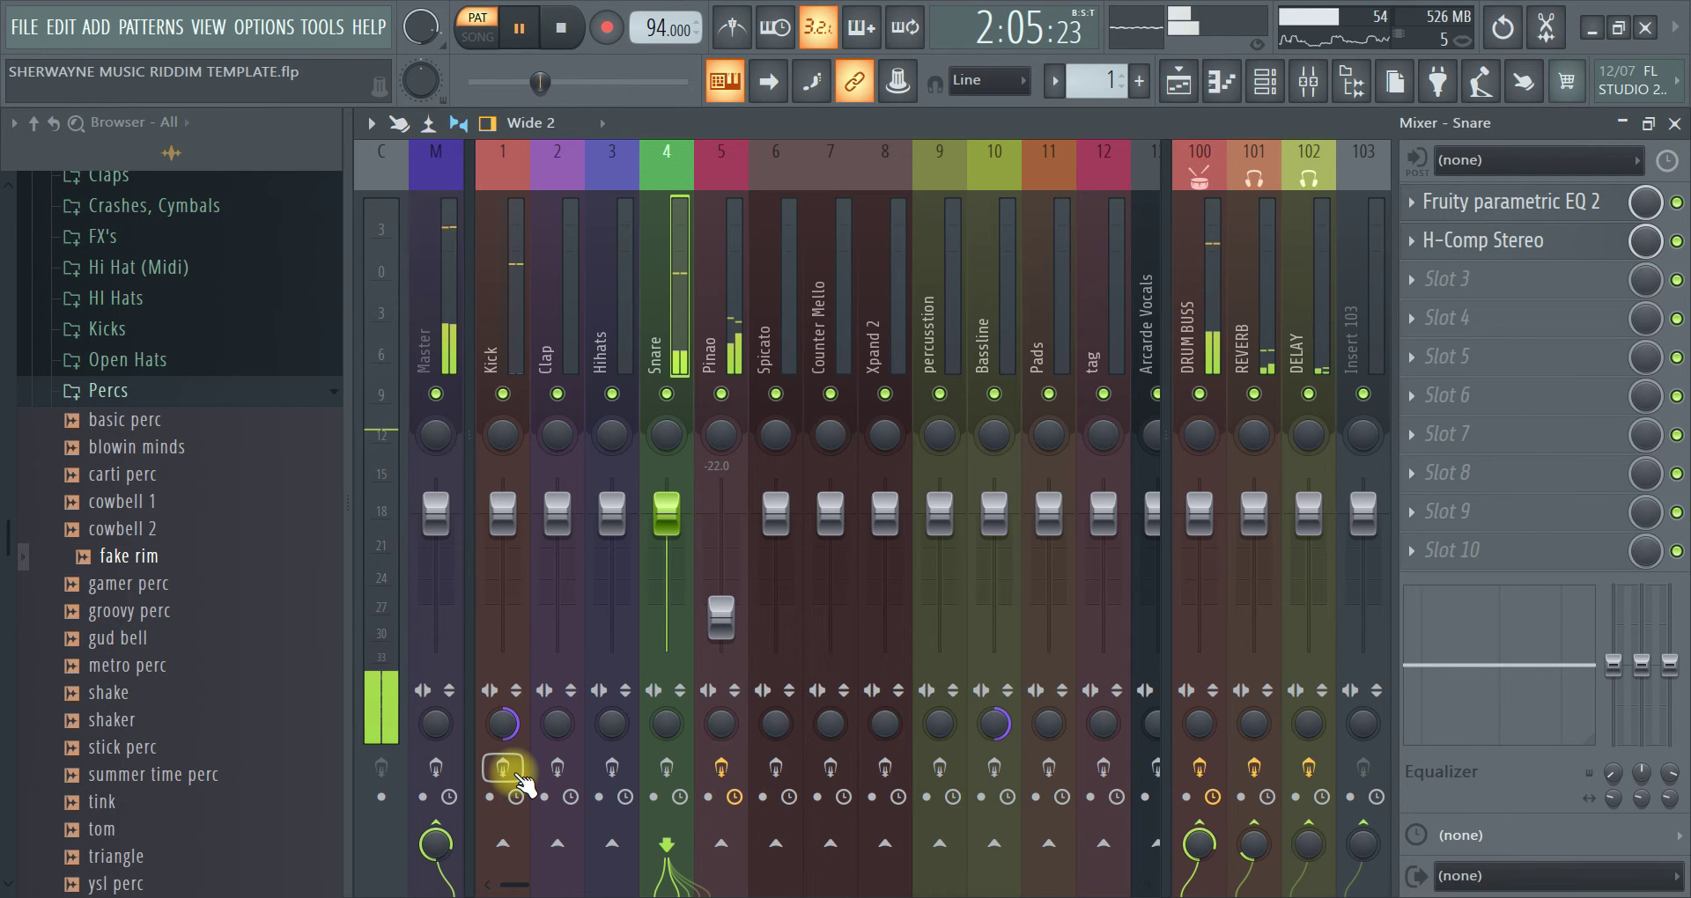
key(space)
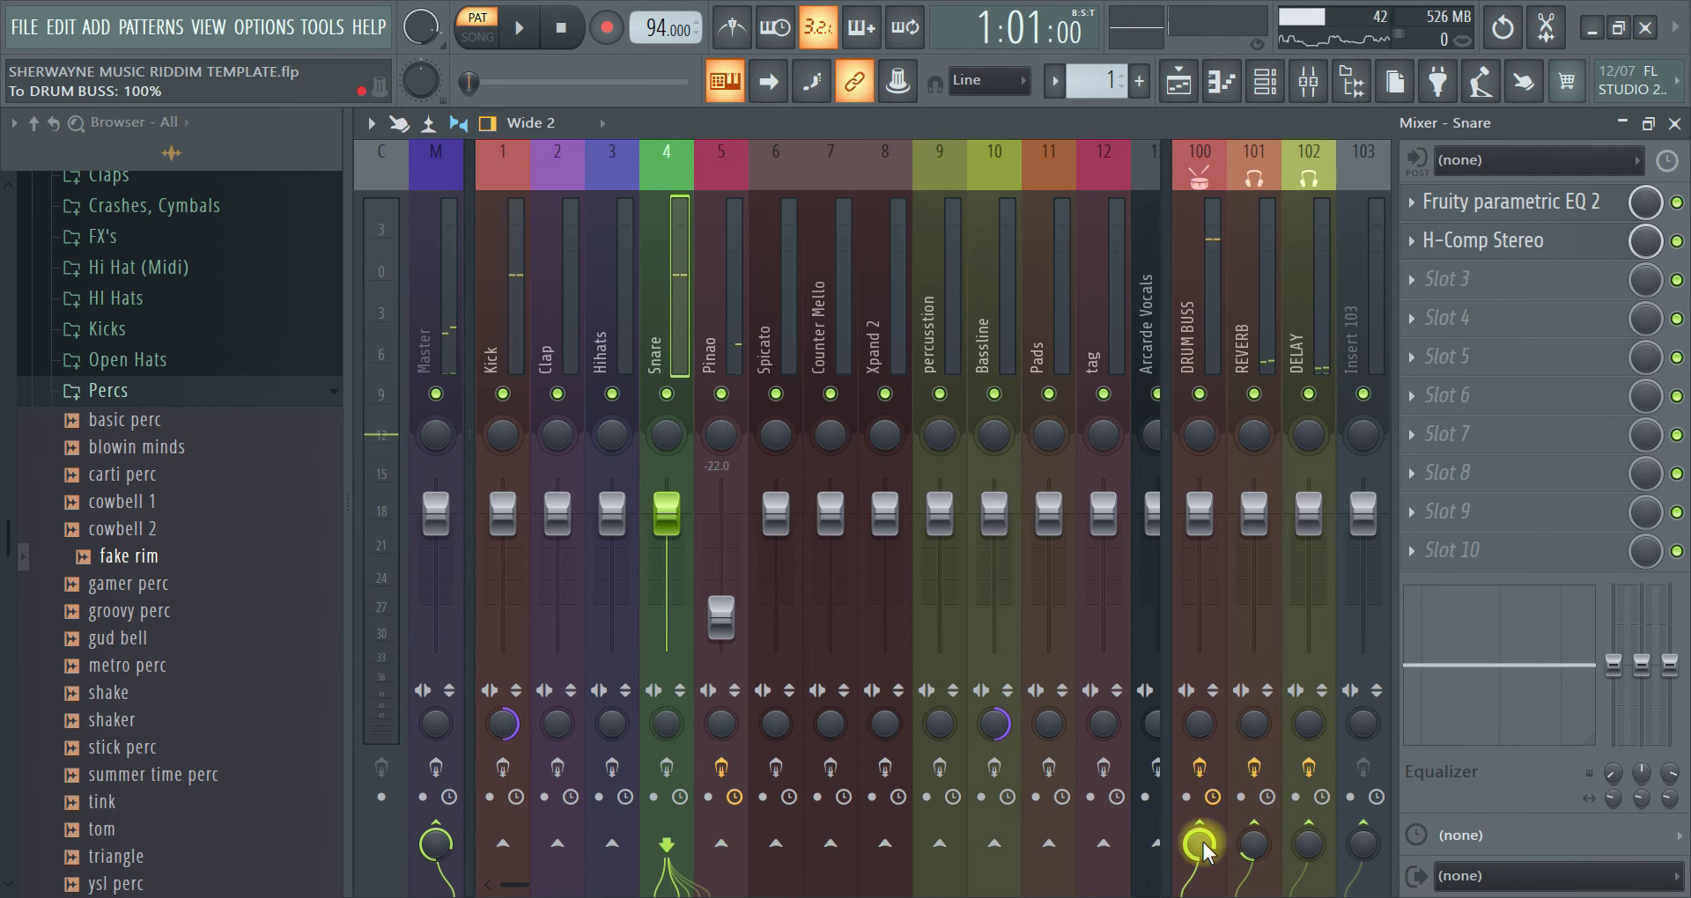
Turn the Snare track's send to DRUM BUSS down to 0% and listen to the pattern
mouse_move(1200, 838)
mouse_down()
mouse_move(1238, 434)
mouse_move(1224, 850)
mouse_up()
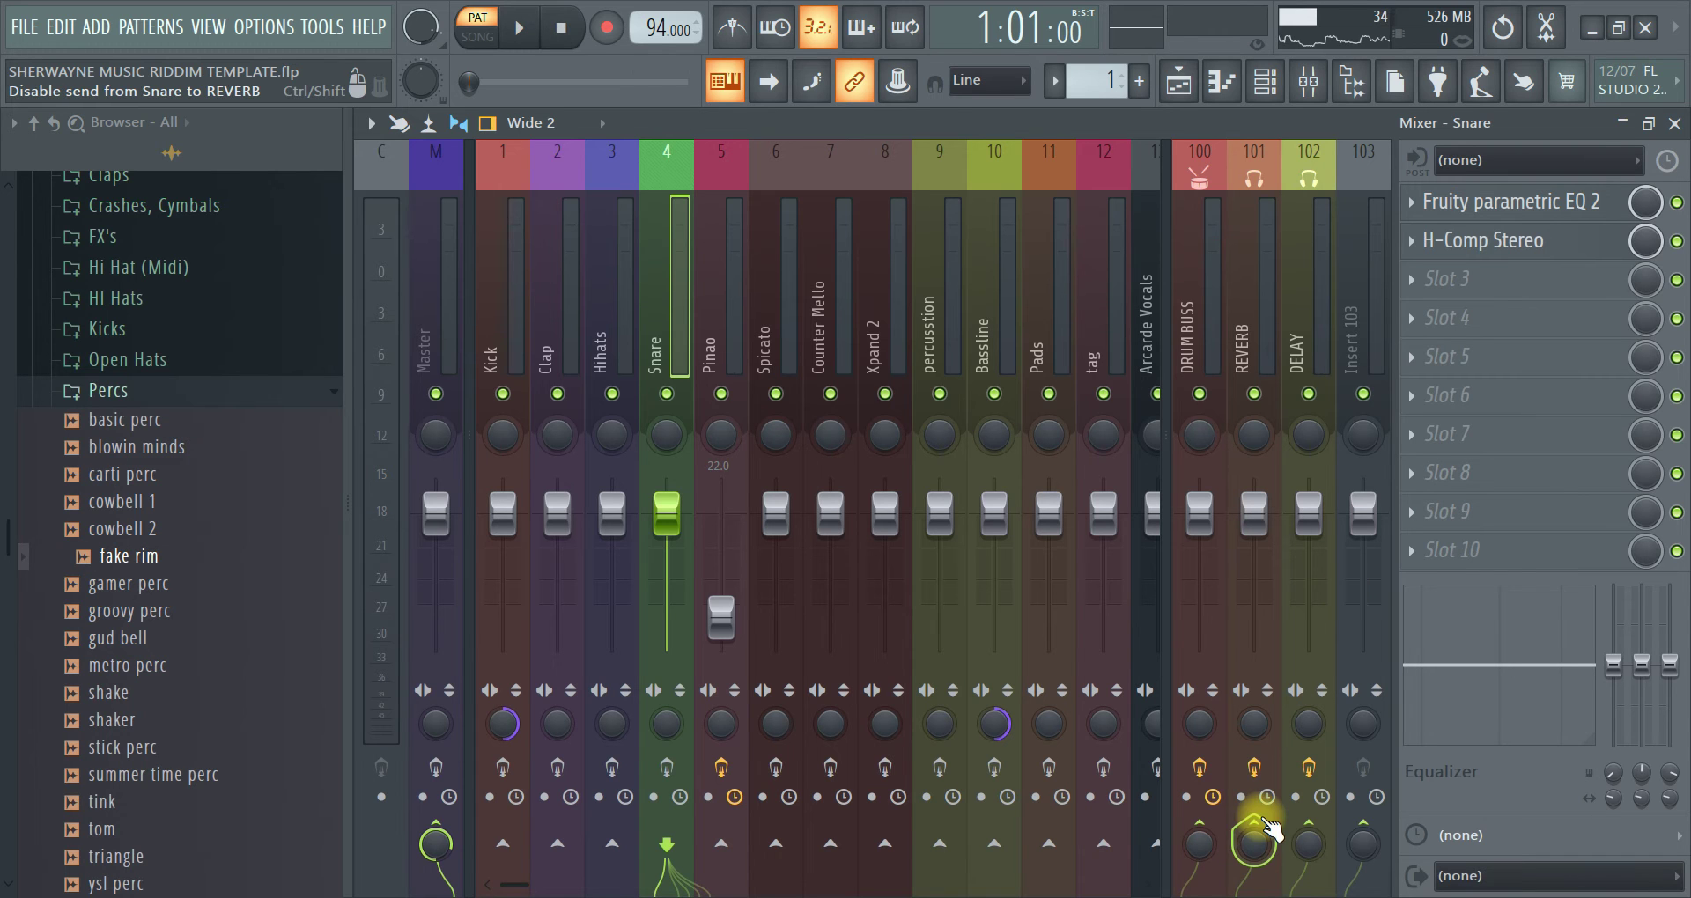
key(space)
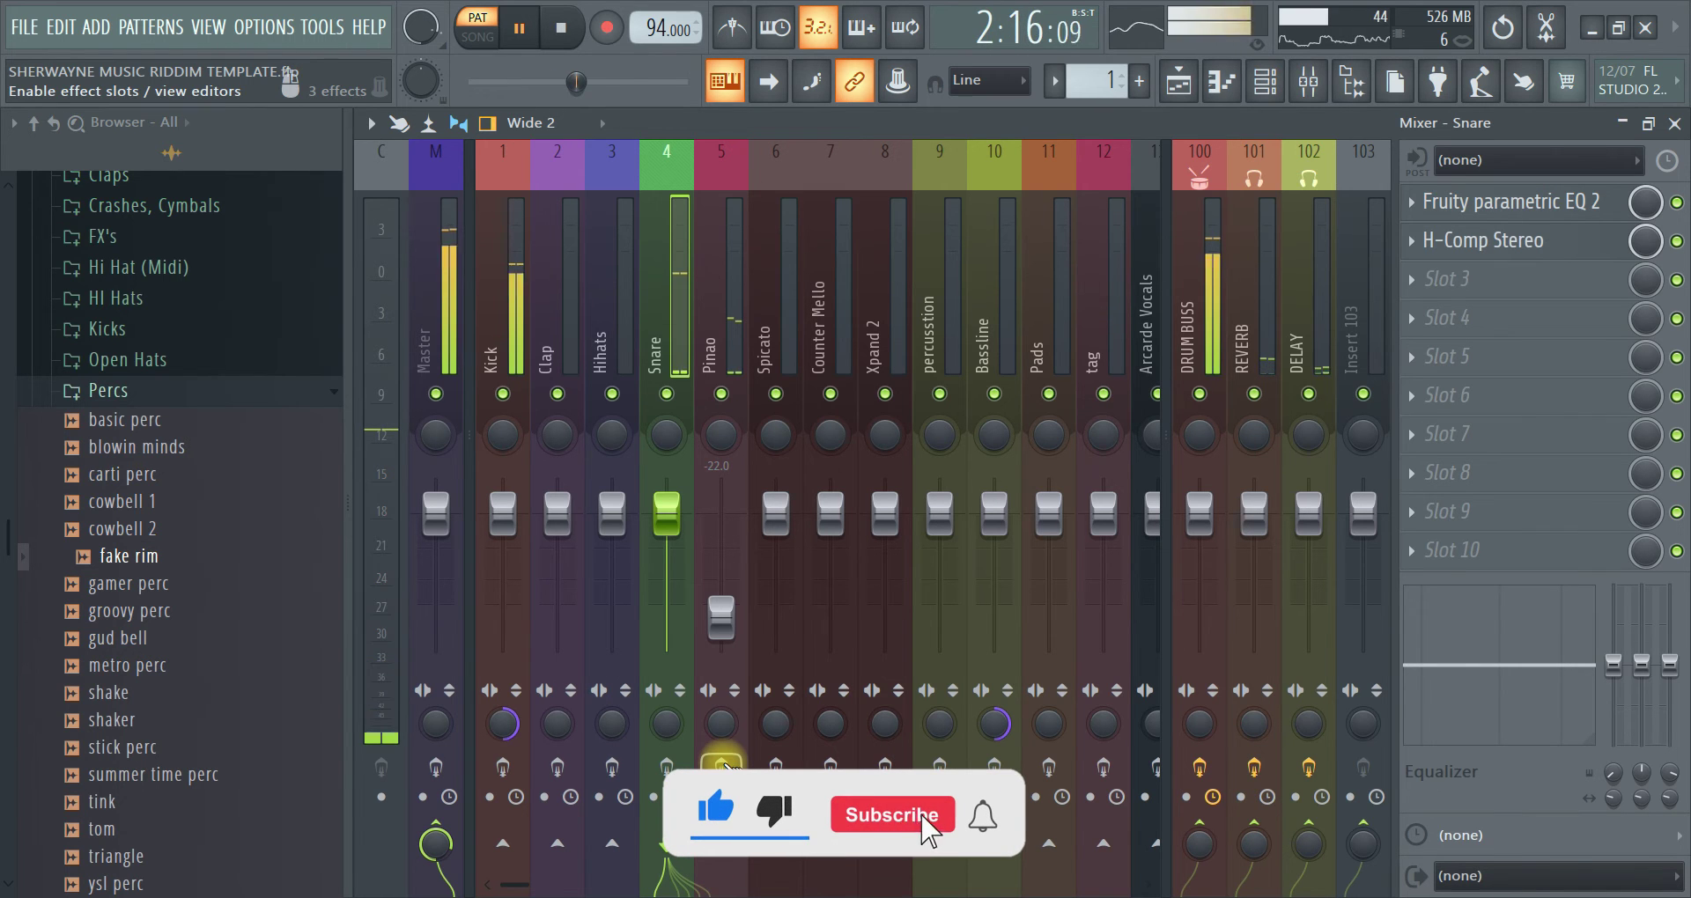
key(space)
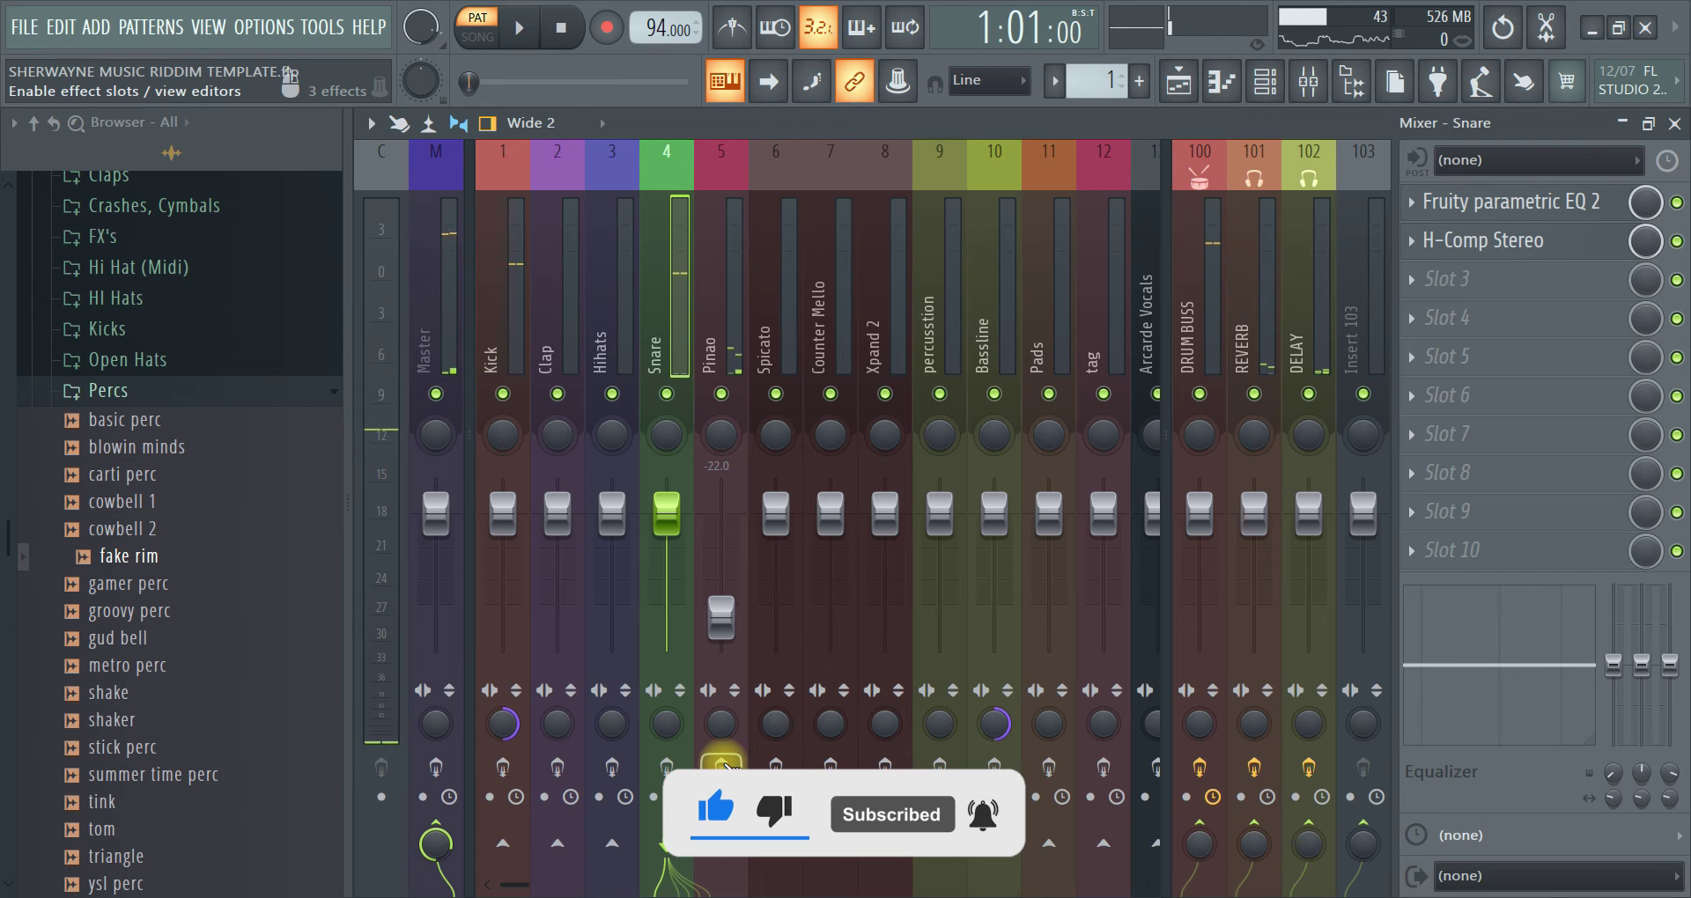
Turn the Kick track's send to DRUM BUSS down to 0% and listen to the pattern
click(507, 597)
drag(1199, 834, 1332, 37)
key(space)
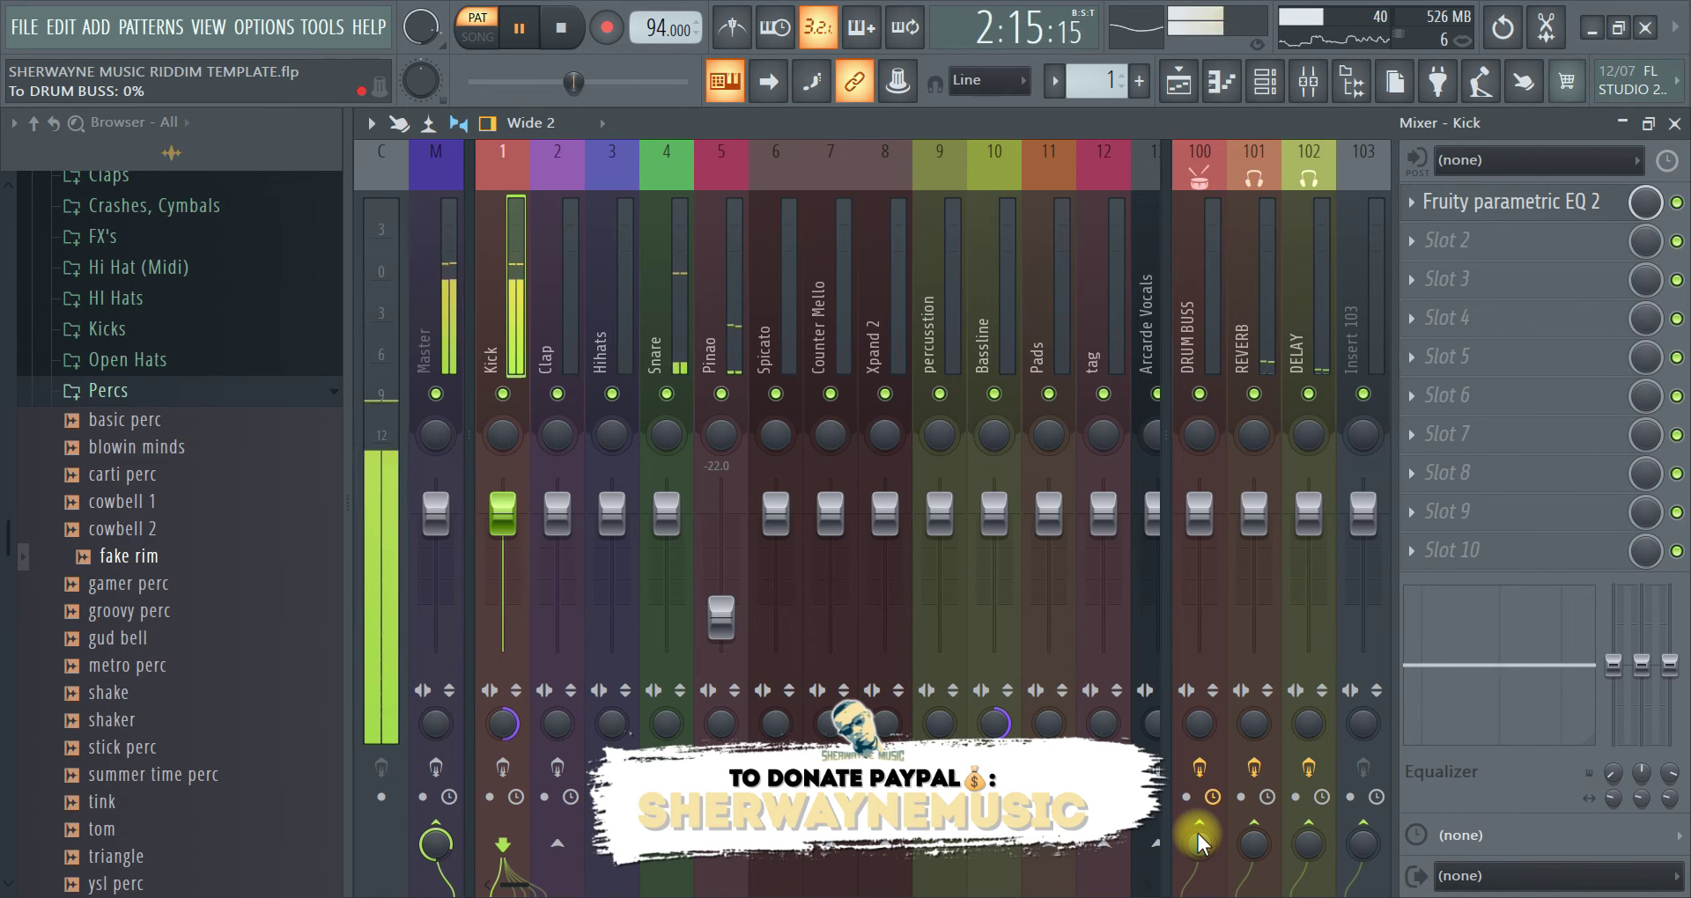
key(space)
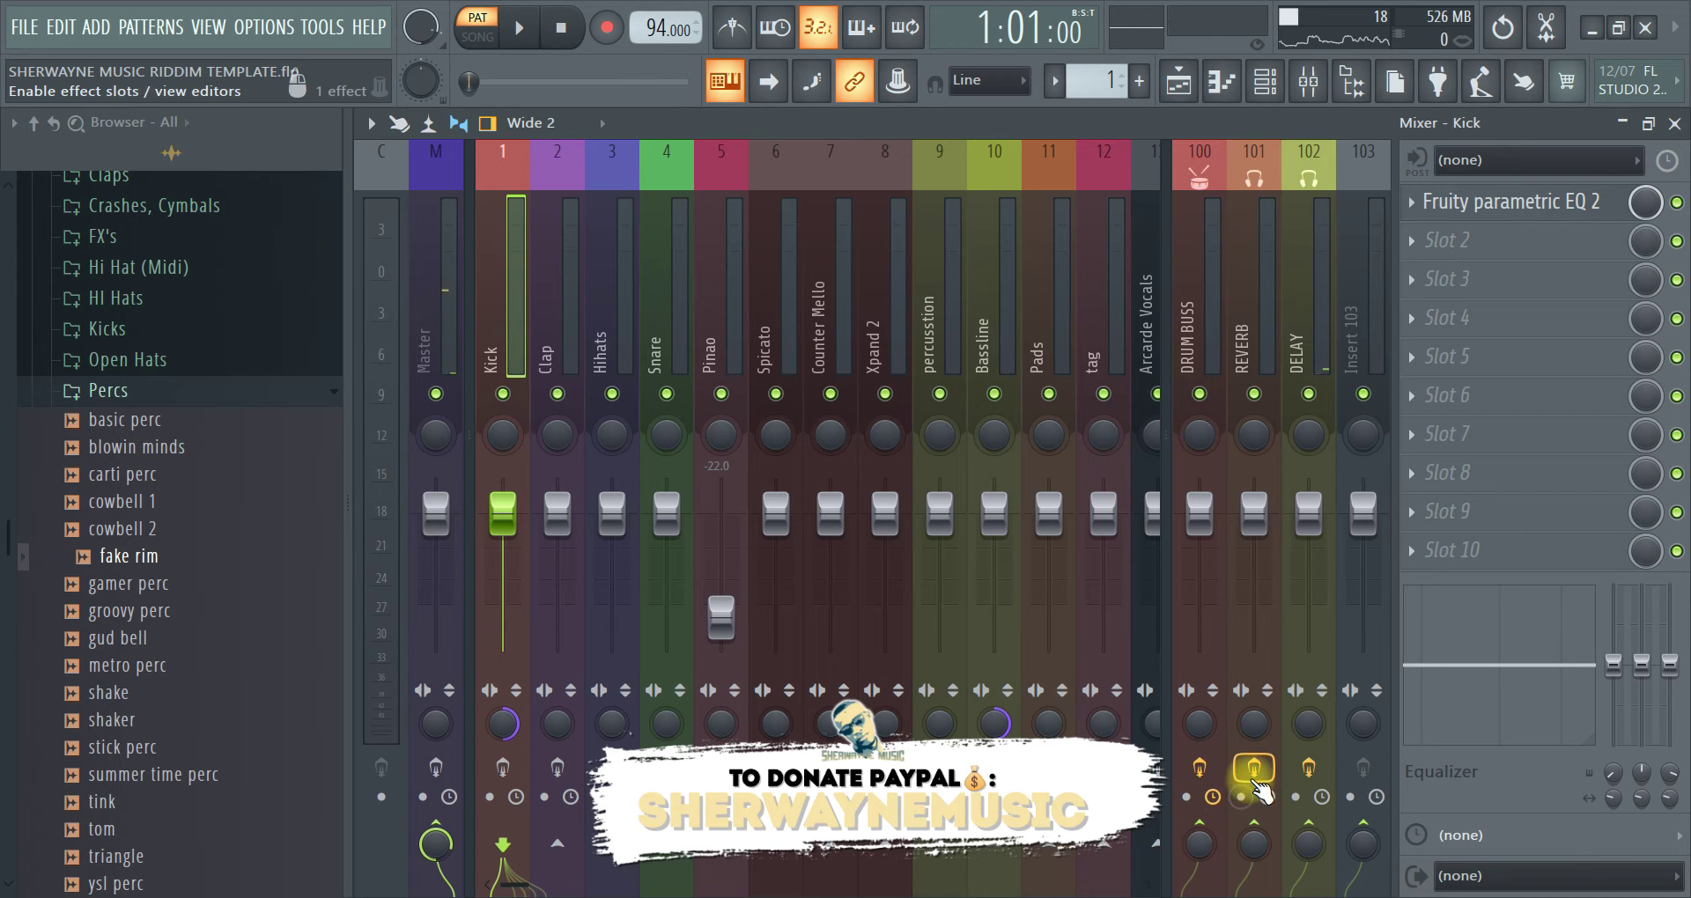
Reset the Kick track's send to DRUM BUSS to its default level and play the pattern to check it
right_click(1198, 844)
click(1240, 568)
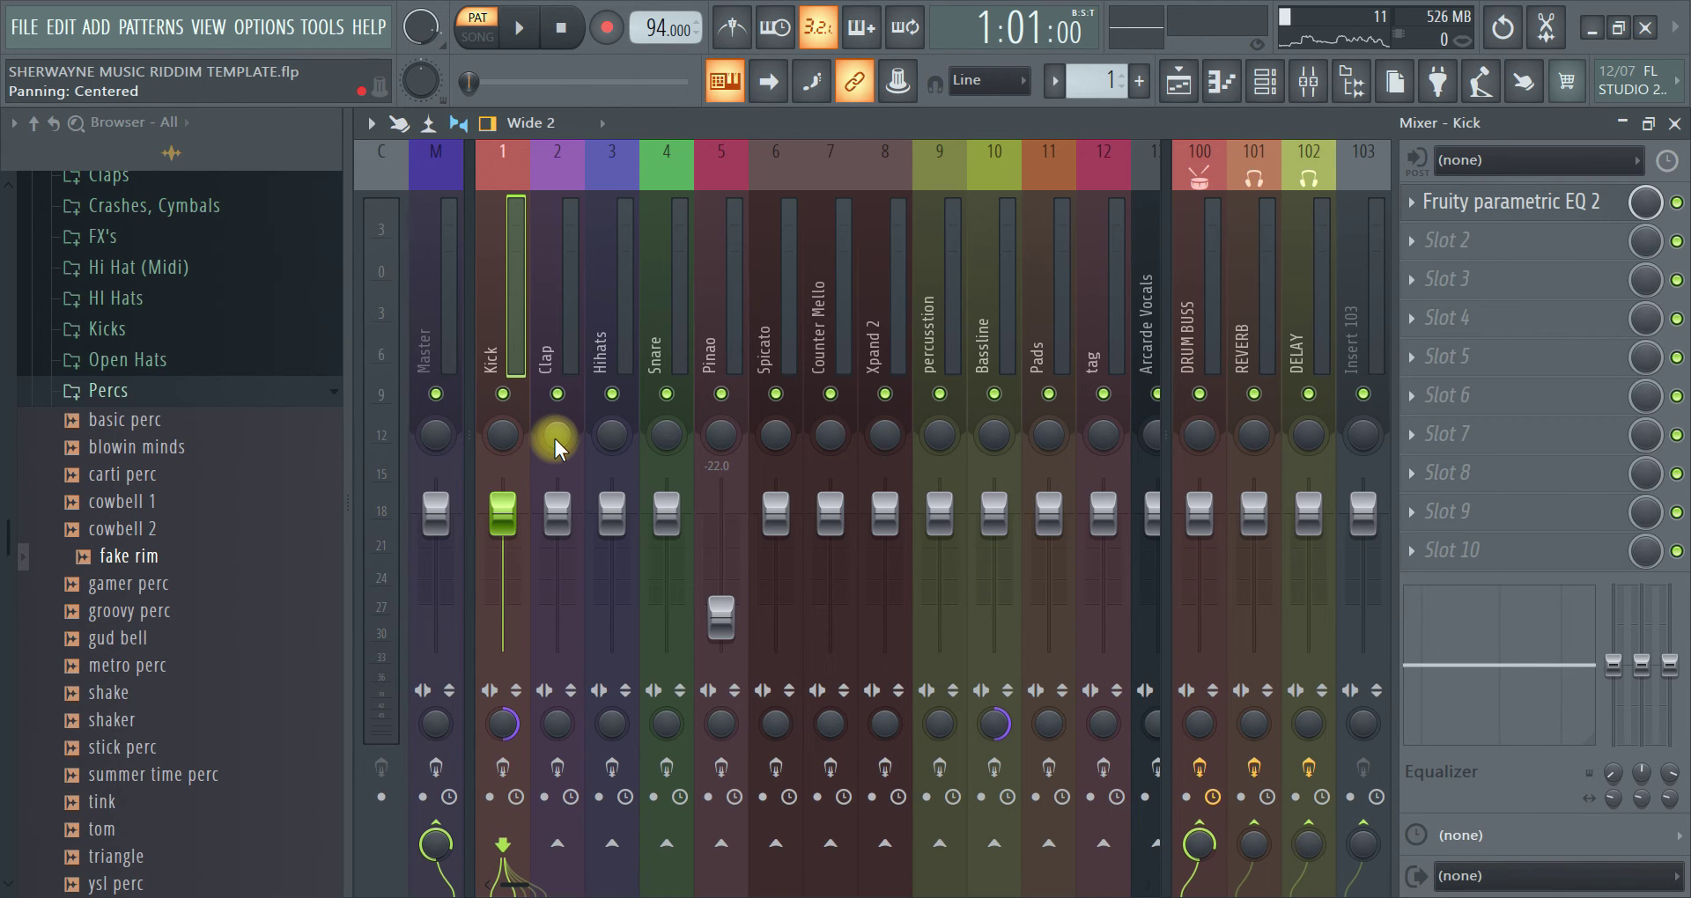
key(space)
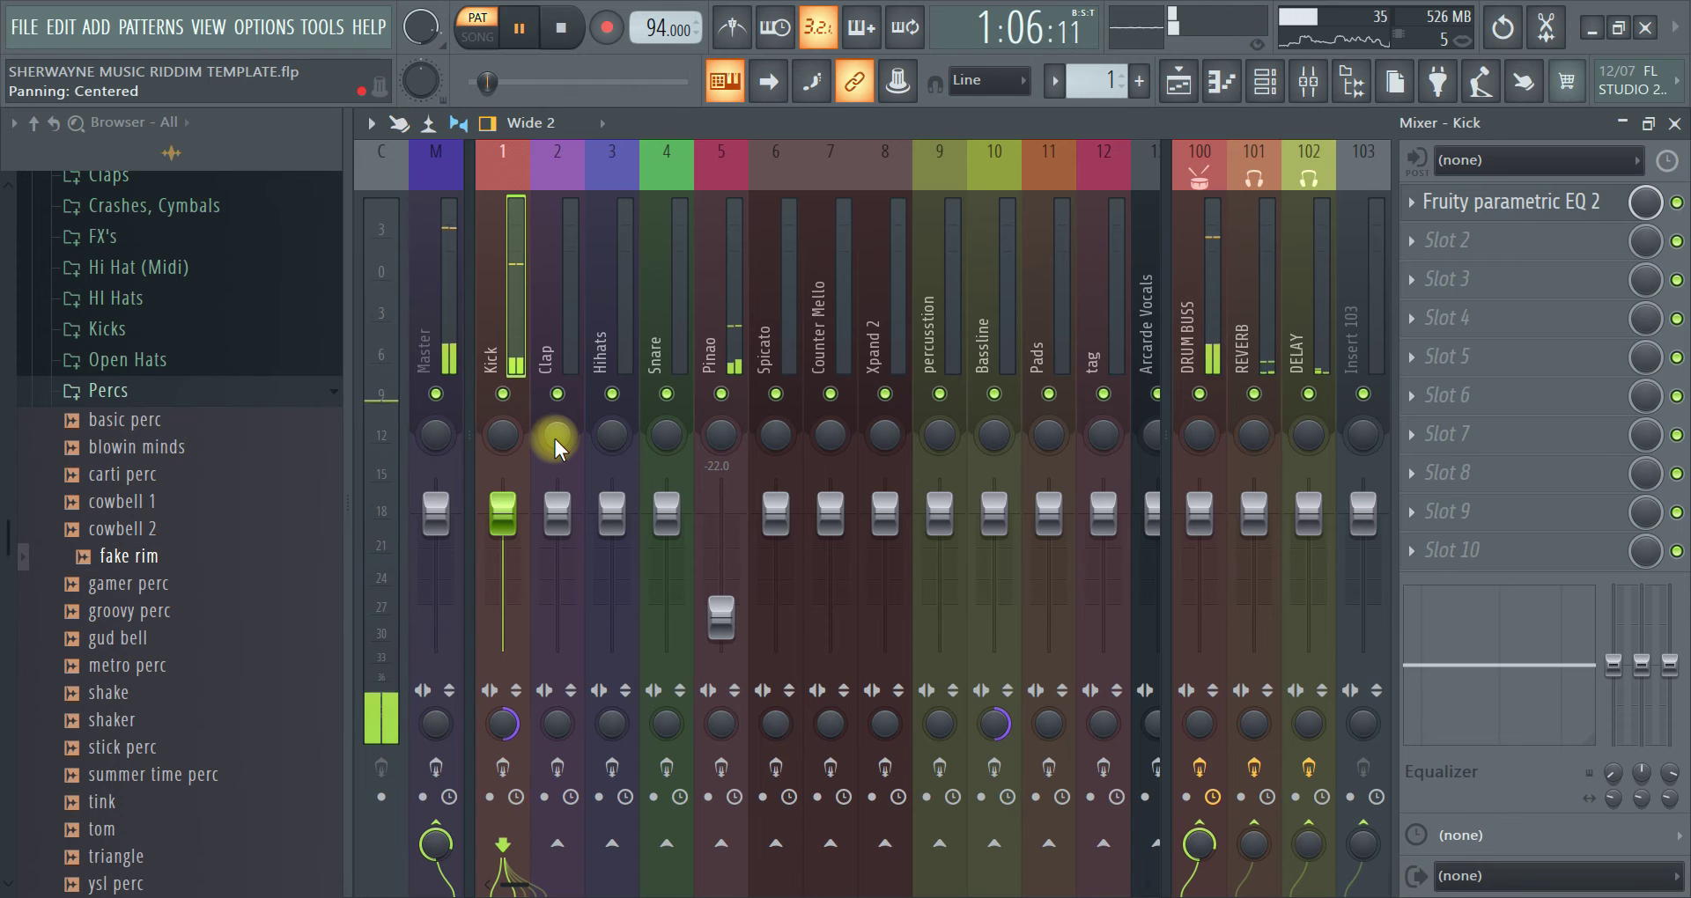
key(space)
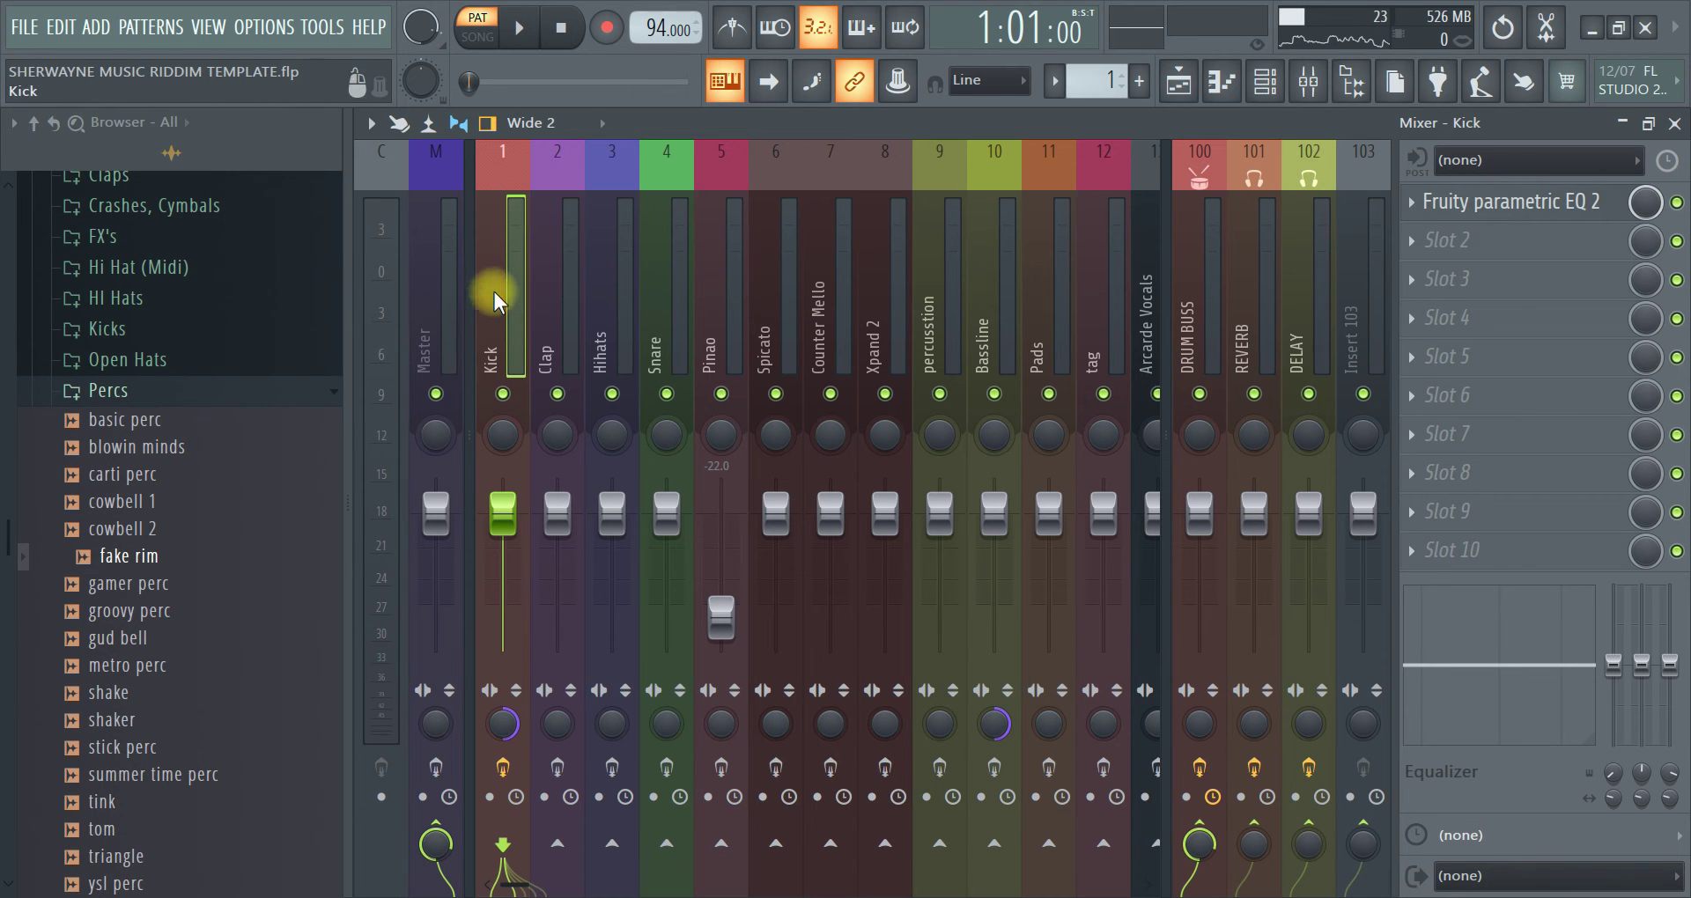
key(space)
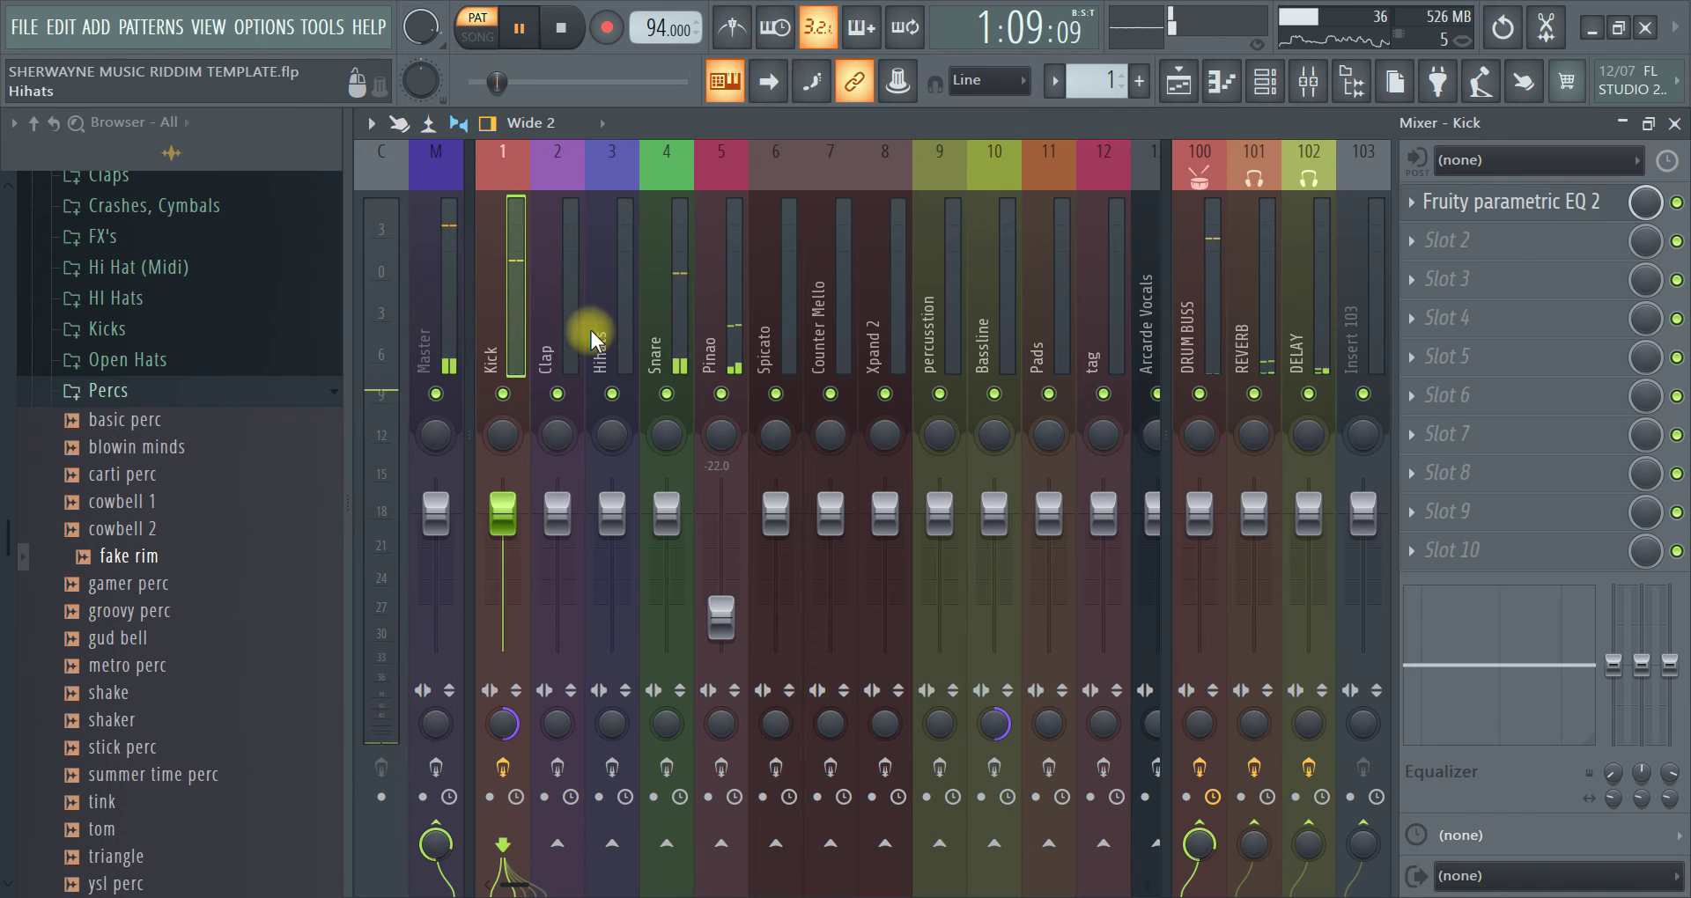
key(space)
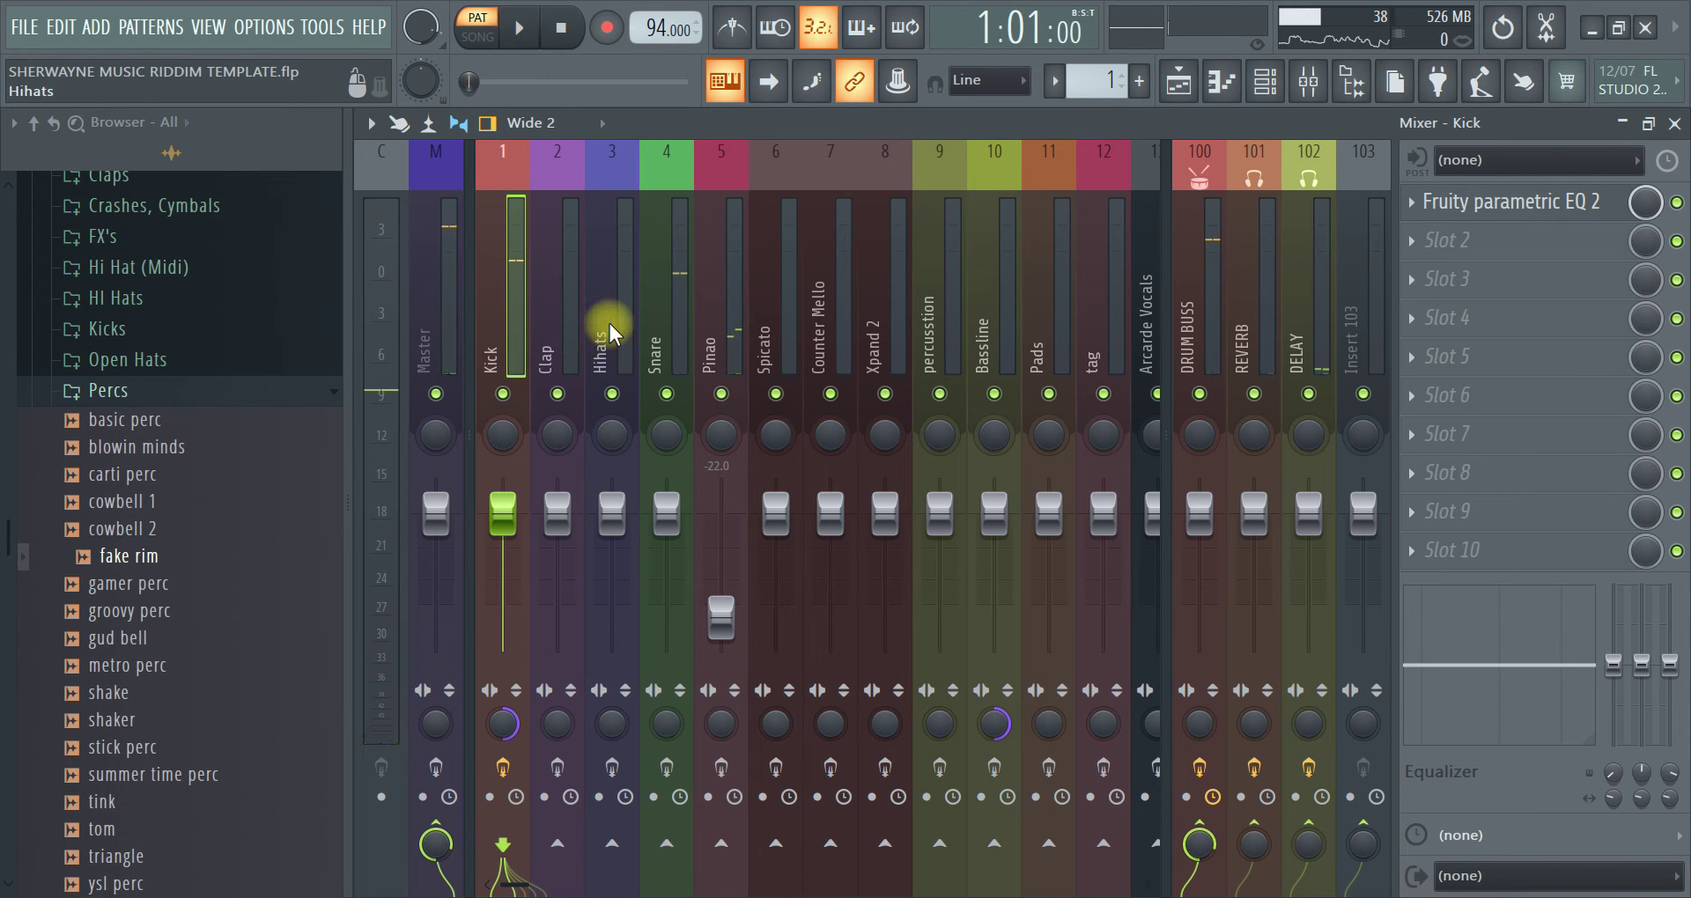
Reset the Snare track's send to DRUM BUSS to its default 100% and play the pattern
click(661, 335)
right_click(1200, 844)
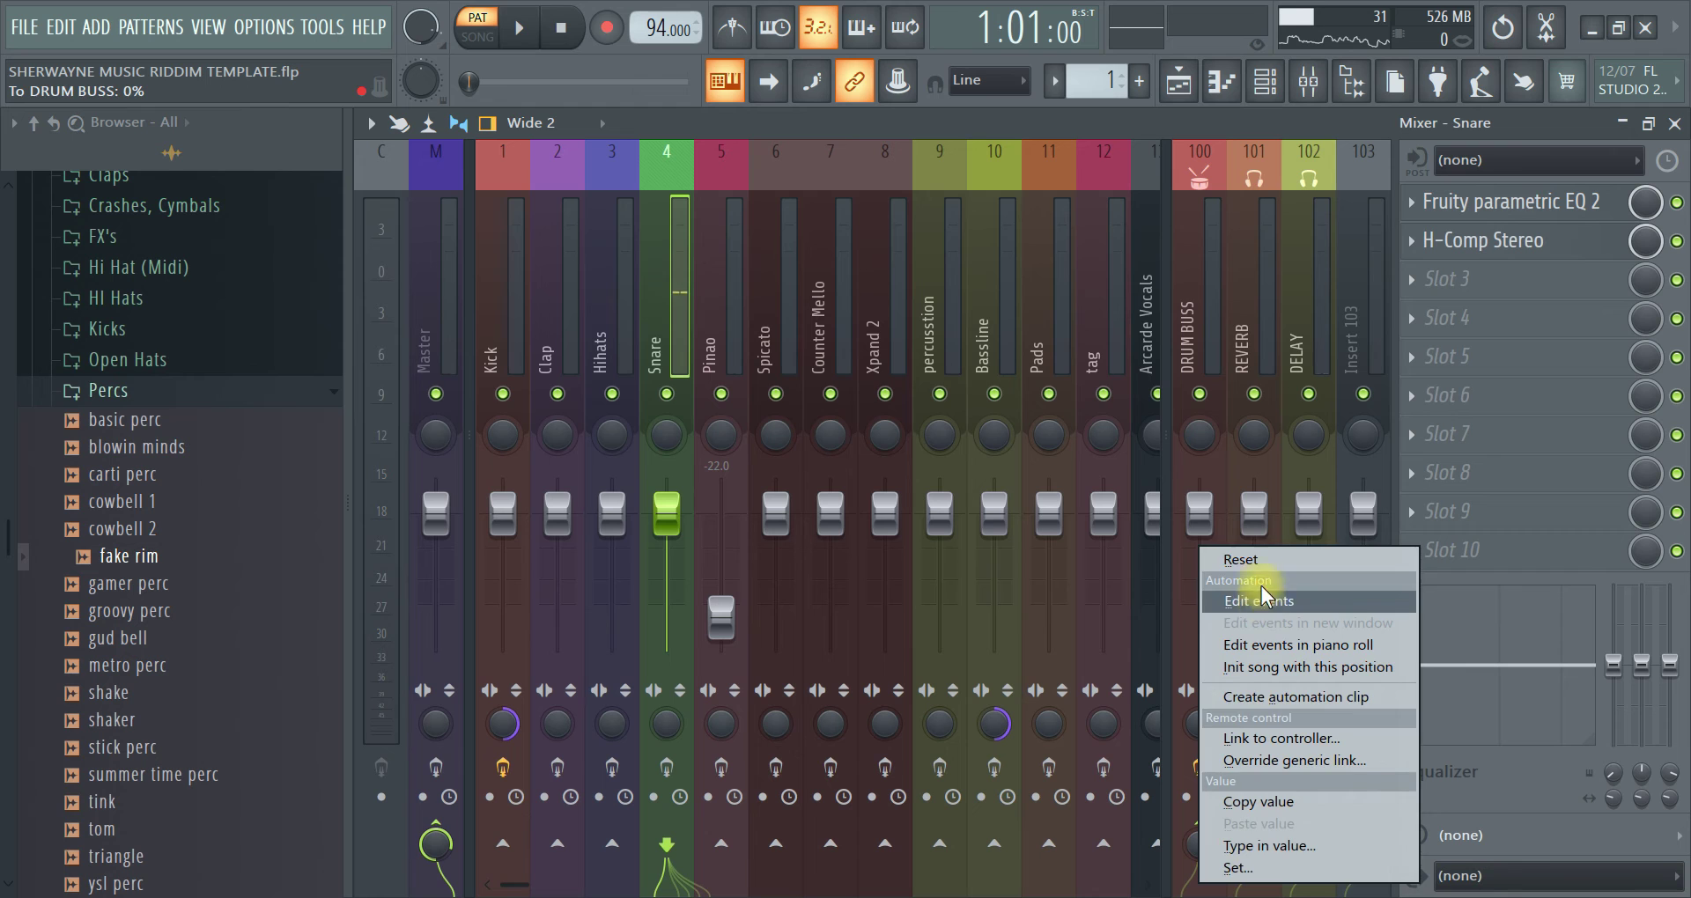
click(1257, 561)
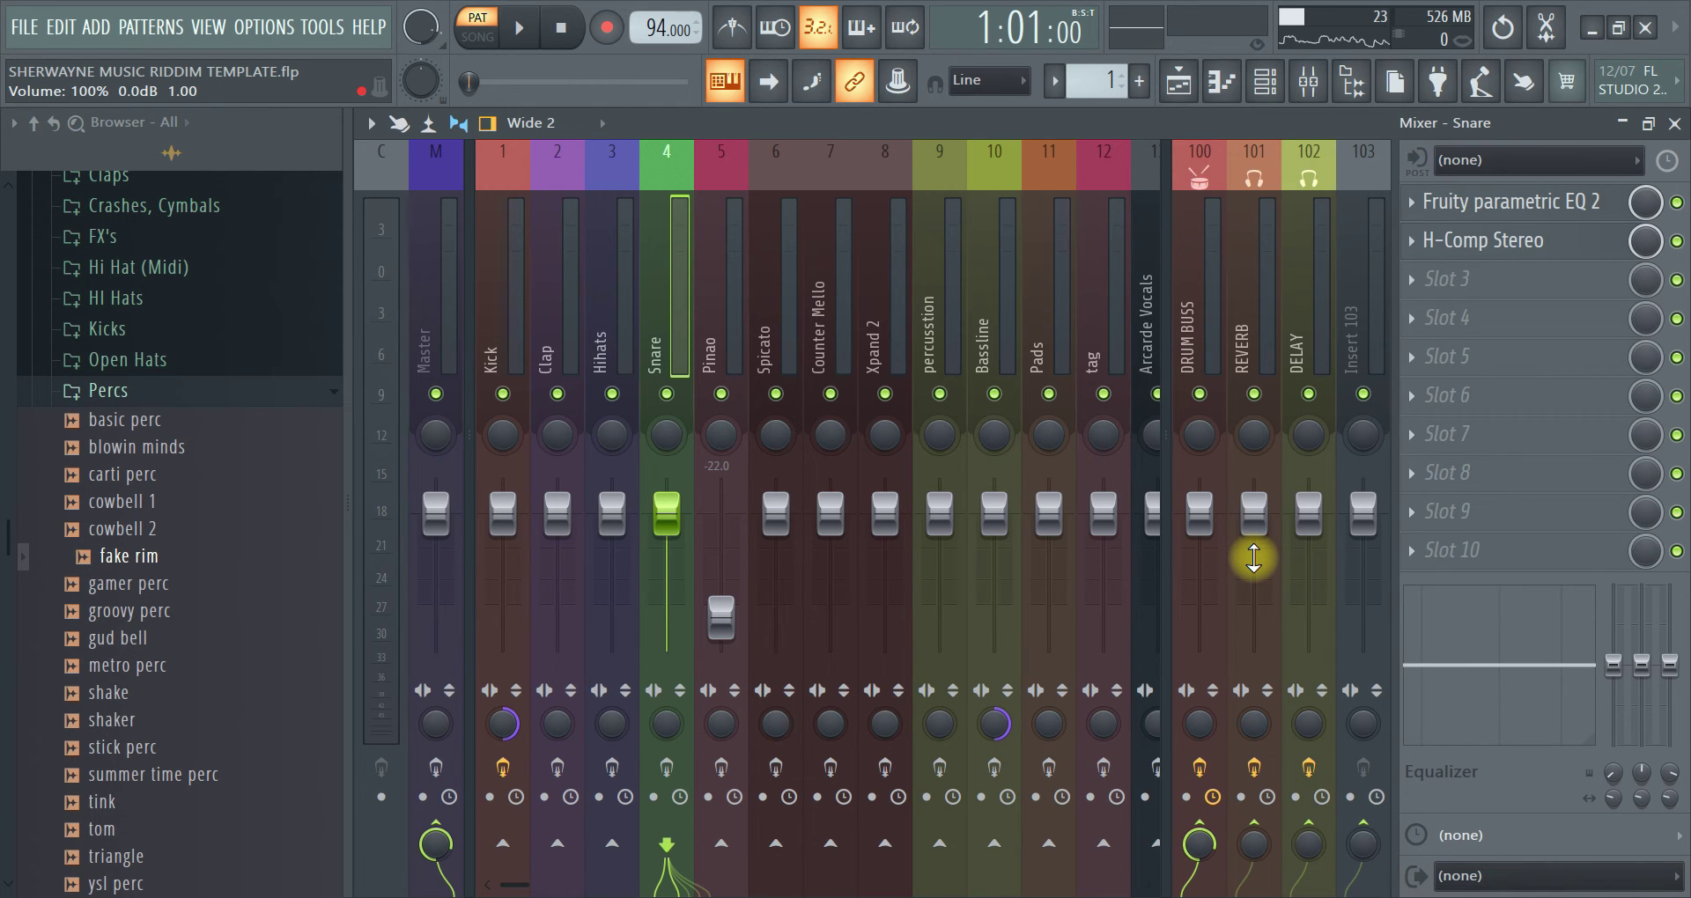
key(space)
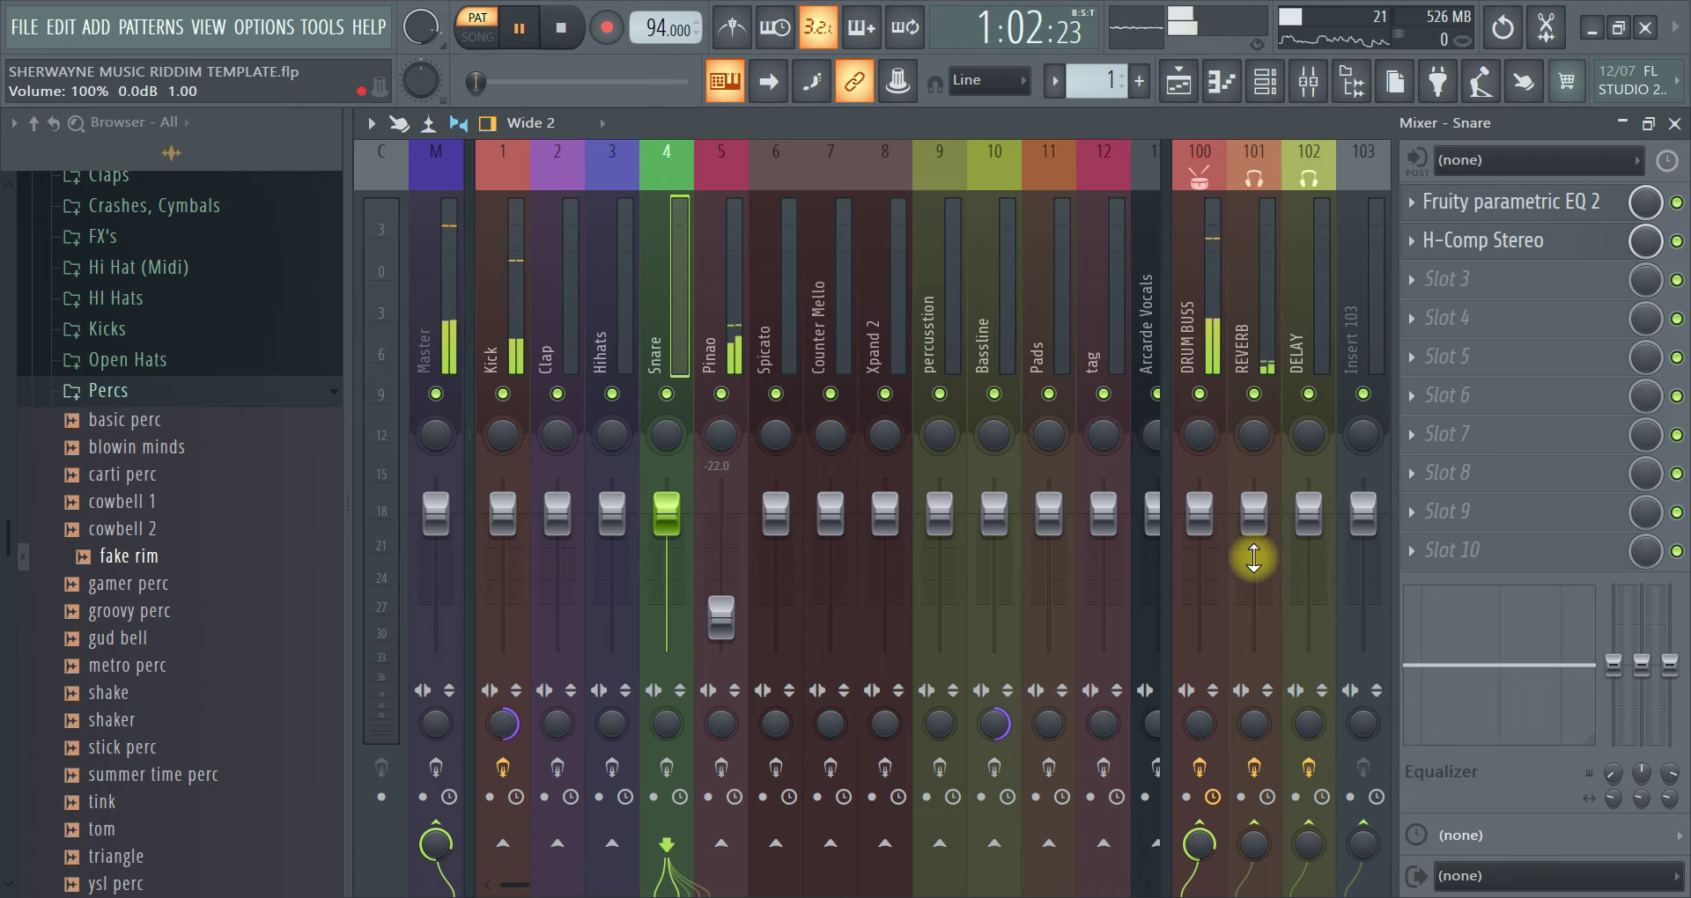
key(space)
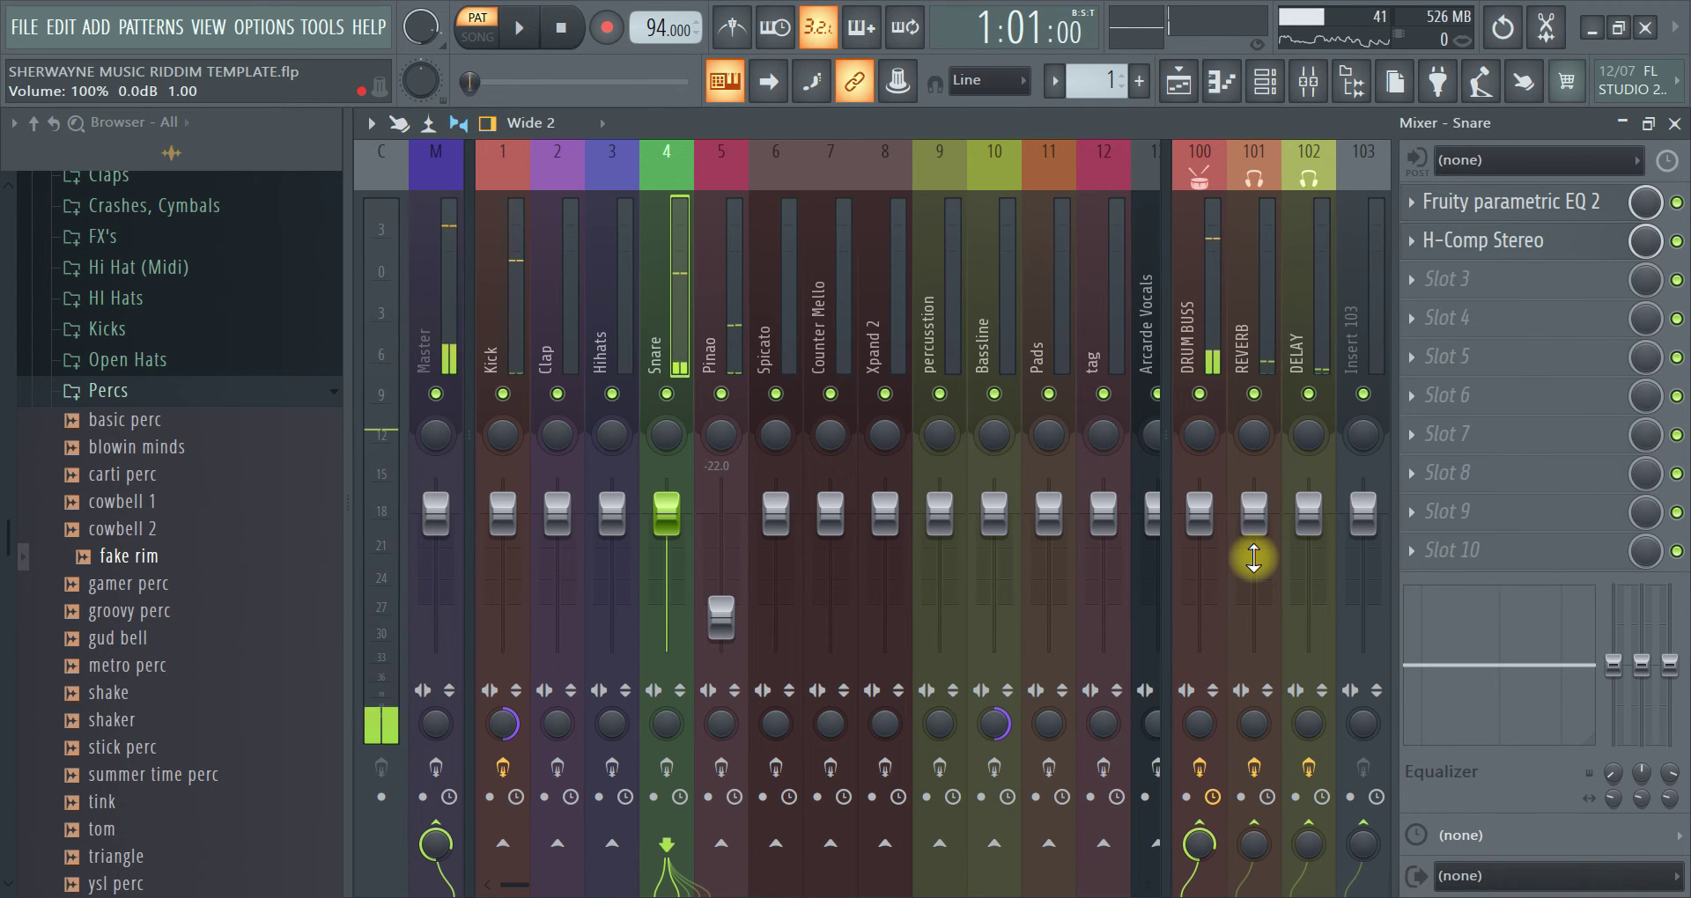
Raise the Snare track's send to REVERB slightly and listen to the pattern
drag(1249, 849, 1239, 818)
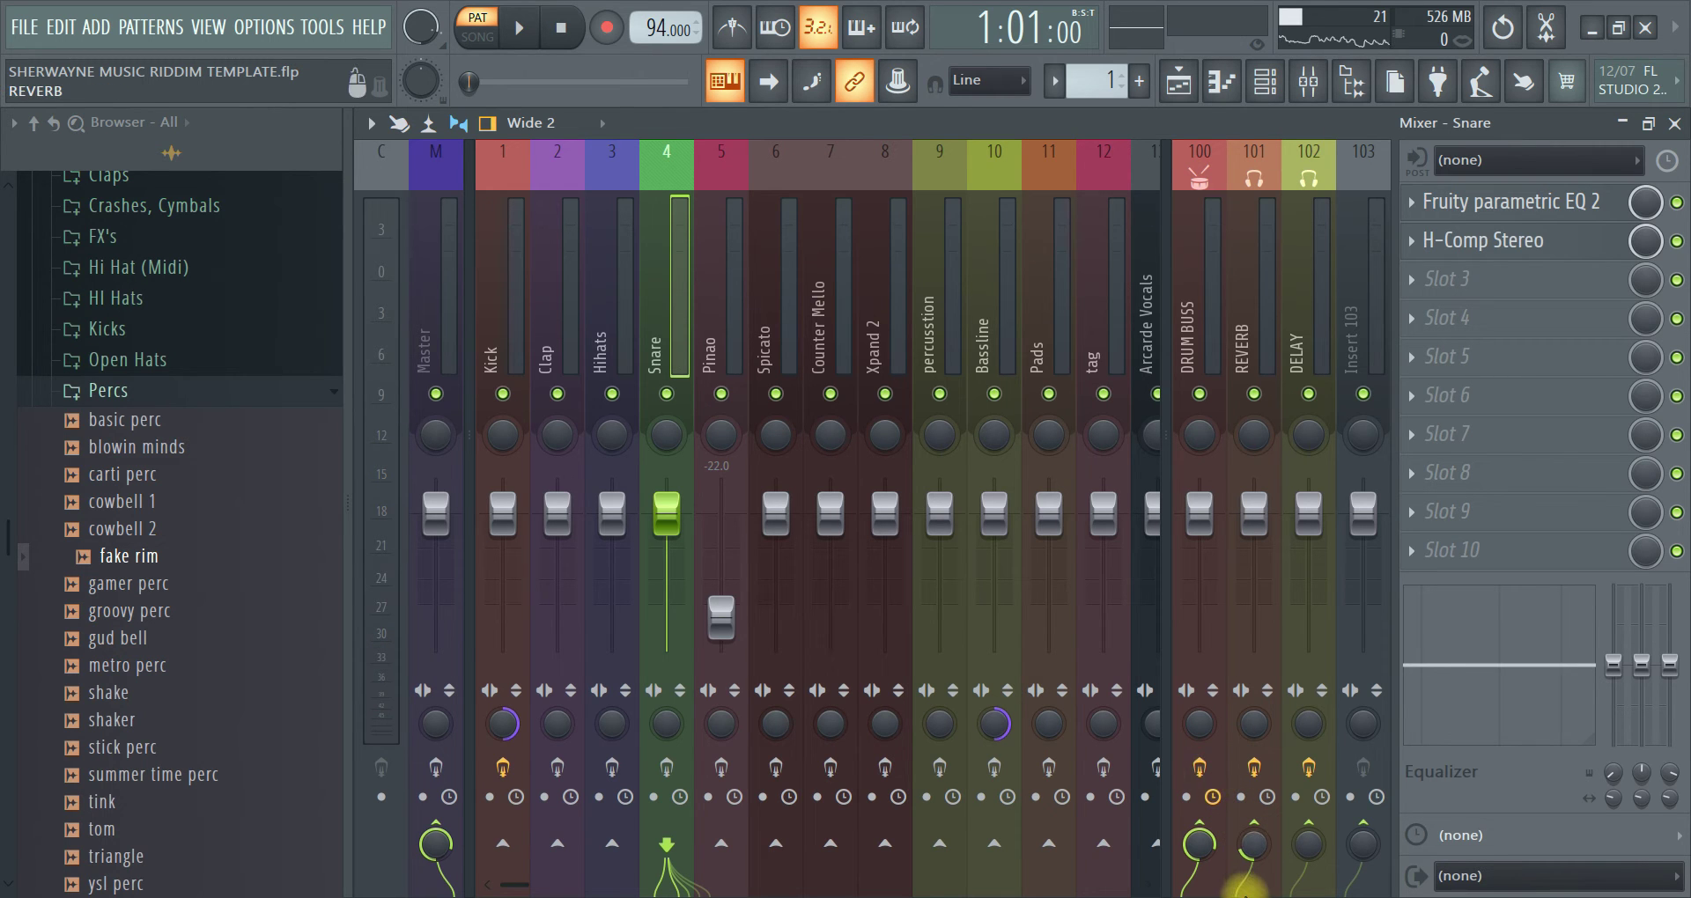
key(space)
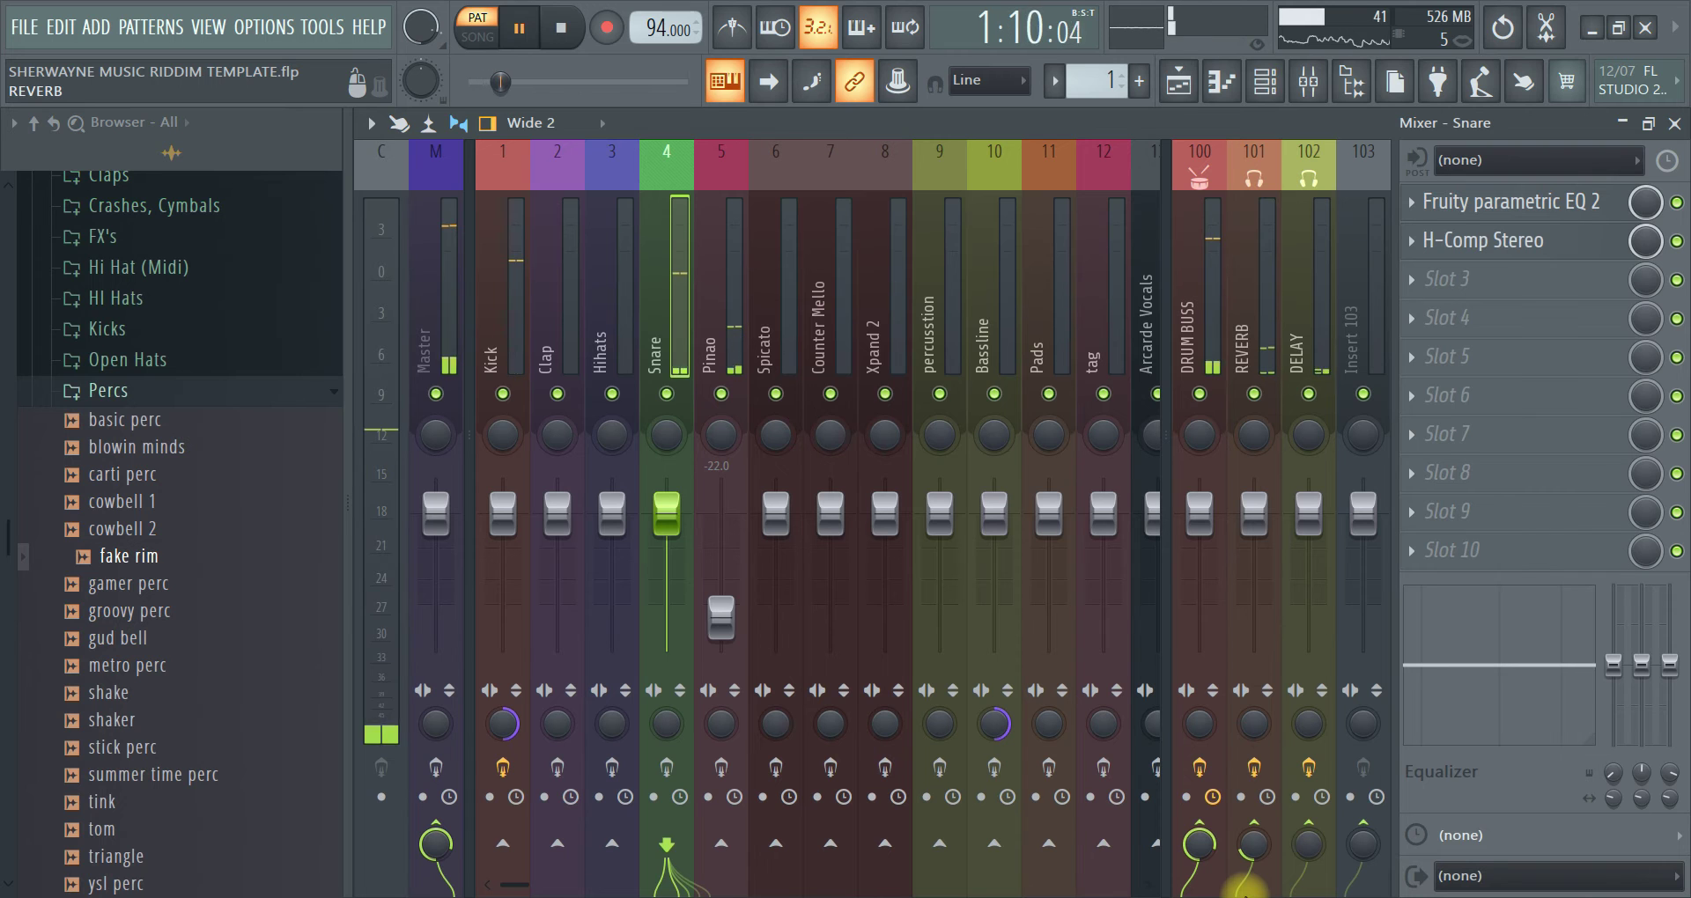
key(space)
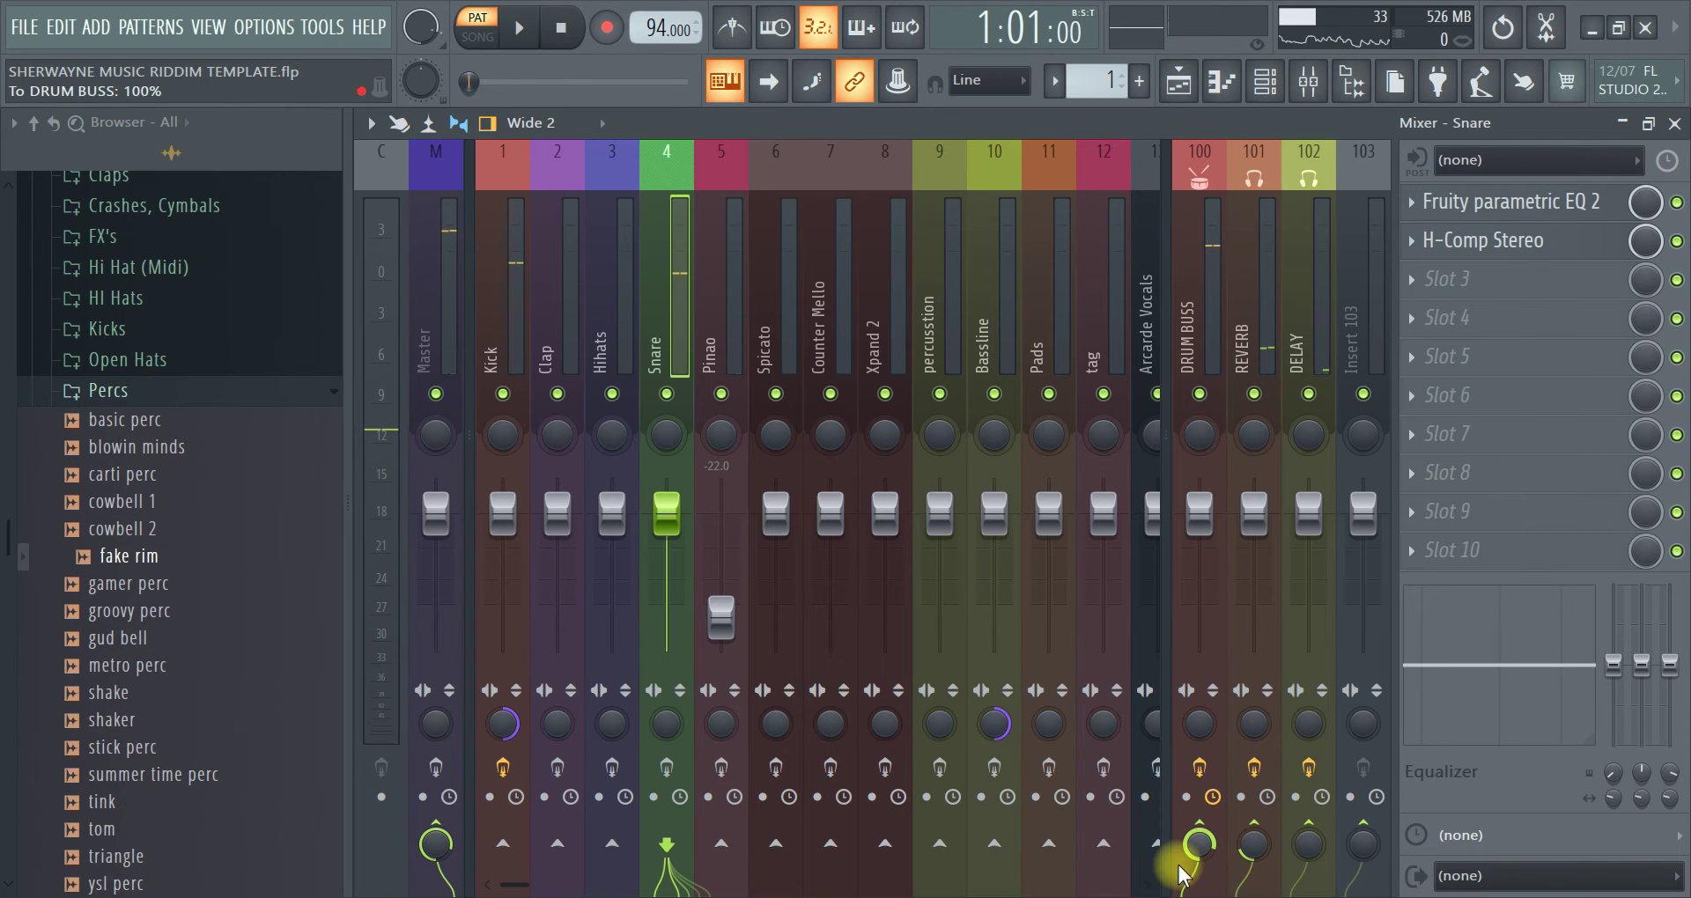
Lower the Kick track's volume to -16.0 dB and the Snare track's volume to -17.0 dB
drag(503, 510, 490, 691)
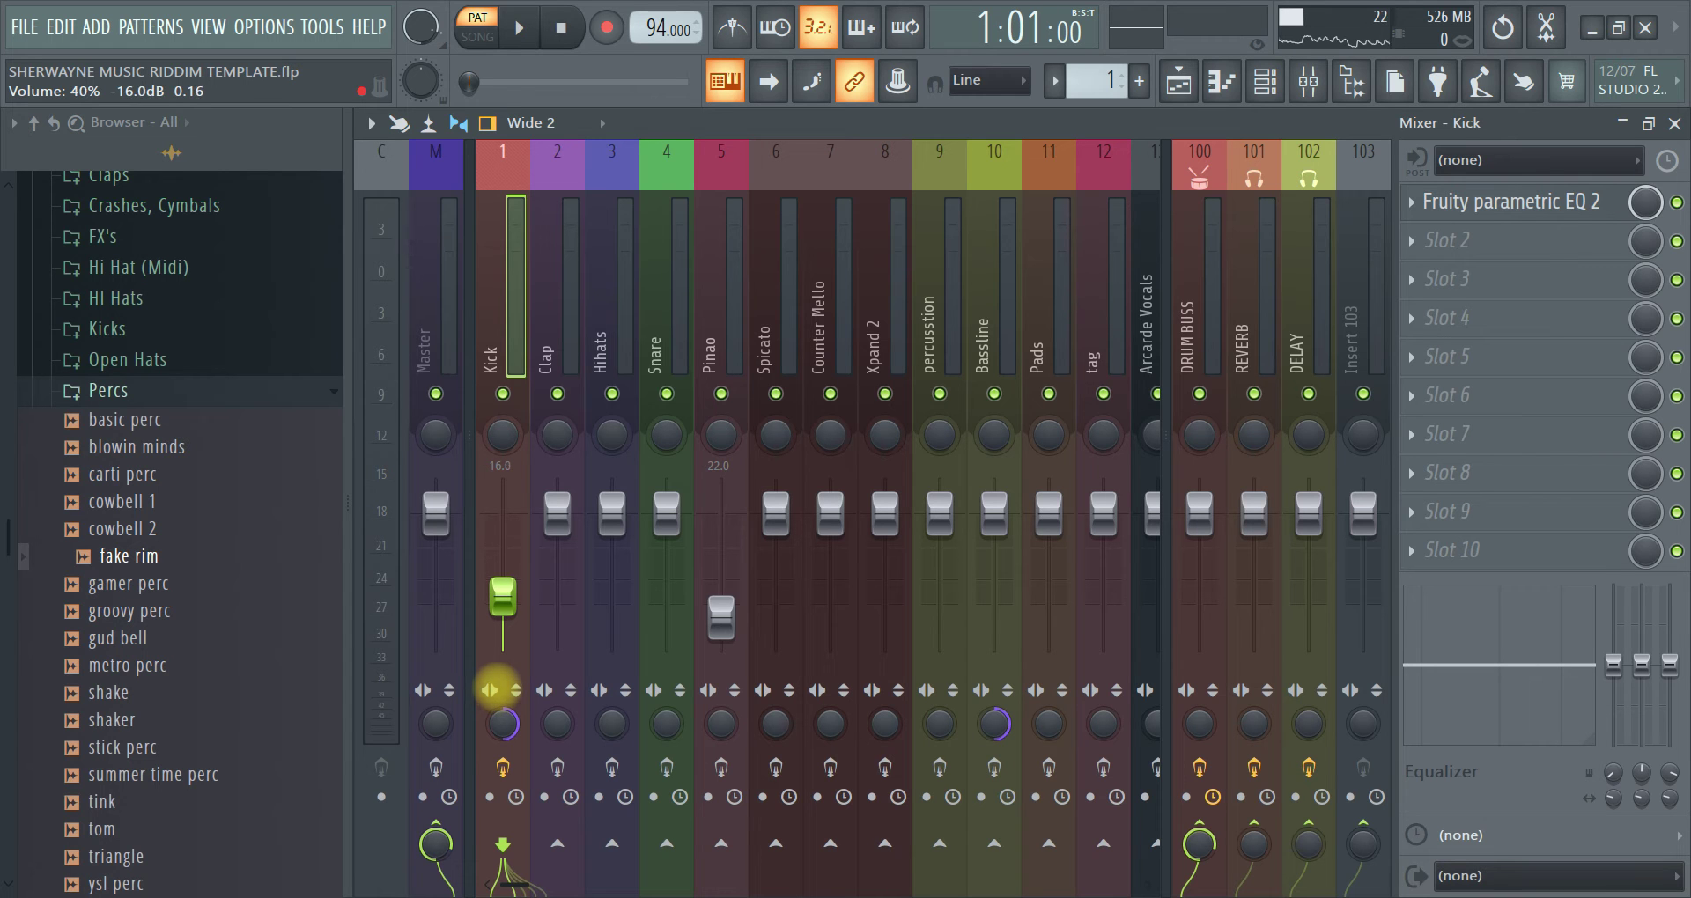
drag(666, 515, 640, 680)
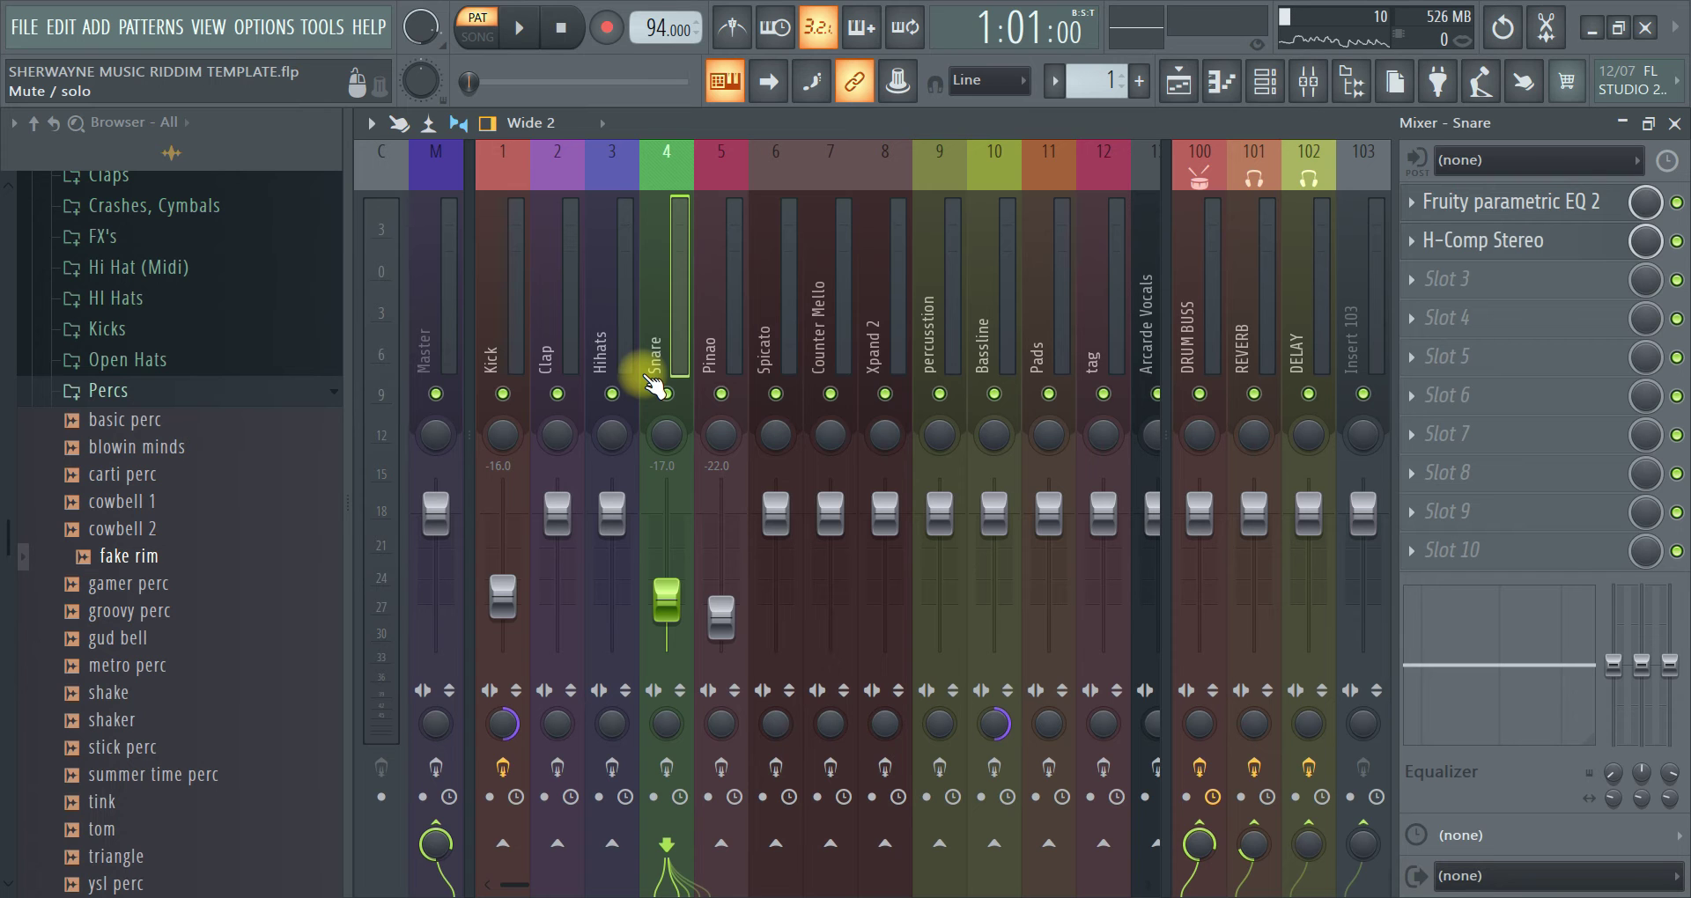
Lower the Pinao track's volume to -25.4 dB while the pattern plays, and stop playback
key(space)
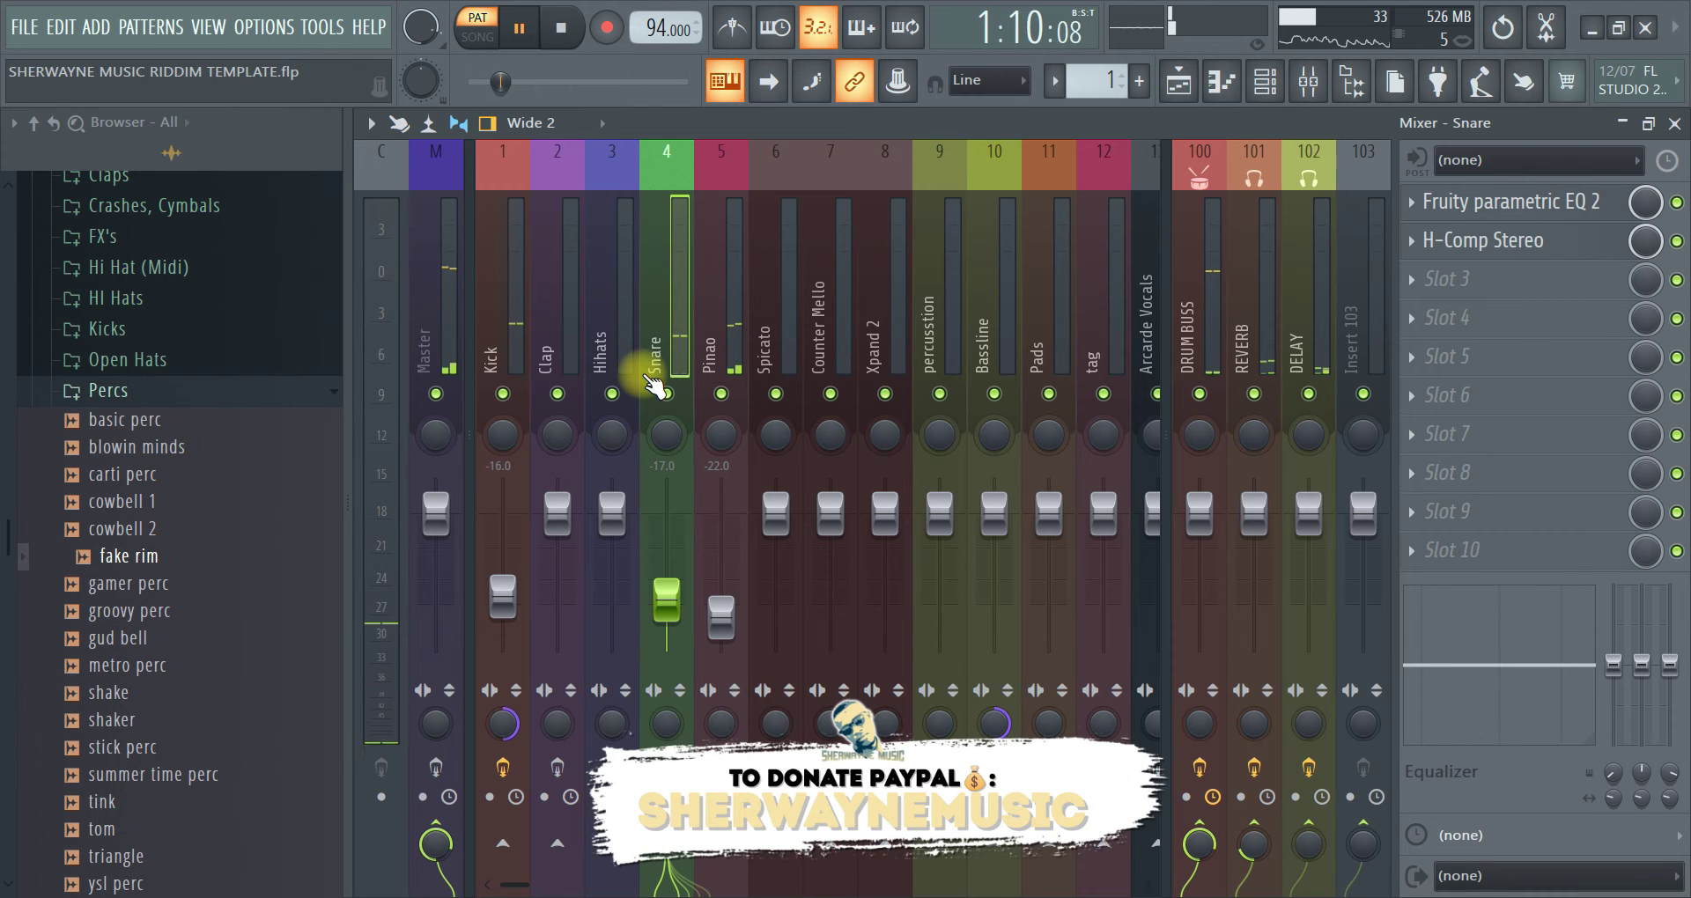
click(721, 619)
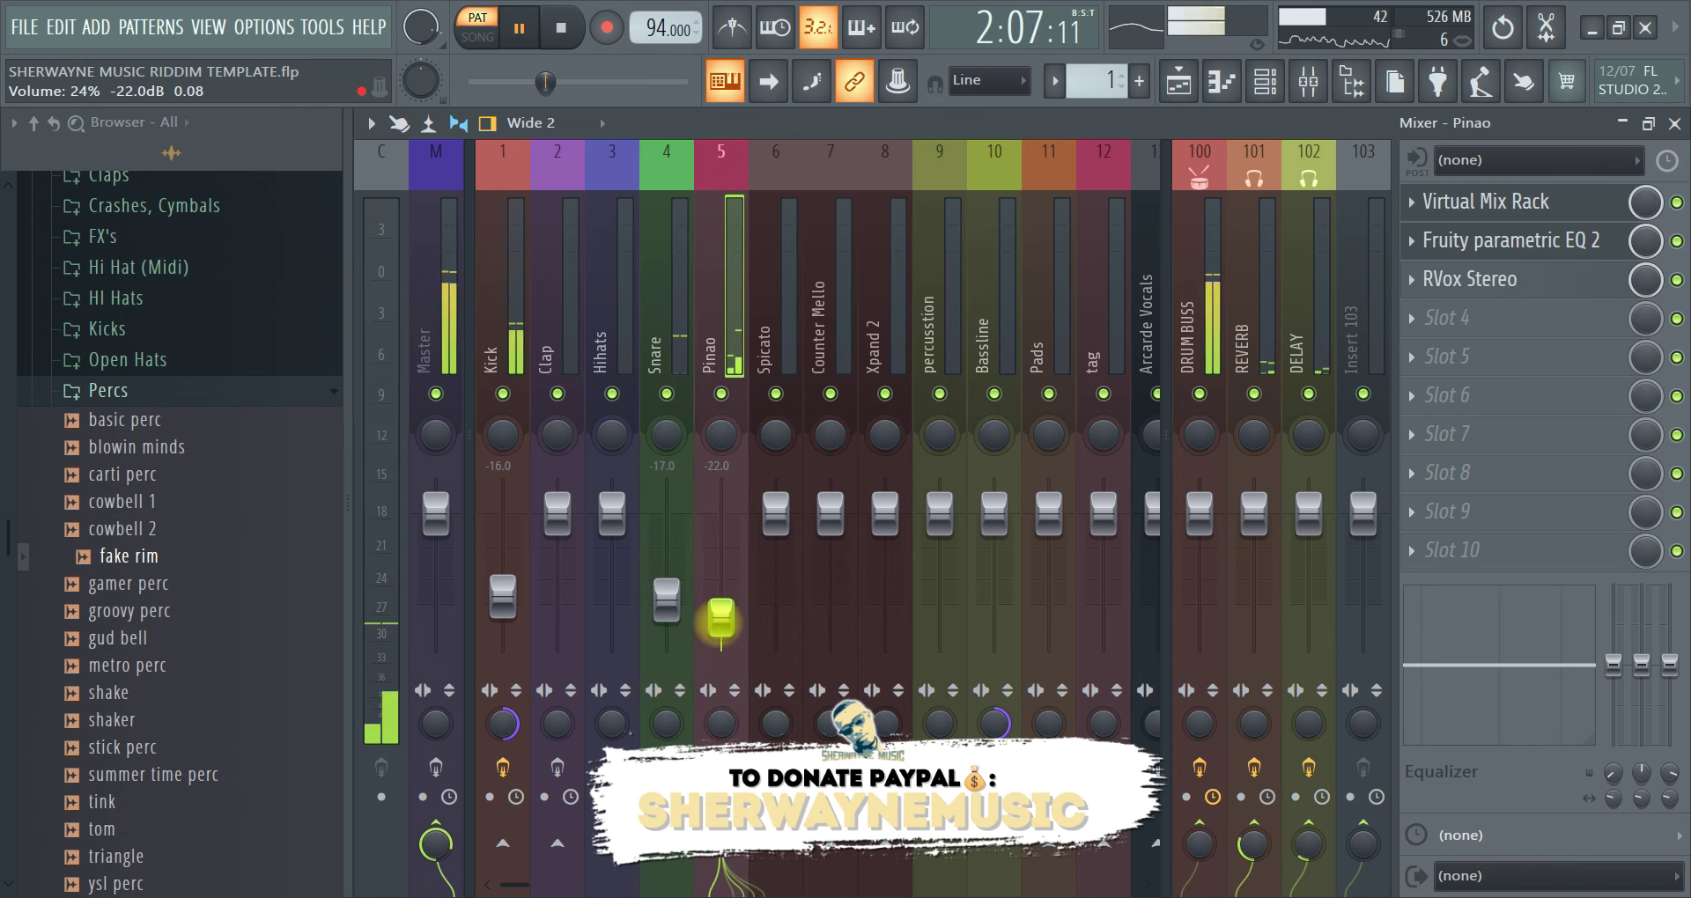
drag(721, 619, 721, 632)
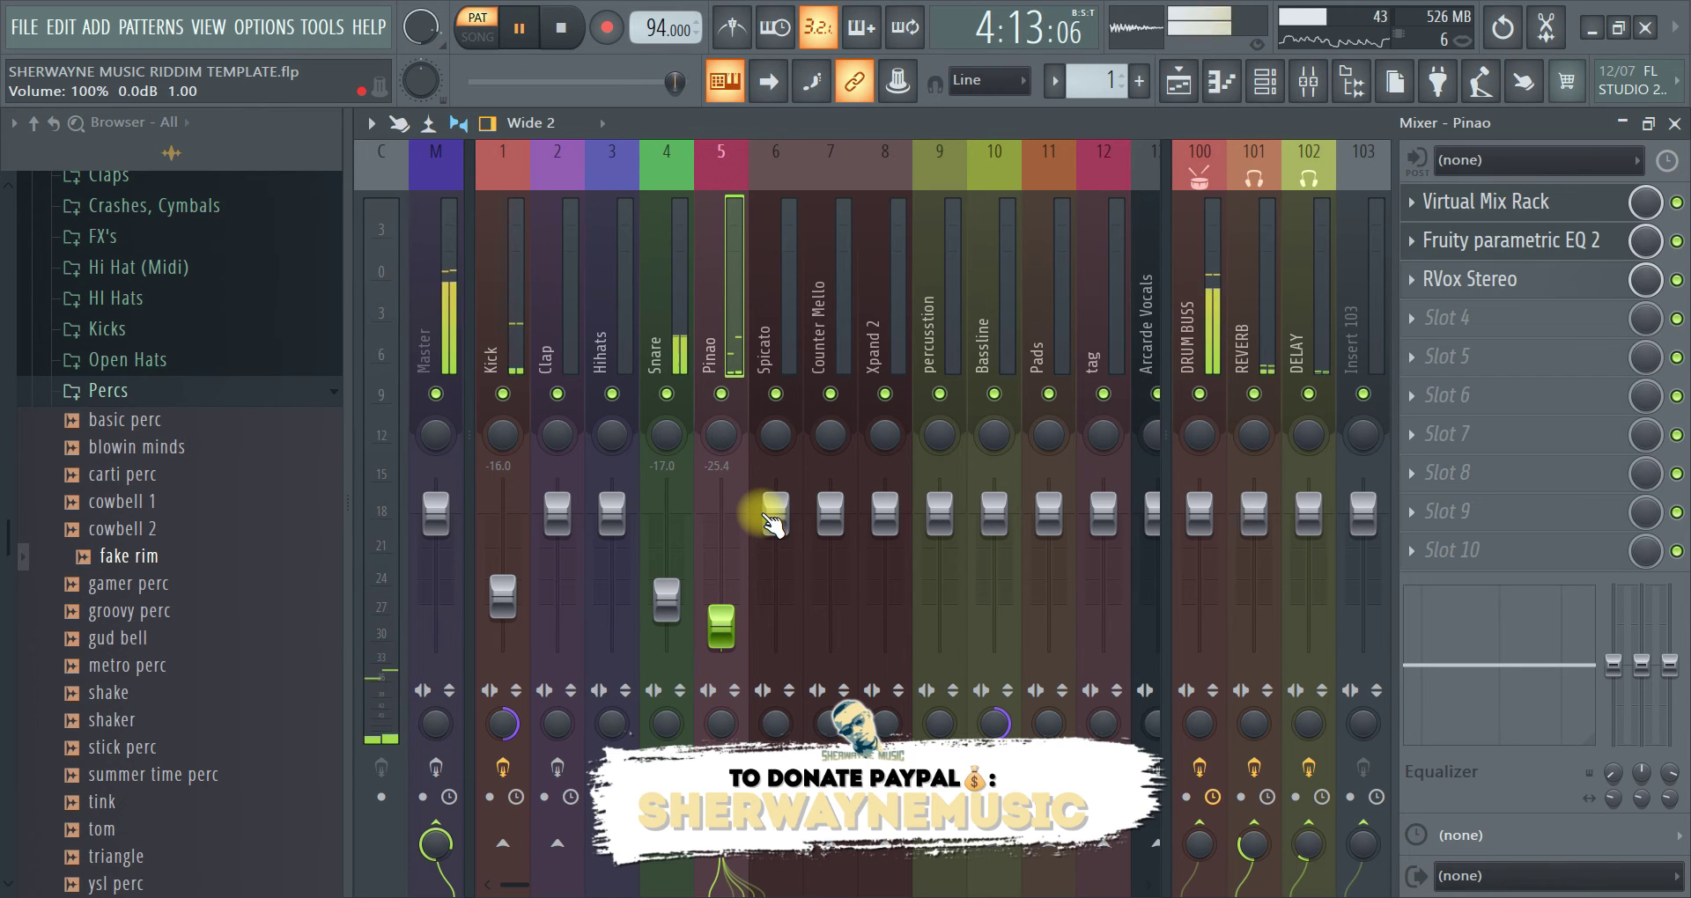
key(space)
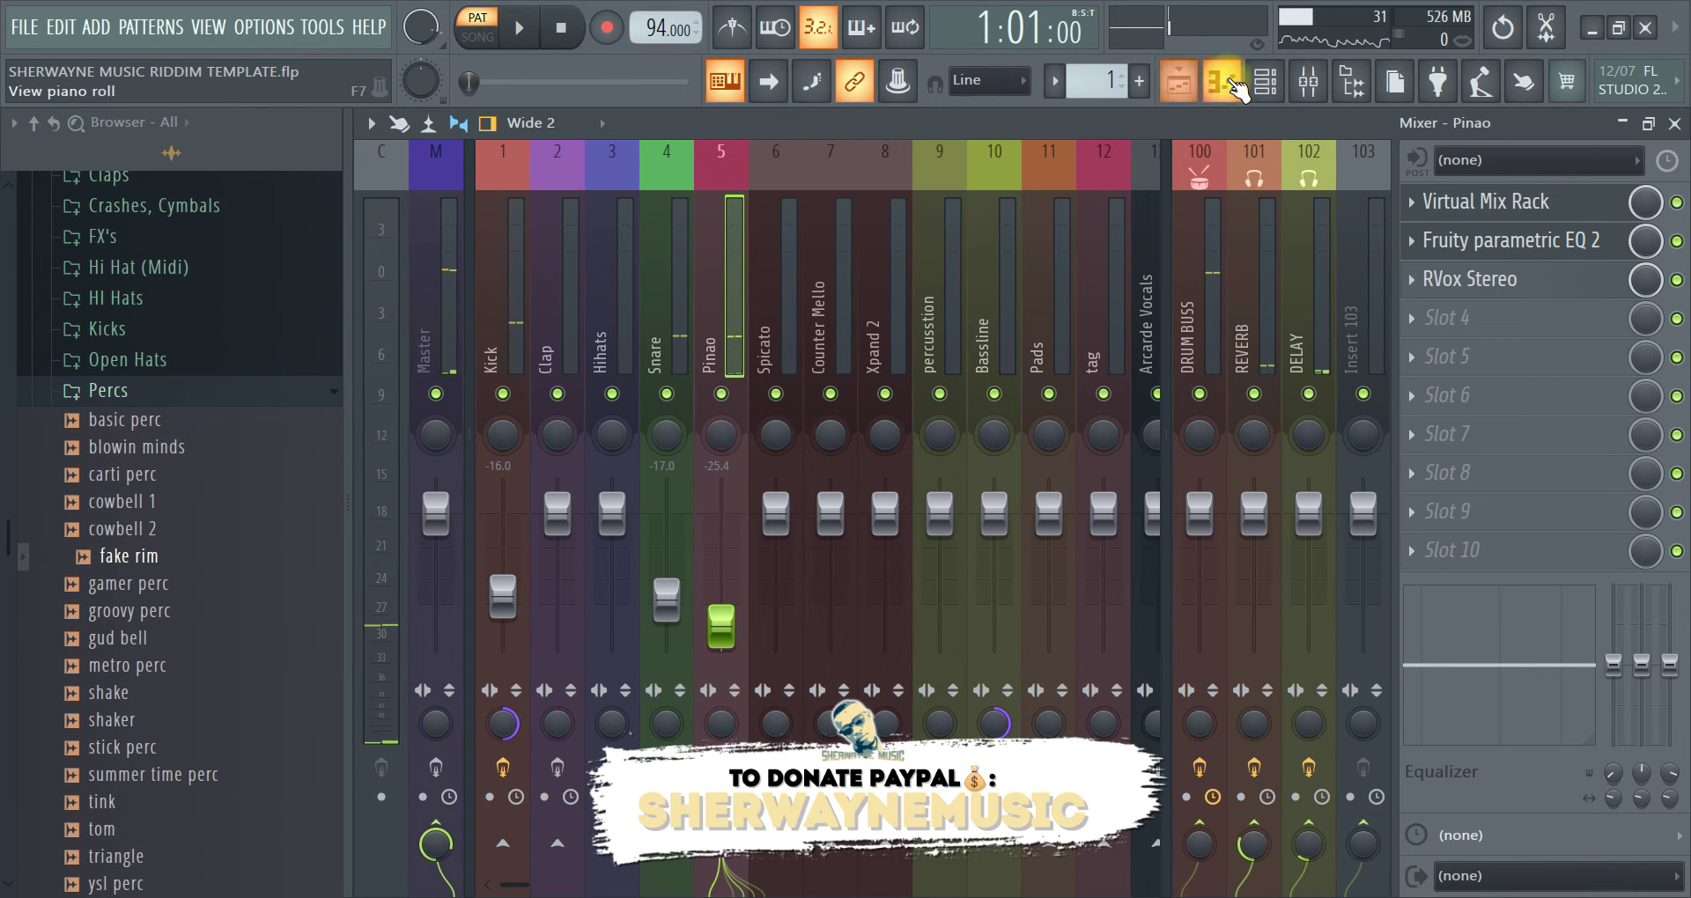
Audition samples in the Percs folder and add metro perc as a new channel routed to mixer track 2
click(1264, 81)
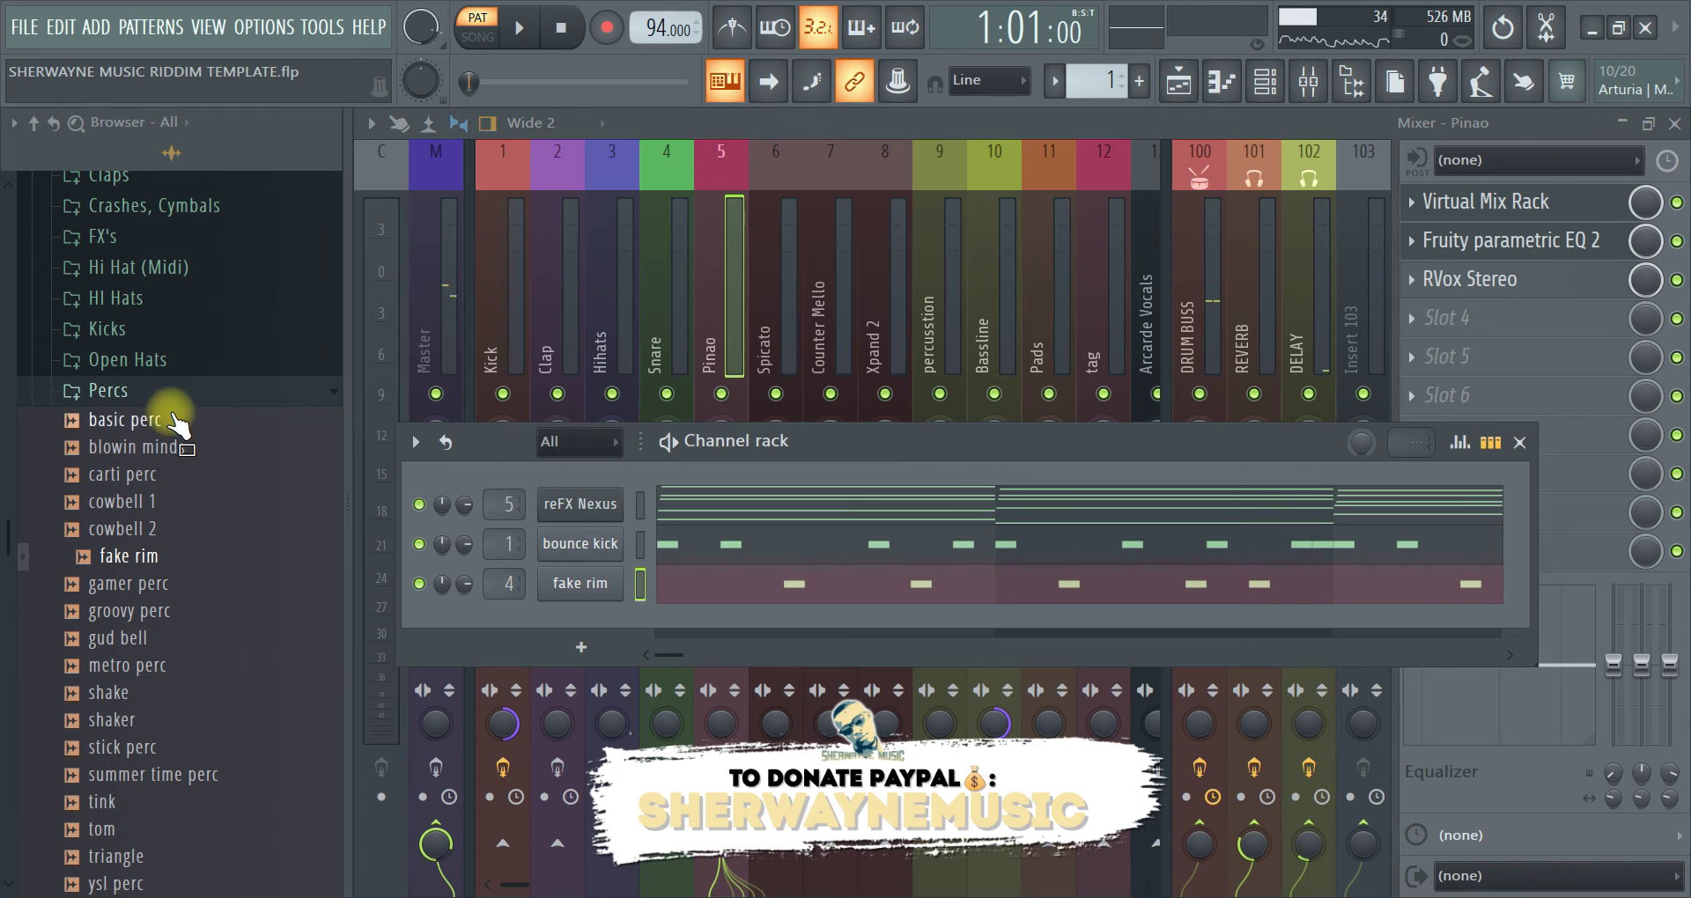
drag(157, 407, 160, 656)
click(132, 638)
click(139, 667)
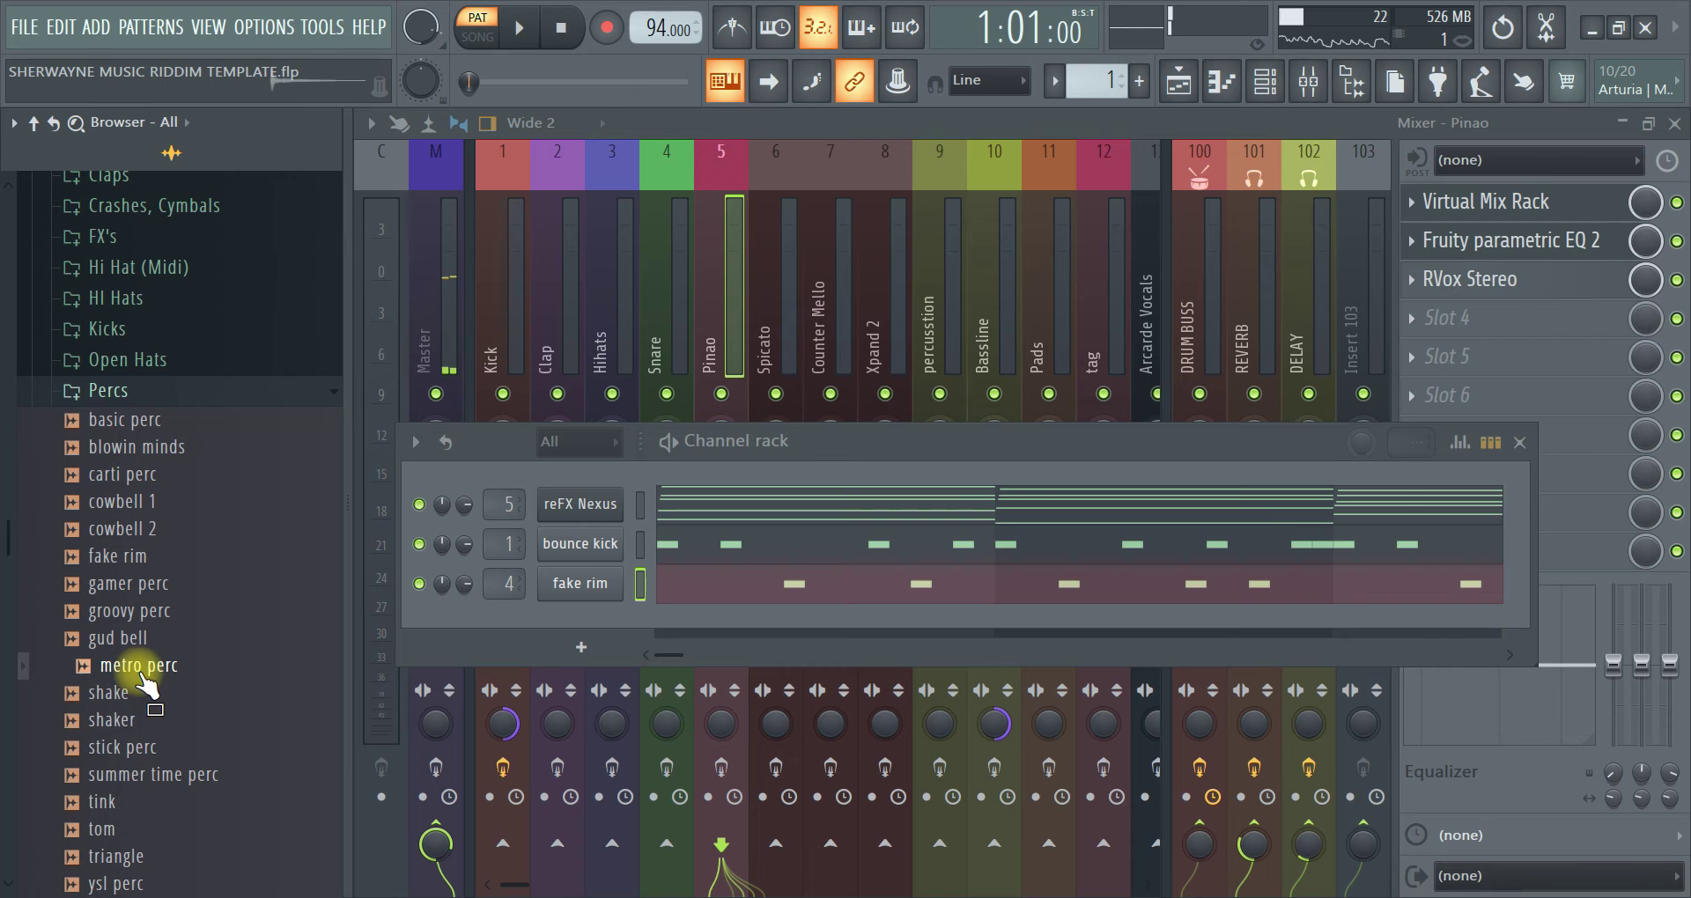
click(123, 721)
click(127, 748)
click(132, 775)
click(123, 801)
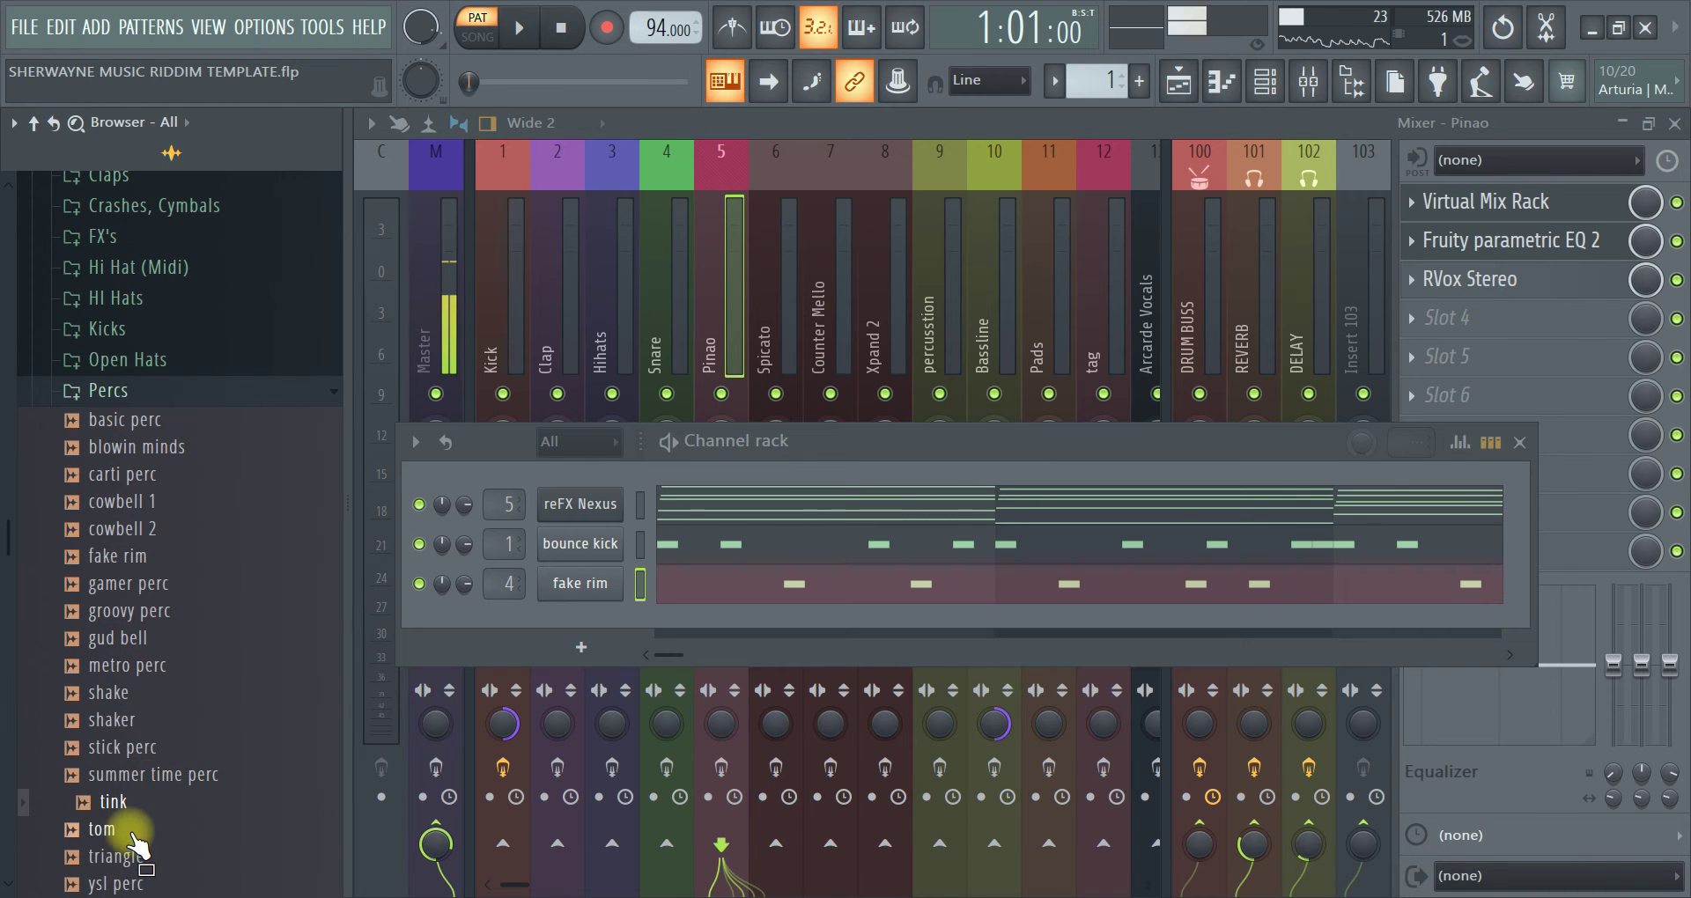
drag(140, 667, 571, 622)
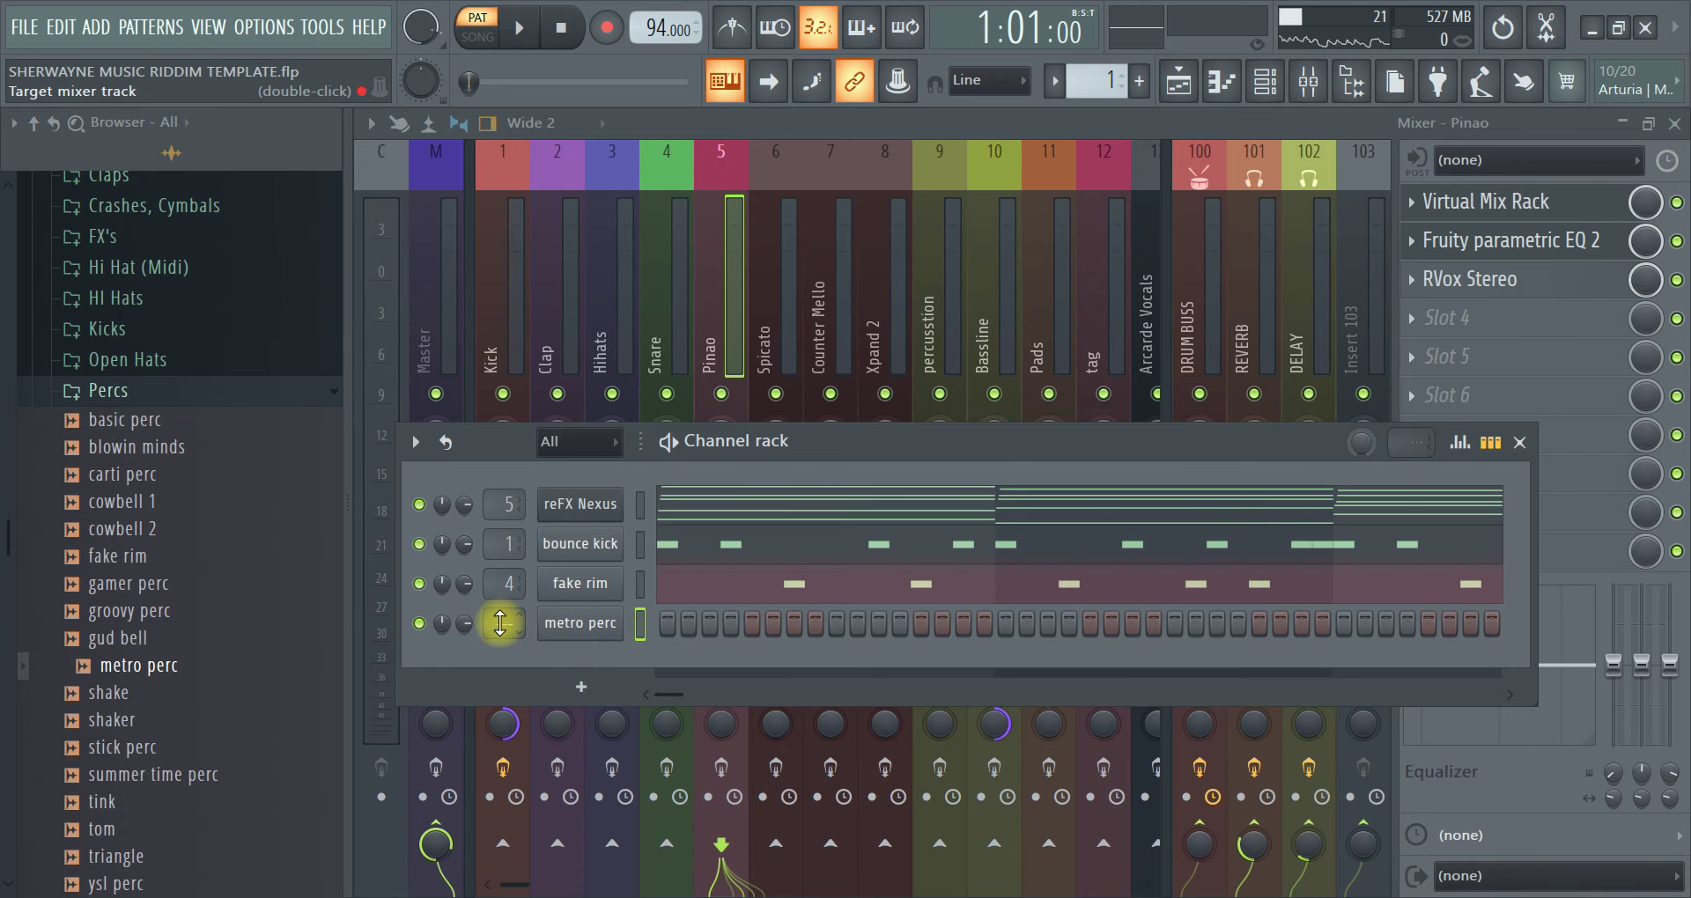
scroll(501, 623, up, 2)
Program metro perc hits at C5 on the fourth beat of bars 1 and 3 only
right_click(599, 622)
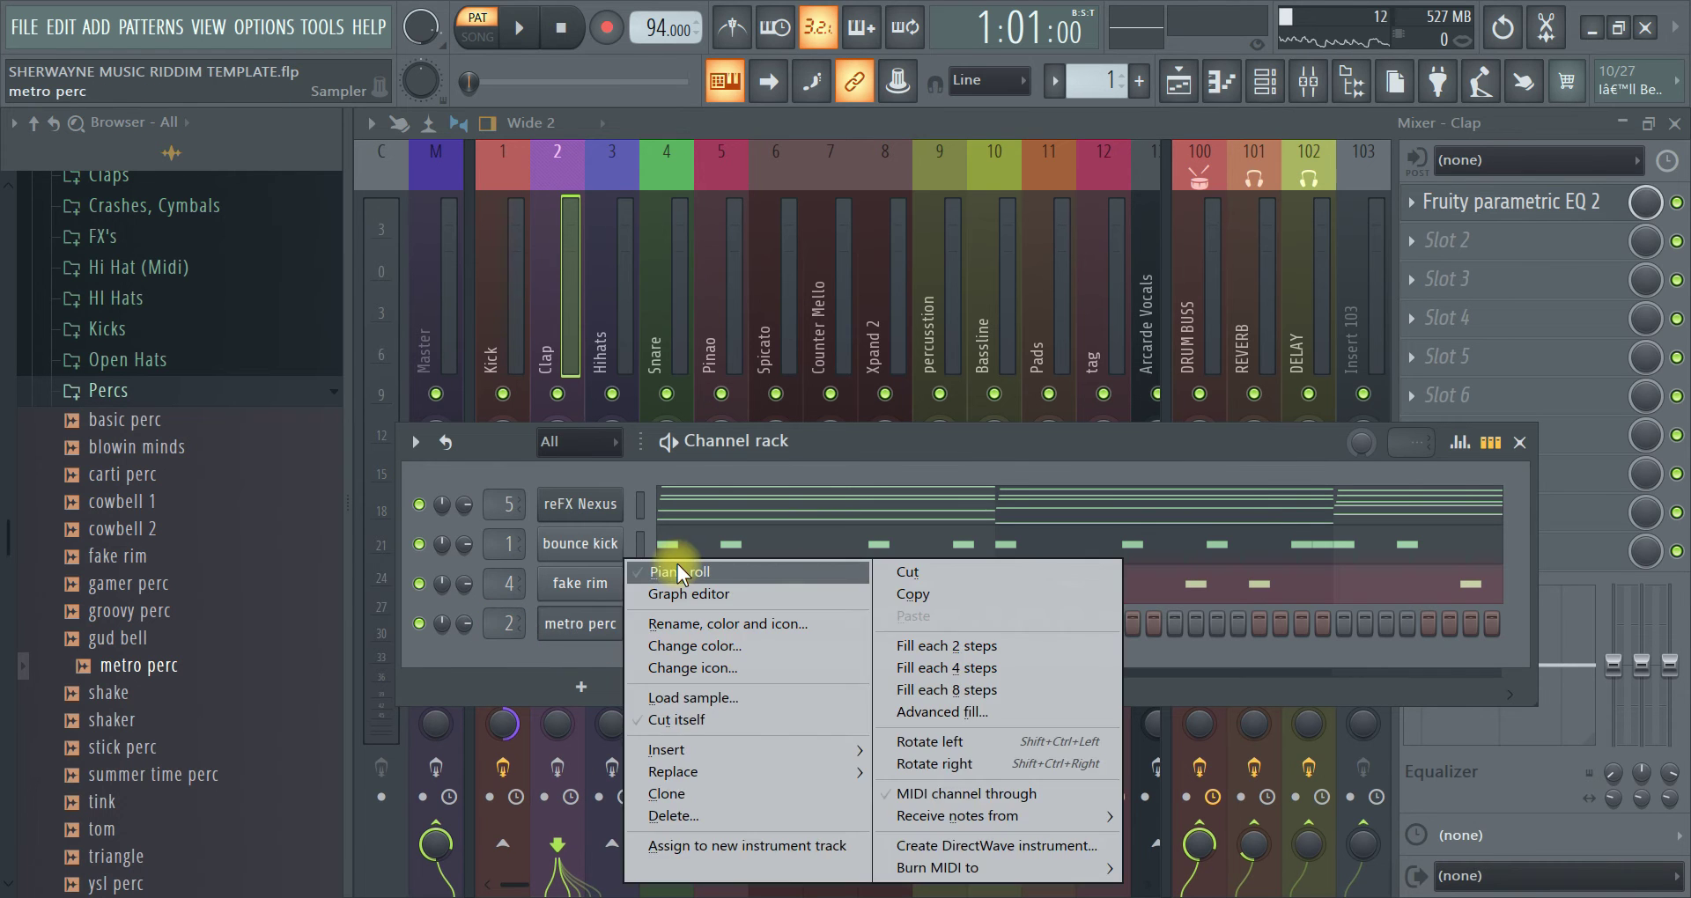
click(673, 550)
drag(695, 150, 141, 201)
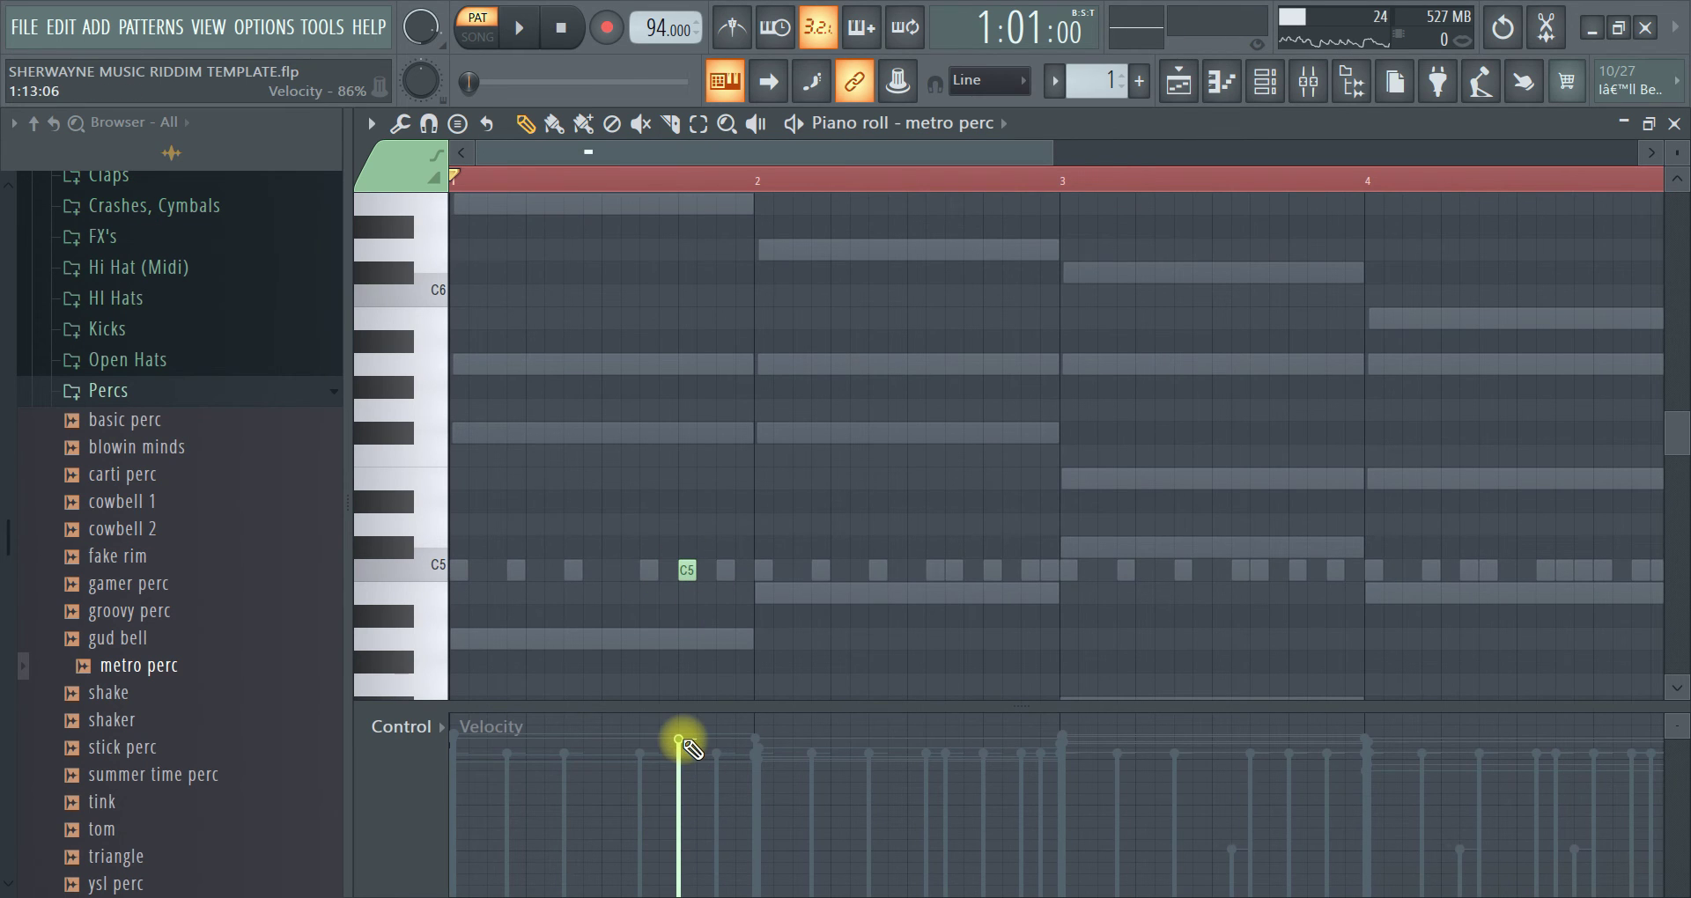
click(988, 570)
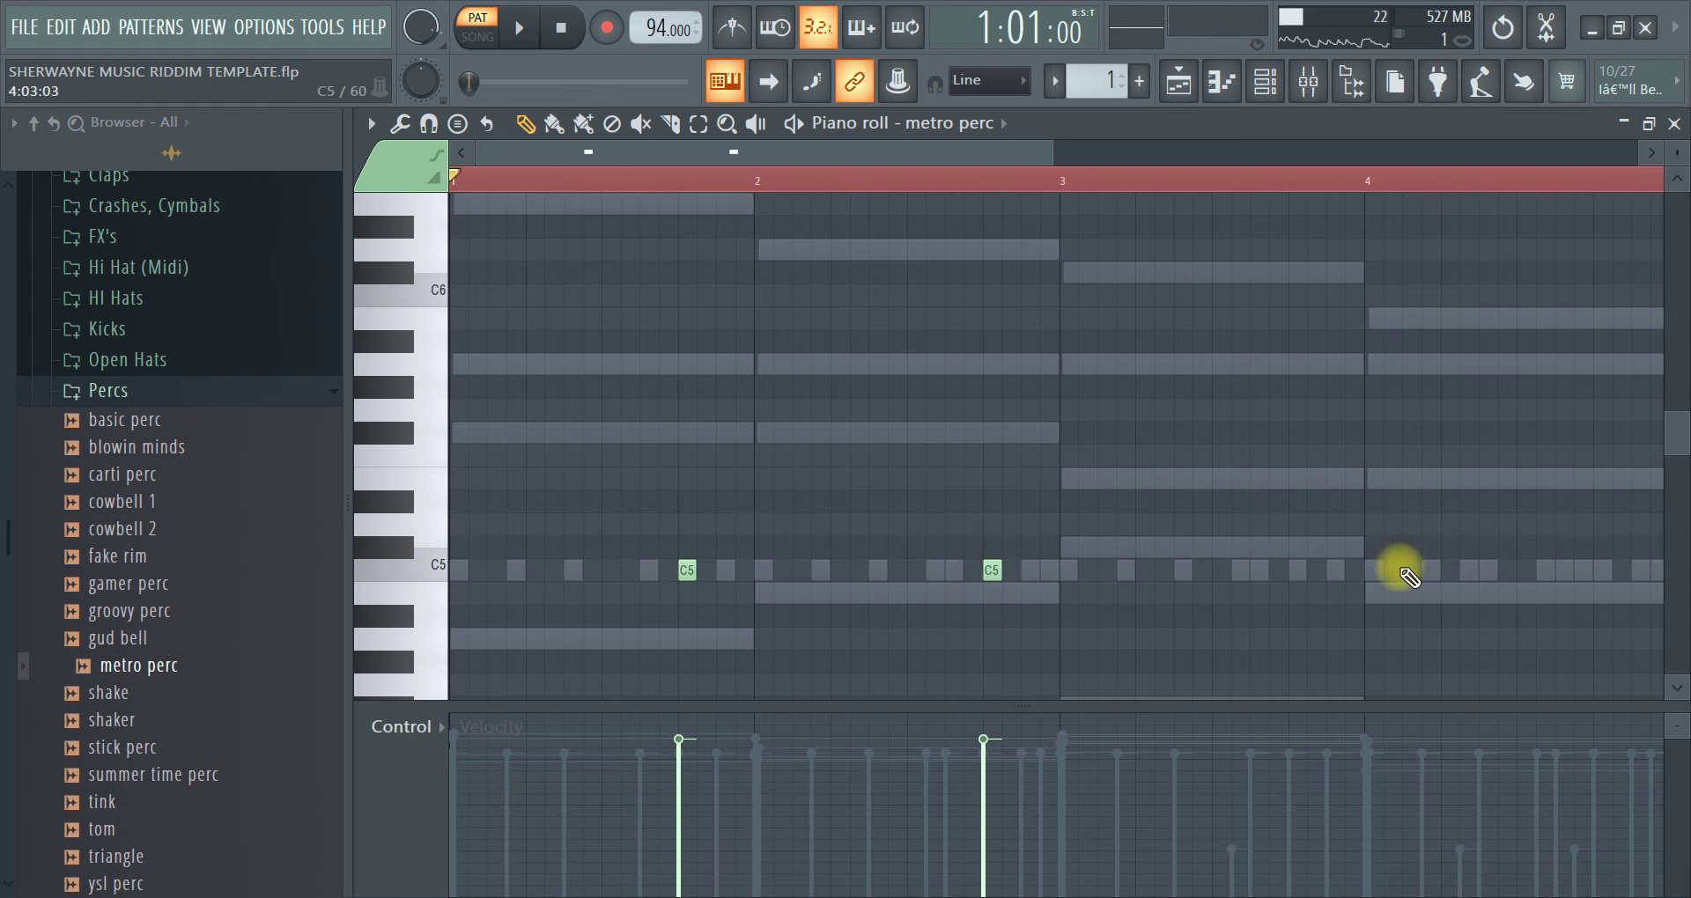
click(1304, 574)
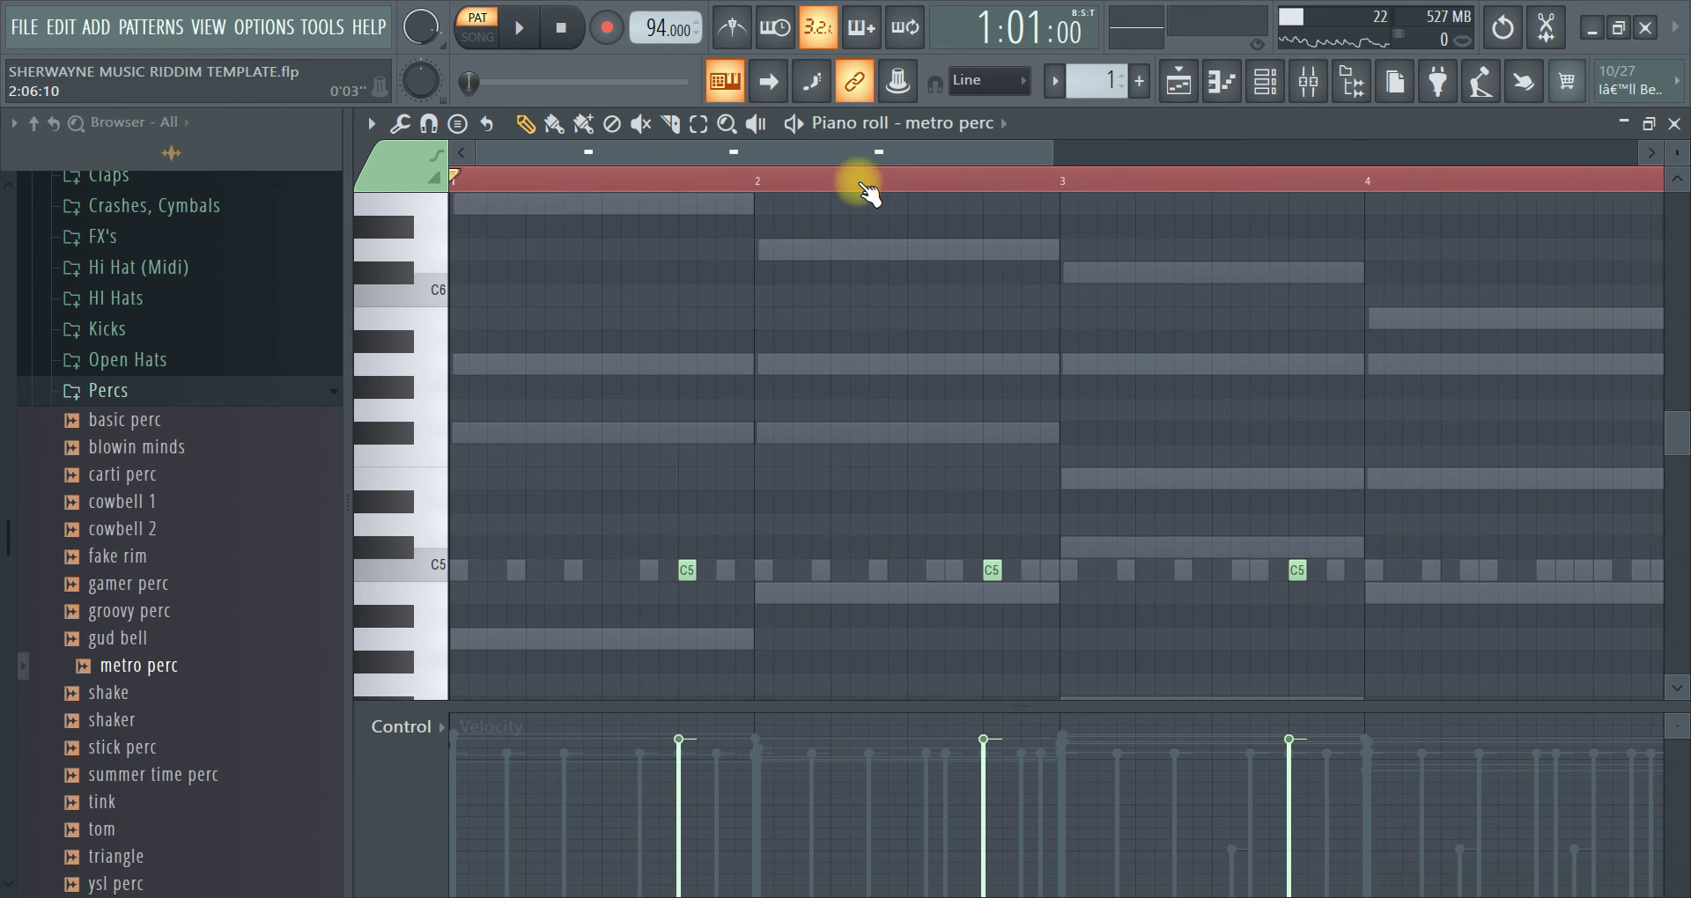
scroll(868, 185, down, 2)
right_click(833, 573)
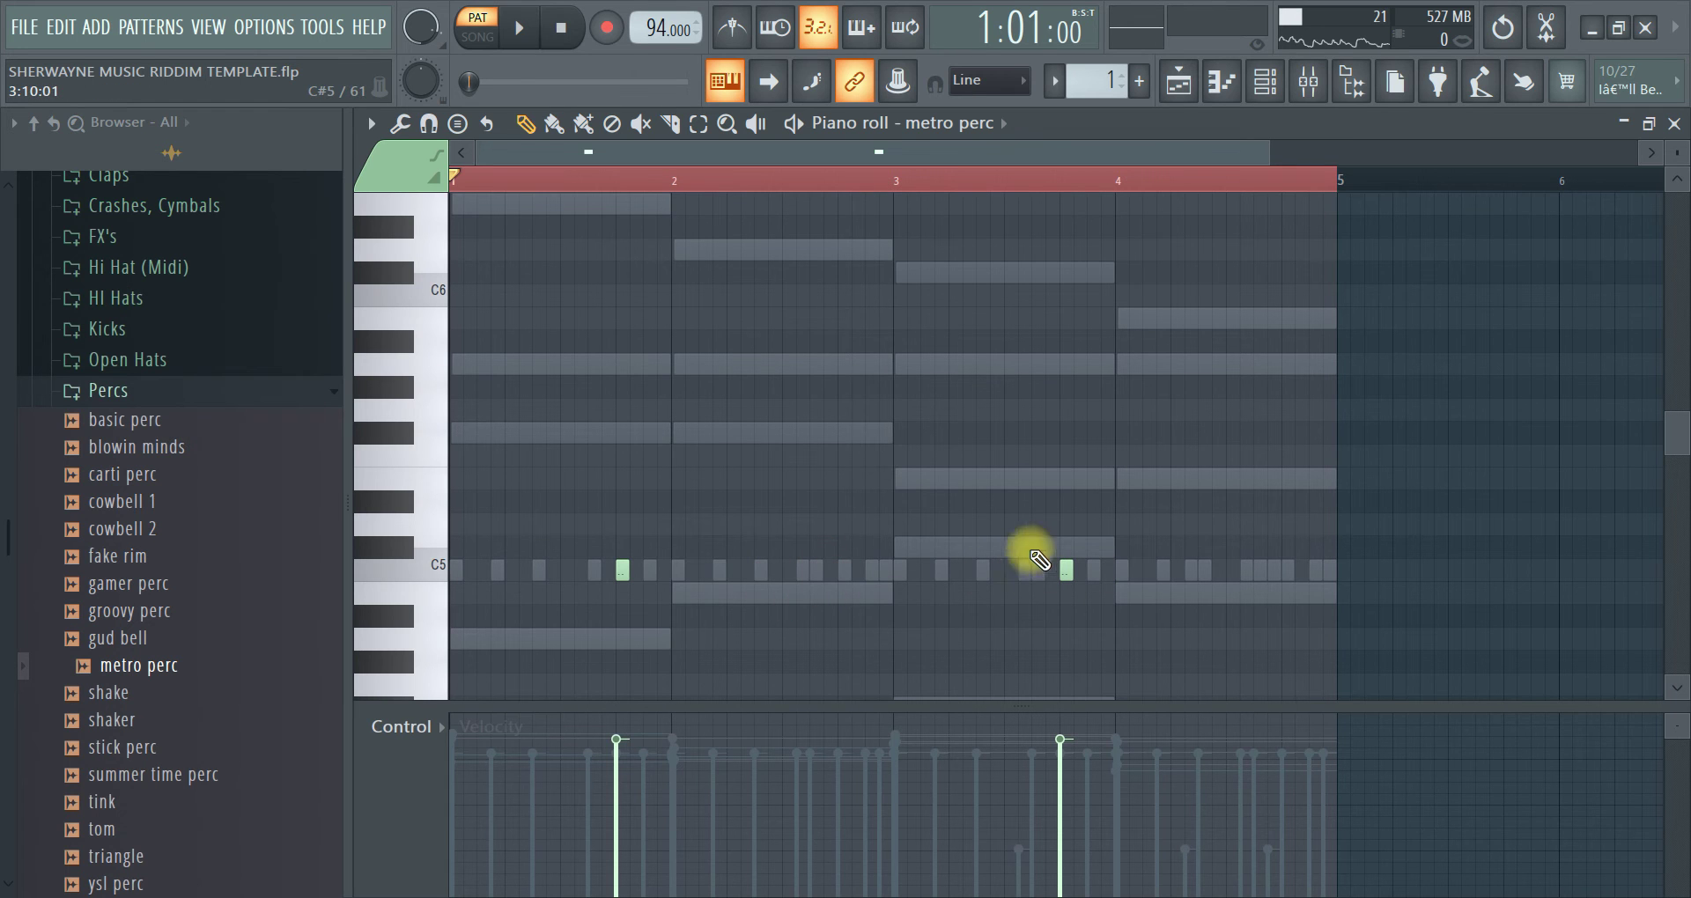
Raise the velocity of all bounce kick notes to the maximum
key(F6)
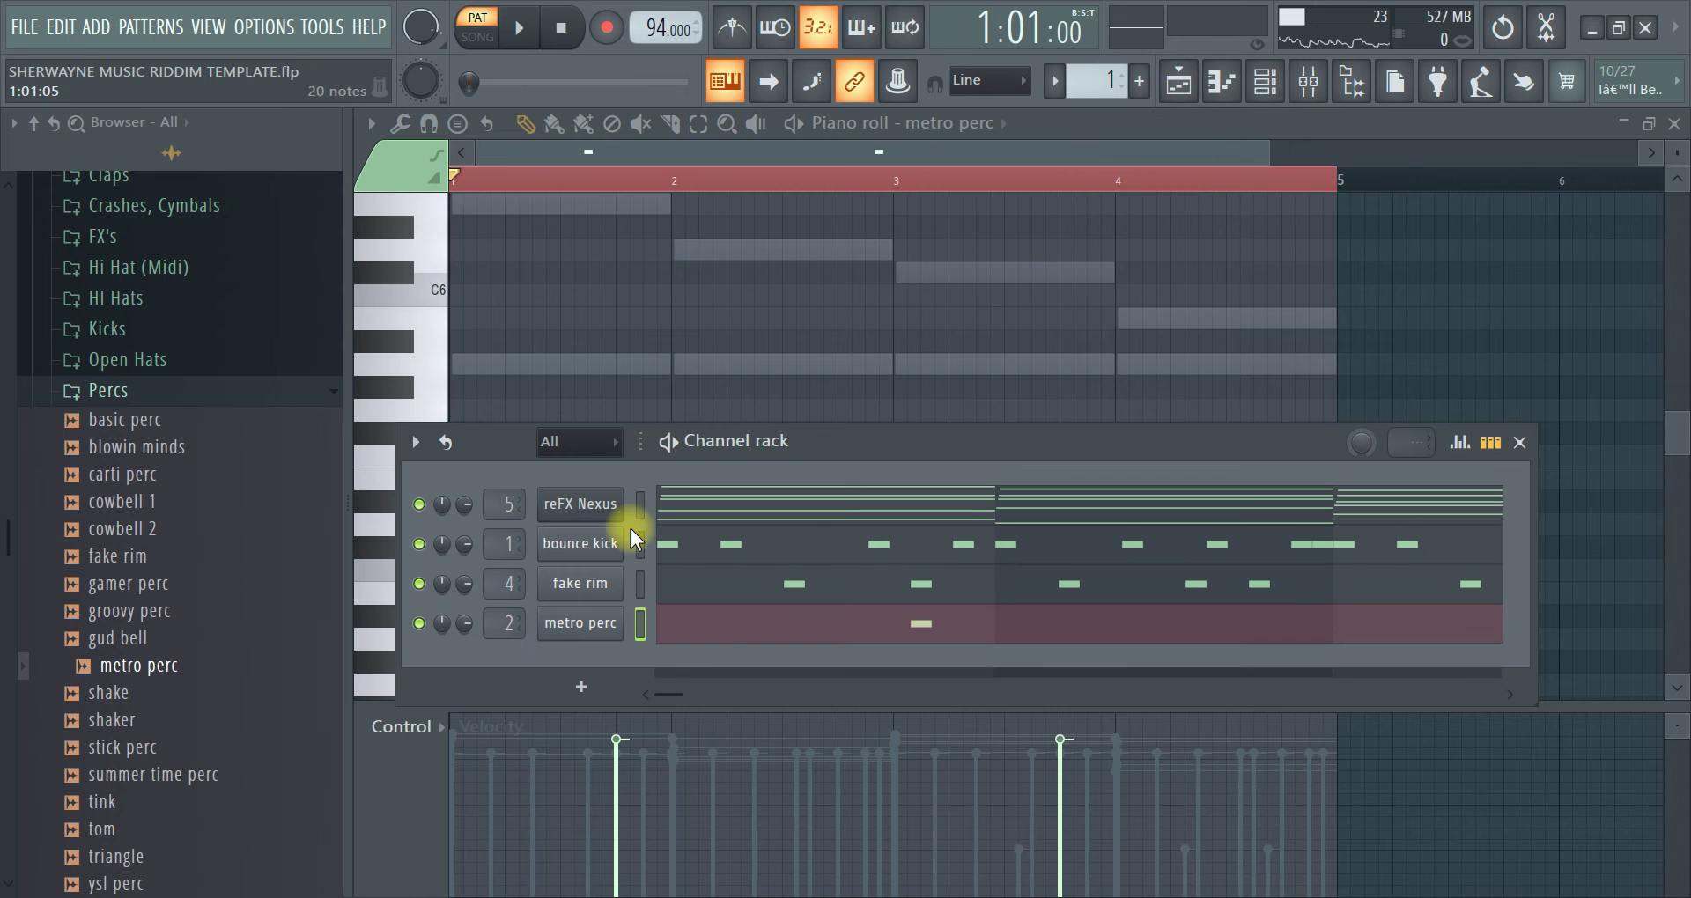
click(666, 543)
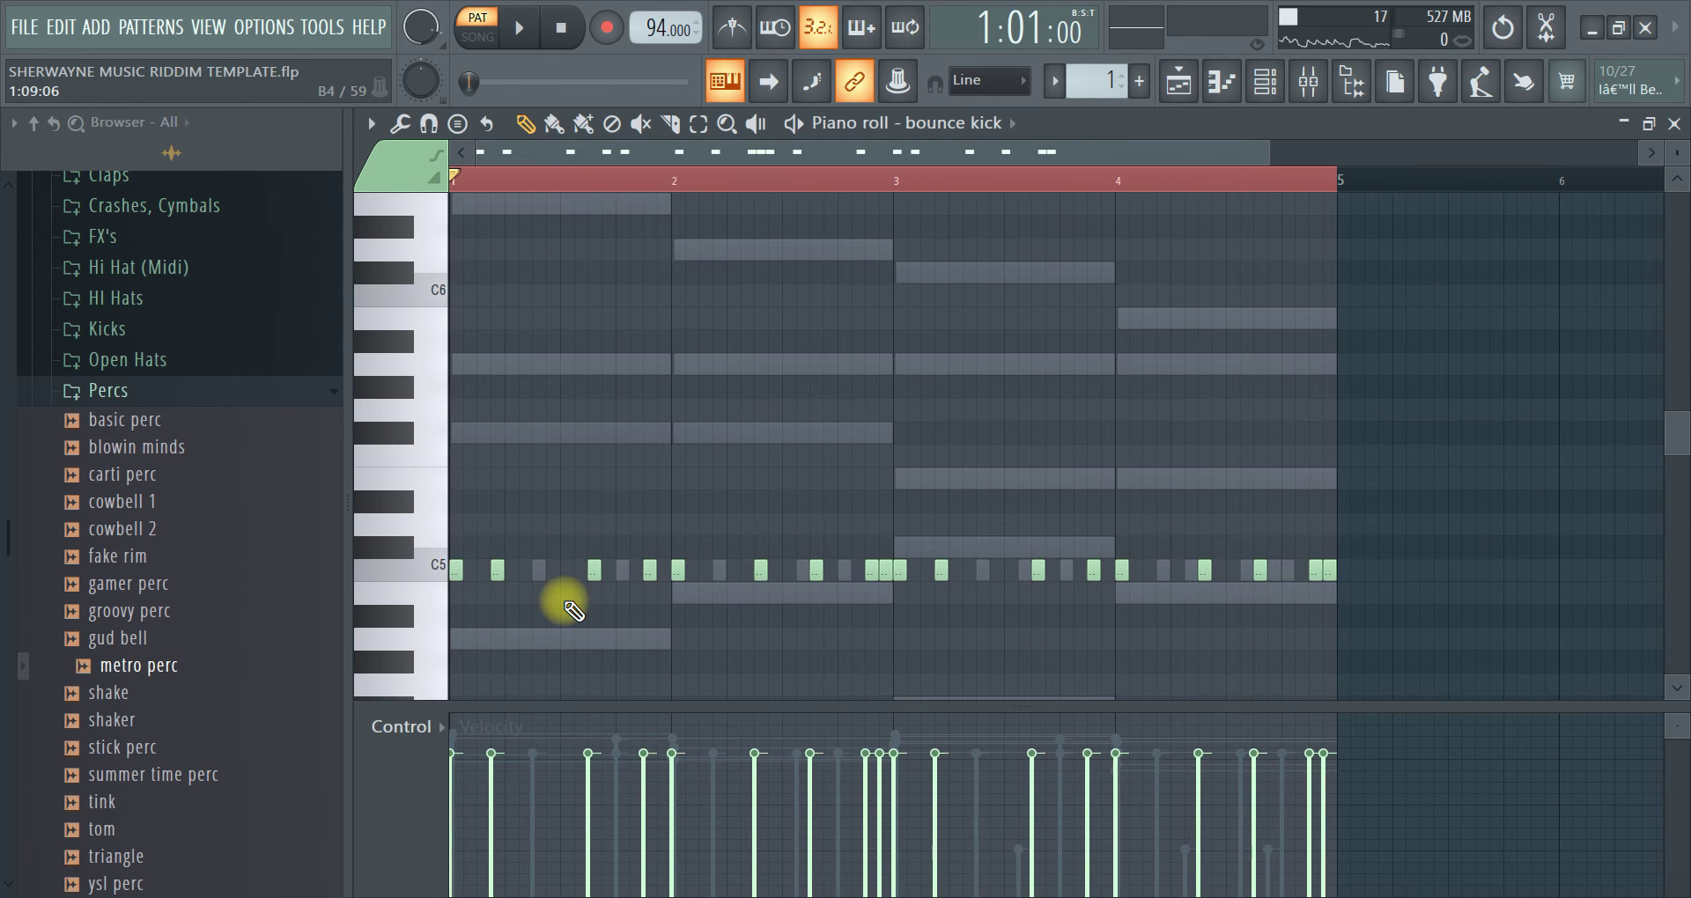
key(ctrl+a)
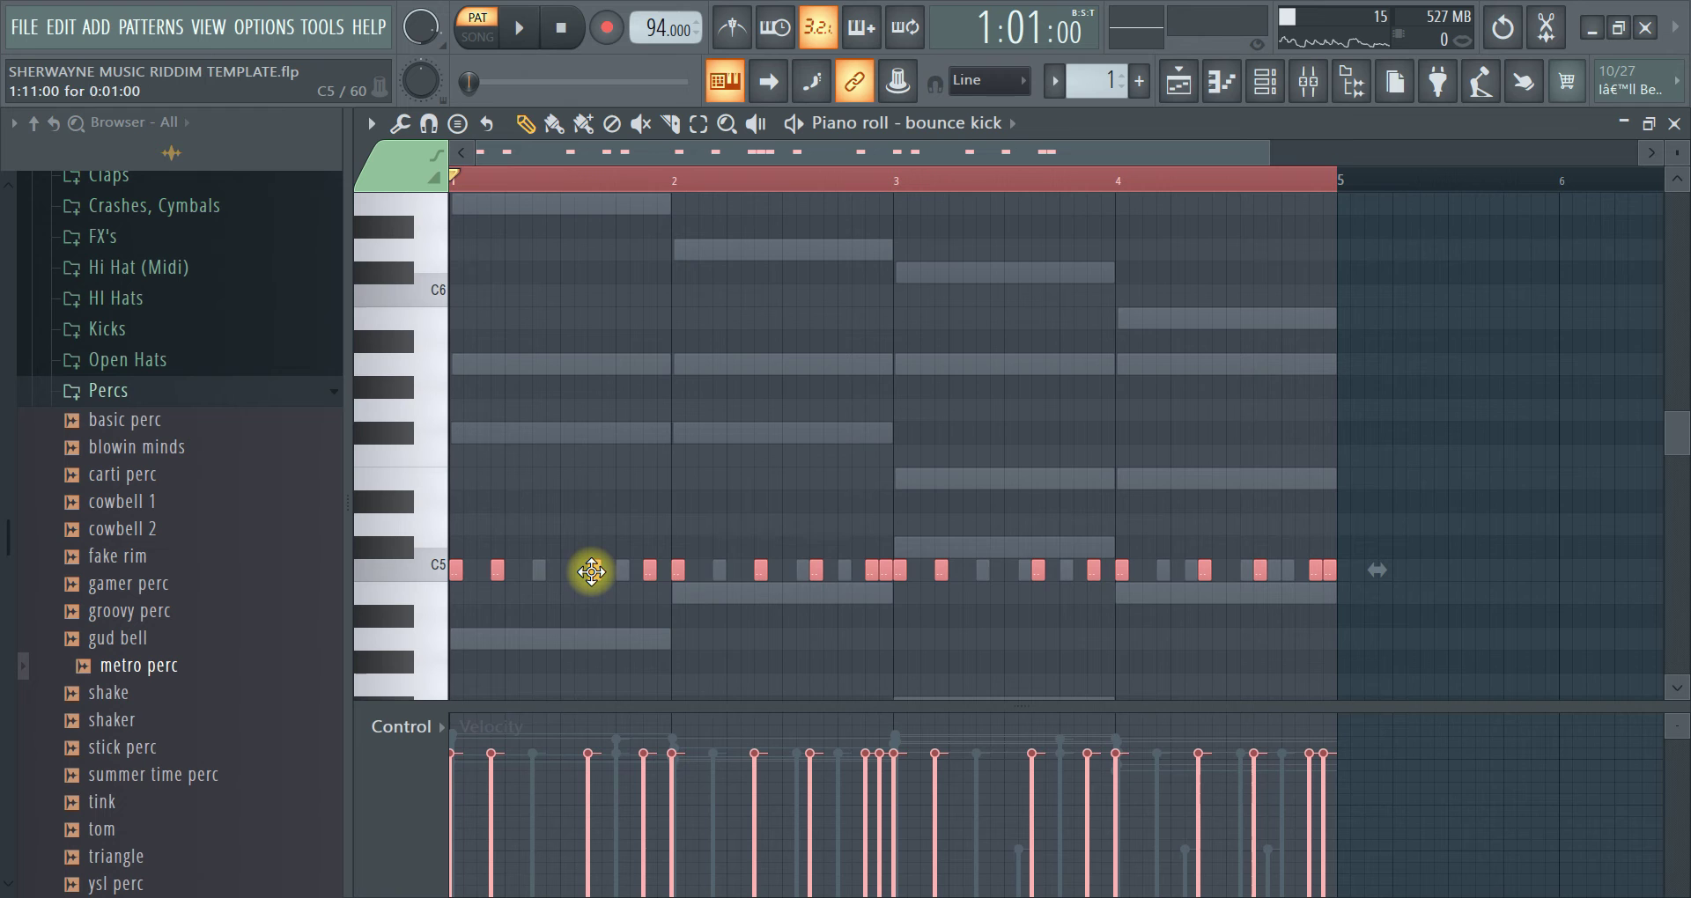
scroll(574, 578, up, 4)
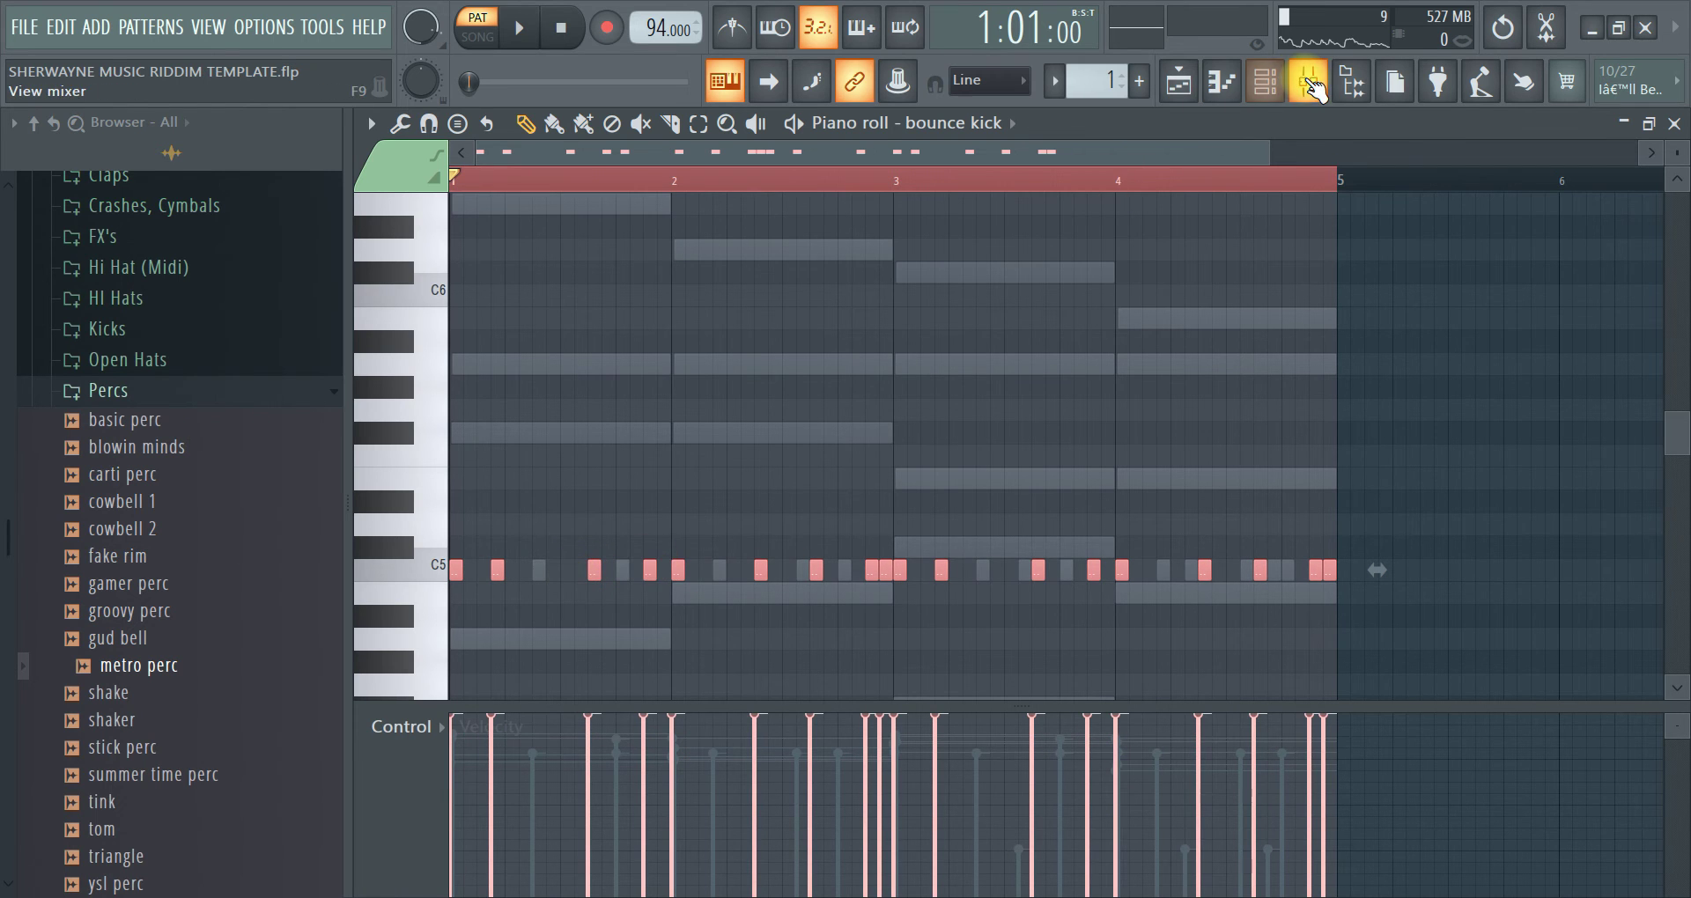
Lower the Clap track's volume to -25.0 dB, listening to the pattern before and after the change
click(1308, 81)
key(space)
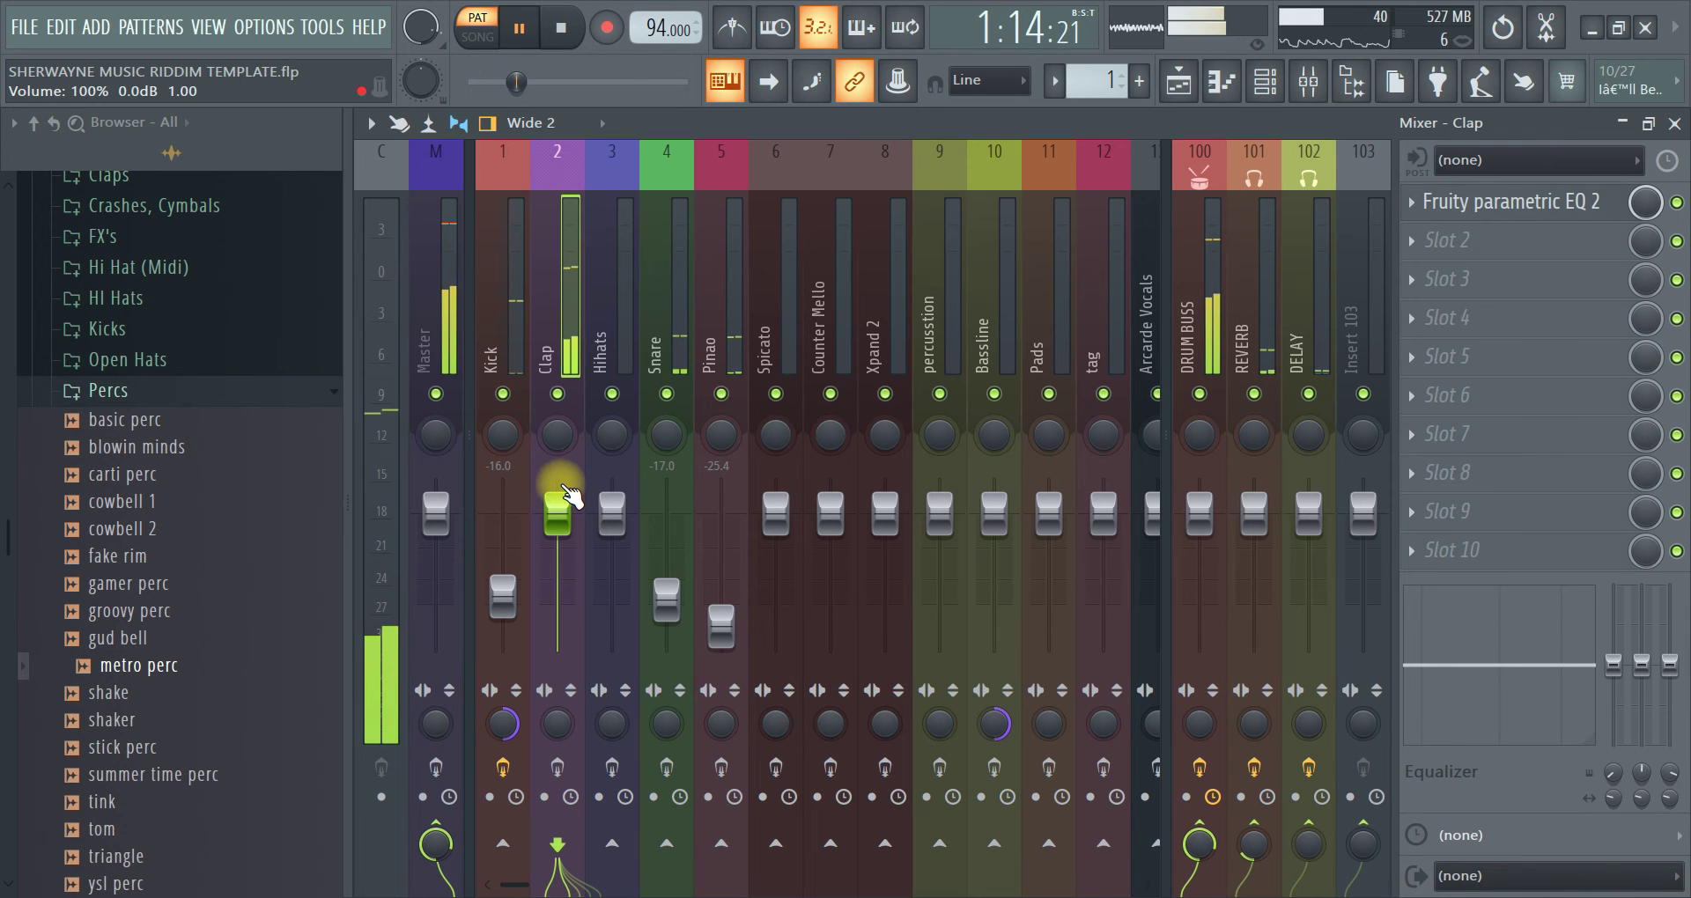
key(space)
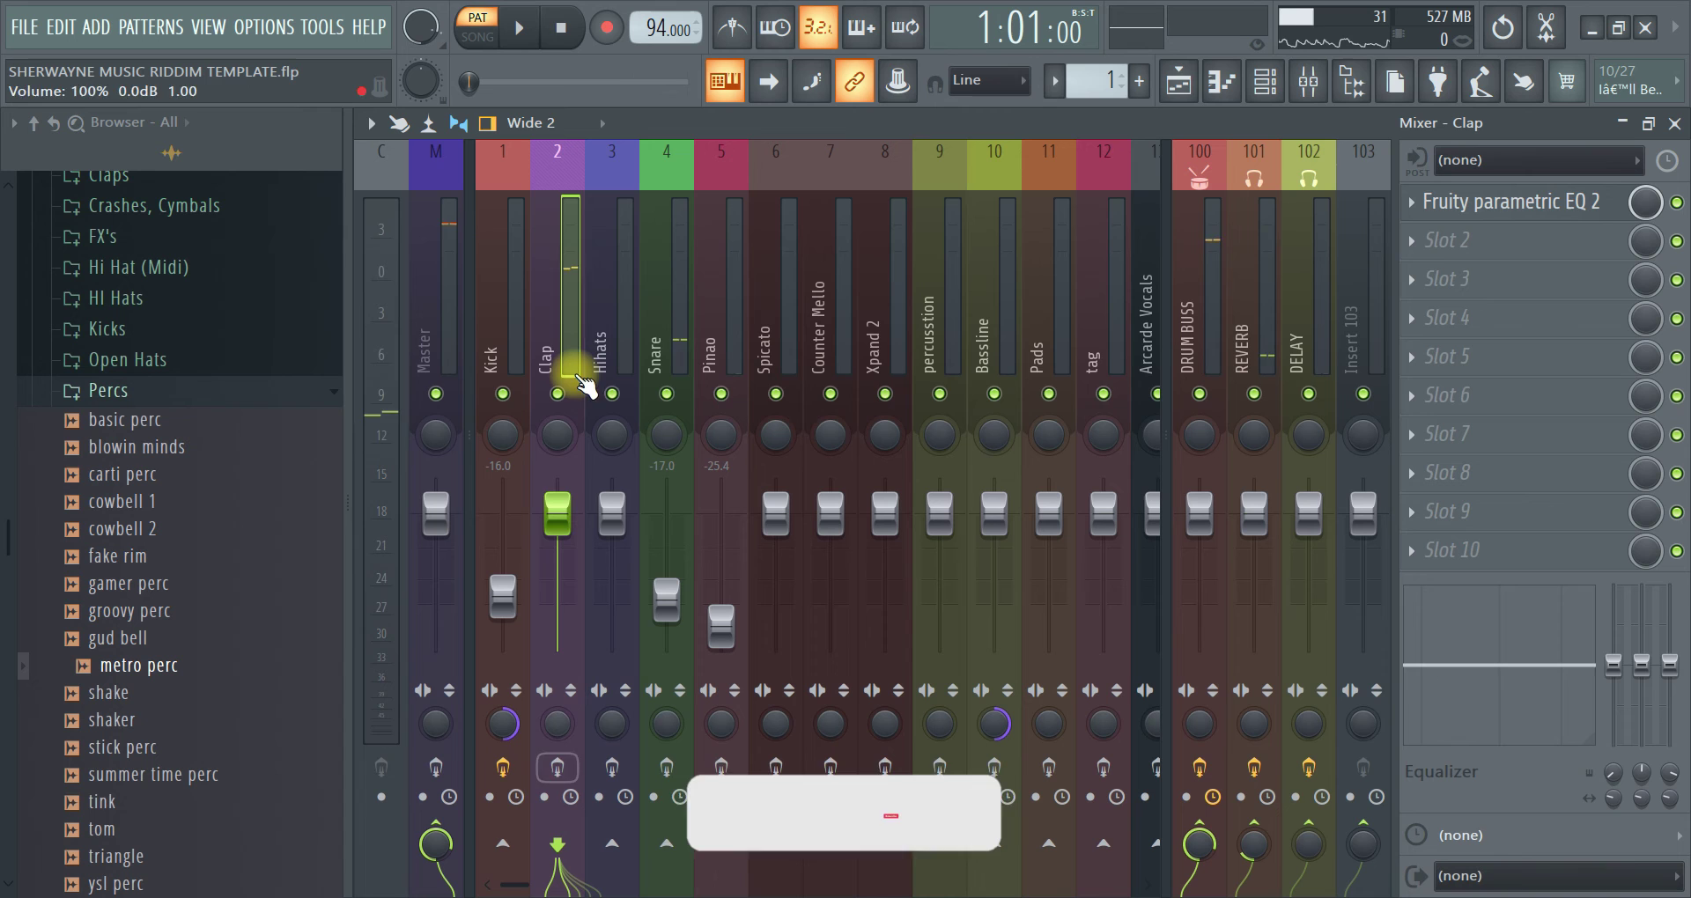
drag(557, 513, 543, 730)
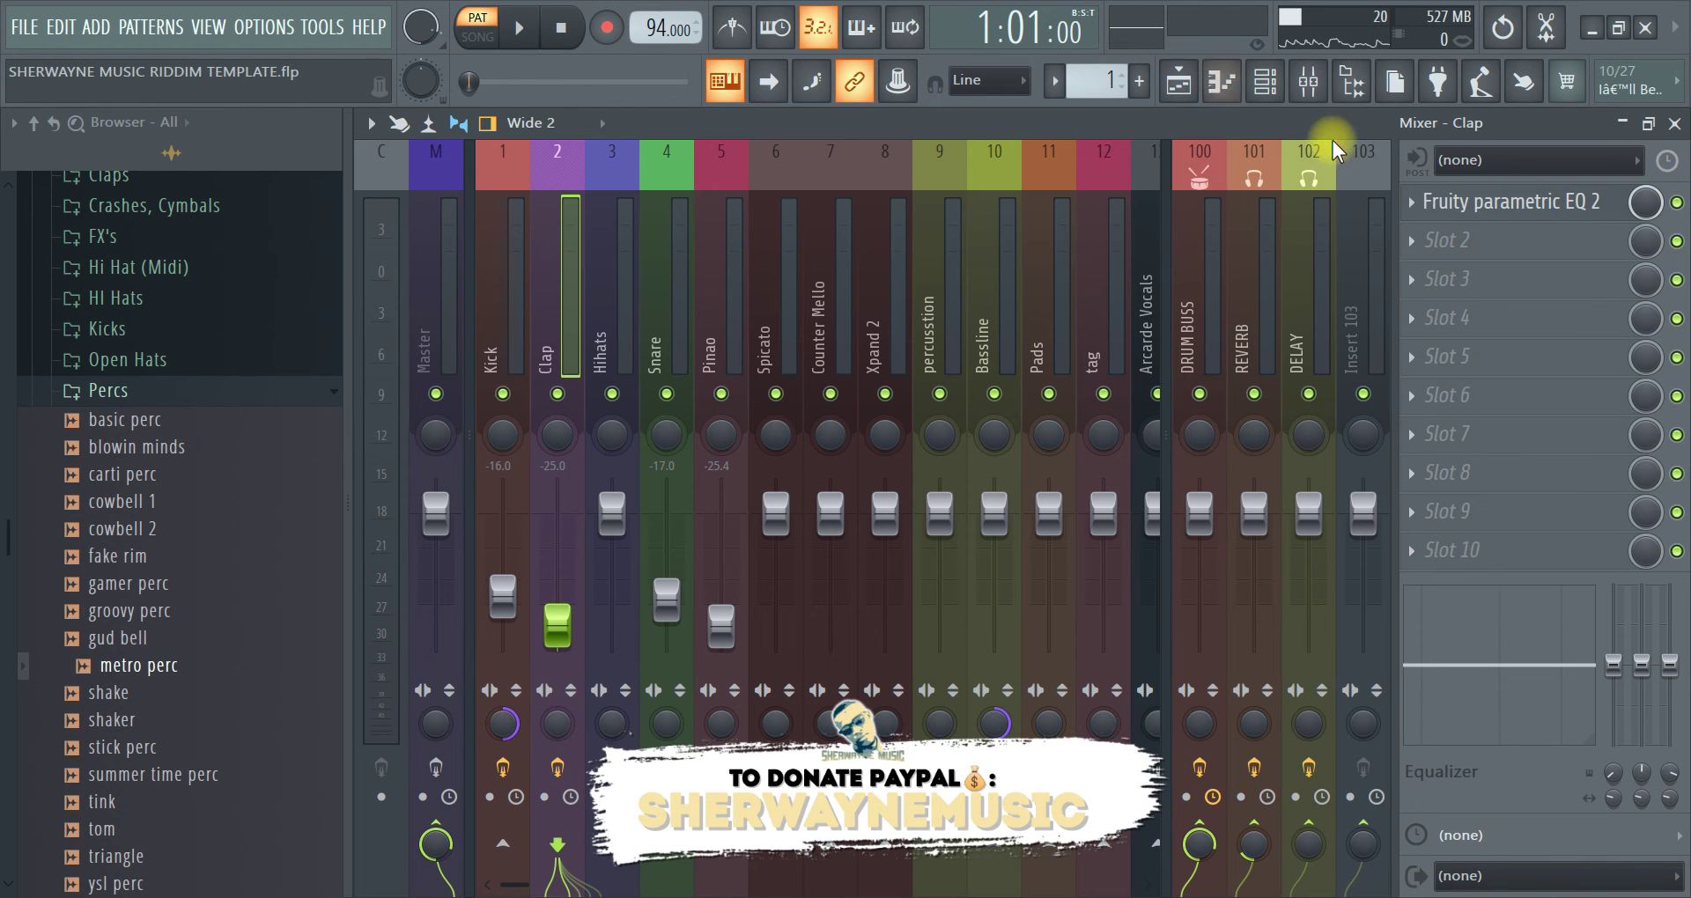
key(space)
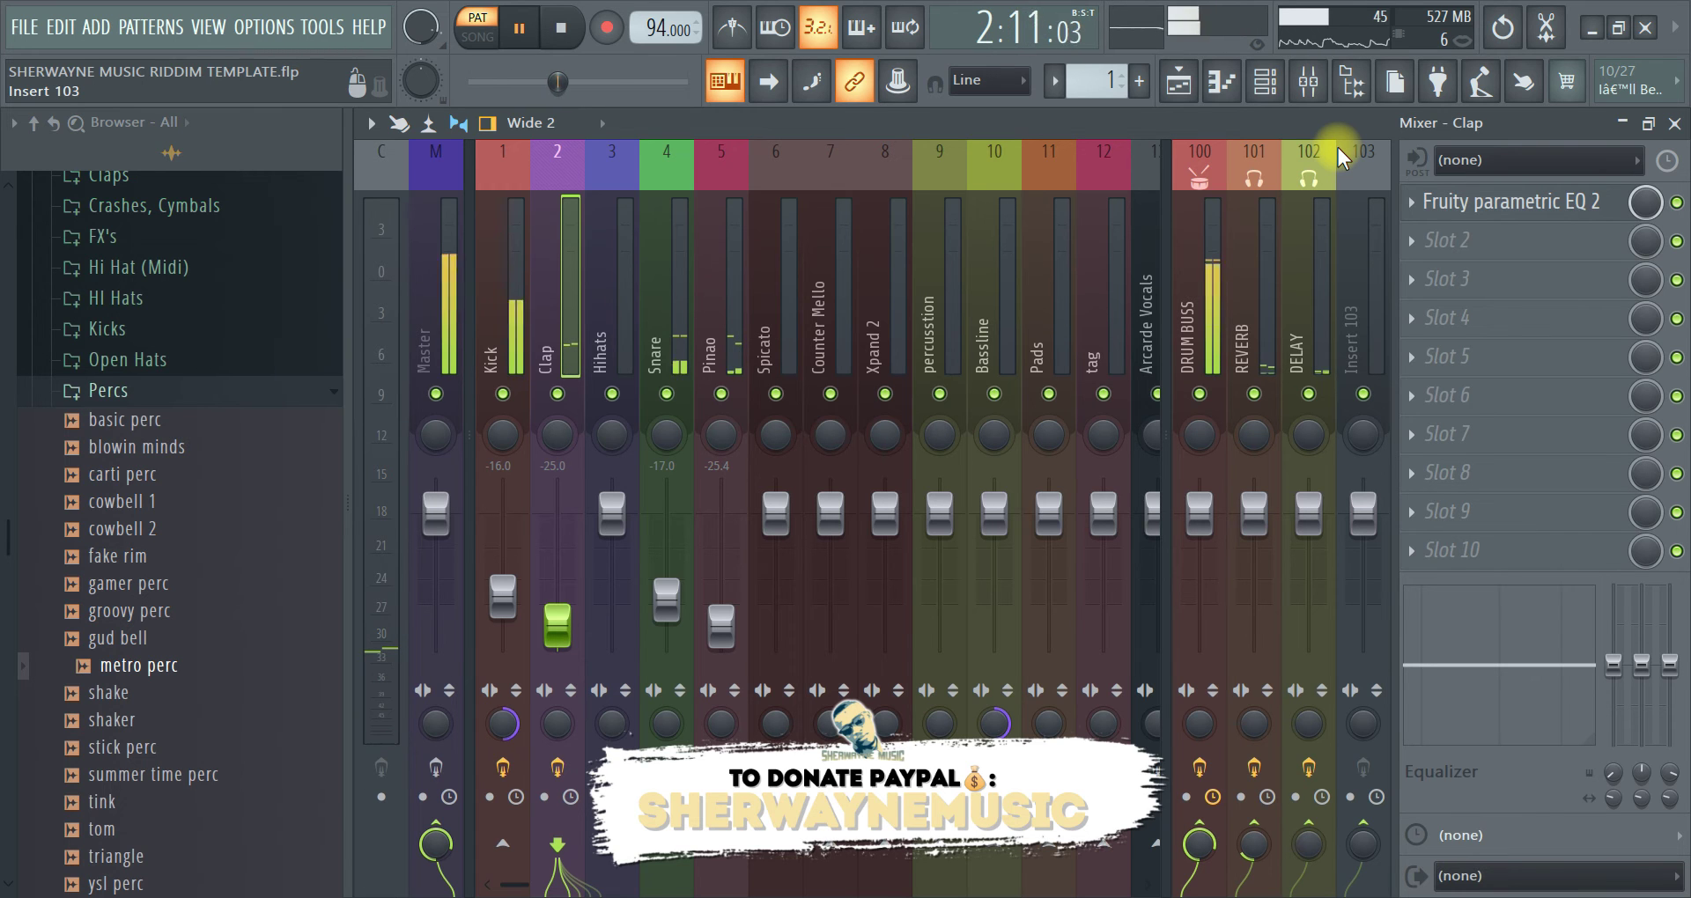
key(space)
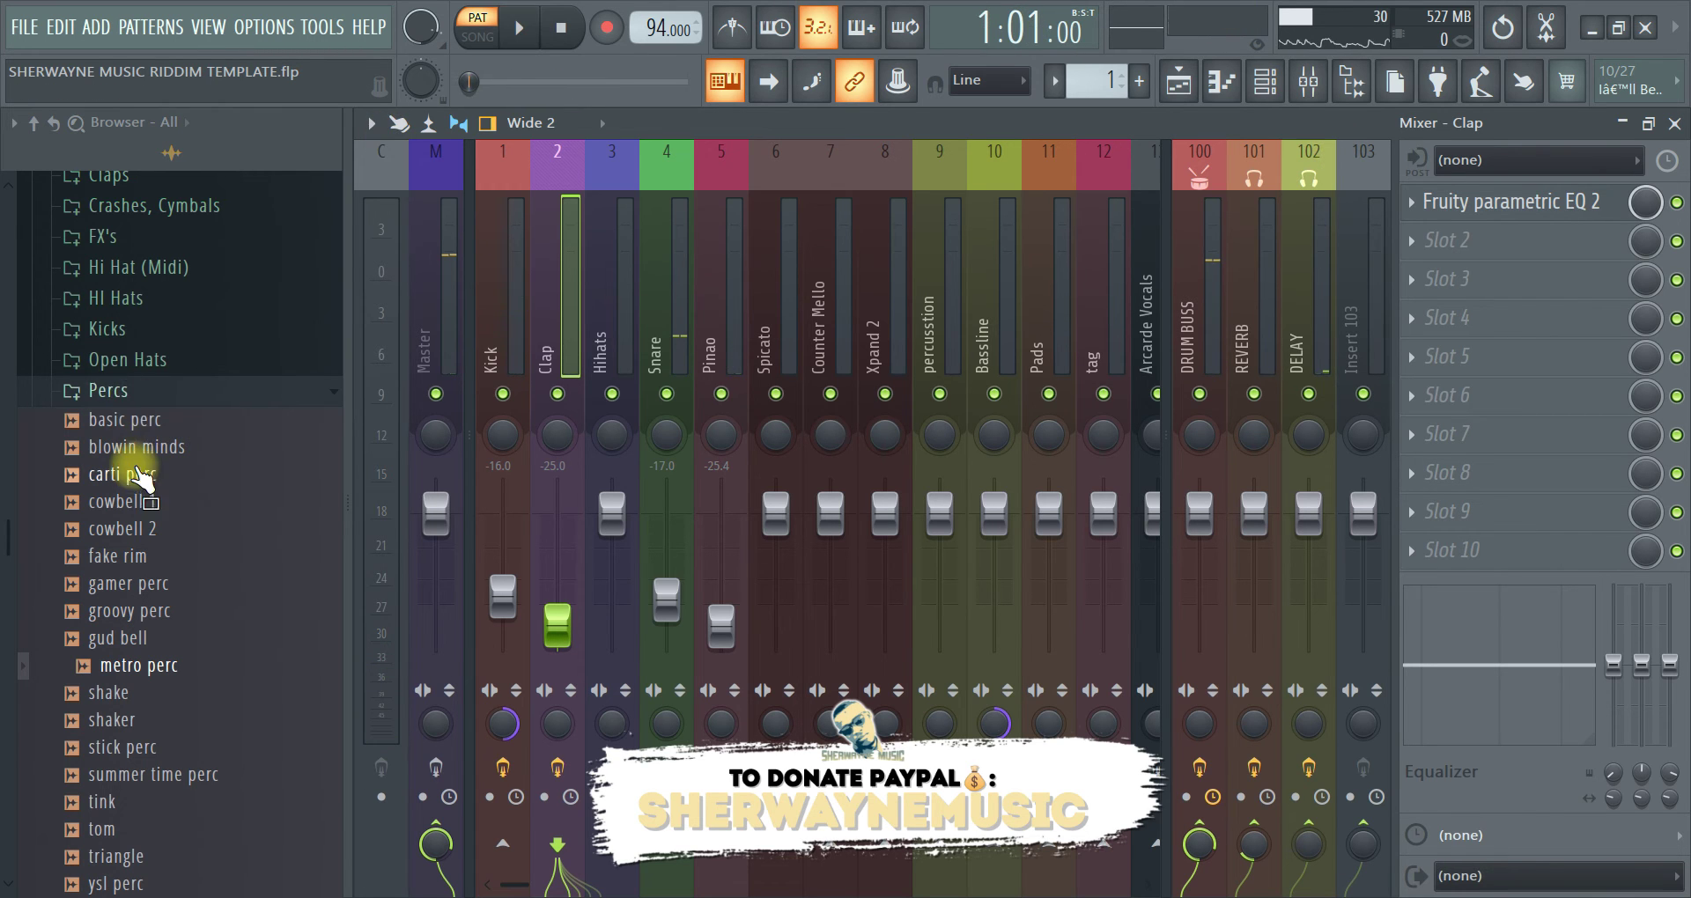
Audition samples in the drum kit's 808 folder and add sub 808 as a new channel
drag(123, 474, 154, 407)
scroll(145, 387, up, 4)
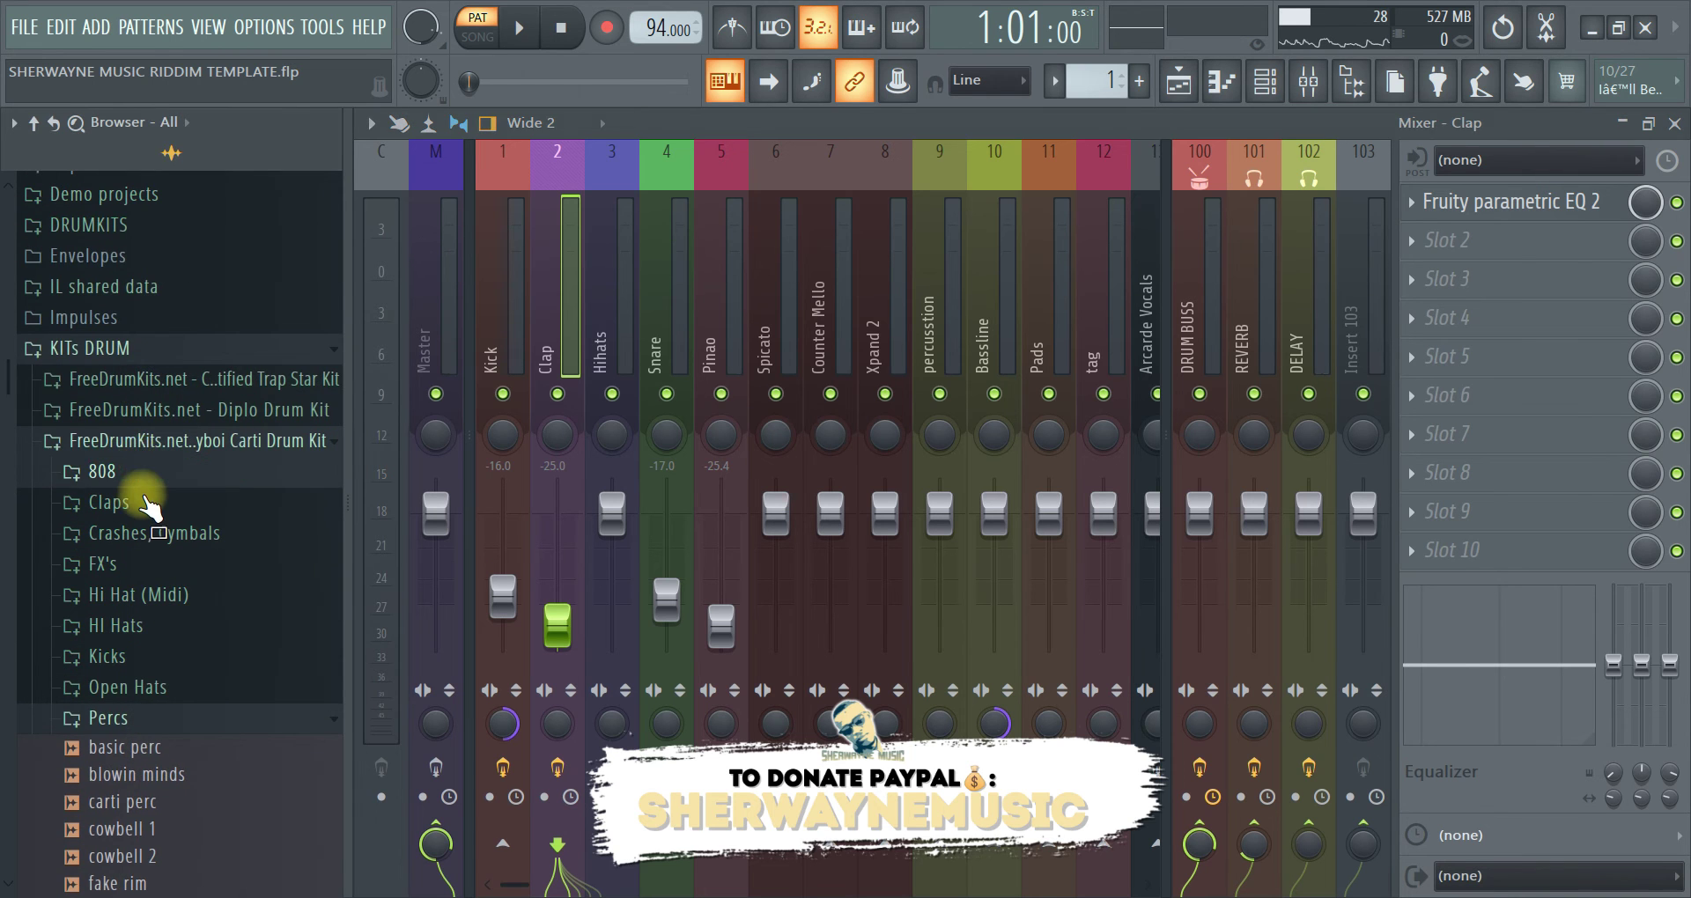
click(148, 476)
click(190, 447)
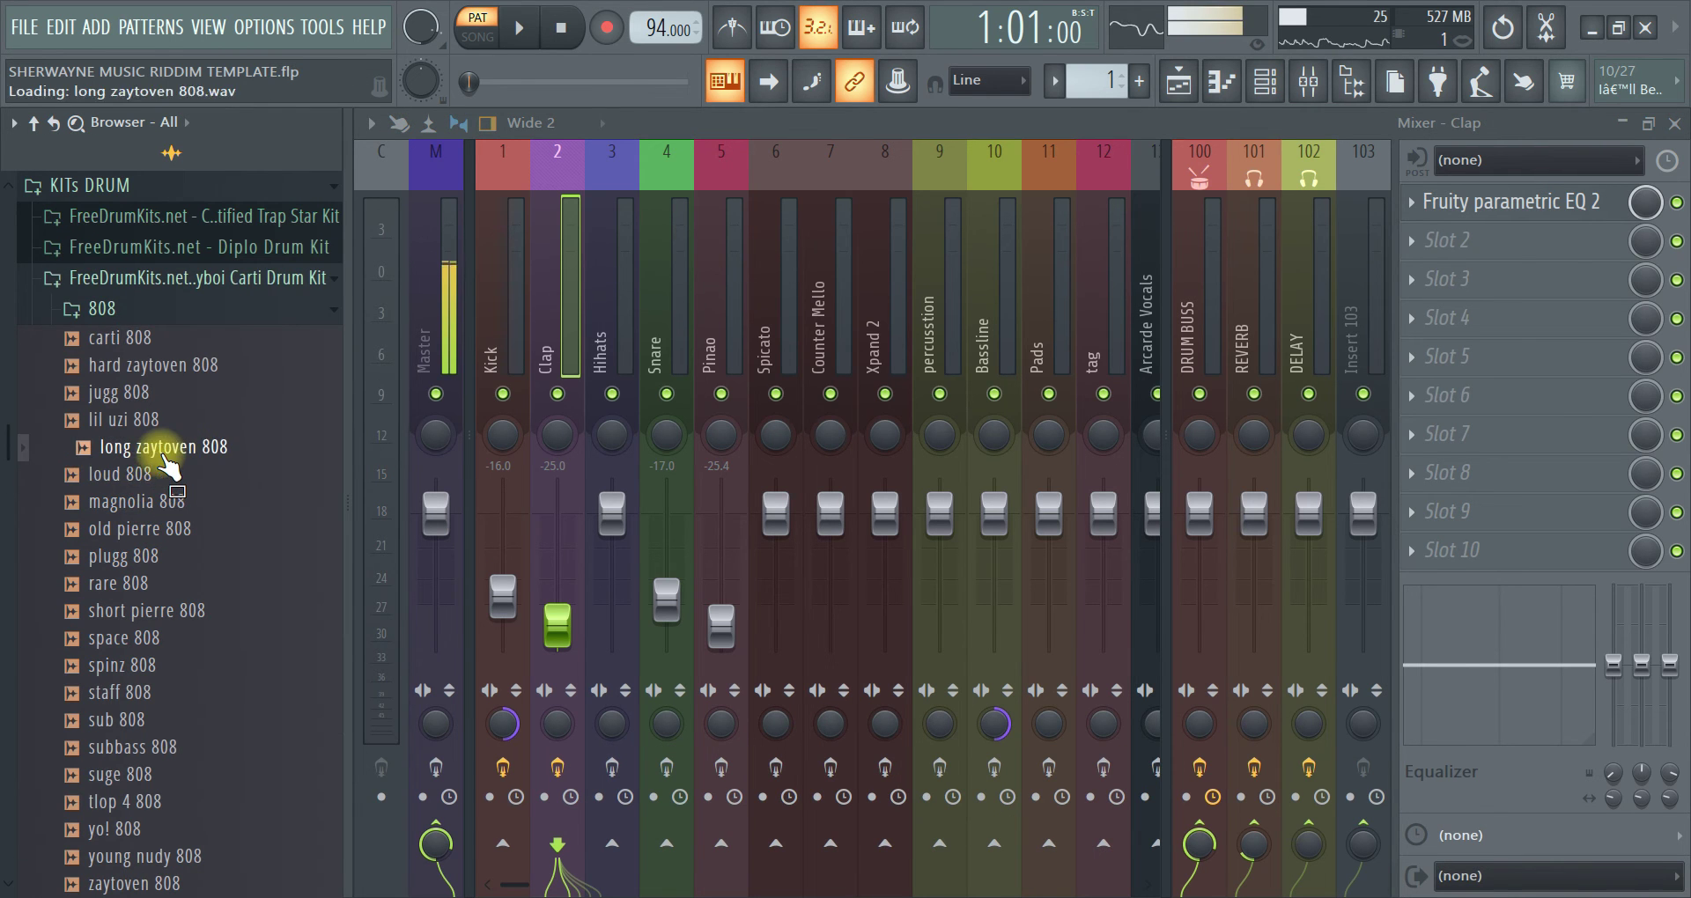
click(159, 504)
click(150, 711)
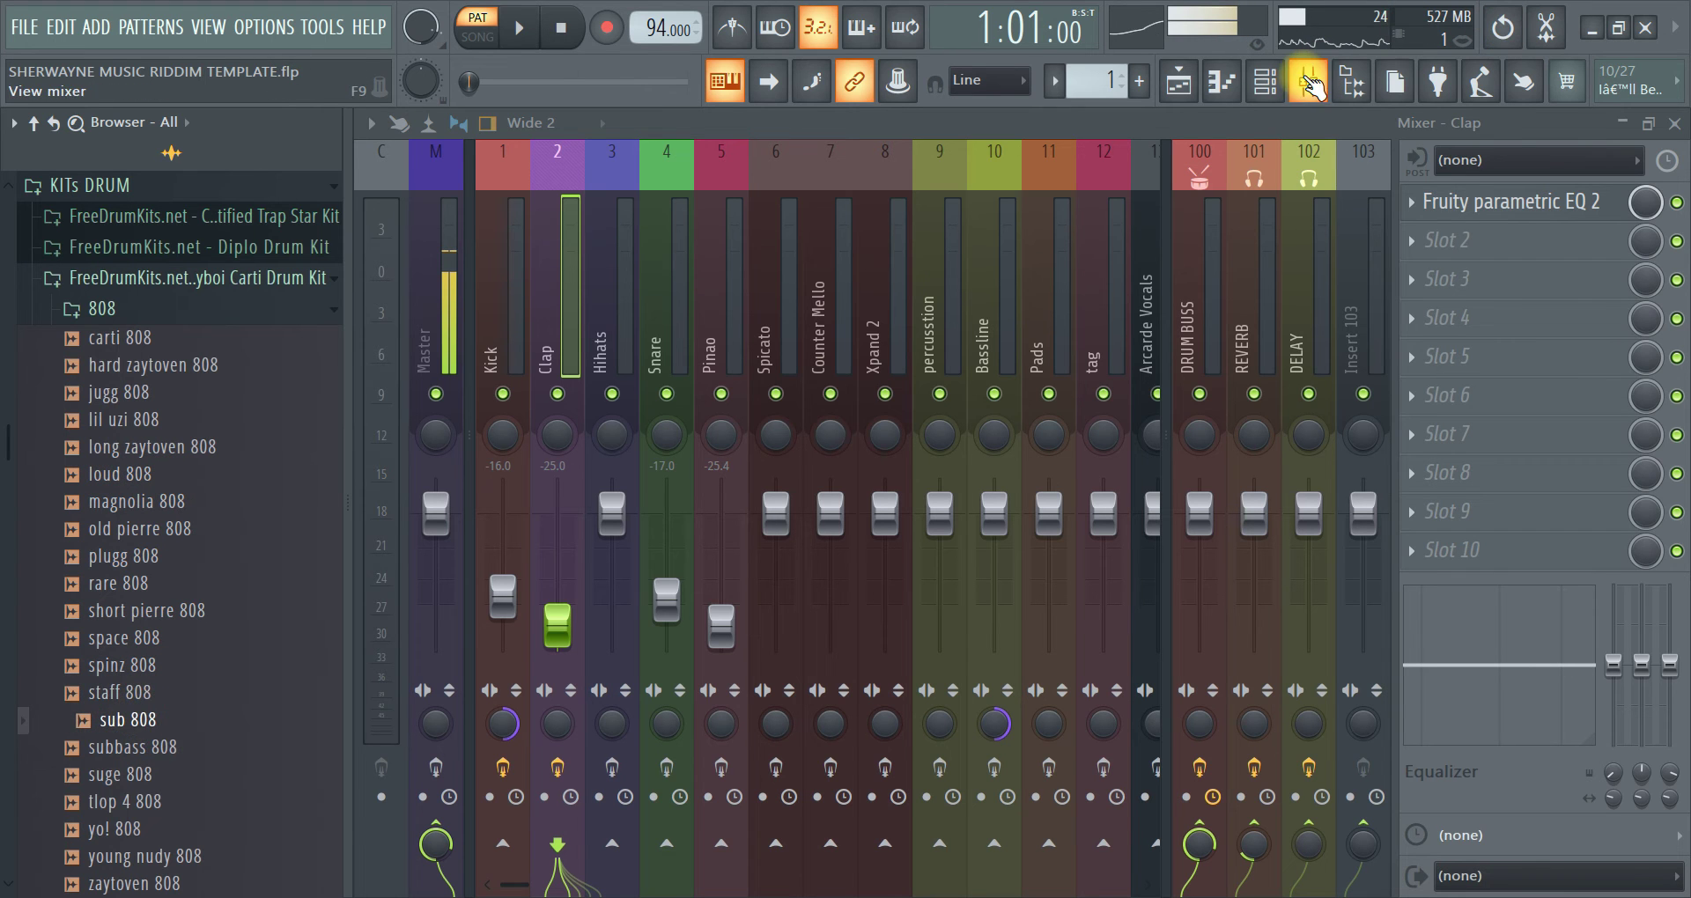
click(1265, 81)
drag(123, 720, 539, 653)
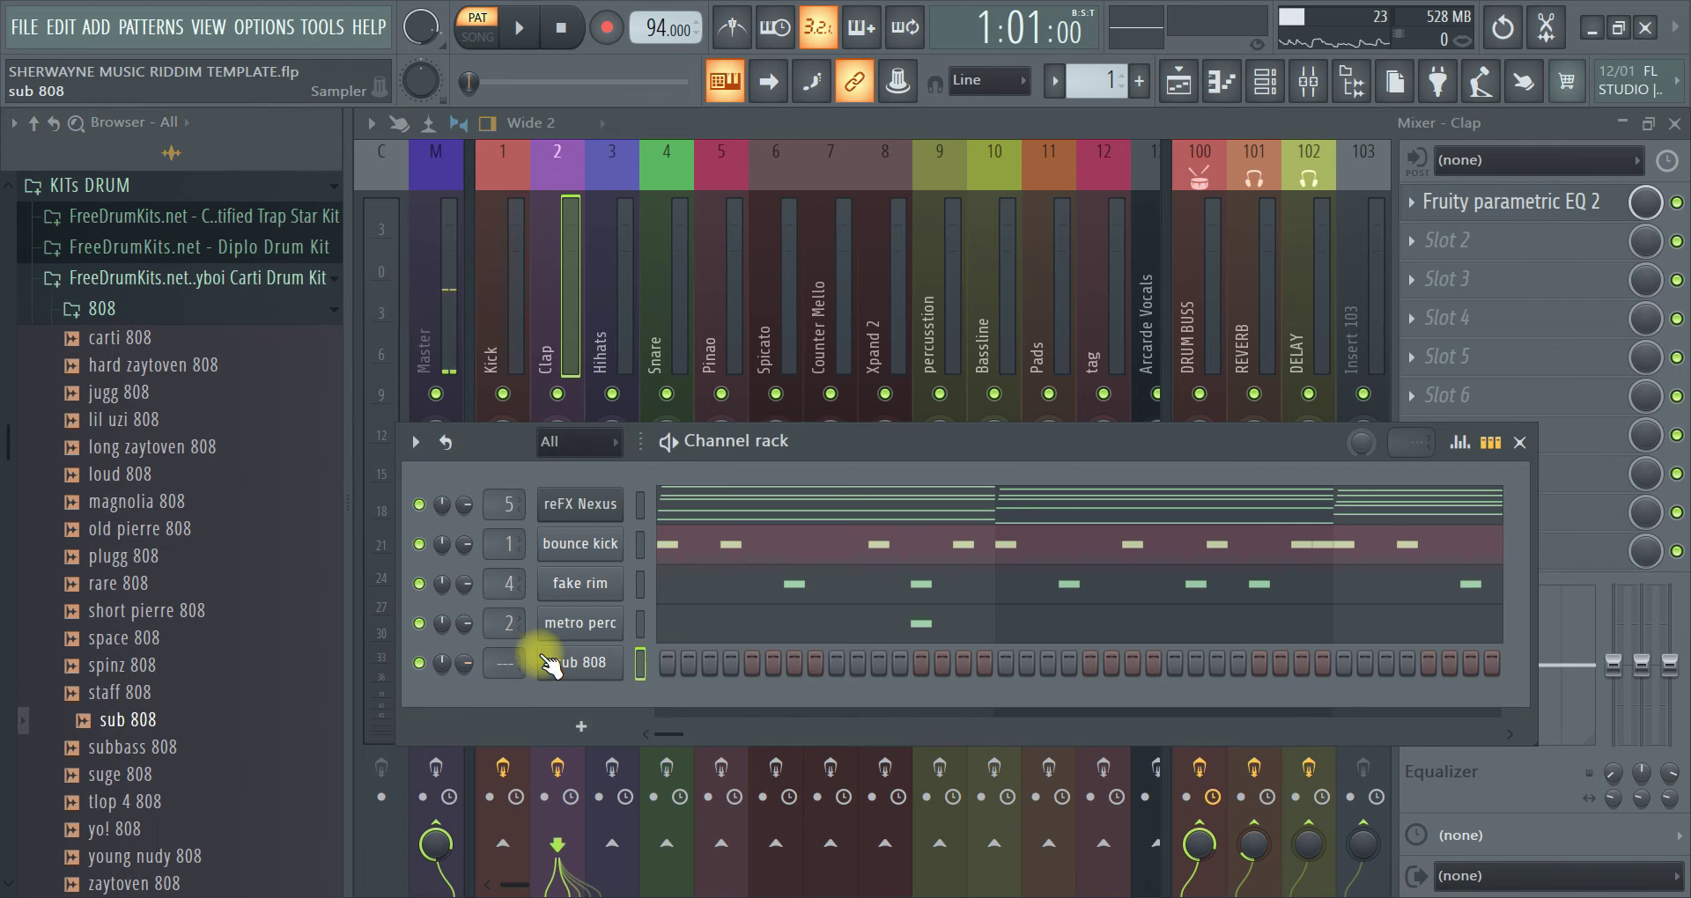
Route the sub 808 channel to the Bassline track, mixer track 10
click(1000, 224)
click(1264, 81)
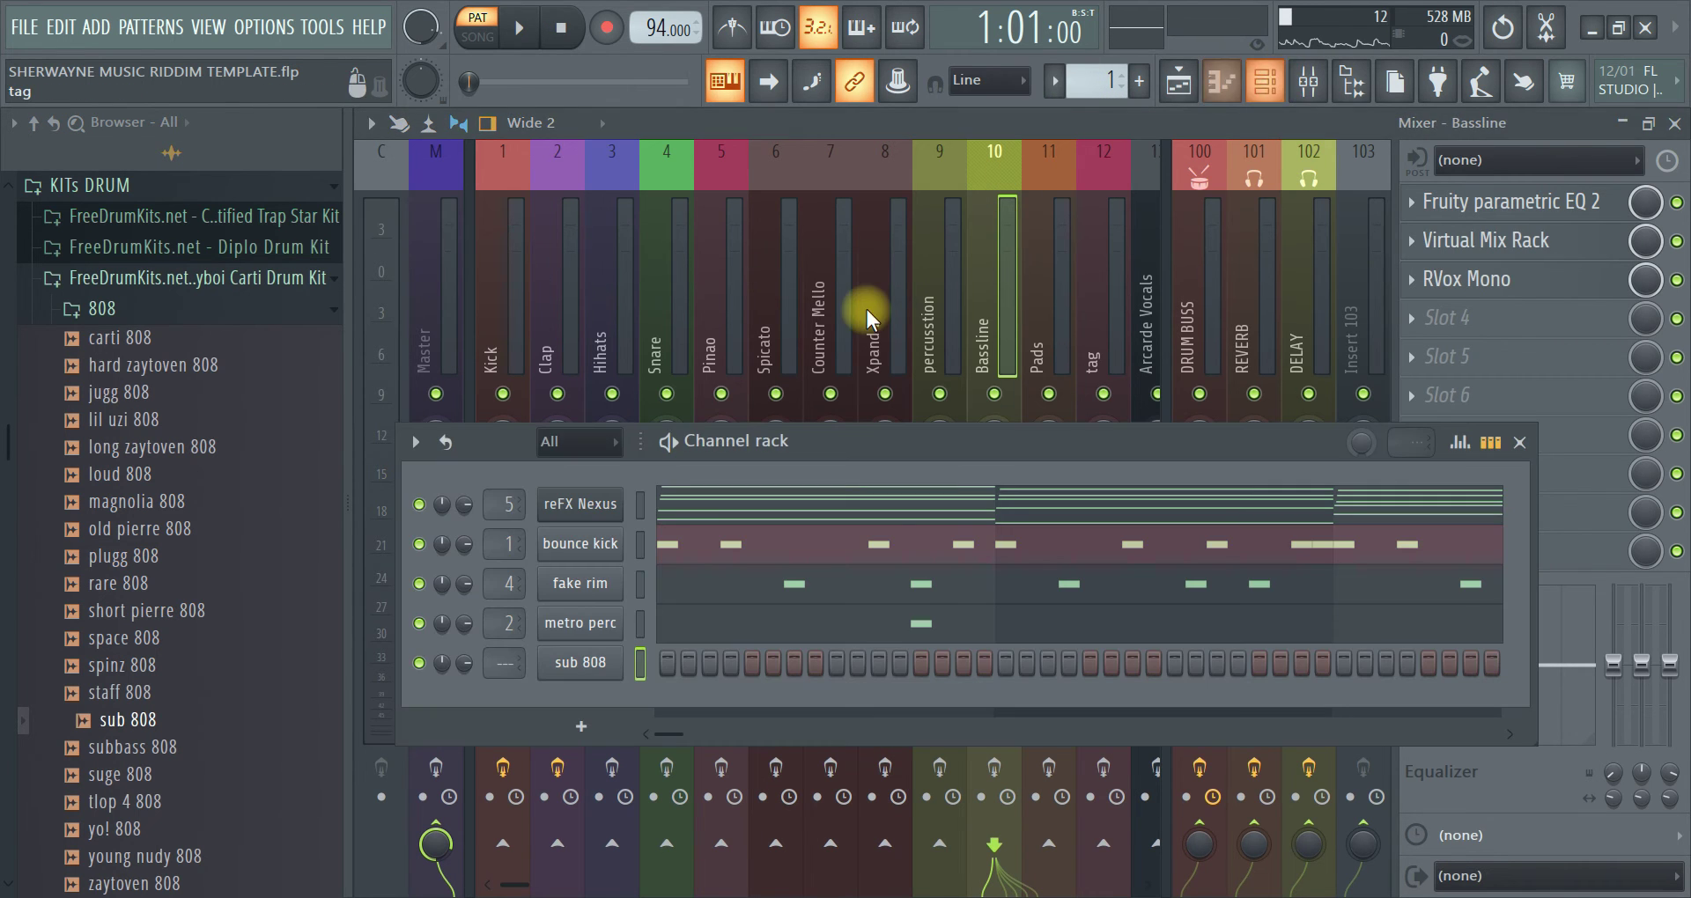
scroll(500, 662, up, 7)
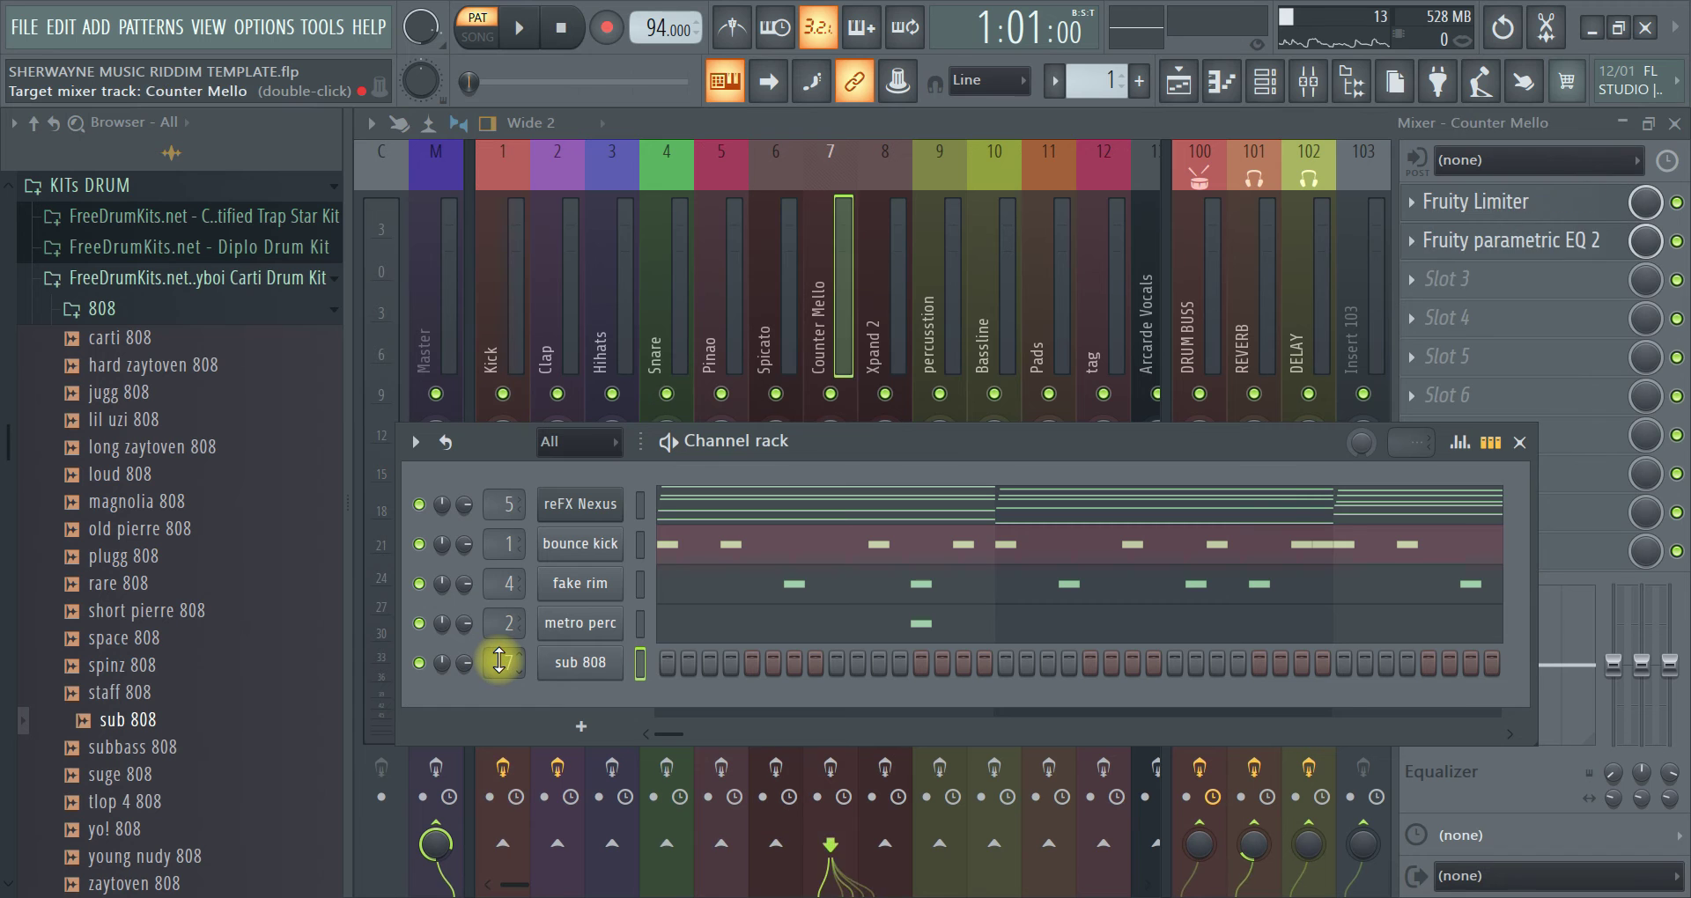
scroll(499, 662, up, 2)
scroll(504, 662, up, 1)
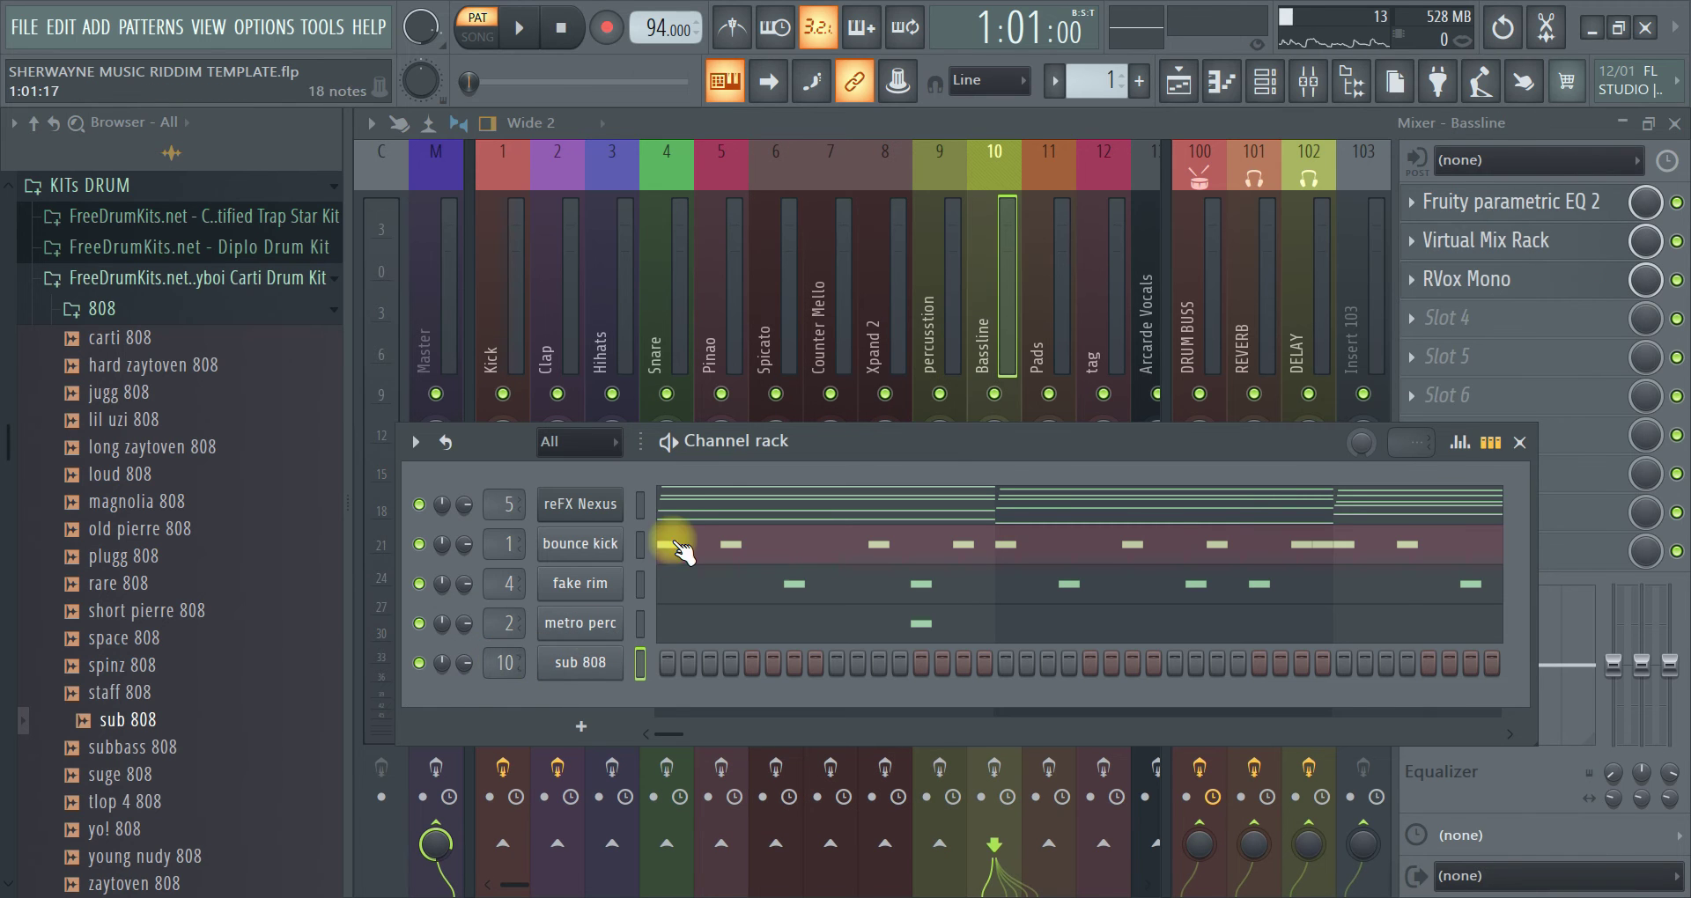
Copy all bounce kick notes into the sub 808 piano roll
click(709, 547)
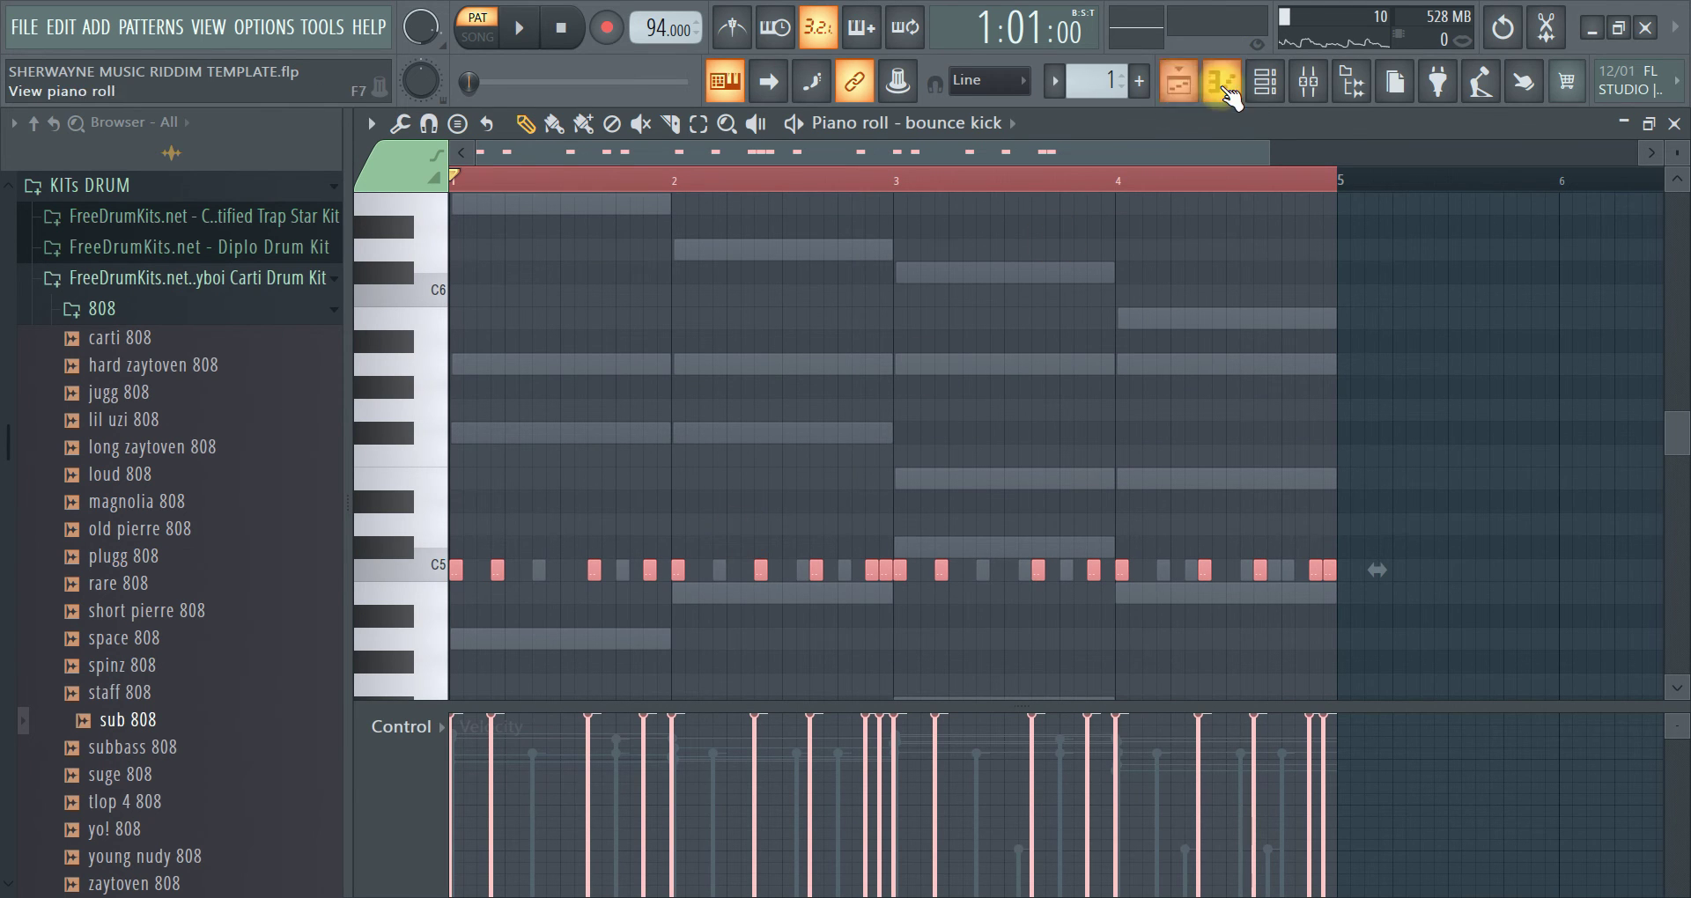
click(1265, 81)
right_click(573, 669)
click(648, 572)
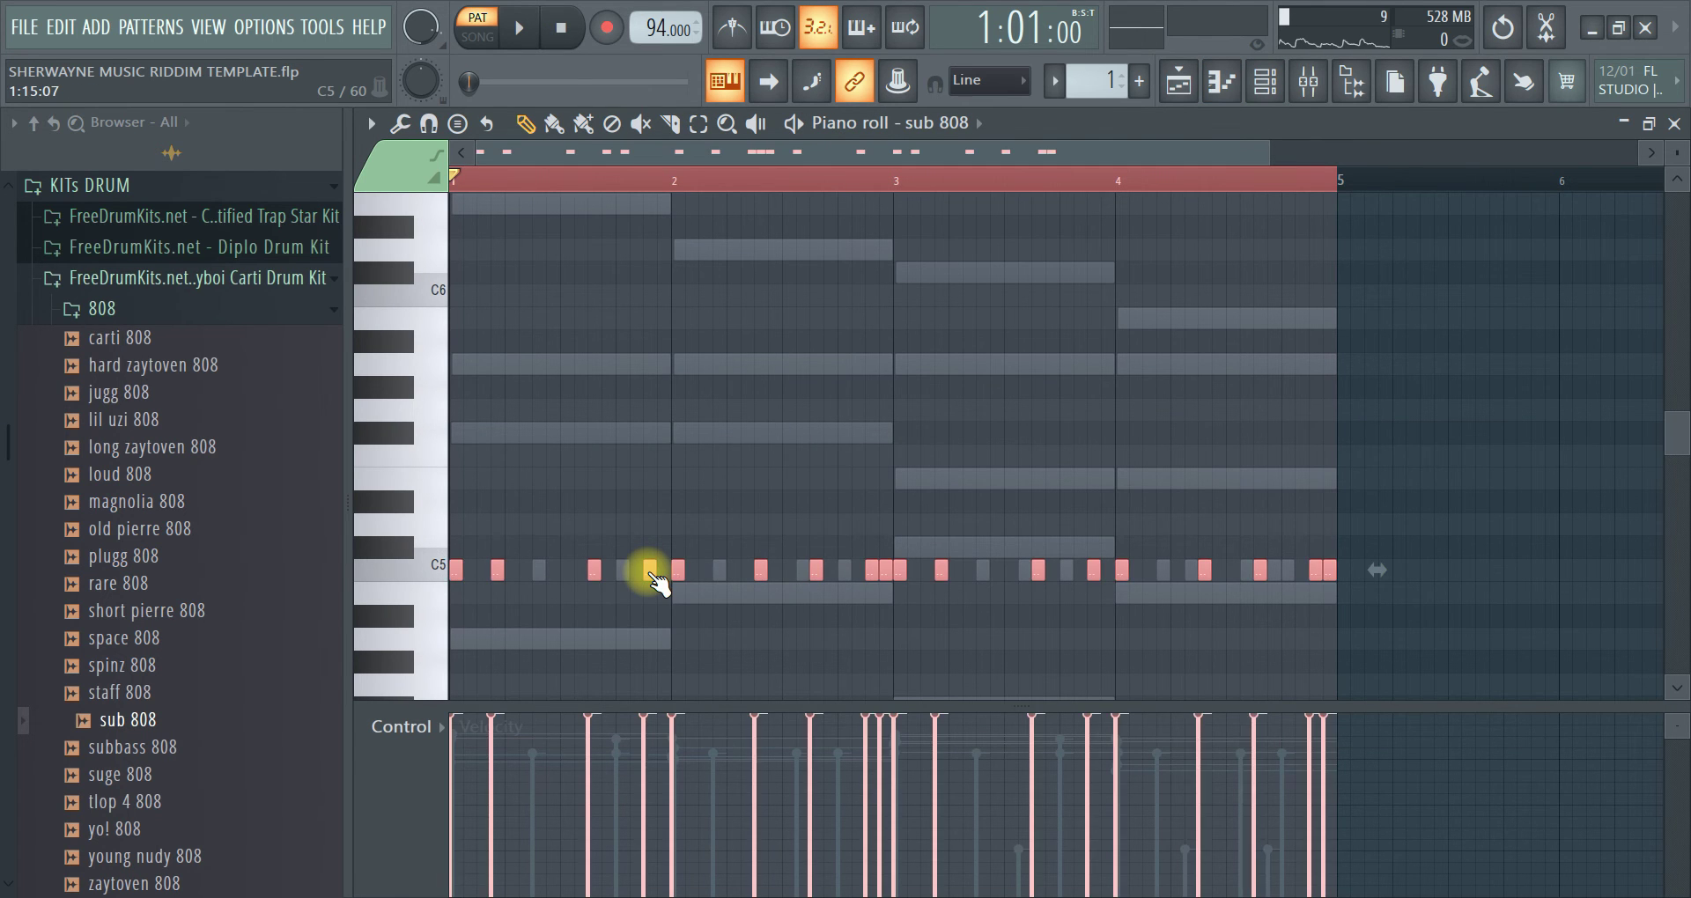
Repitch the sub 808 notes in bar 1 to A4, A4, A5 and F#5, lengthening each to meet the following note
scroll(642, 616, down, 3)
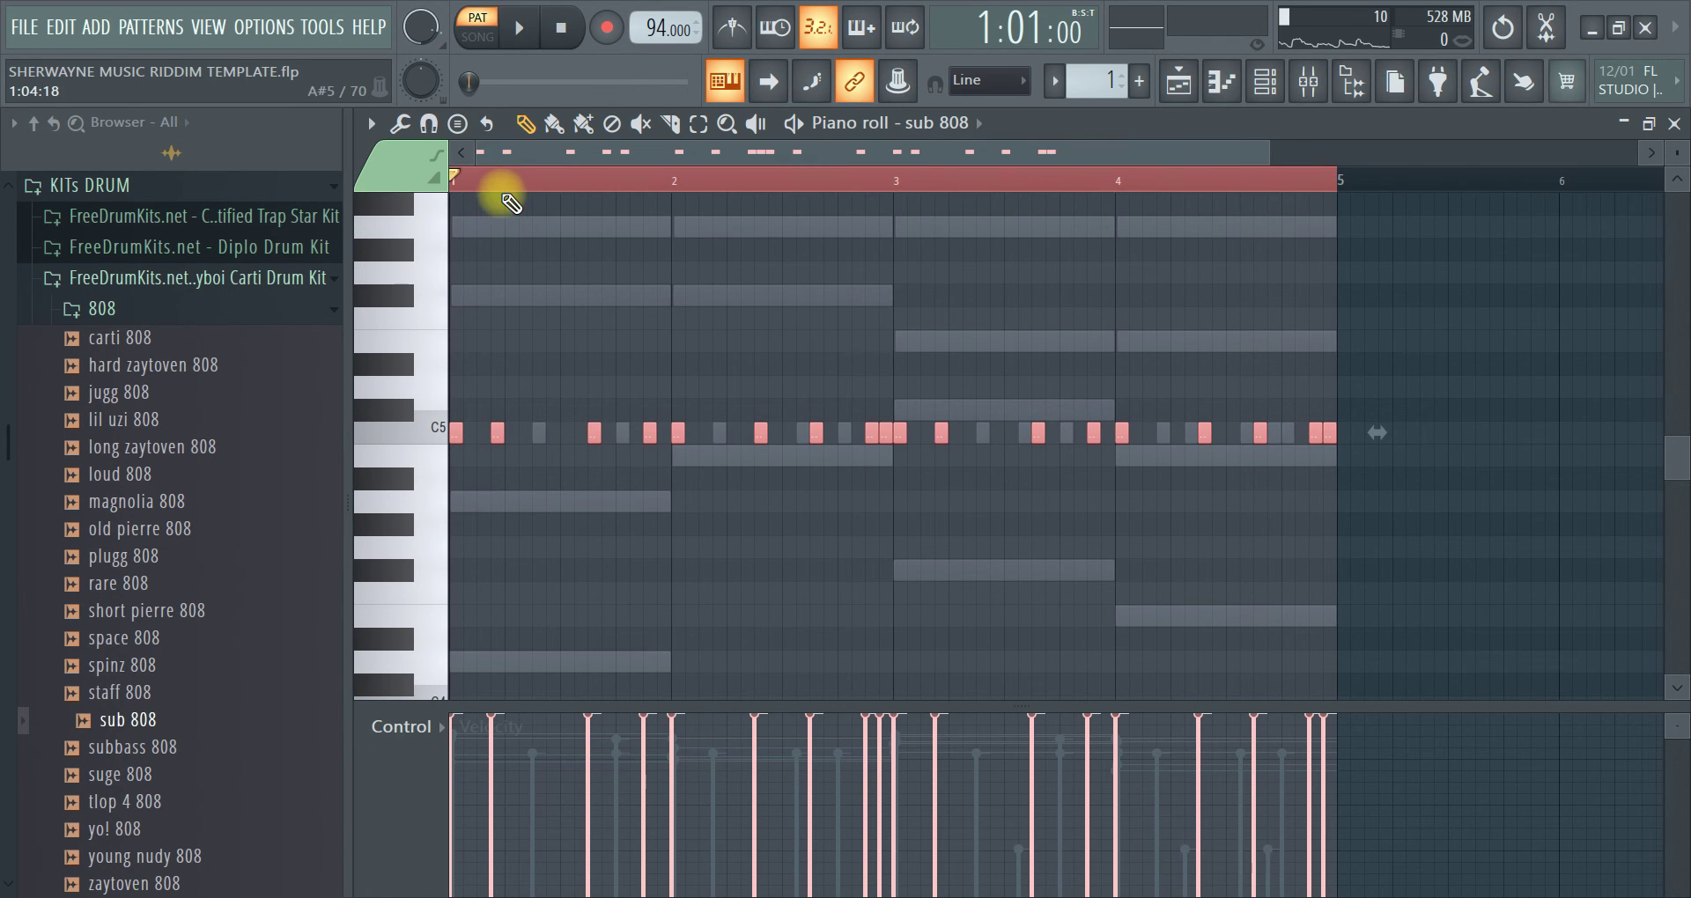
scroll(523, 190, up, 7)
scroll(515, 208, down, 6)
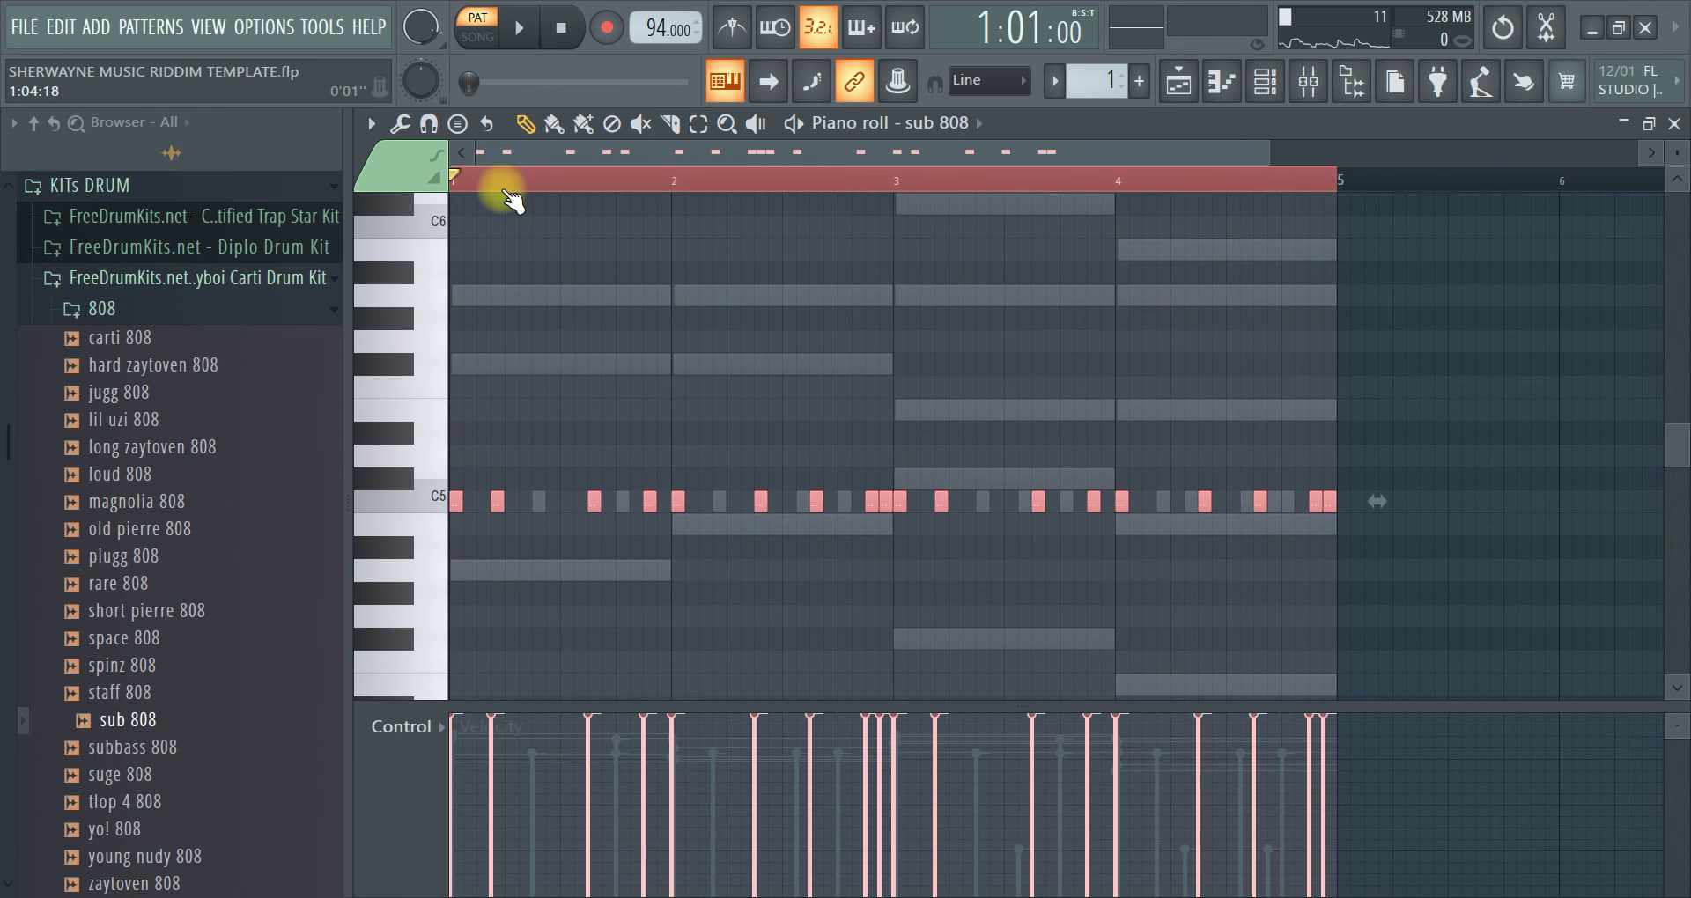
scroll(511, 189, up, 5)
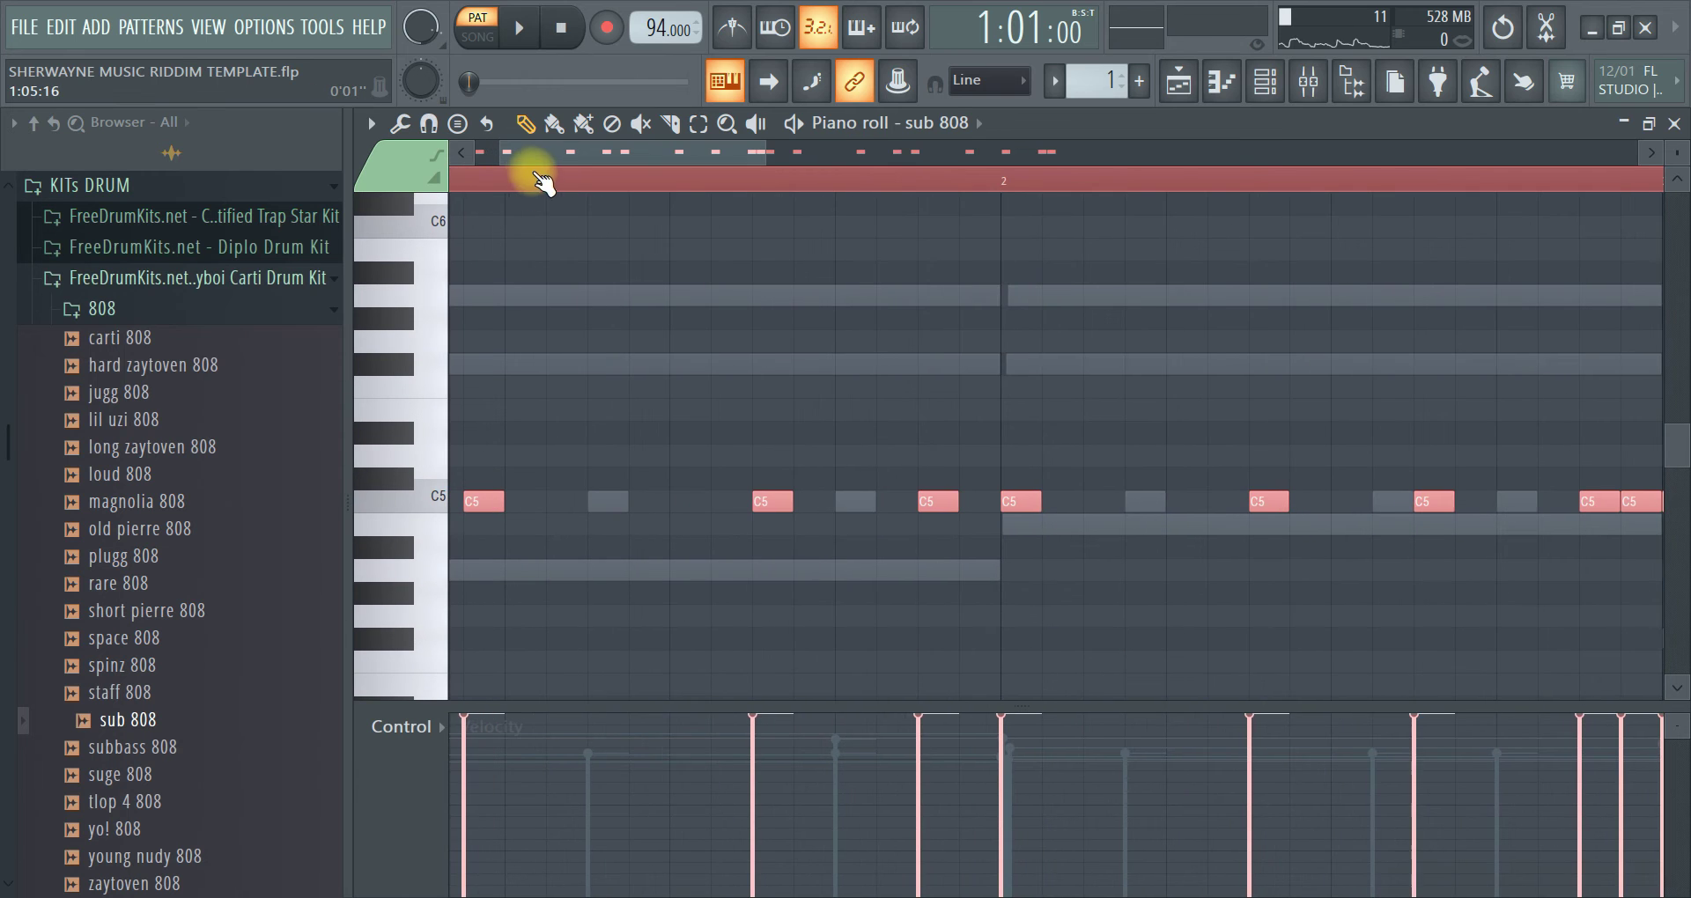
click(490, 570)
drag(467, 500, 480, 573)
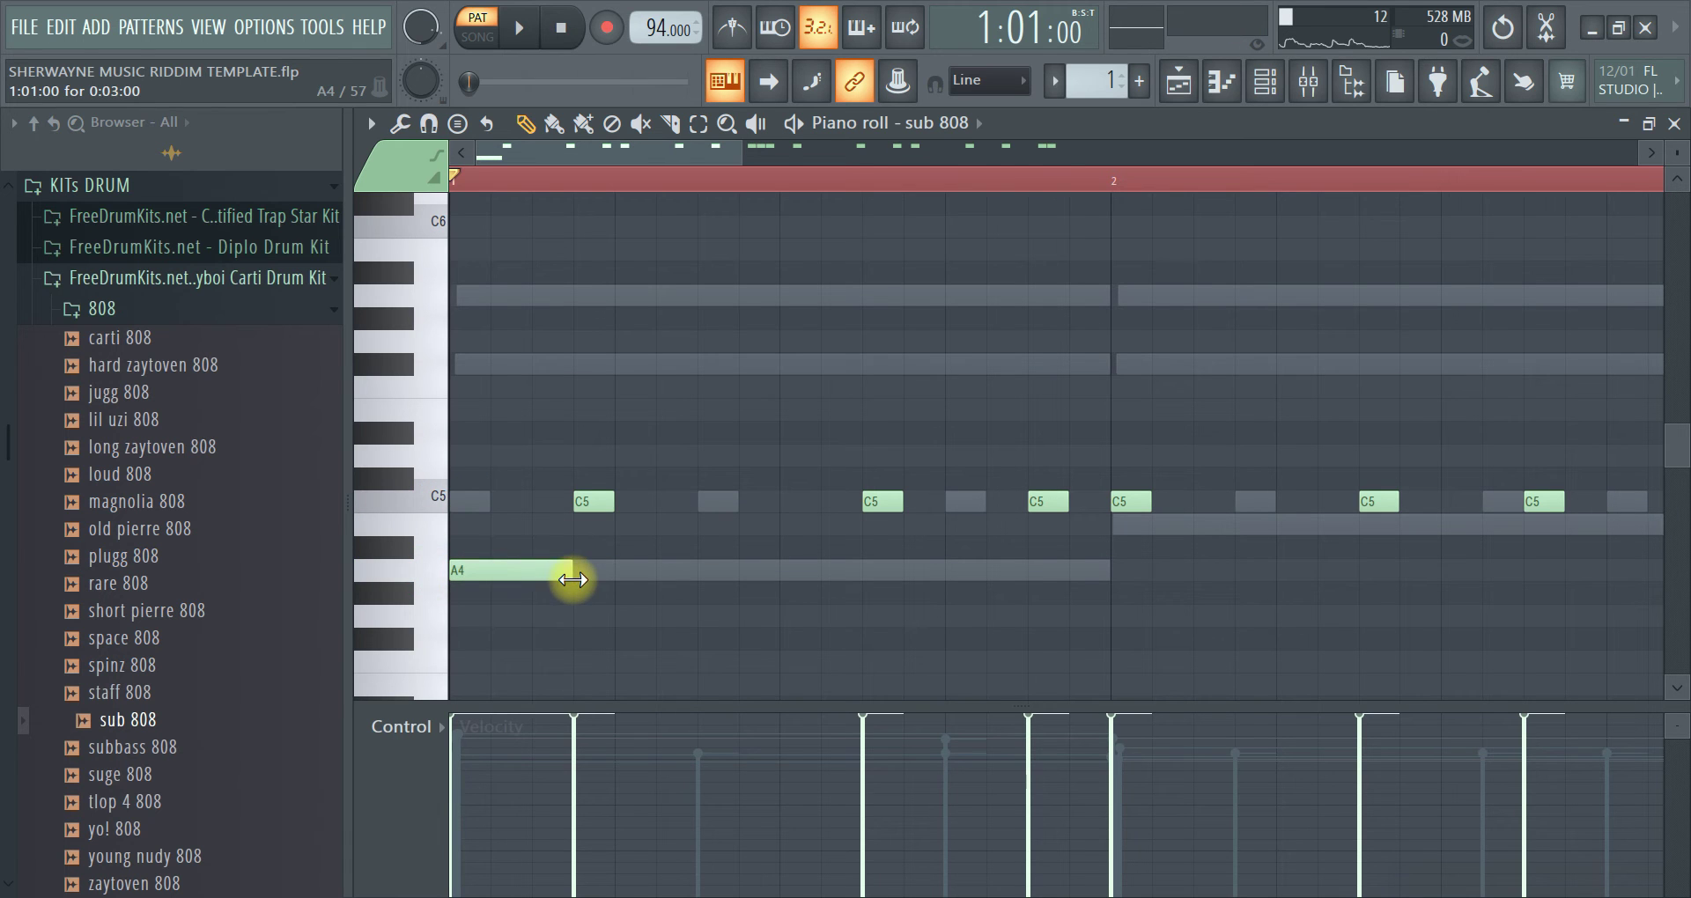
drag(585, 501, 862, 572)
drag(873, 509, 936, 291)
click(1030, 367)
drag(1191, 366, 1107, 366)
right_click(1044, 504)
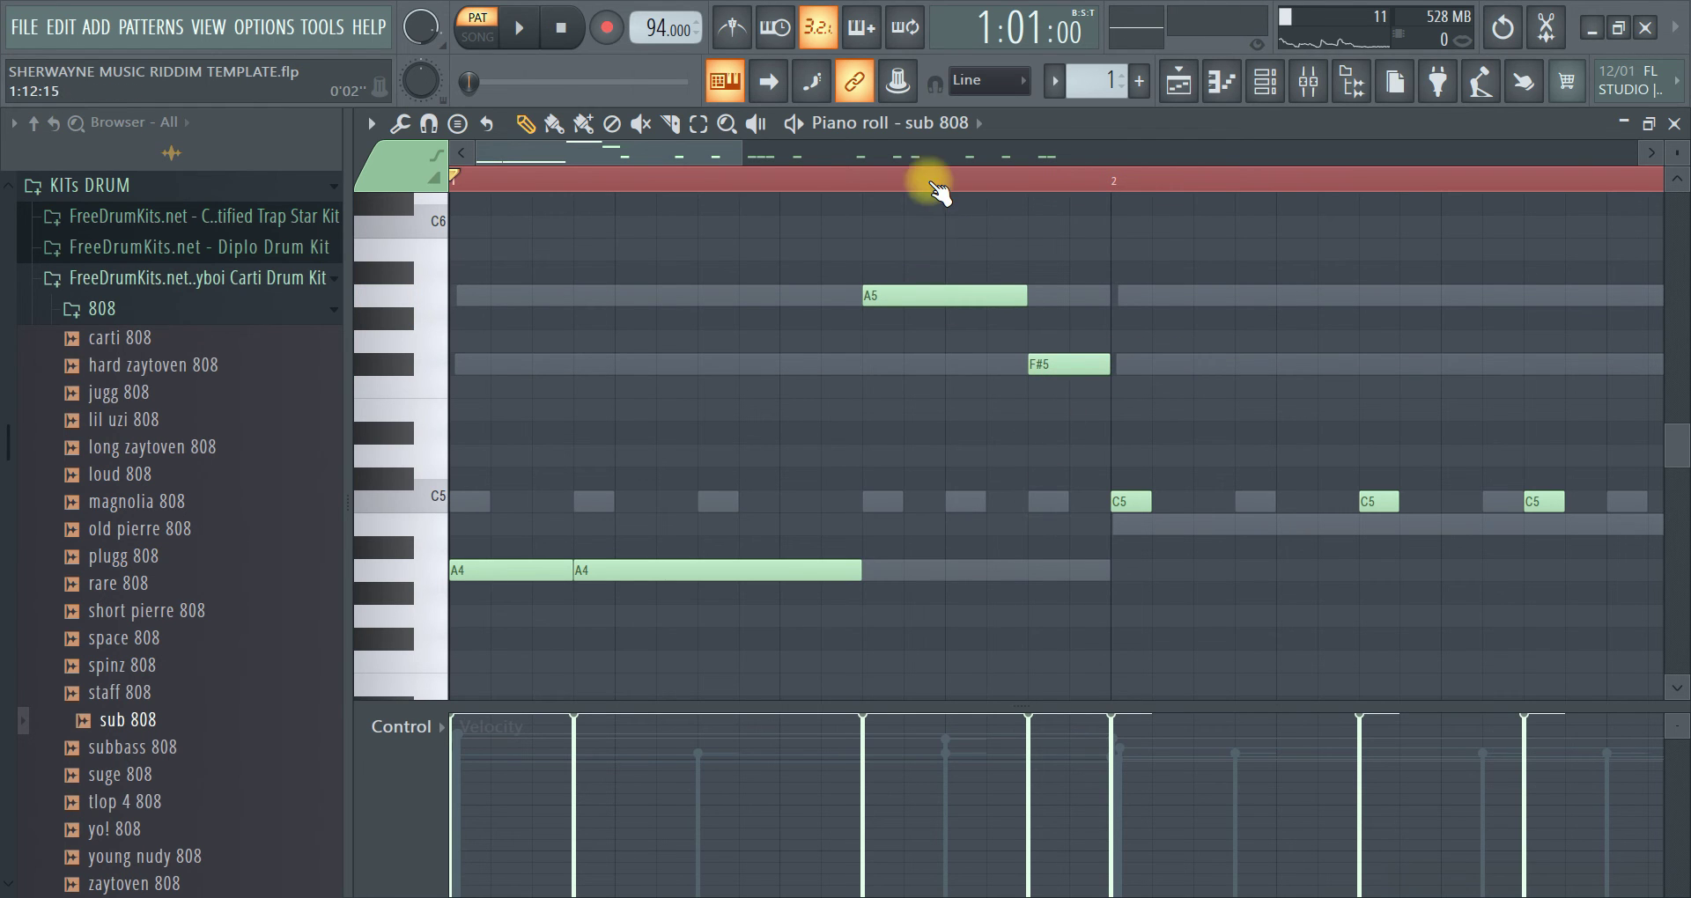
Repitch the bar 2 sub 808 notes to B4, B4, F#5, B4 and B4, lengthening them to close the gaps
scroll(929, 181, down, 1)
mouse_move(949, 500)
mouse_down()
mouse_move(951, 550)
mouse_move(953, 515)
mouse_move(1080, 529)
mouse_move(1117, 552)
mouse_move(1140, 487)
mouse_move(1189, 525)
mouse_move(1257, 536)
mouse_move(1264, 340)
mouse_move(1260, 370)
mouse_move(1419, 369)
mouse_move(1412, 431)
mouse_up()
drag(1440, 364, 1362, 376)
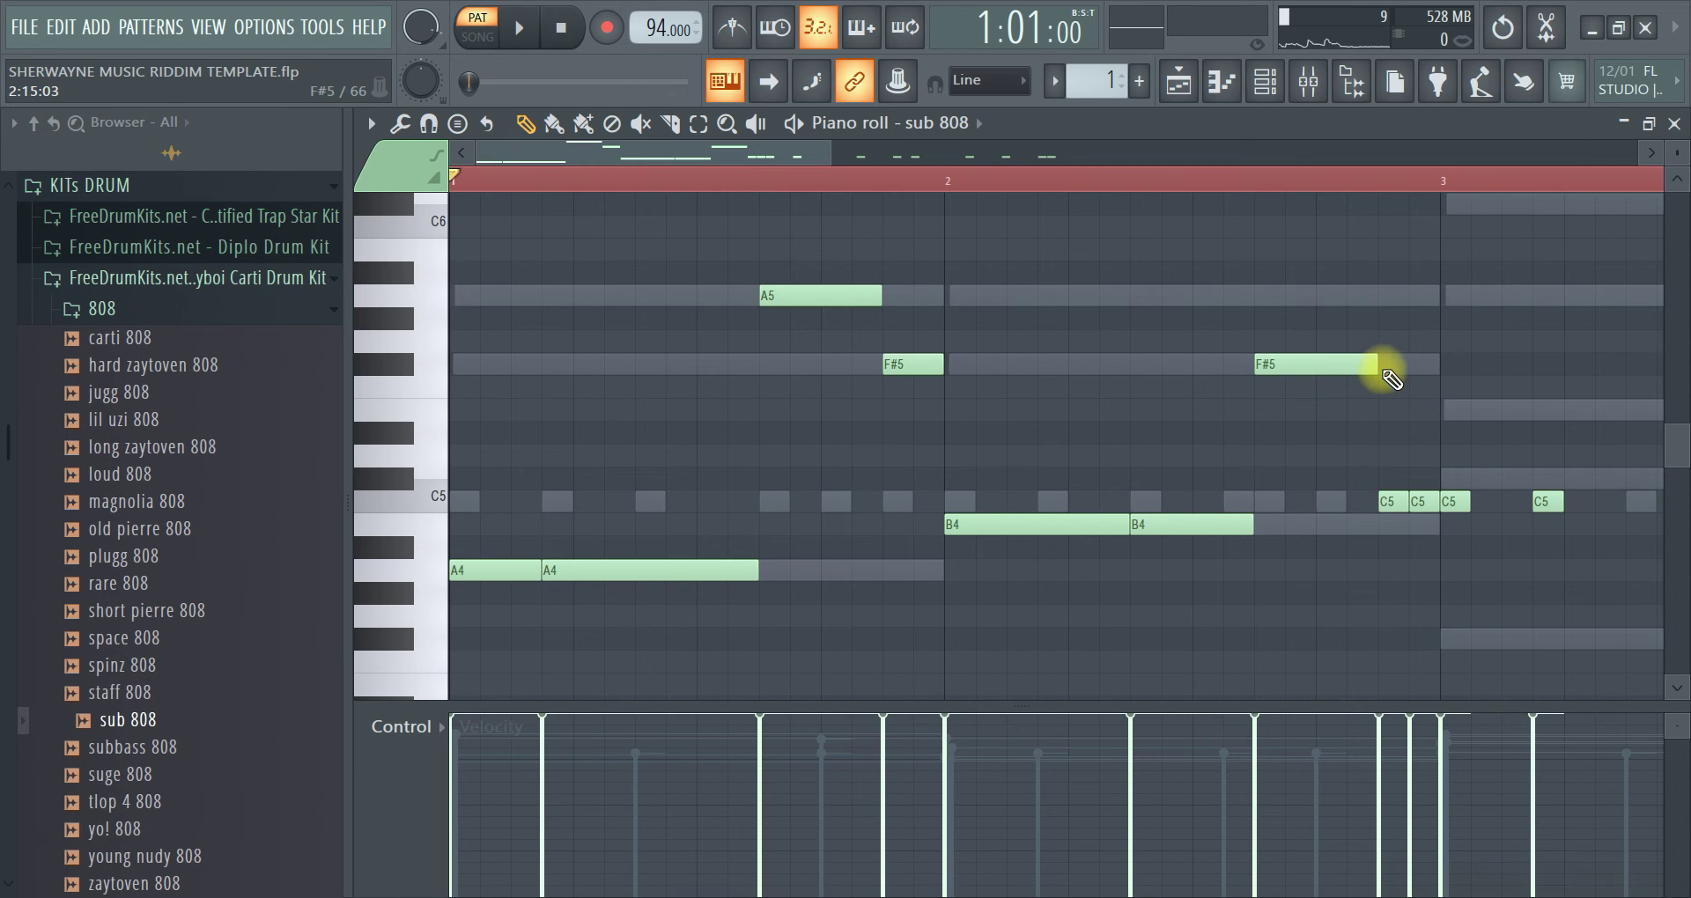
drag(1387, 496, 1408, 528)
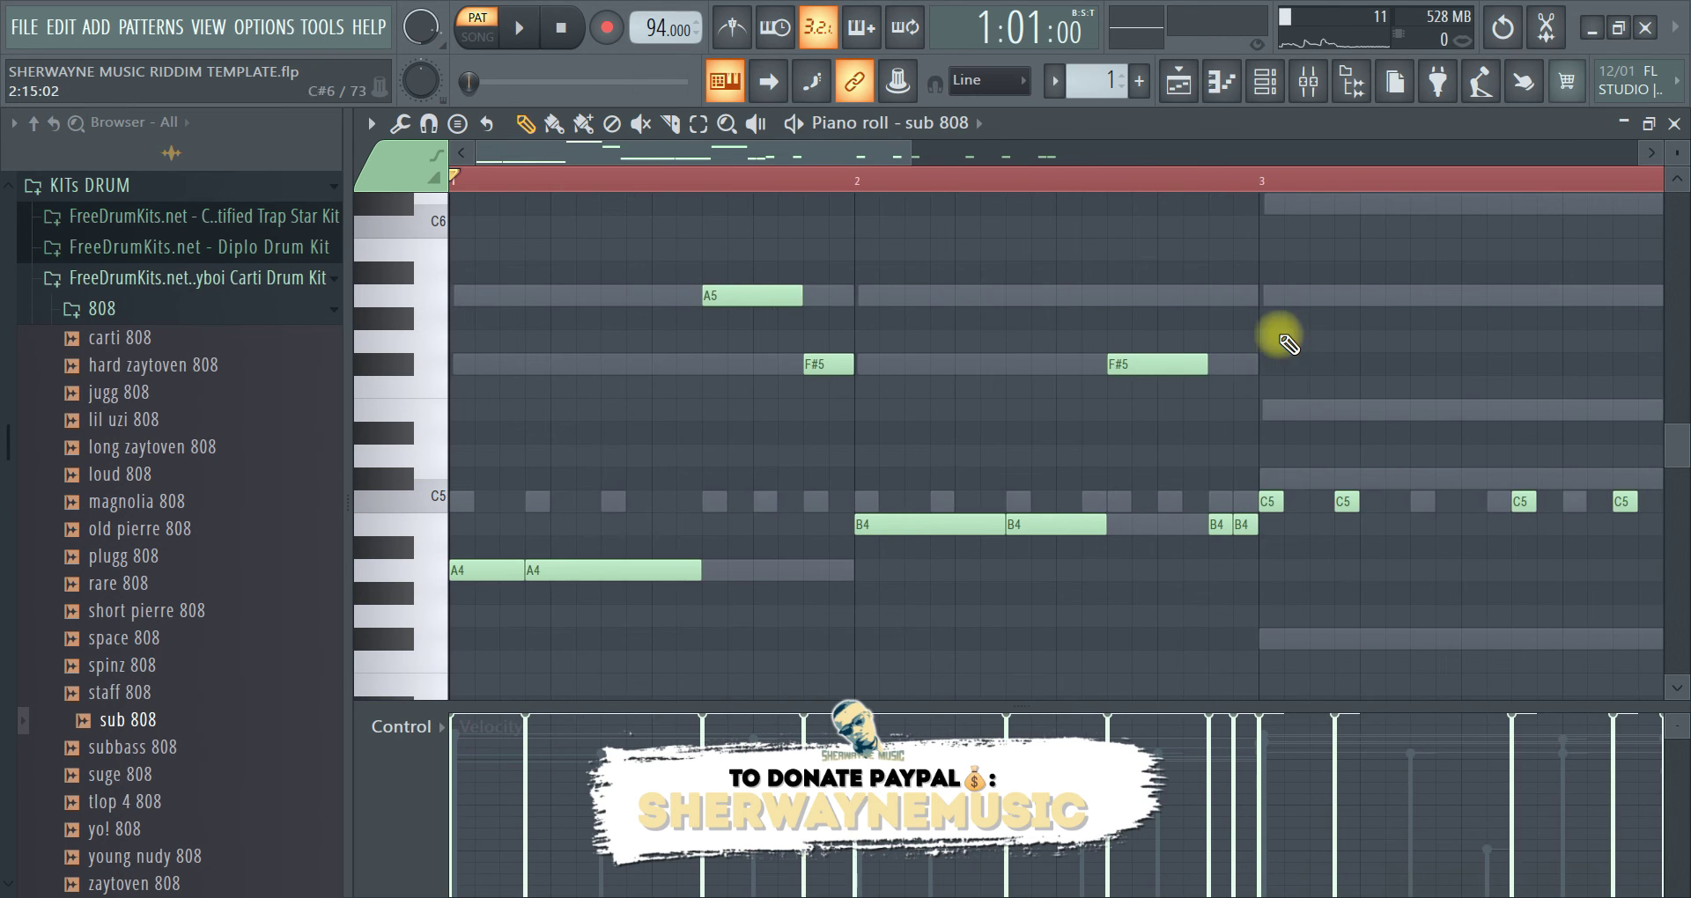
ctrl+scroll(1268, 379, down, 1)
scroll(1259, 405, down, 2)
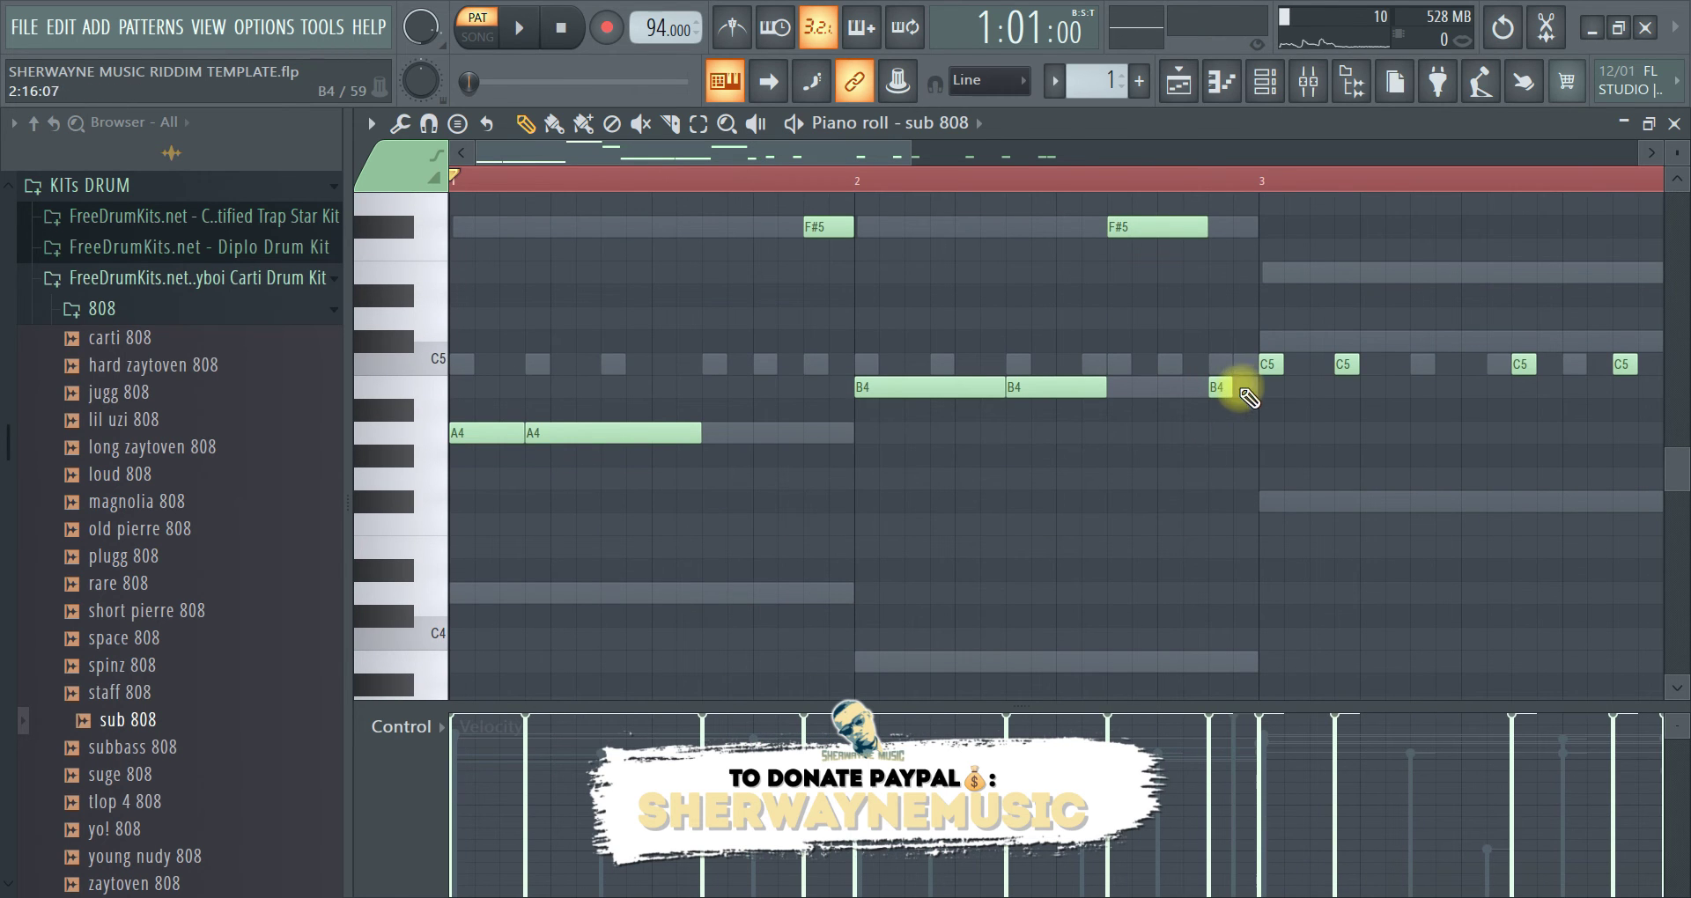
Repitch the bar 3 sub 808 notes to F#4, F#4, E5 and C#5, lengthening them to close the gaps
drag(1277, 377, 1281, 501)
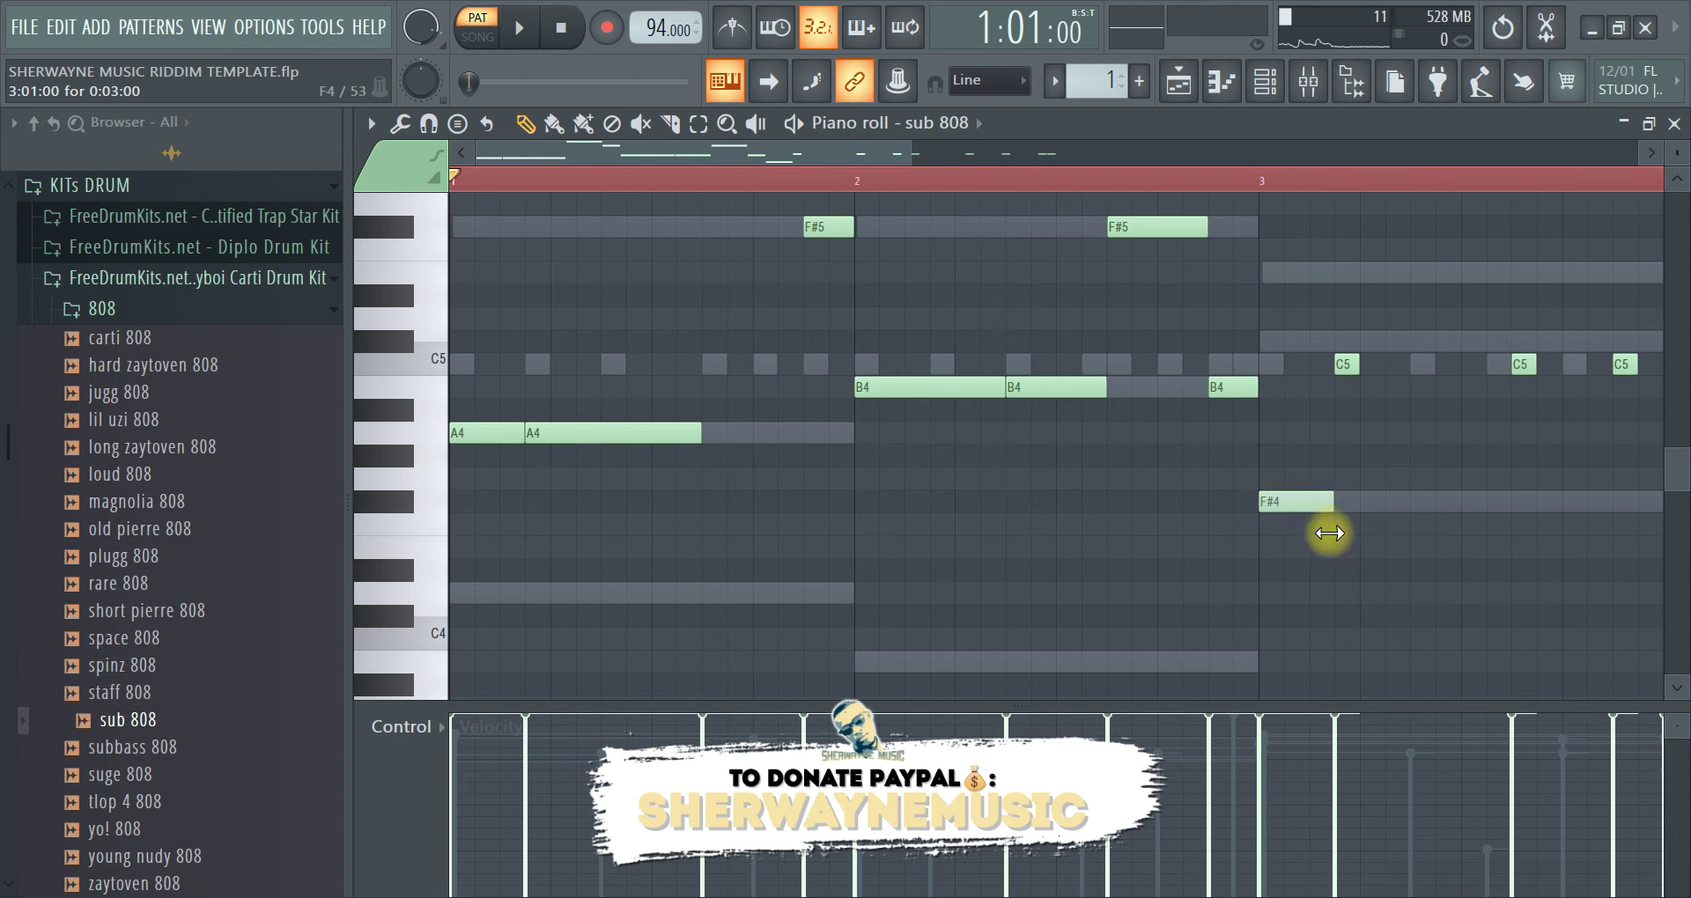
drag(1339, 366, 1510, 515)
drag(1519, 364, 1516, 340)
scroll(1132, 182, down, 3)
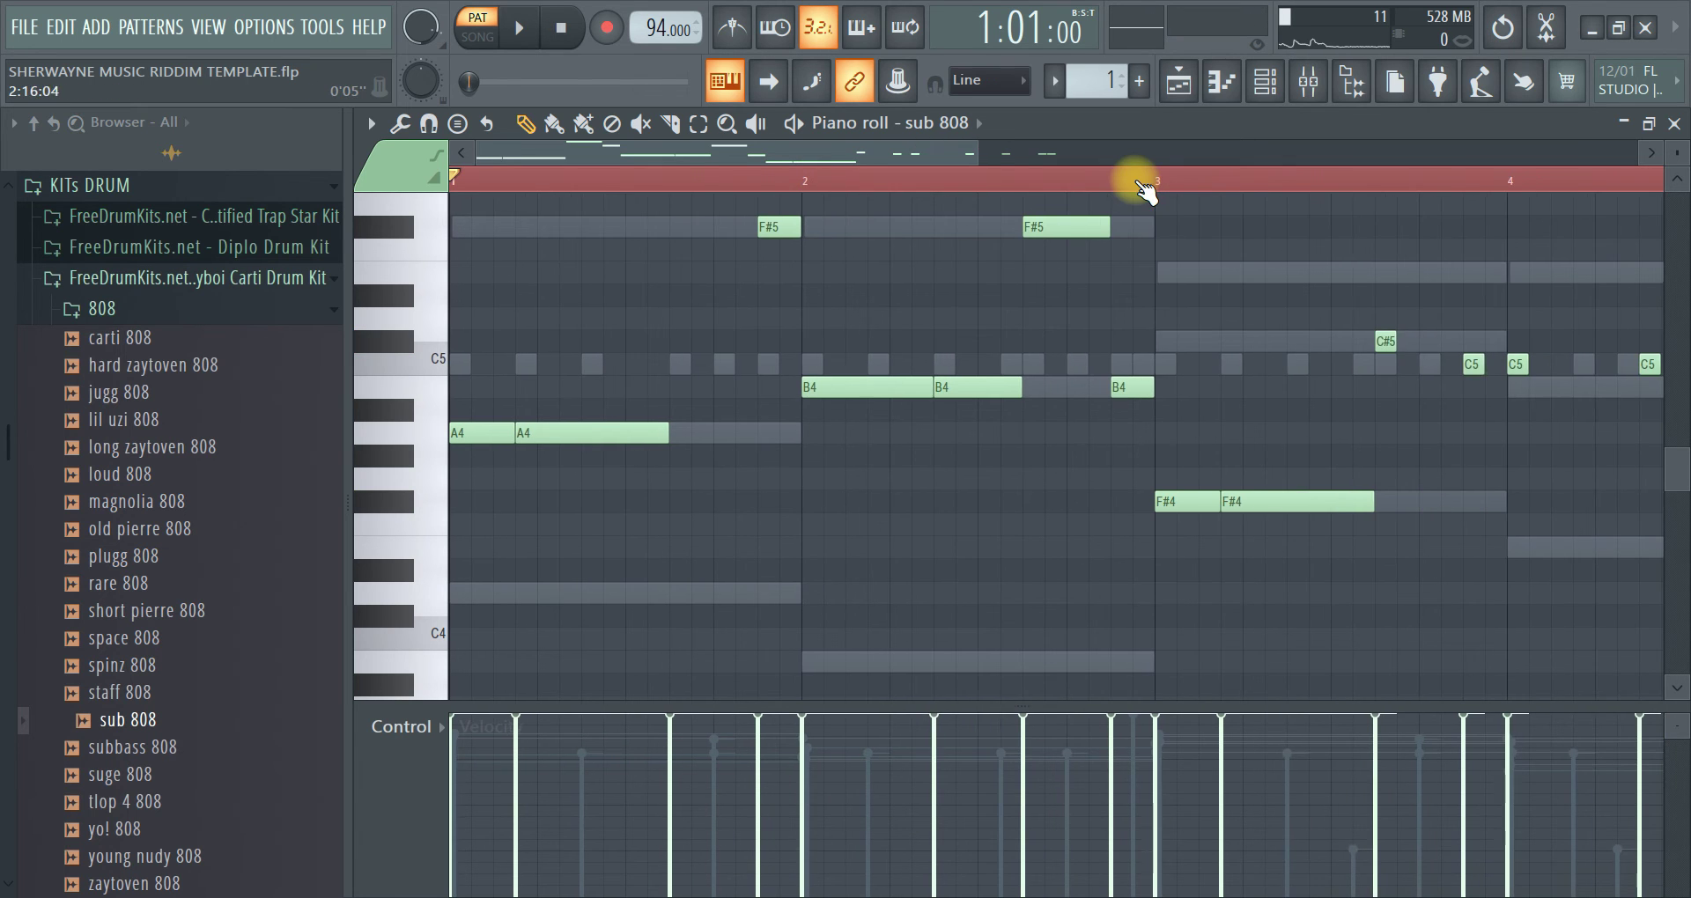
drag(1382, 338, 1457, 274)
mouse_move(1462, 362)
mouse_down()
mouse_move(1456, 328)
mouse_move(1483, 347)
mouse_up()
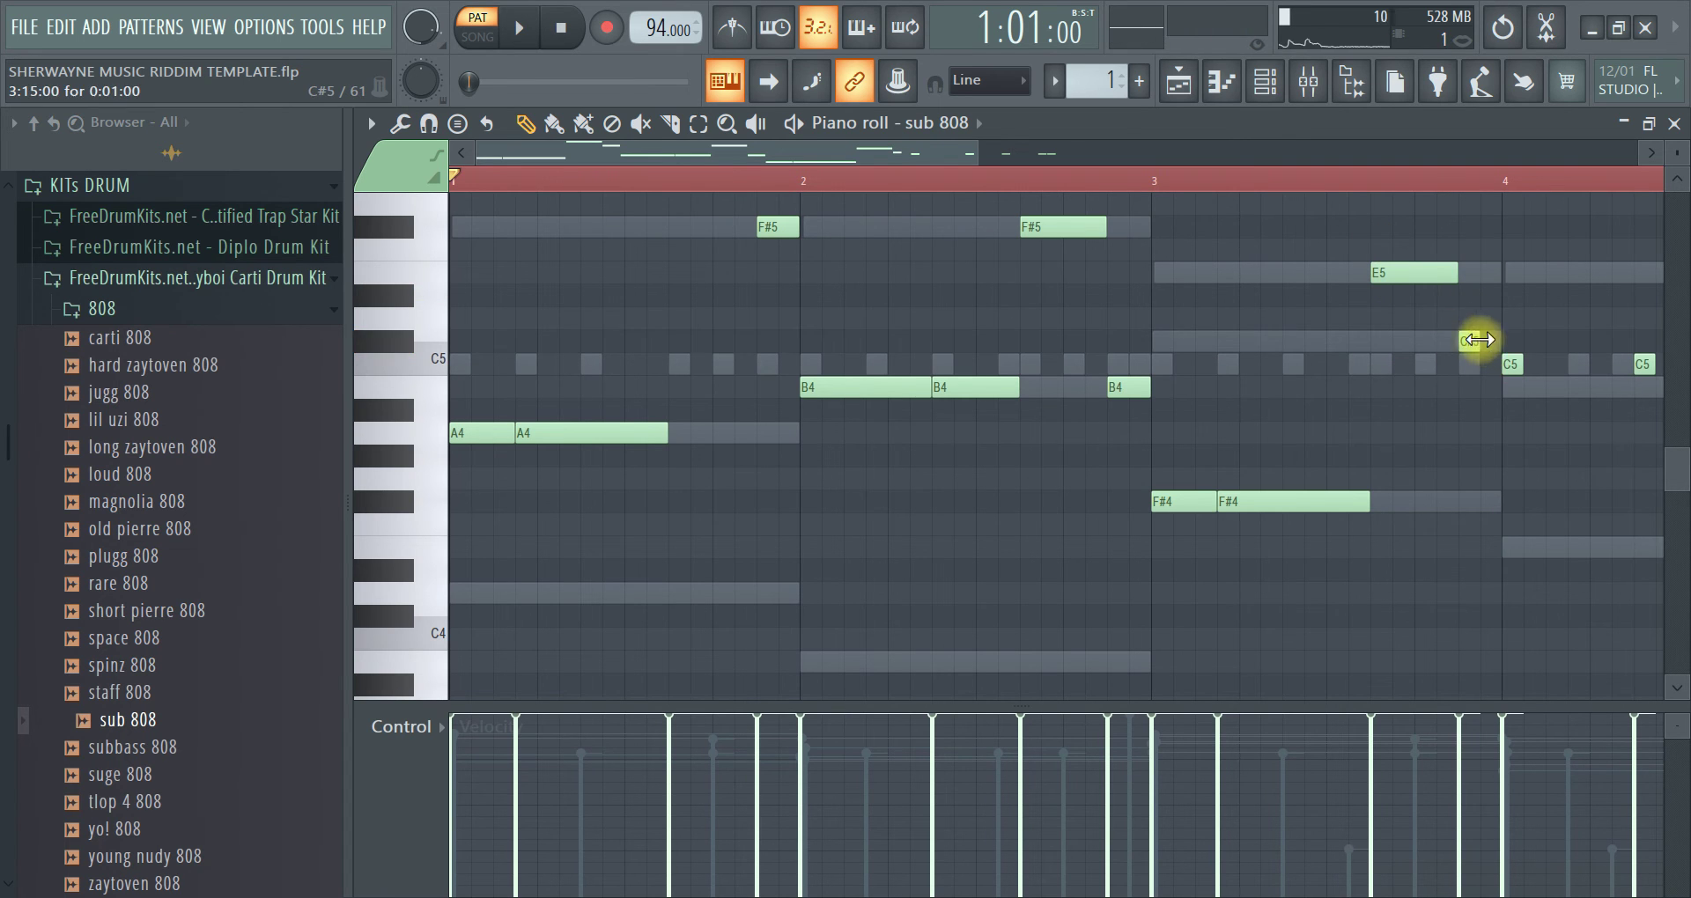
Repitch the bar 4 sub 808 notes to E4, E4, E5 and B4, extending them to the end of the bar without gaps
drag(881, 151, 1104, 195)
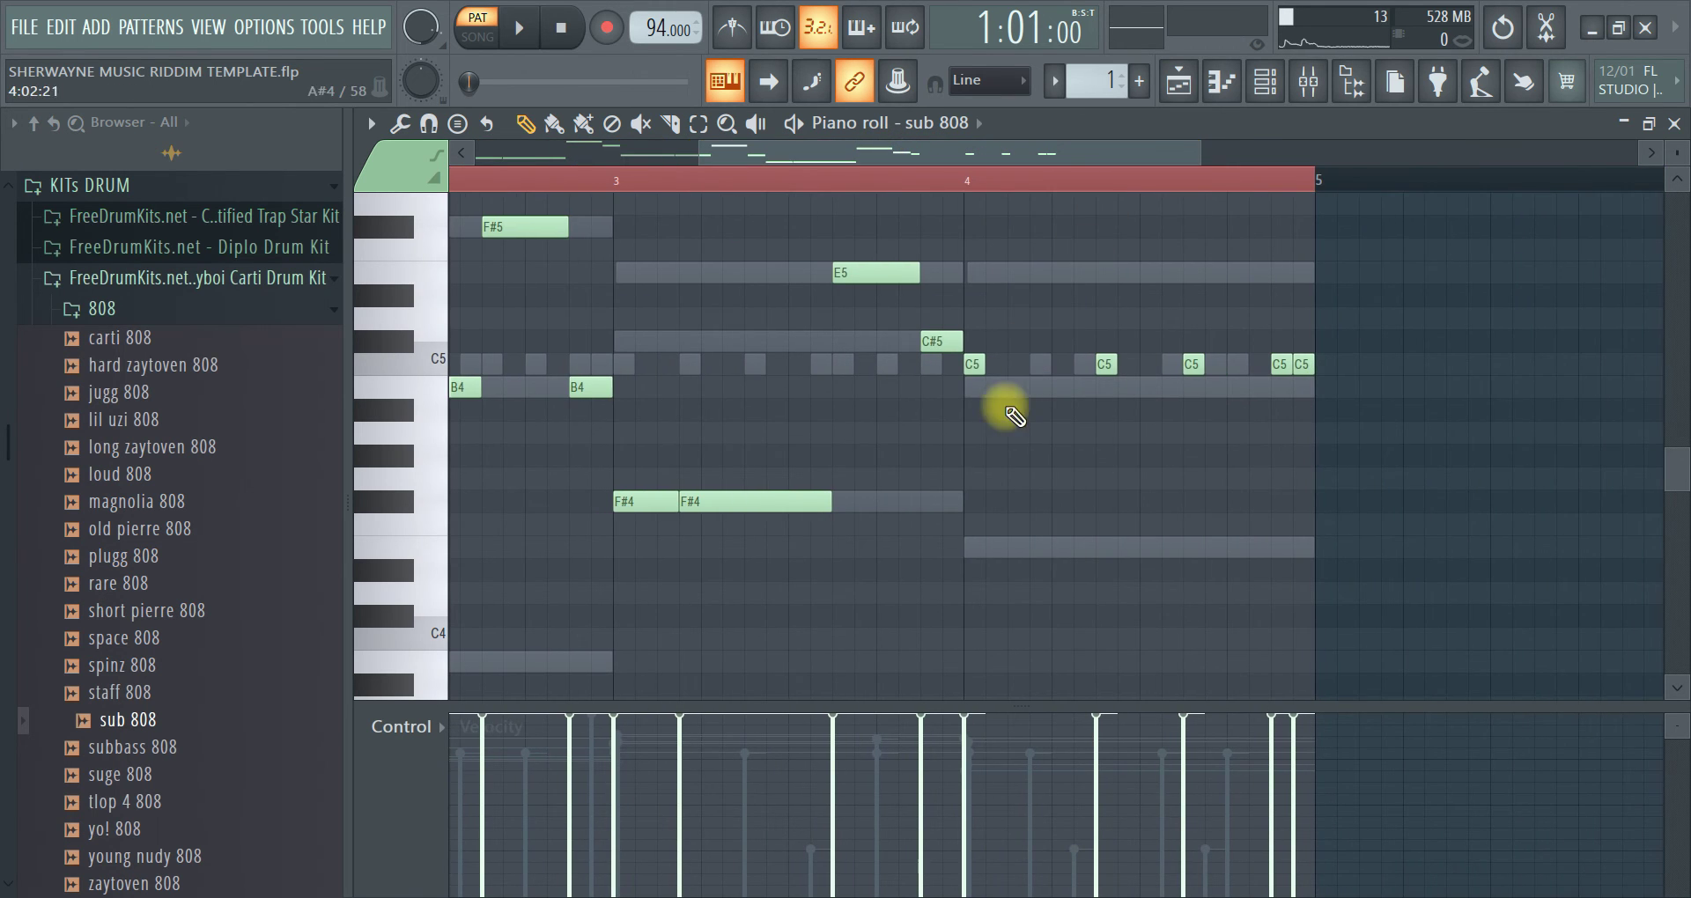
drag(983, 383, 1105, 582)
drag(1101, 367, 1112, 545)
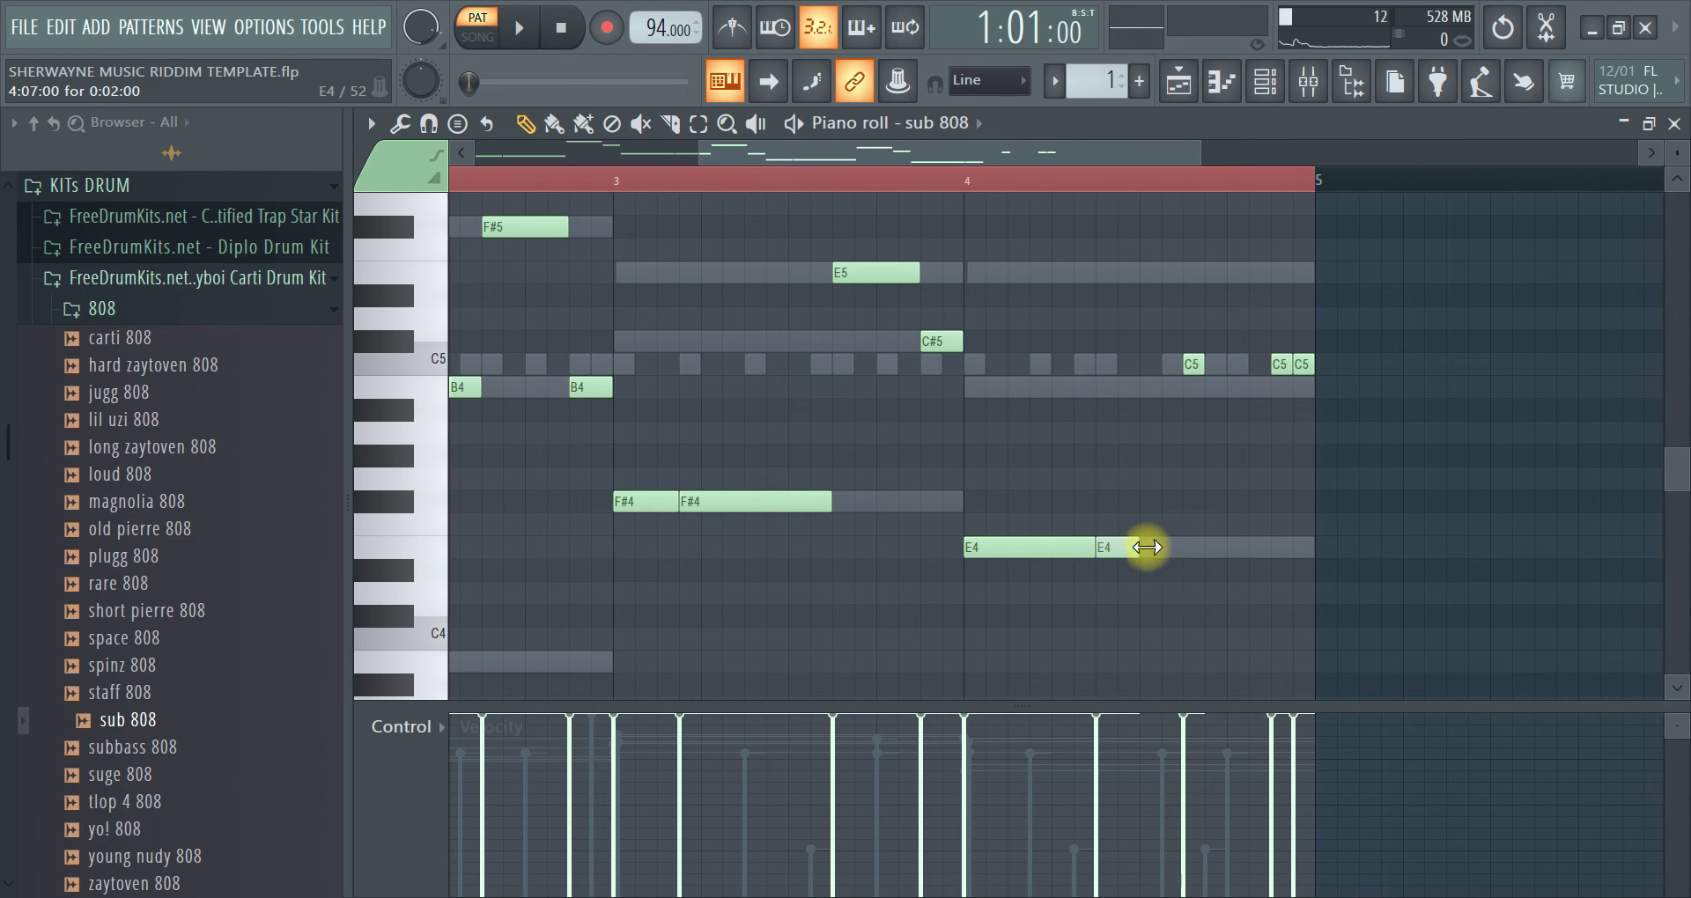
drag(1188, 368, 1288, 389)
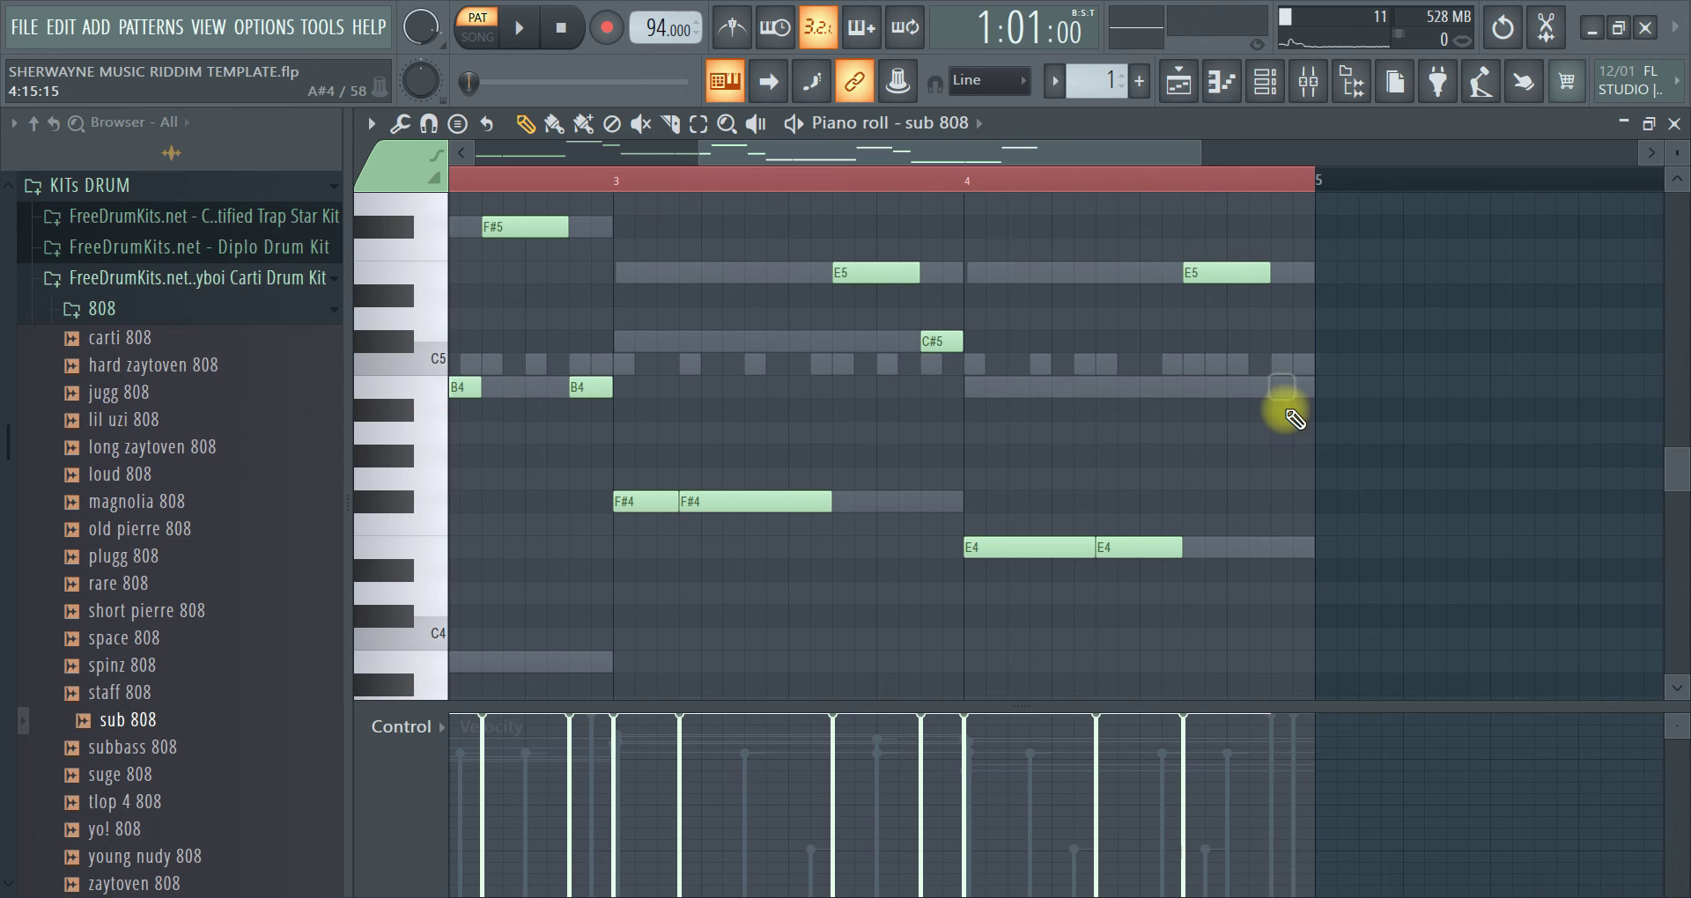
click(1290, 388)
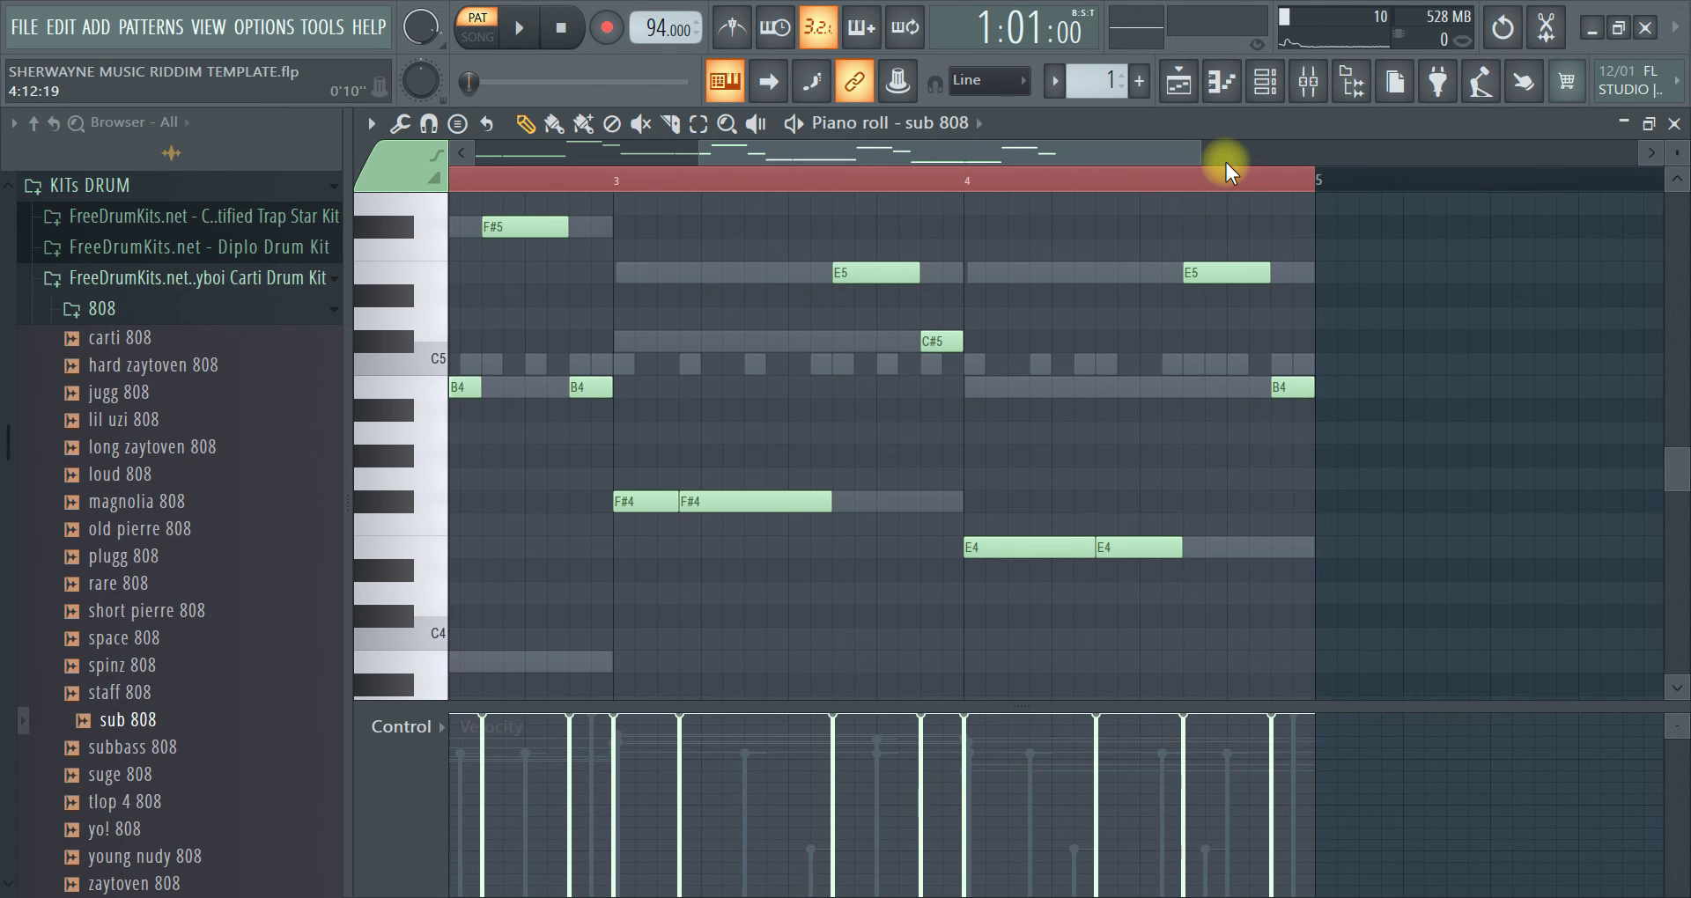
Play back the pattern to check the sub 808 bassline against the other parts
key(space)
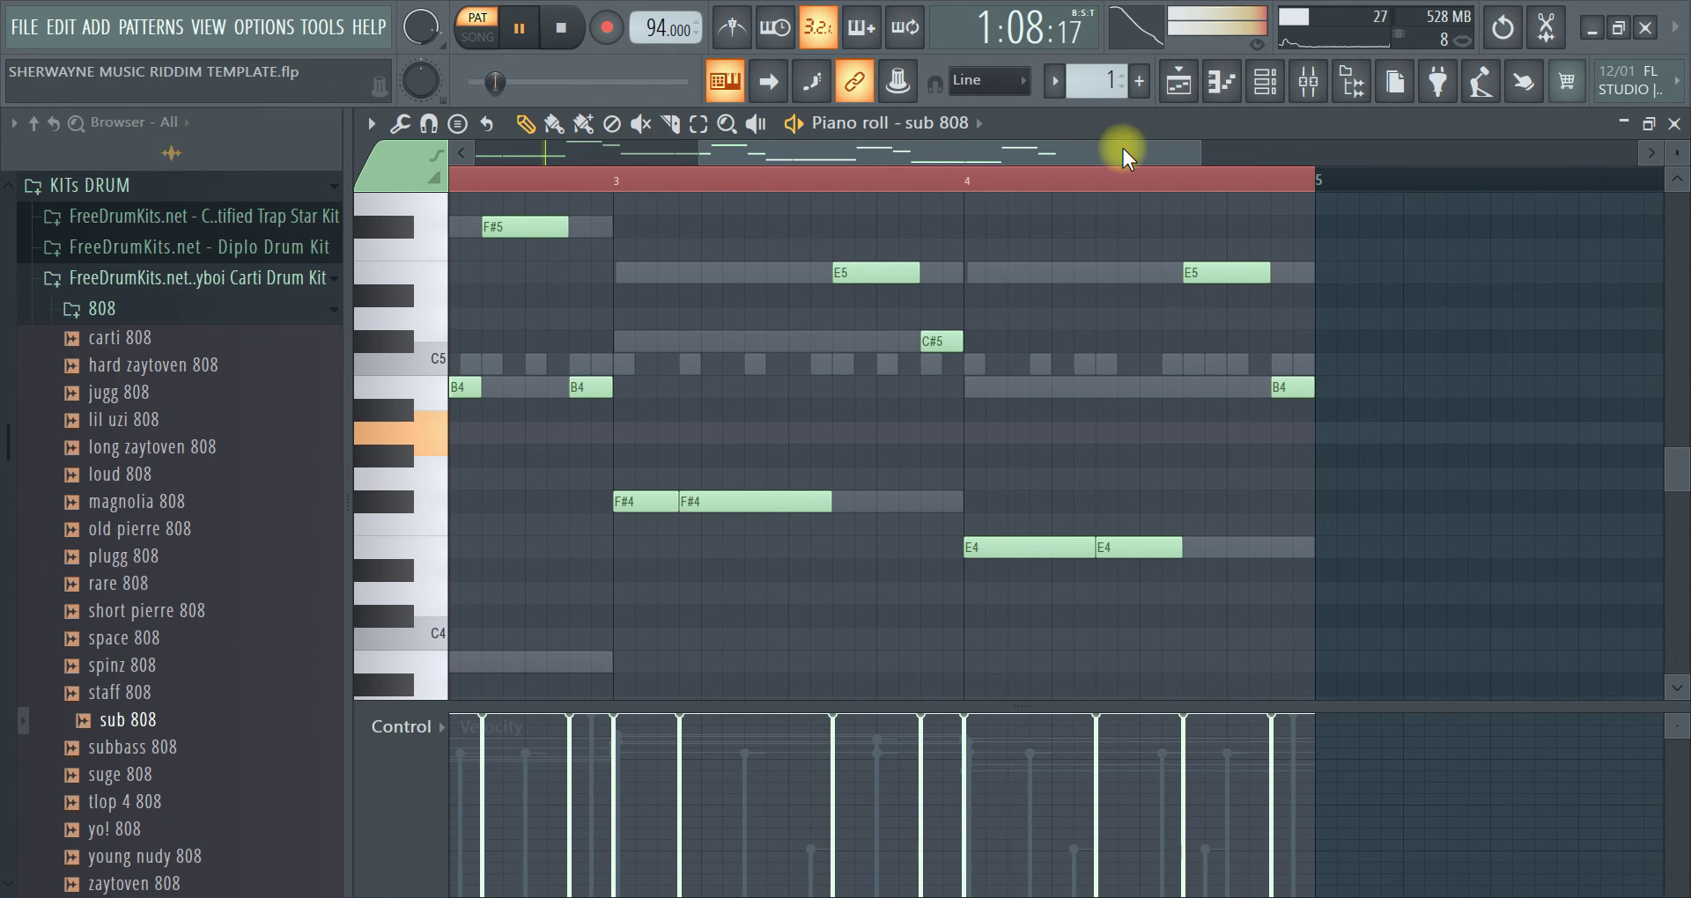
scroll(705, 446, up, 3)
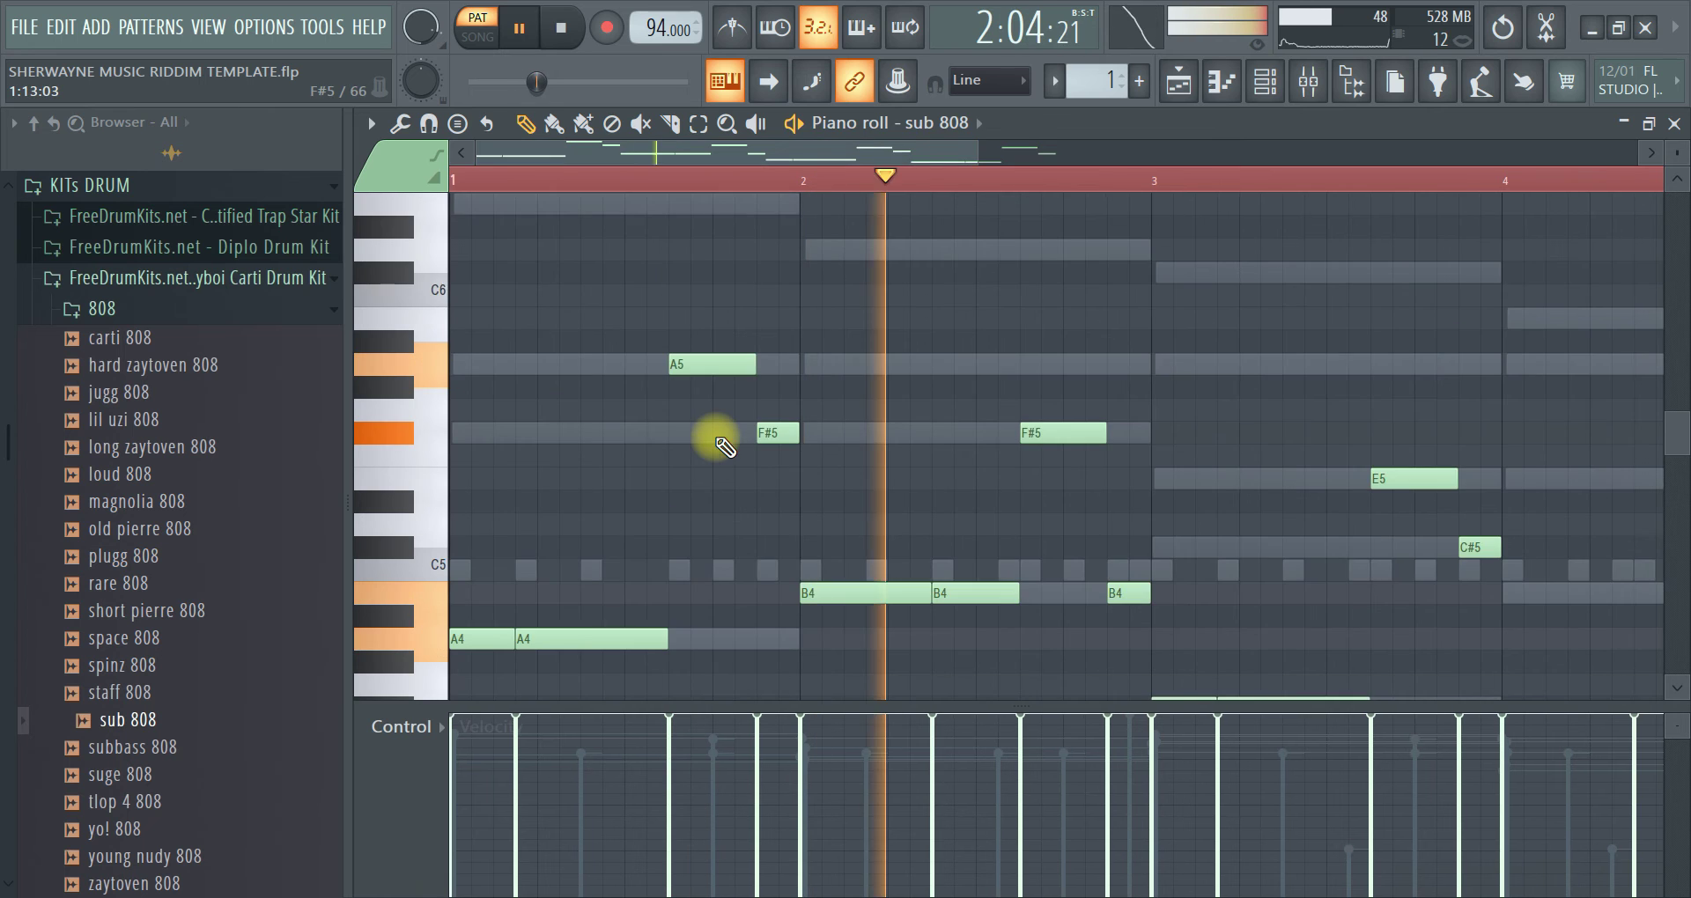
scroll(709, 440, down, 2)
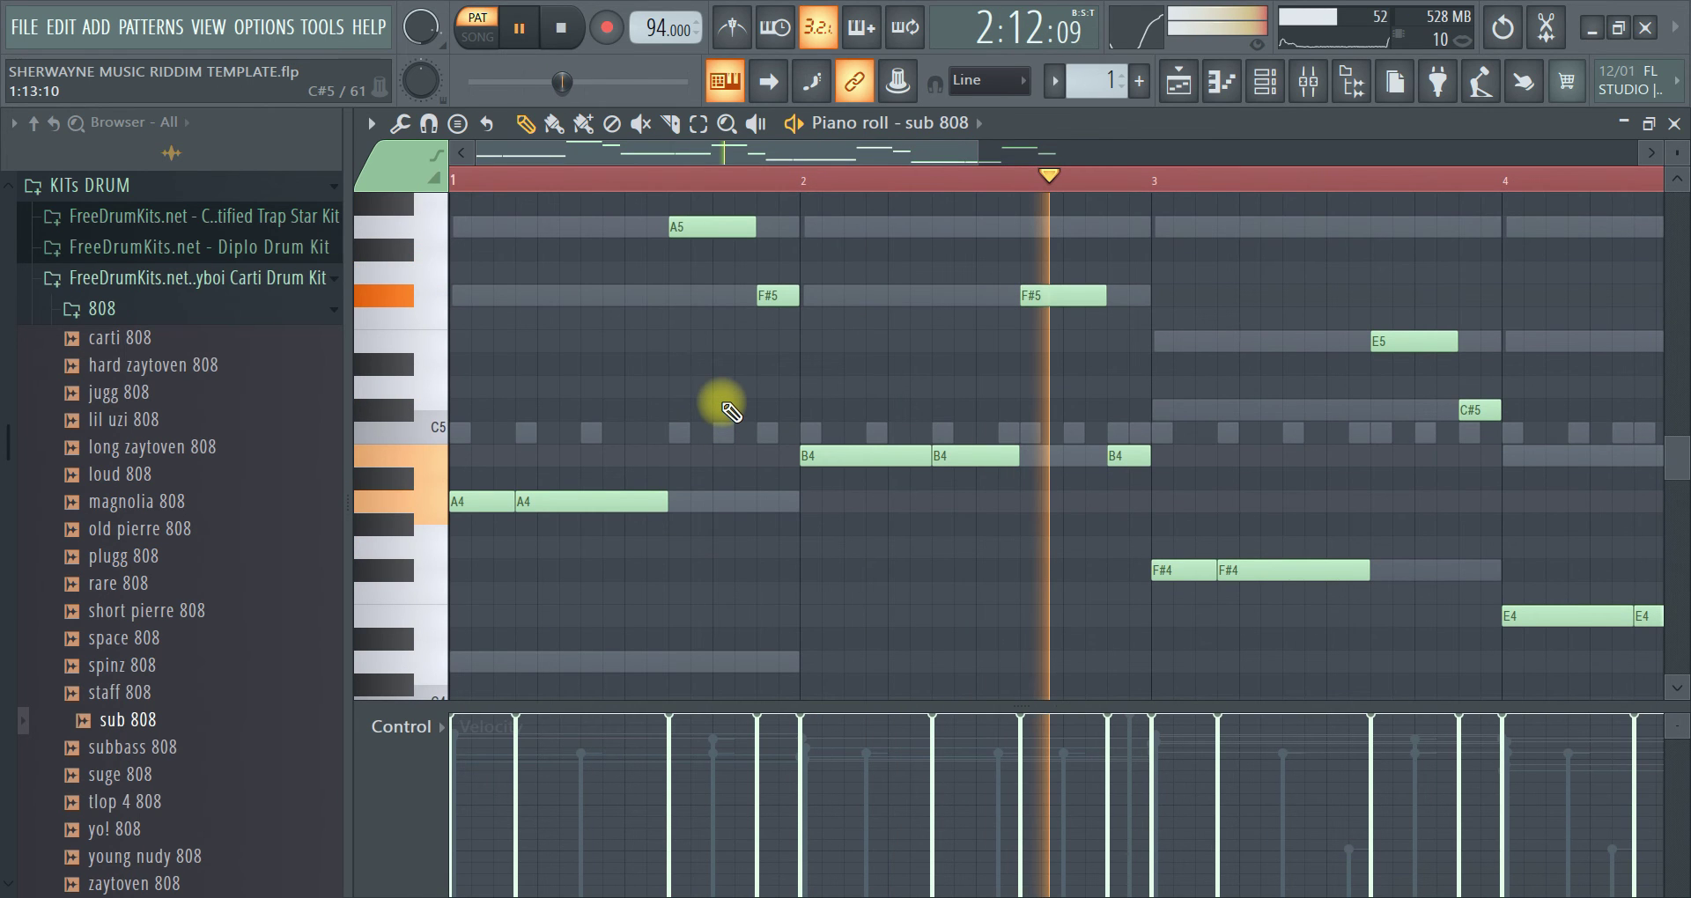
scroll(745, 408, up, 2)
scroll(755, 405, down, 2)
key(space)
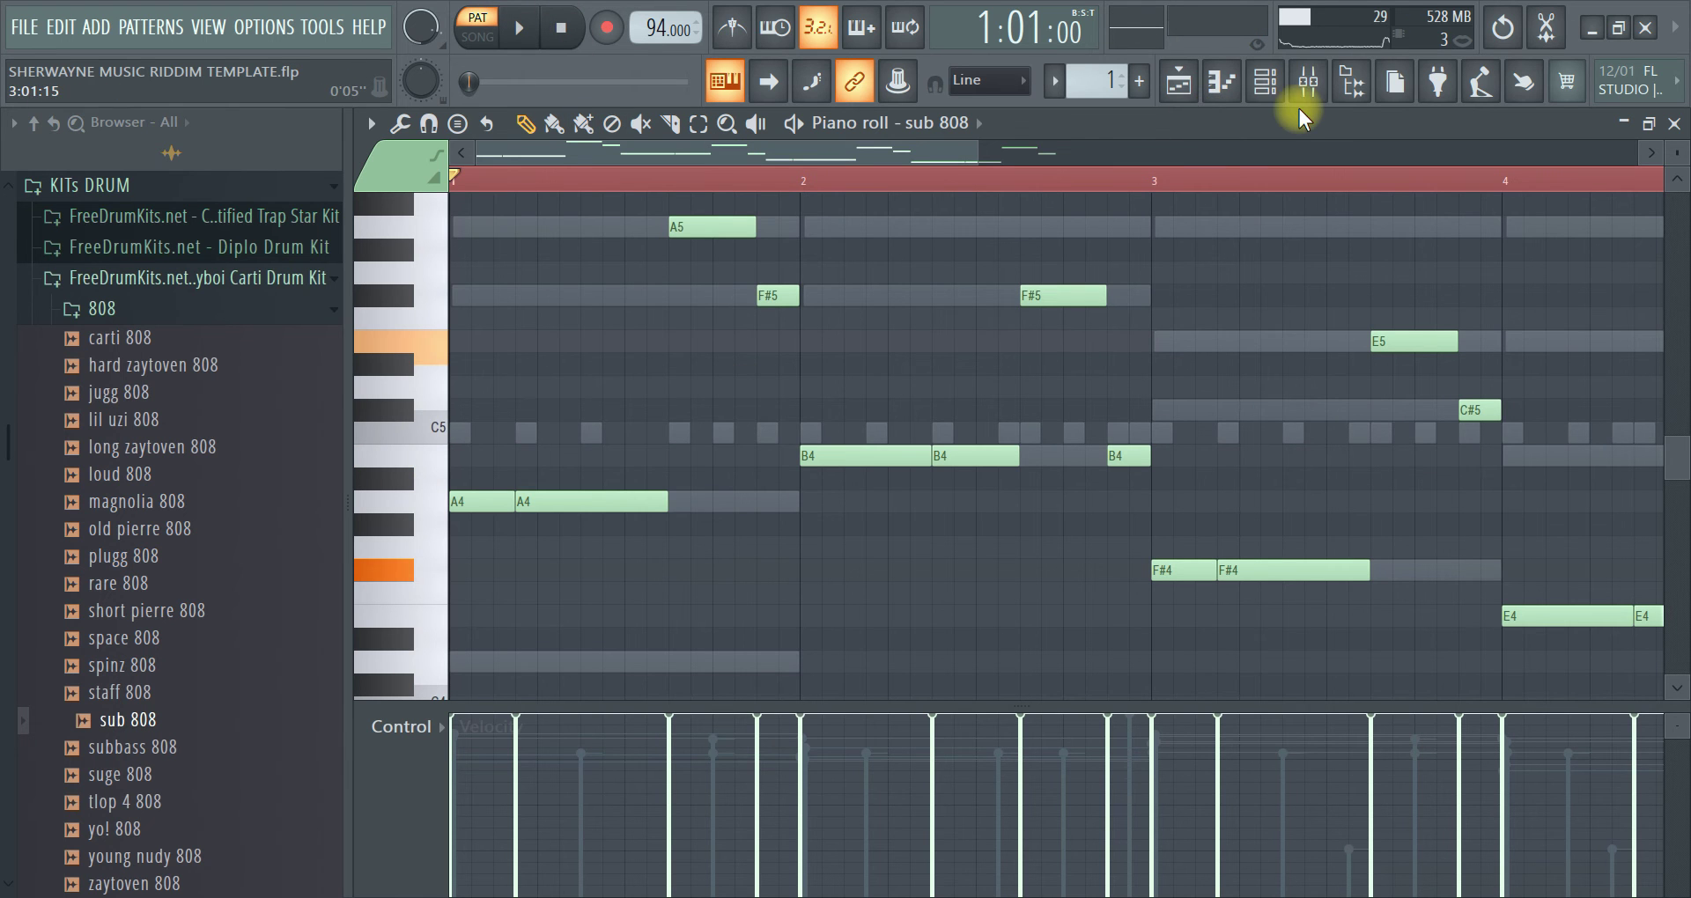
Enable the sub 808 volume envelope with maximum hold and zero attack, decay, sustain and release, and audition the pattern
click(1221, 81)
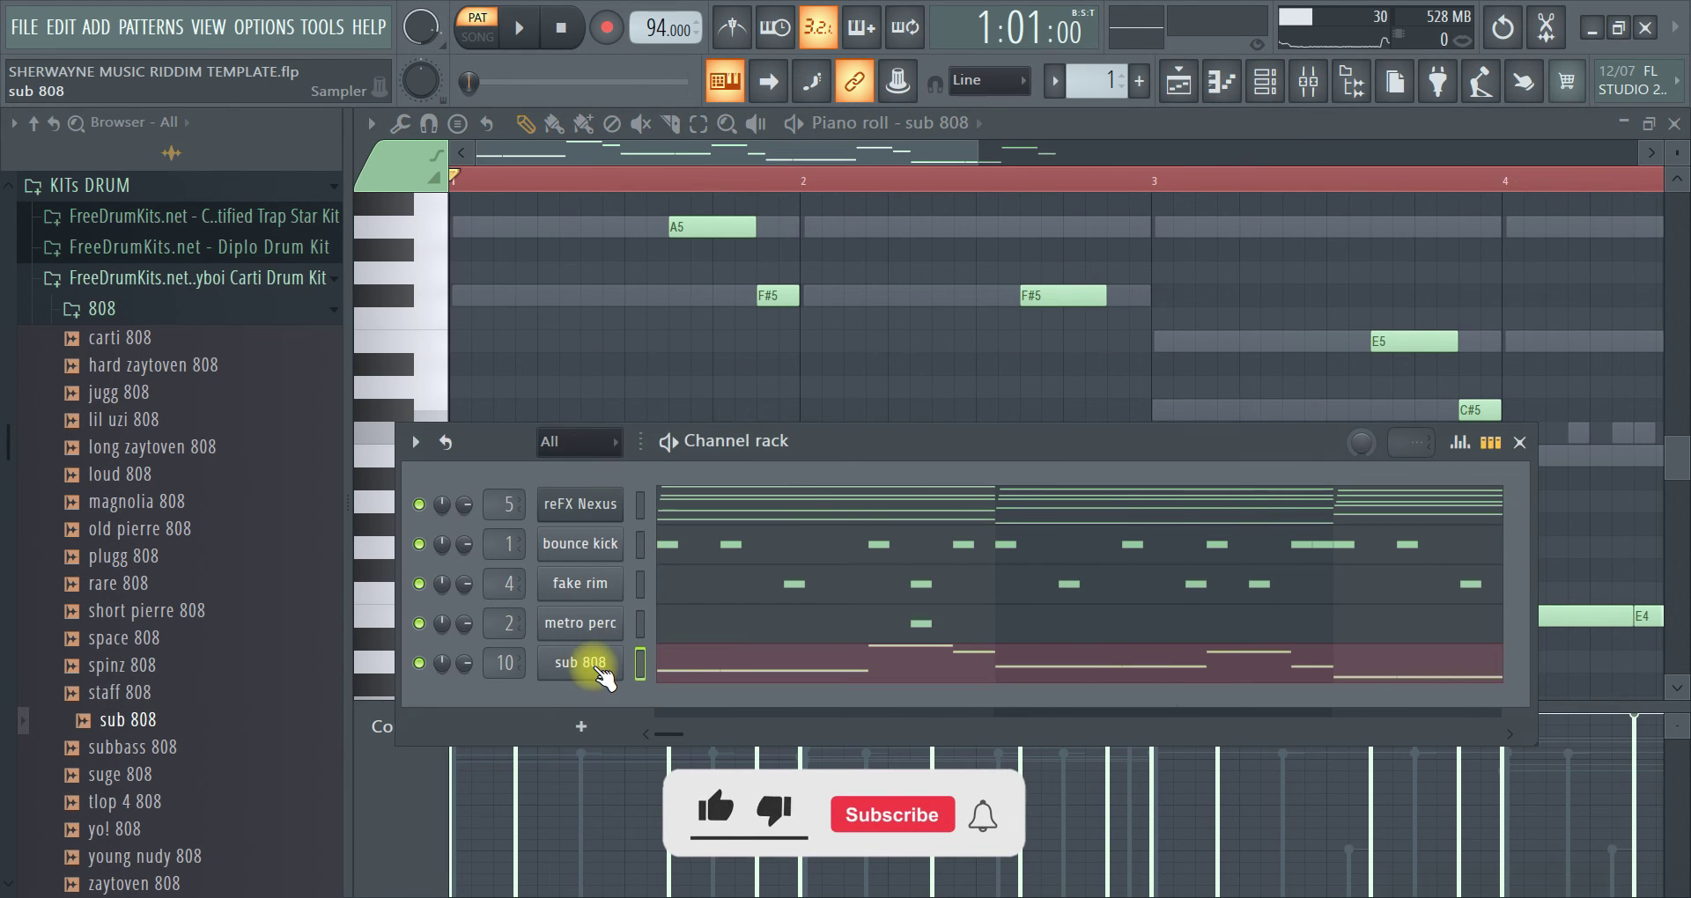
click(592, 662)
click(511, 321)
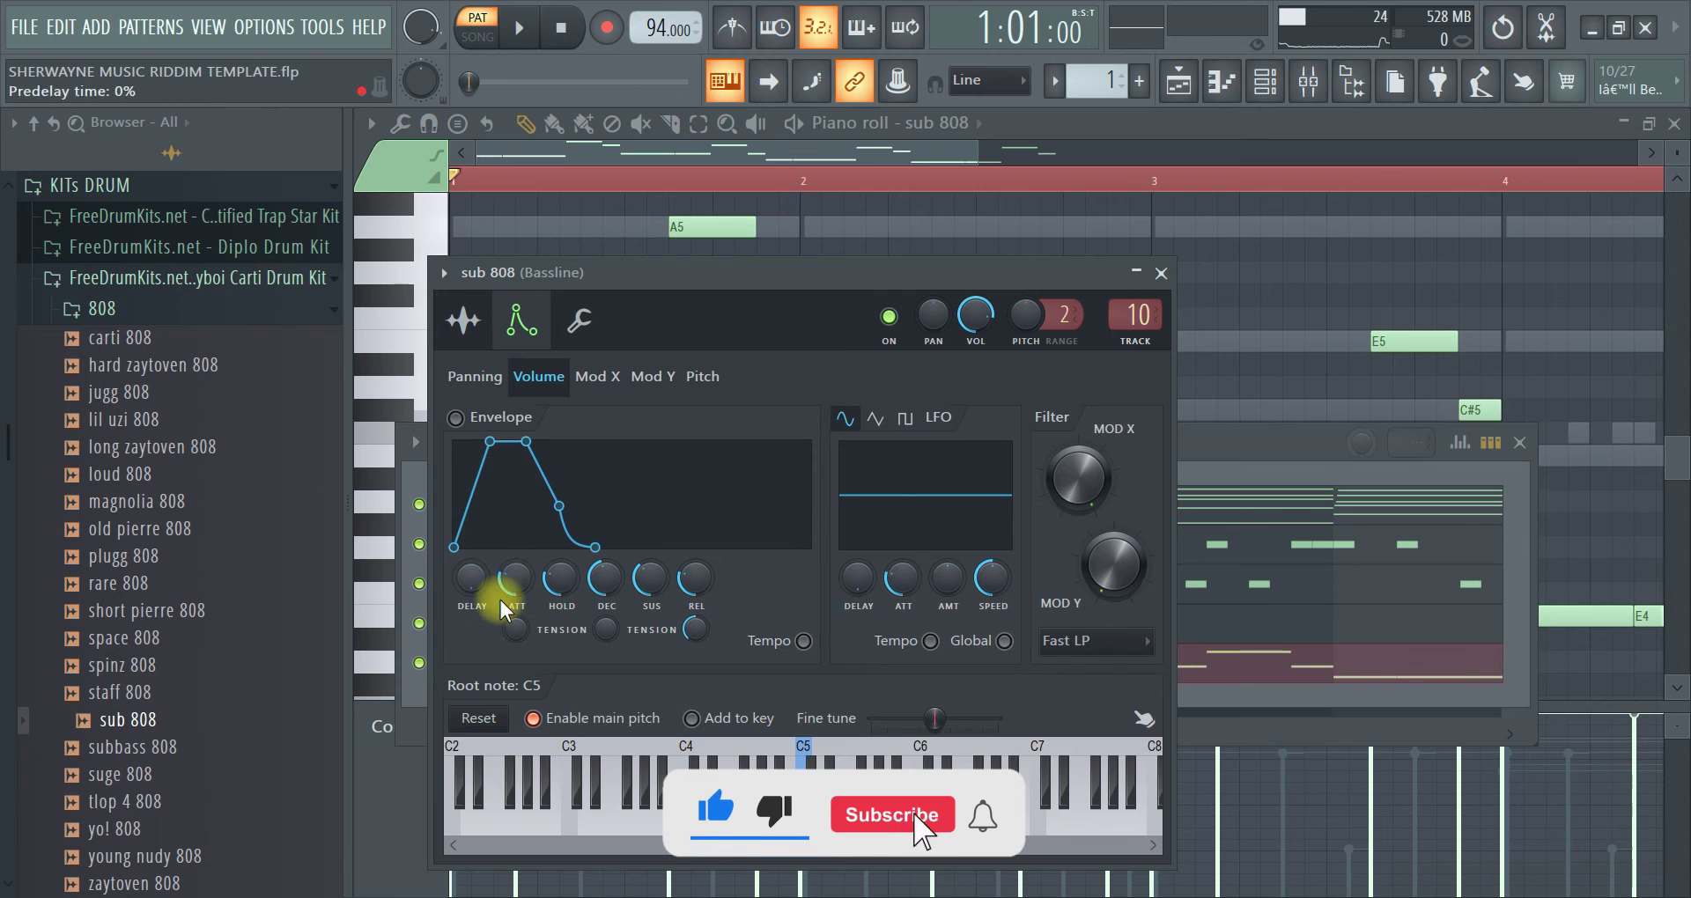
drag(552, 589, 577, 819)
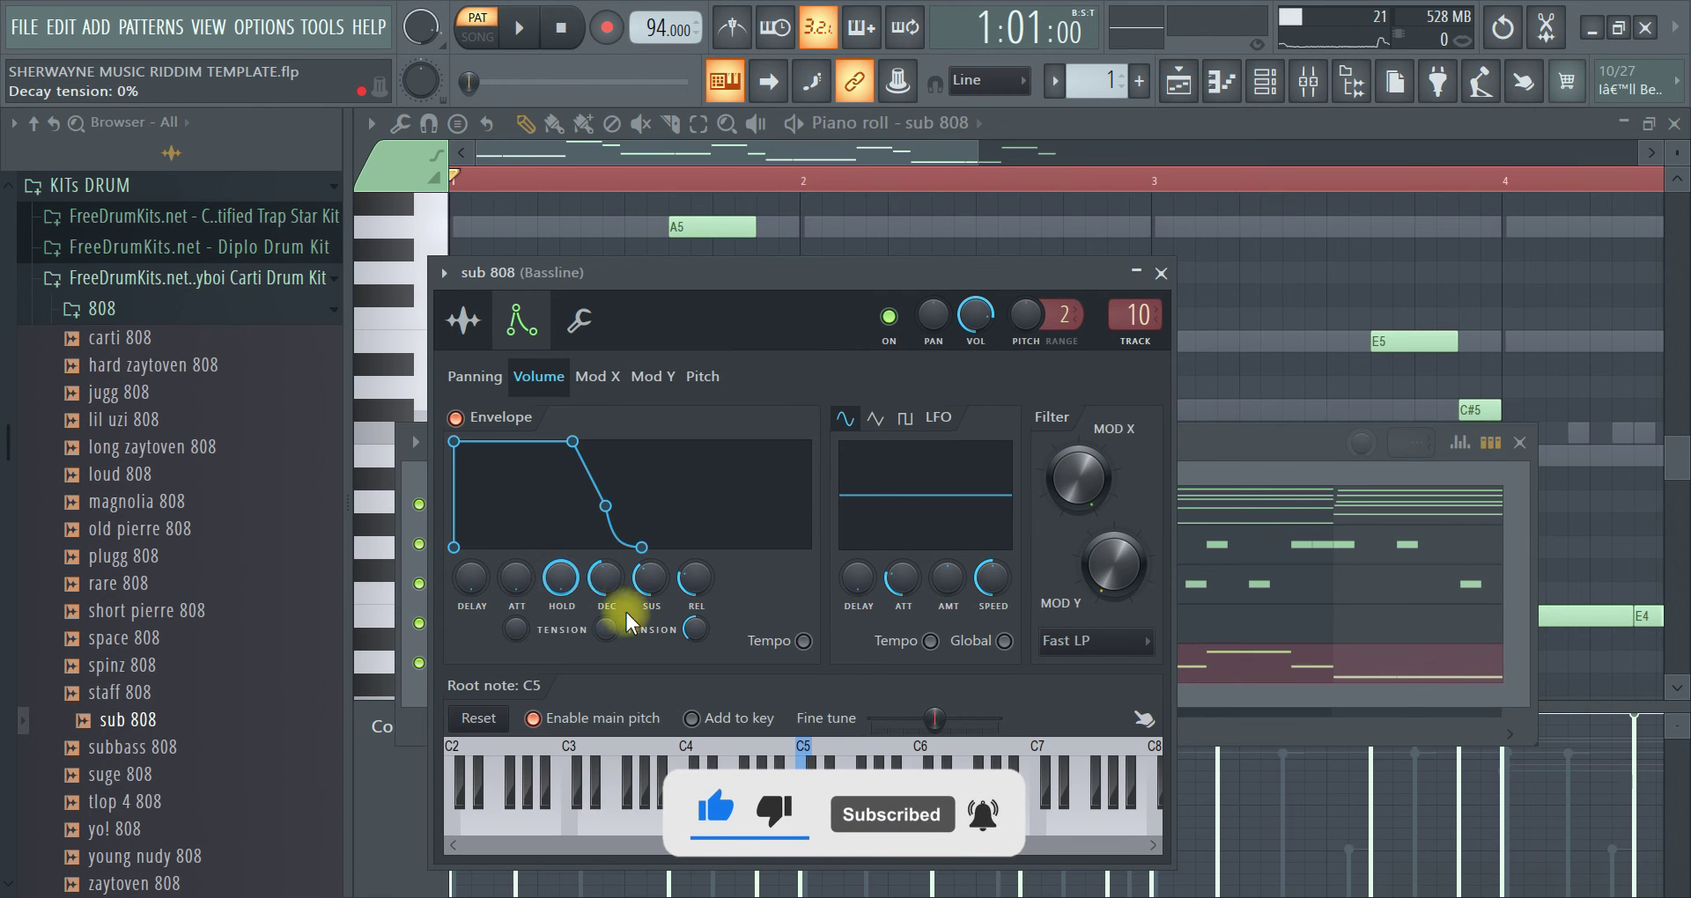
drag(626, 611, 641, 124)
drag(649, 563, 661, 132)
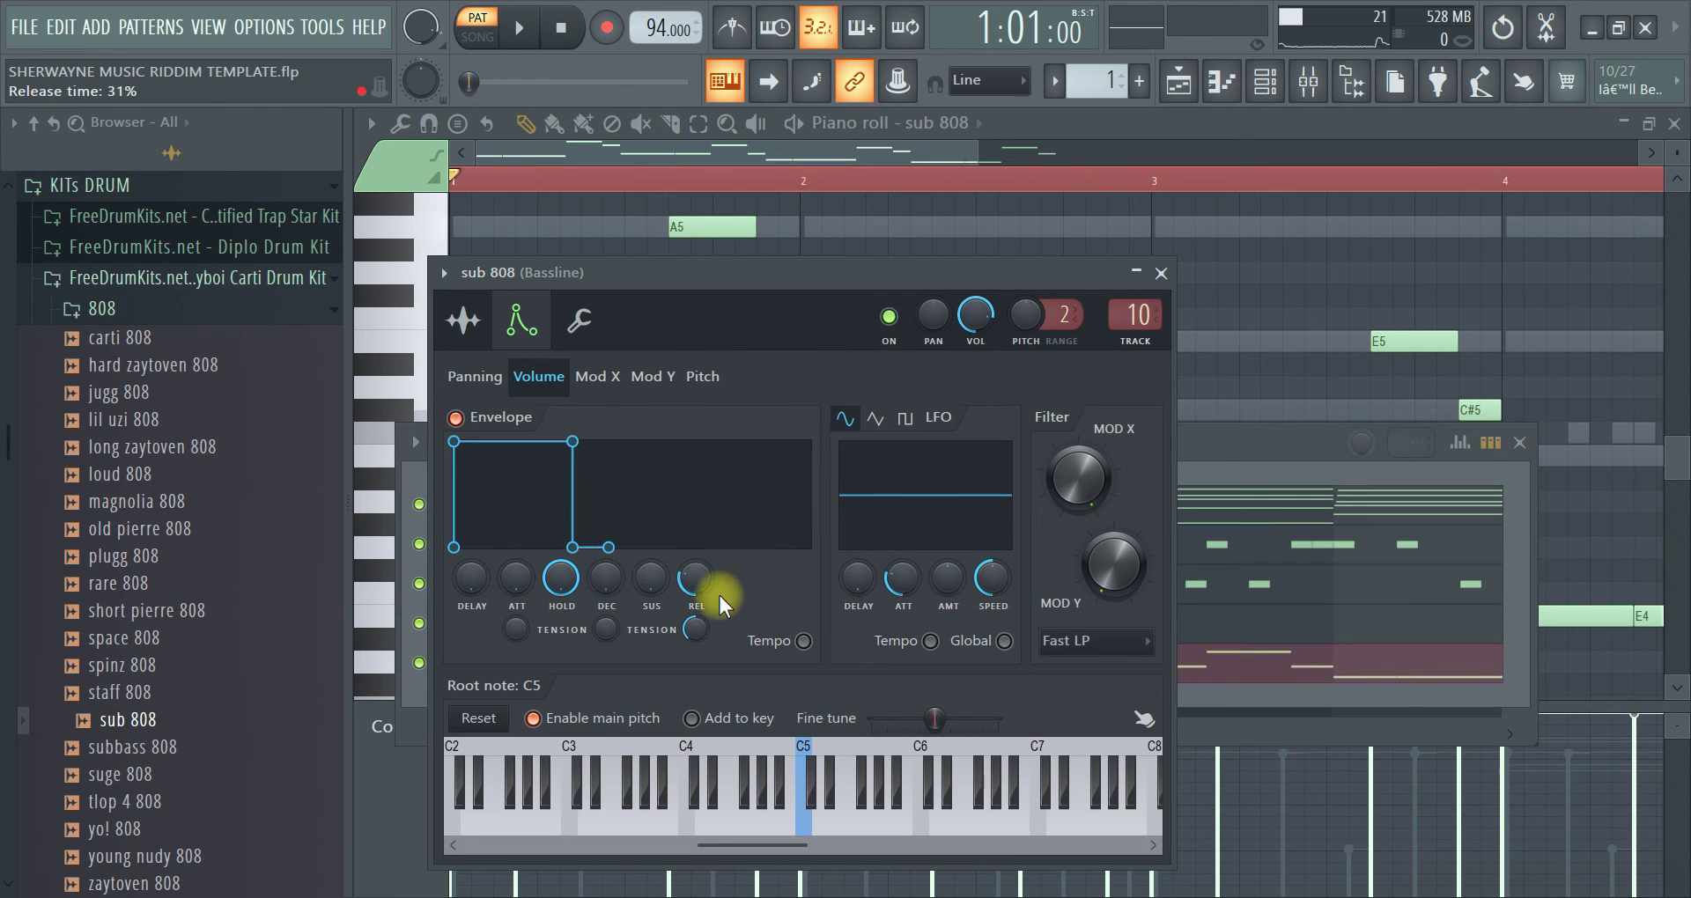
drag(694, 581, 777, 86)
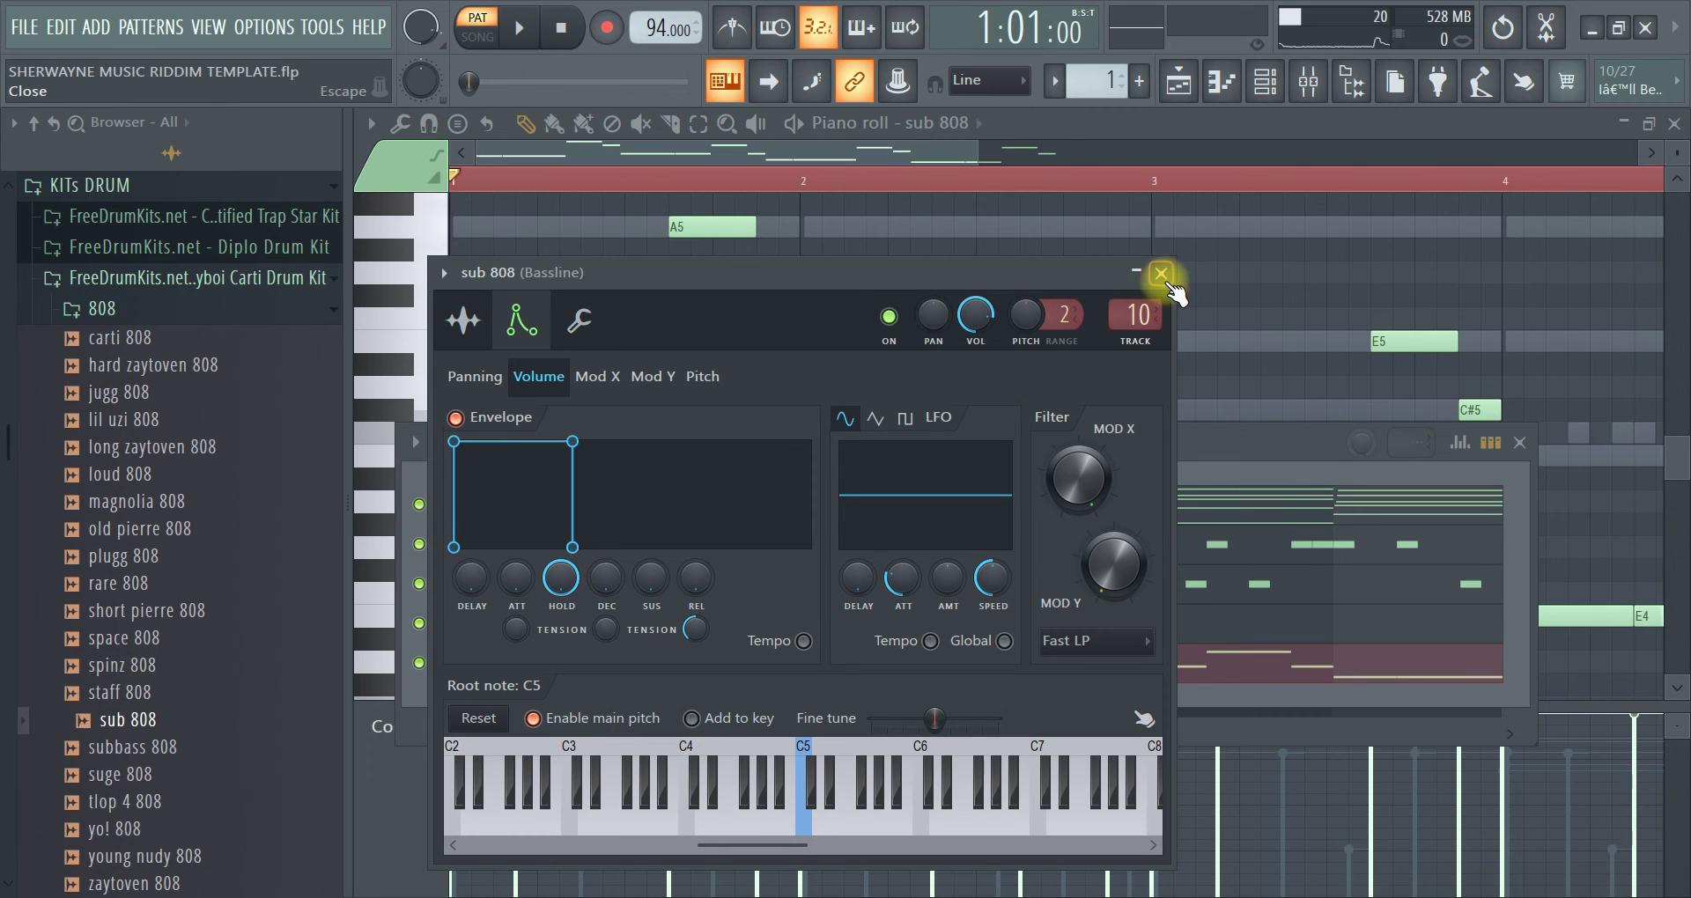
click(1161, 274)
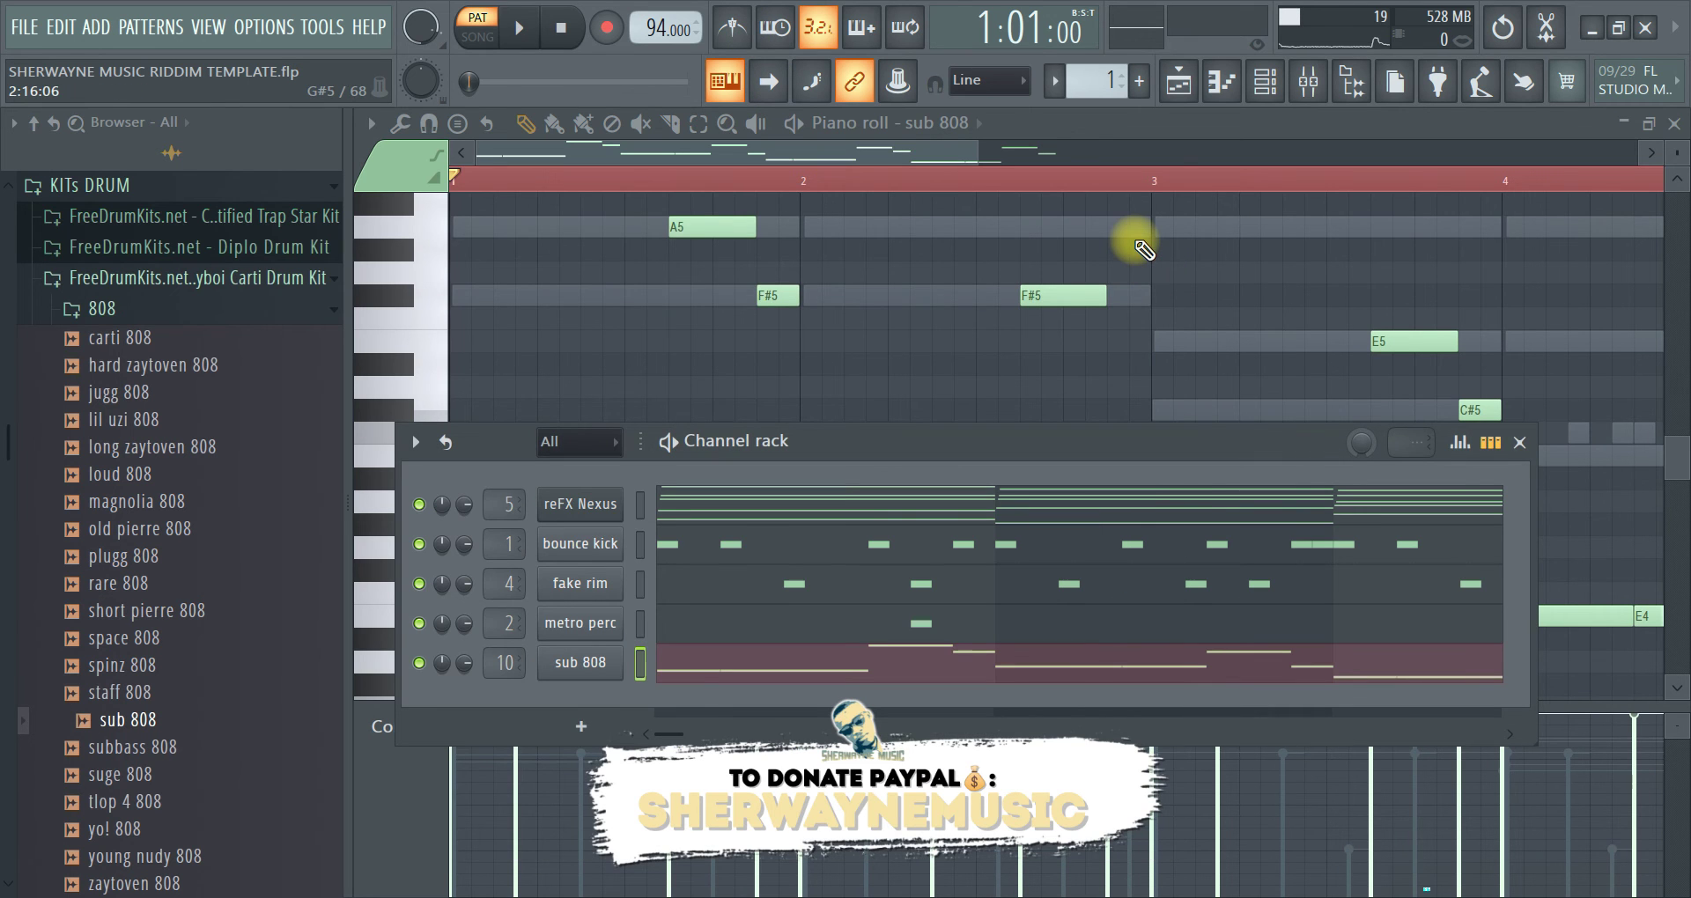
key(space)
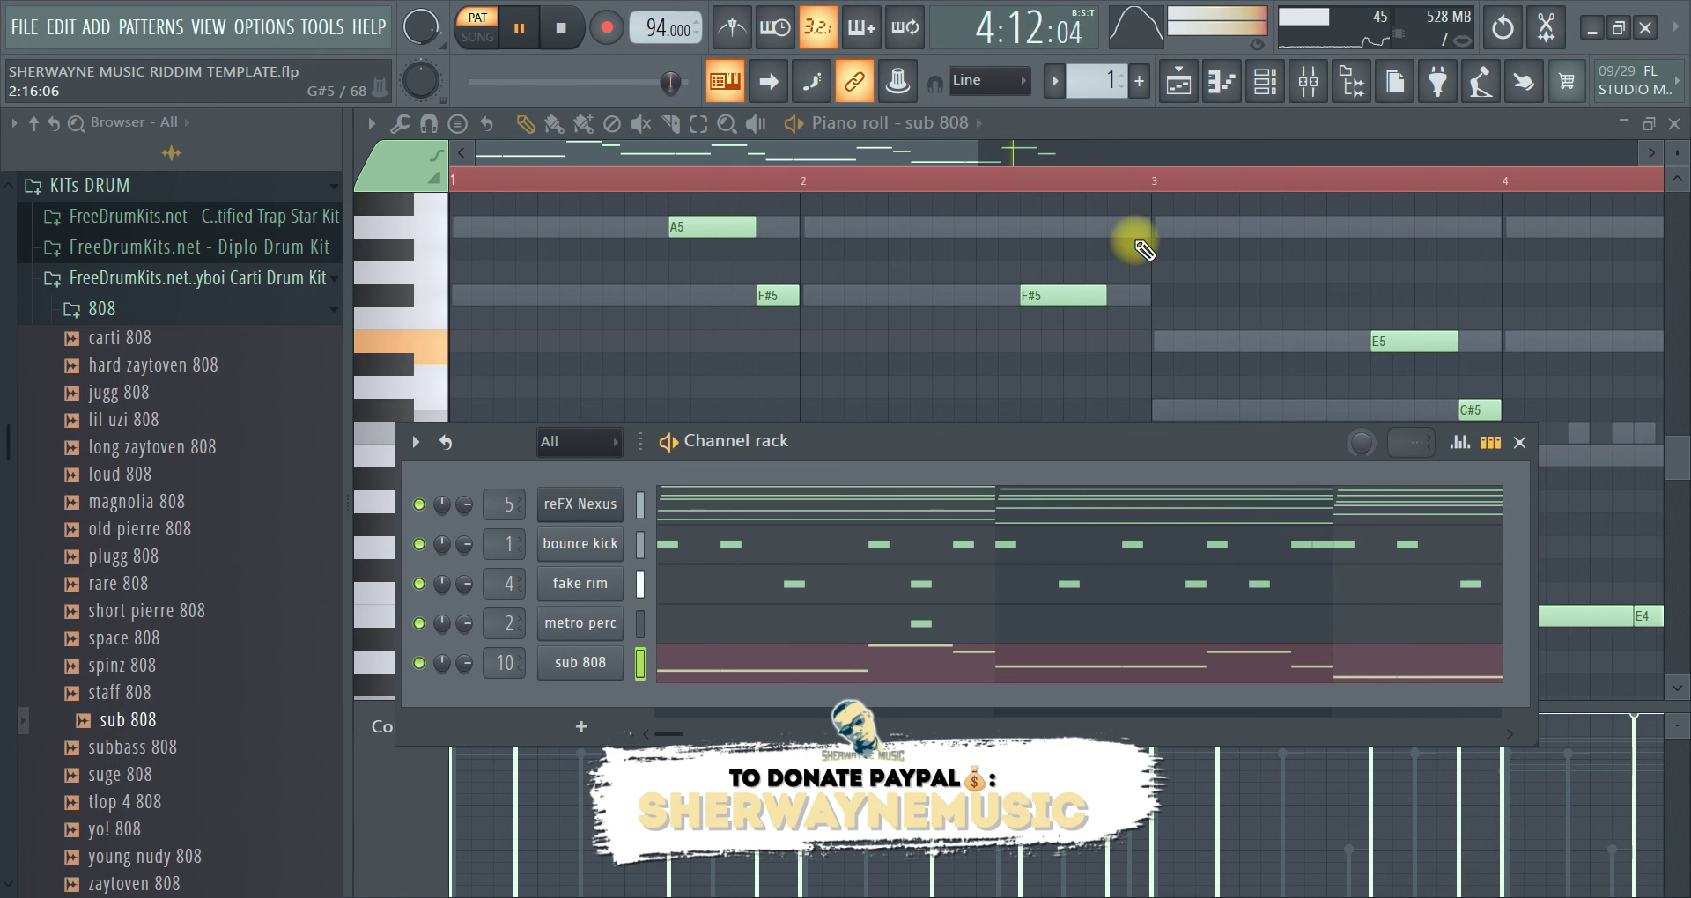
key(space)
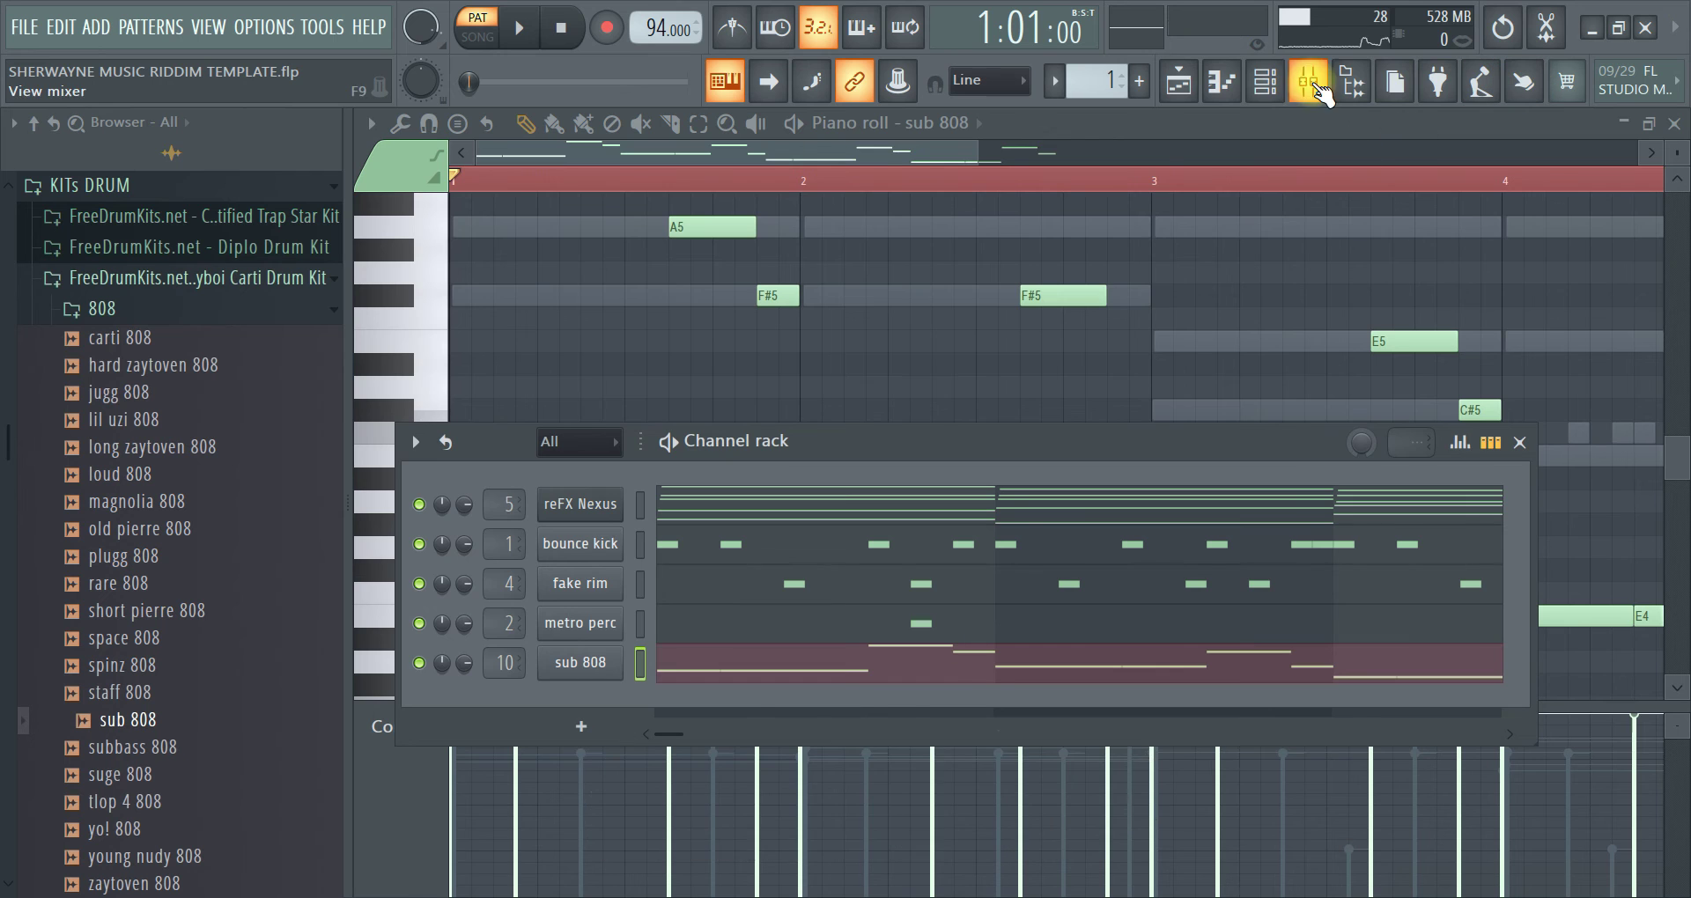
Lower the Bassline mixer track to -19.5 dB during playback and reopen the sub 808 piano roll
click(1307, 81)
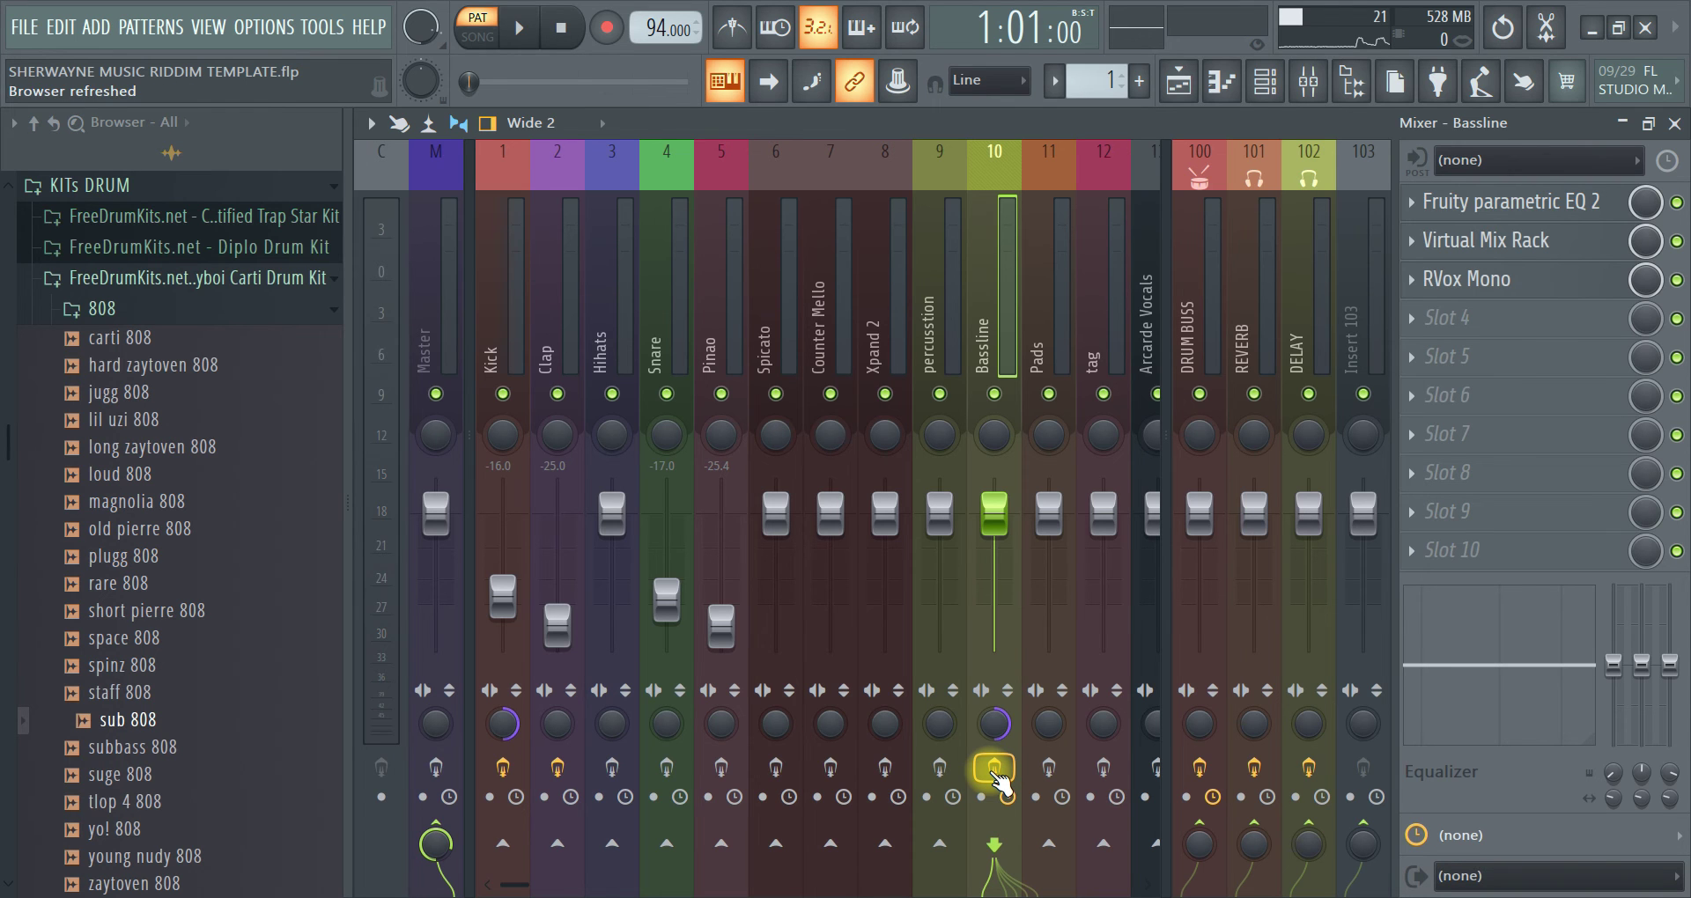
key(space)
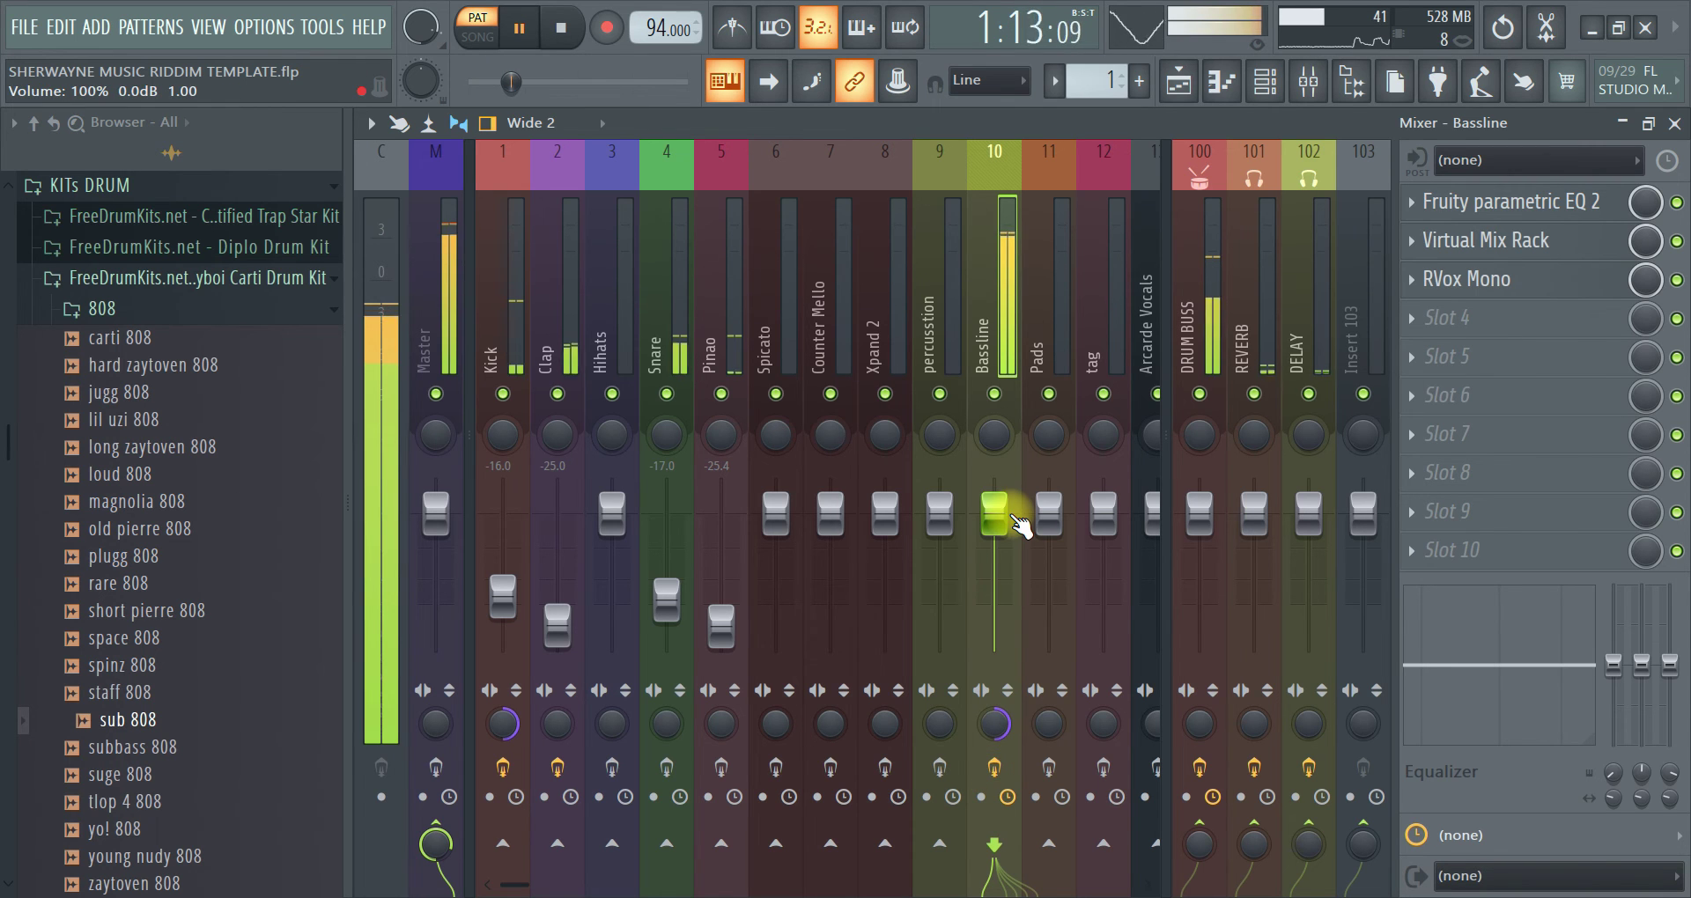
drag(1019, 526, 987, 705)
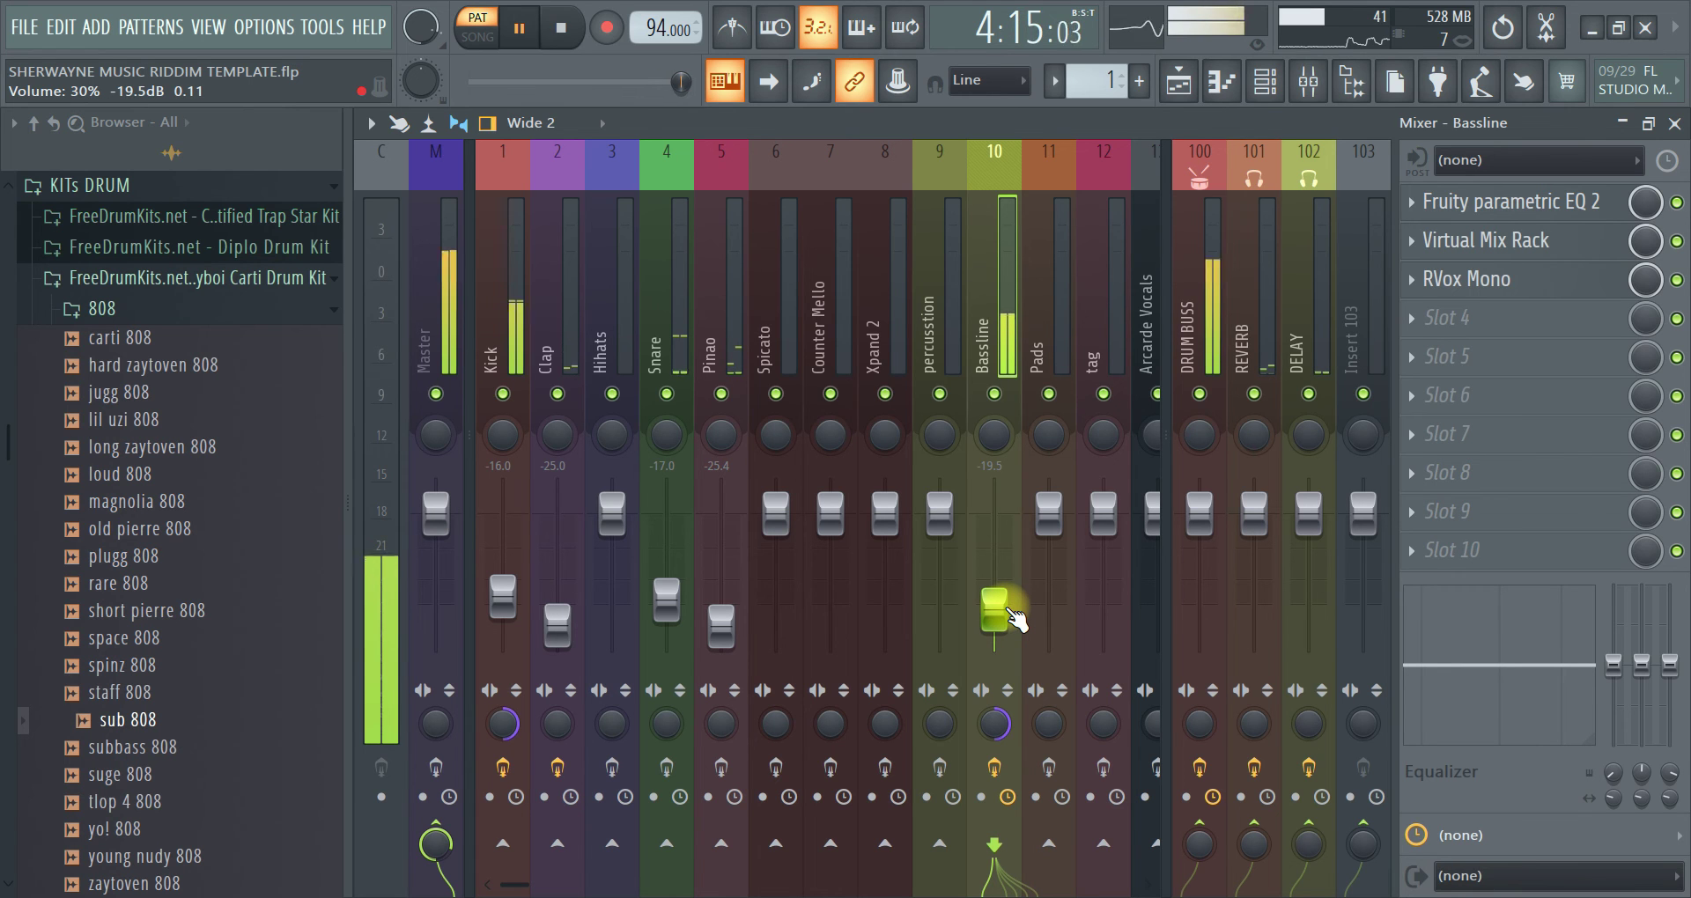
key(space)
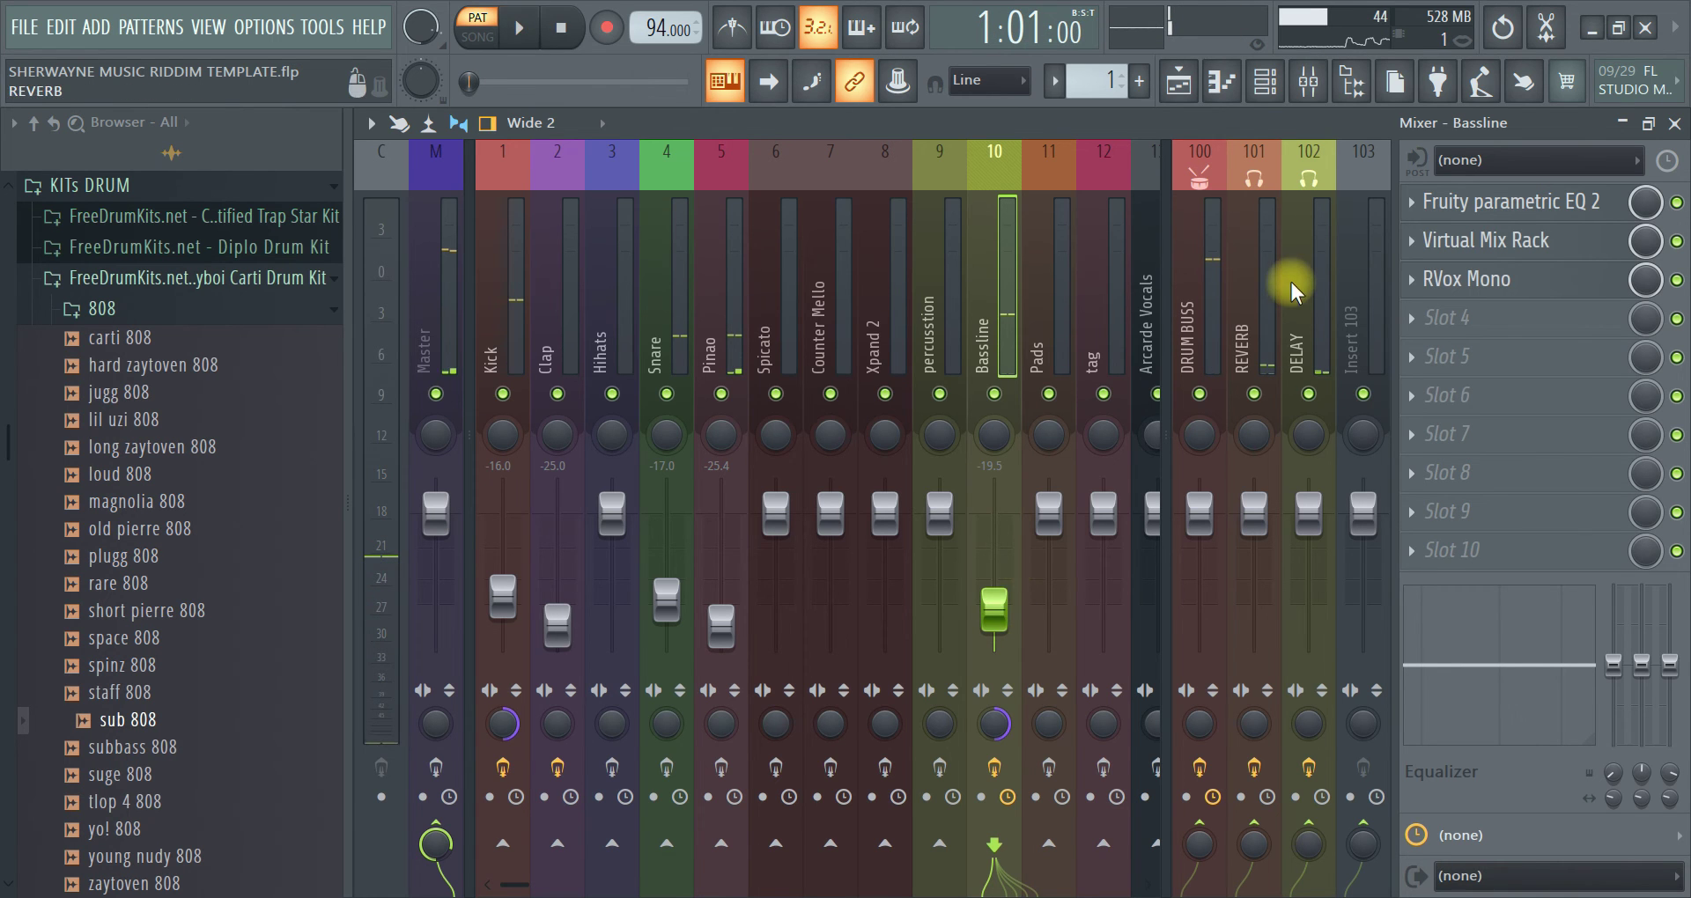
key(F6)
click(673, 672)
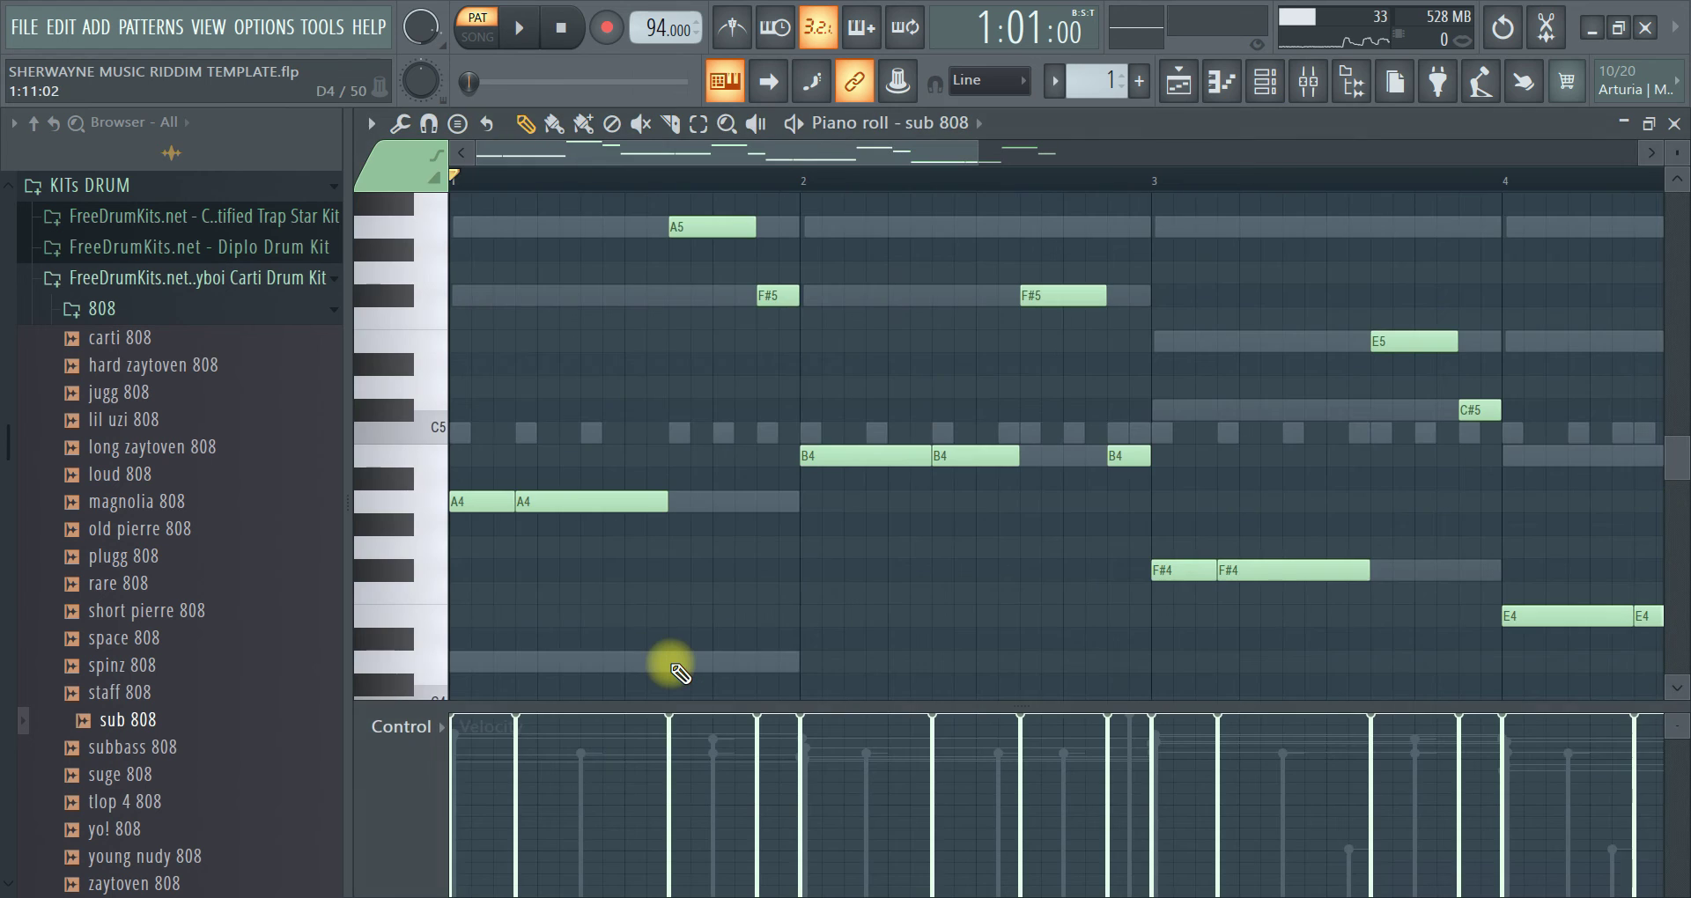
Try all sub 808 notes one octave higher, return them to their original octave and play the pattern
key(ctrl+a)
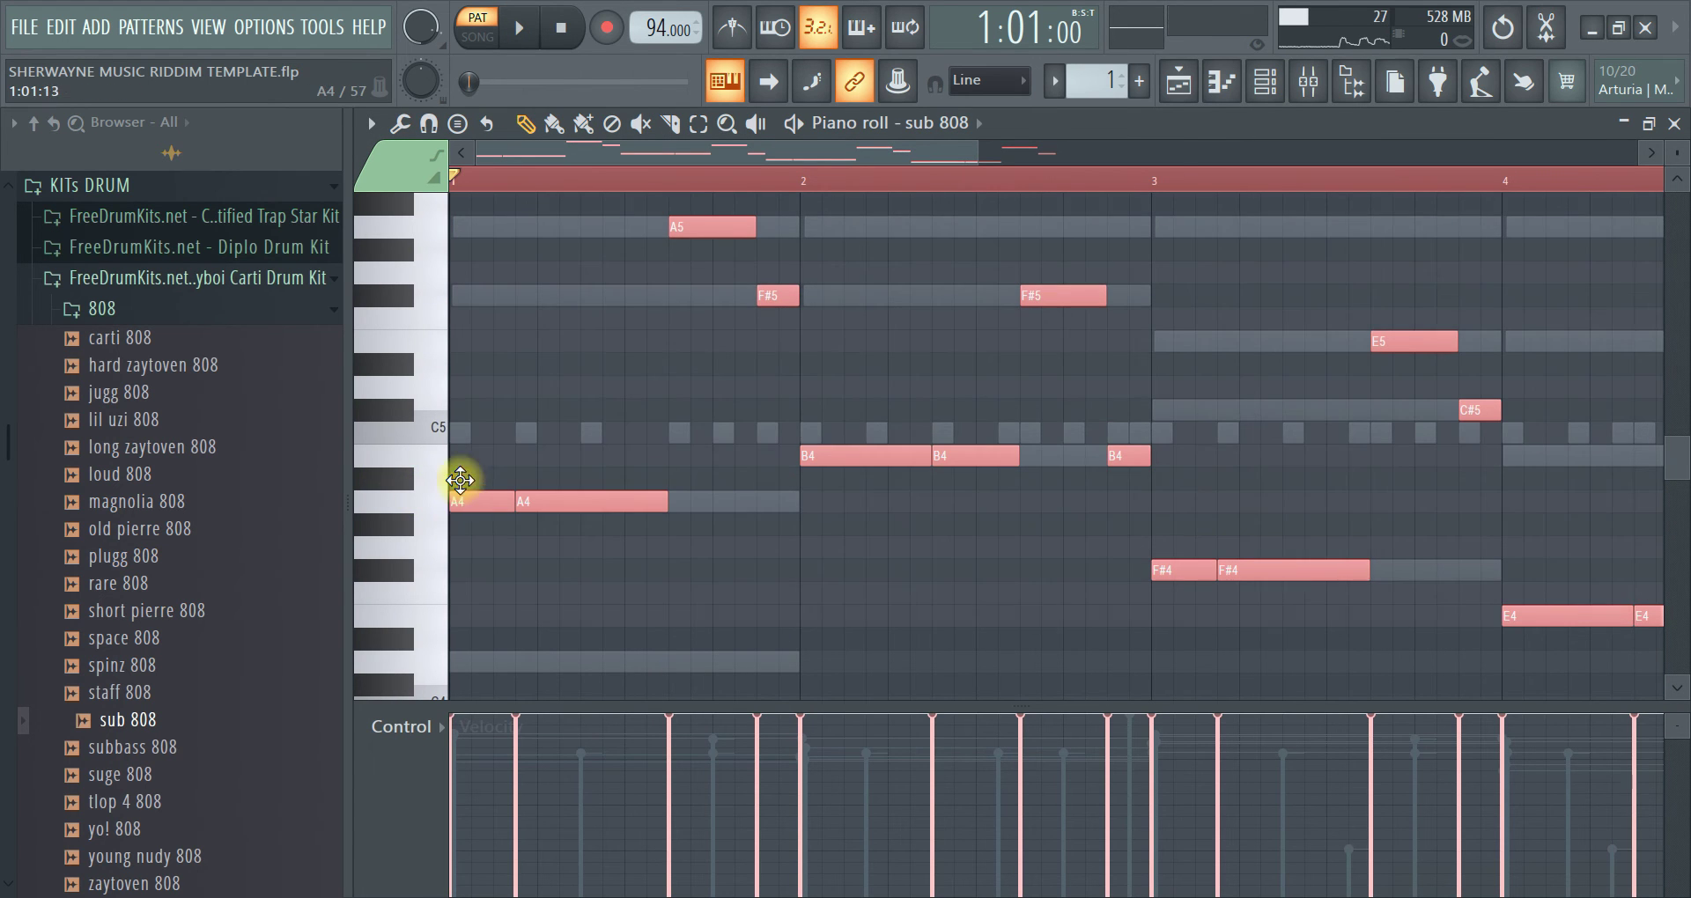
key(Up)
key(Up)
key(ctrl+Up)
key(Down)
key(Down)
key(Up)
key(Down)
key(space)
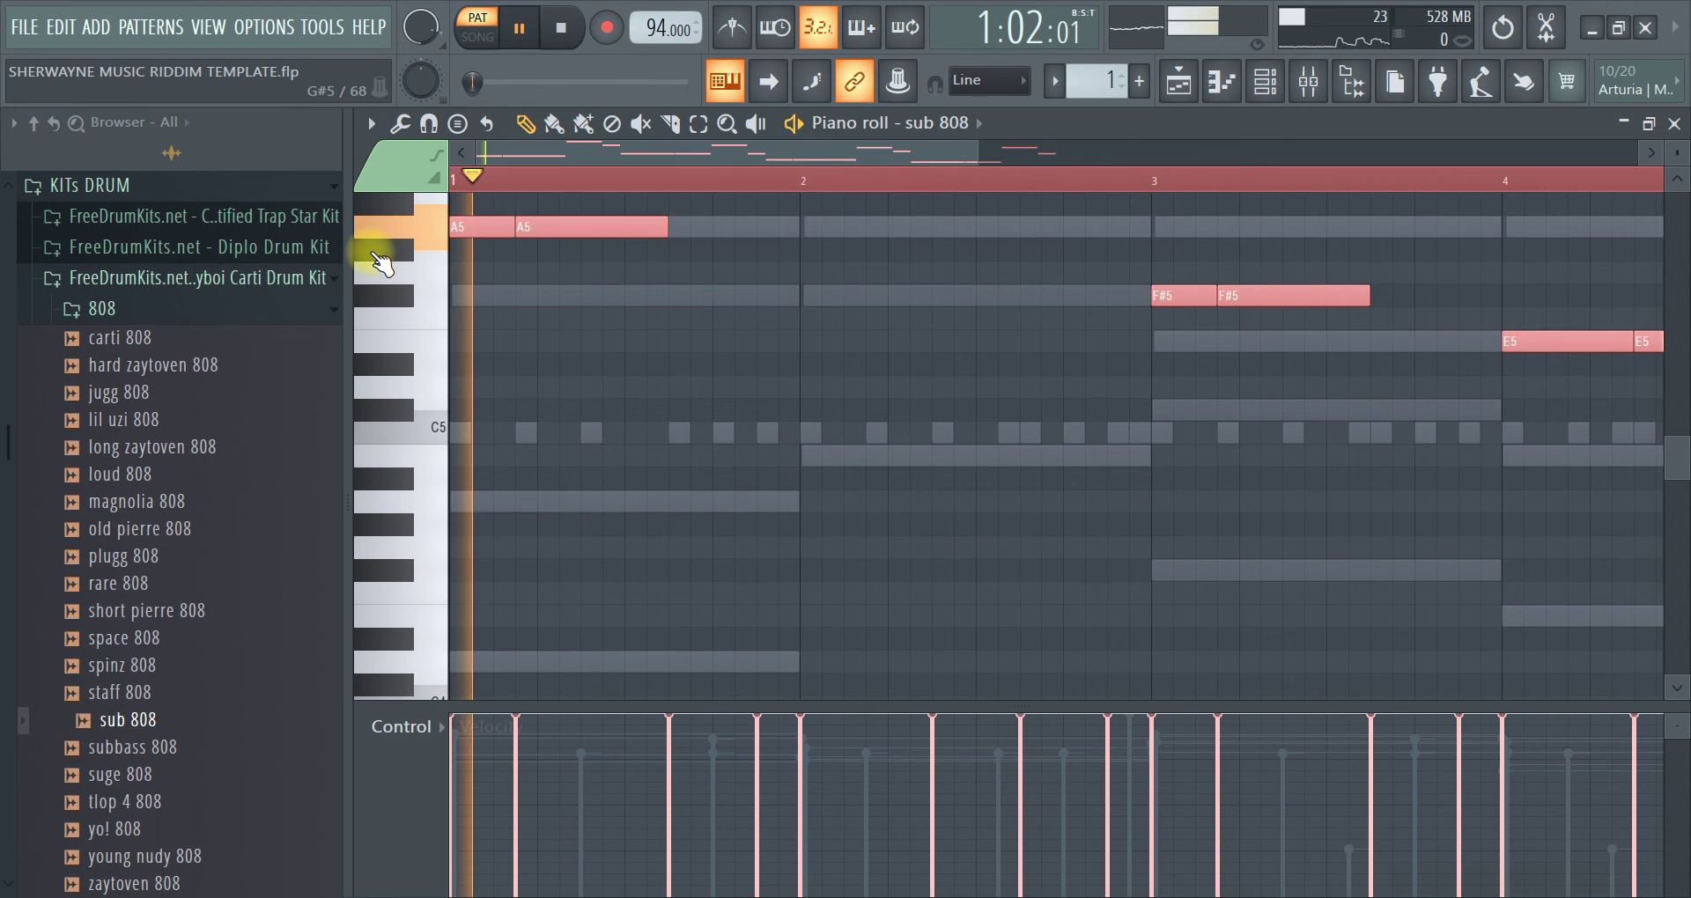
key(space)
drag(479, 232, 436, 499)
key(space)
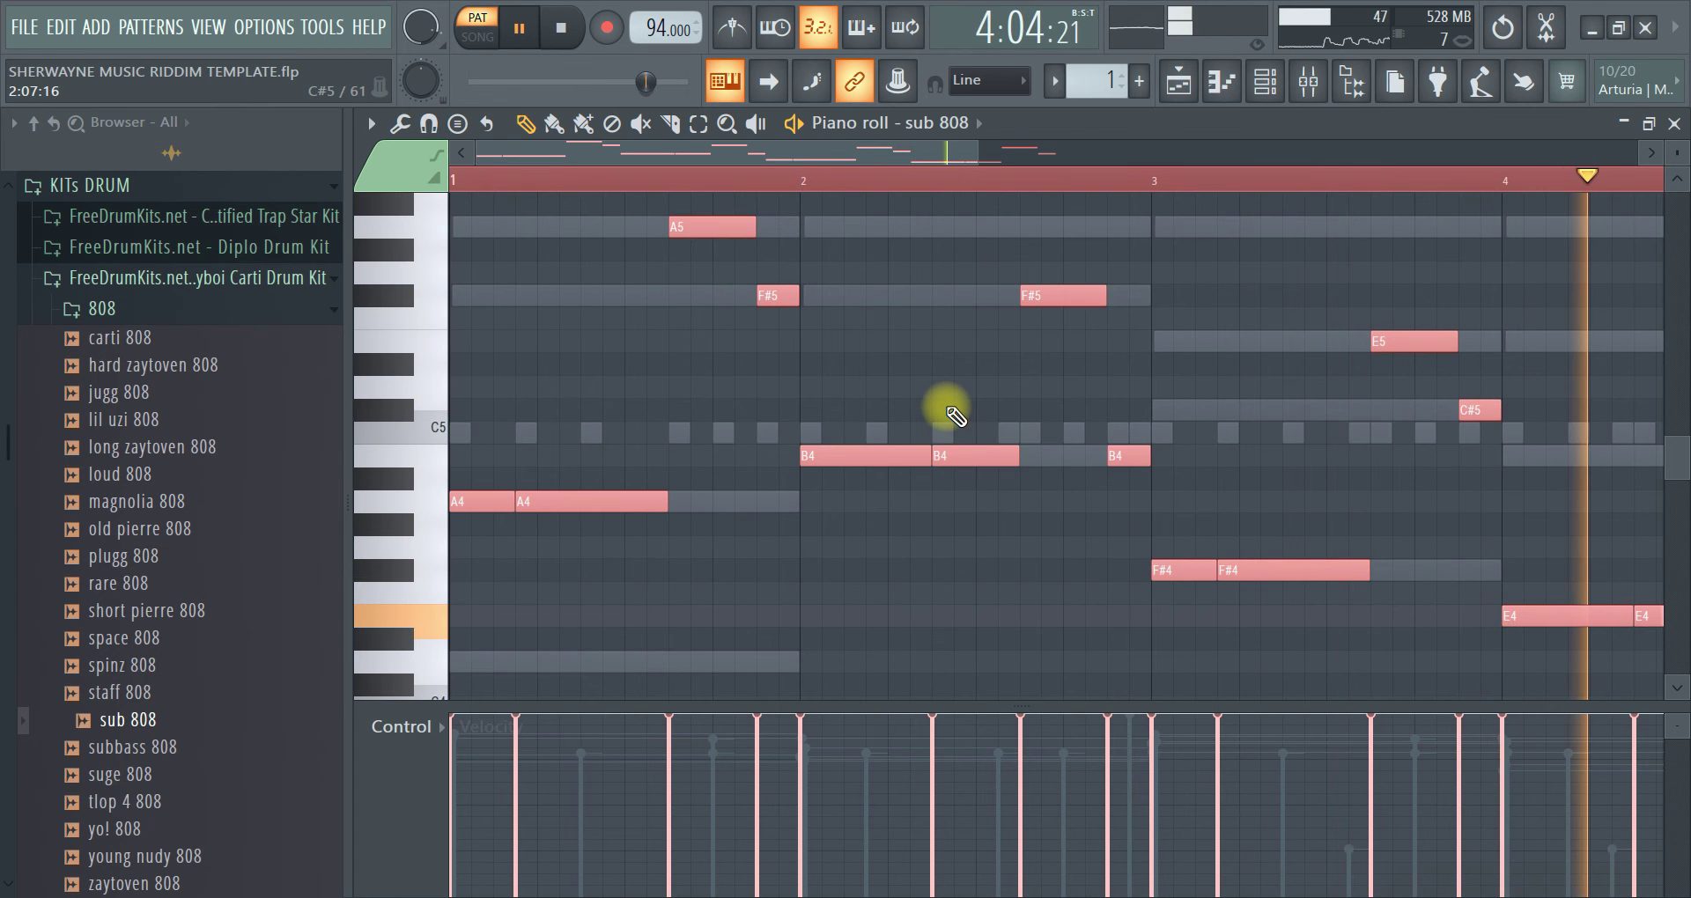
key(space)
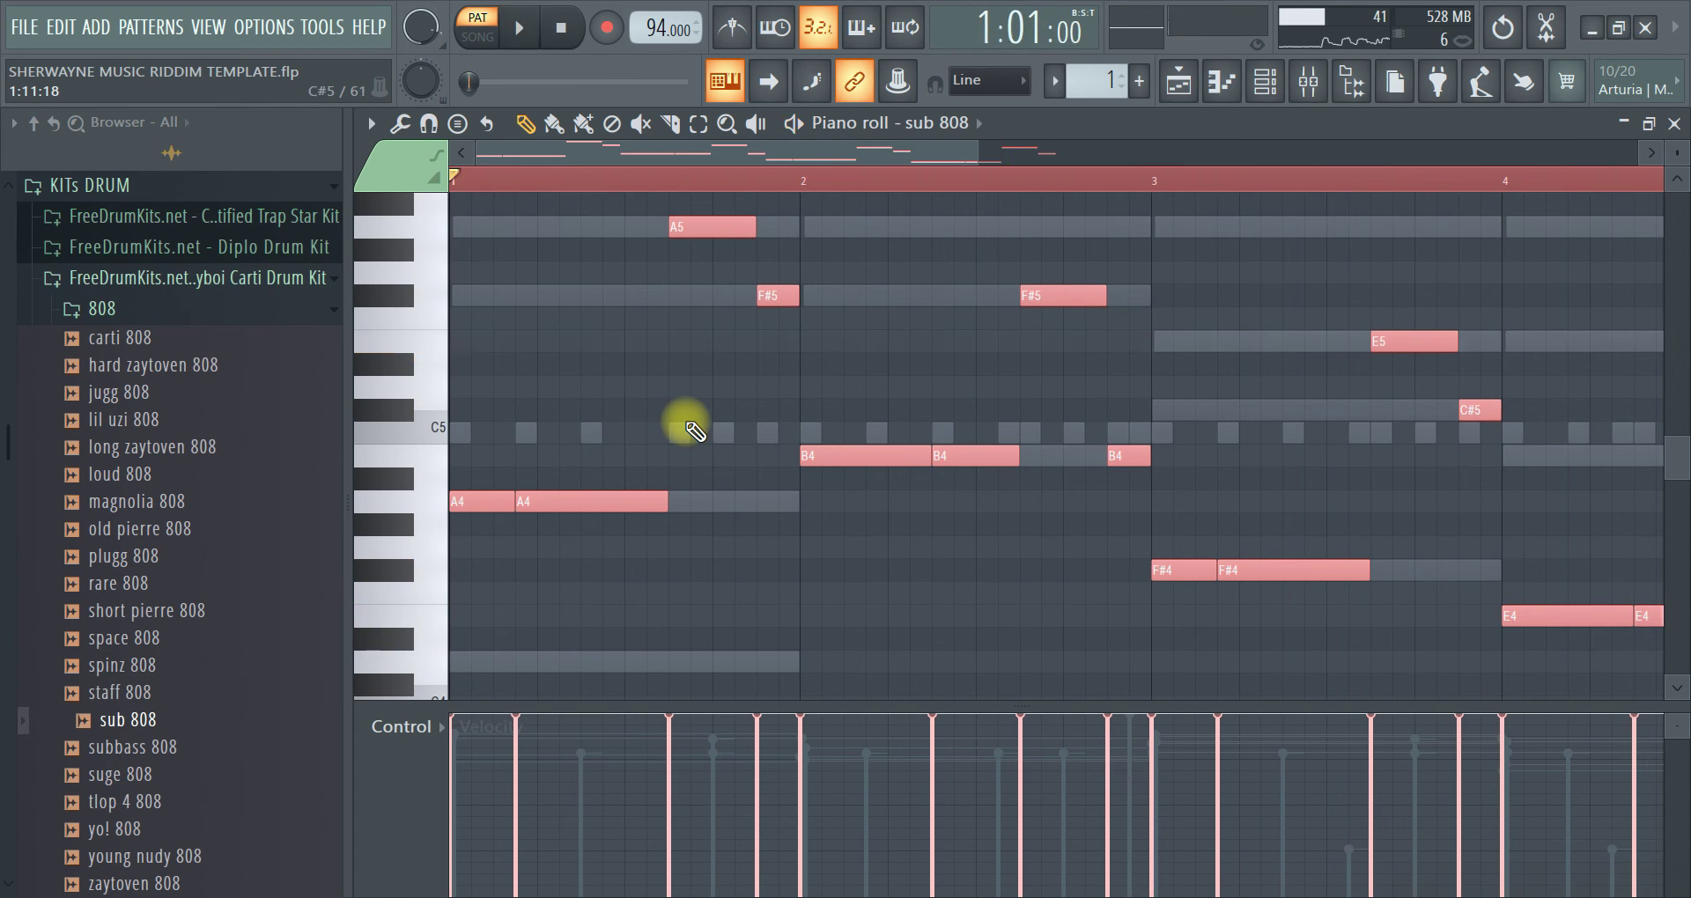
Try extra sub 808 notes at G5 and E6 around the A5 note in bar 1
click(685, 269)
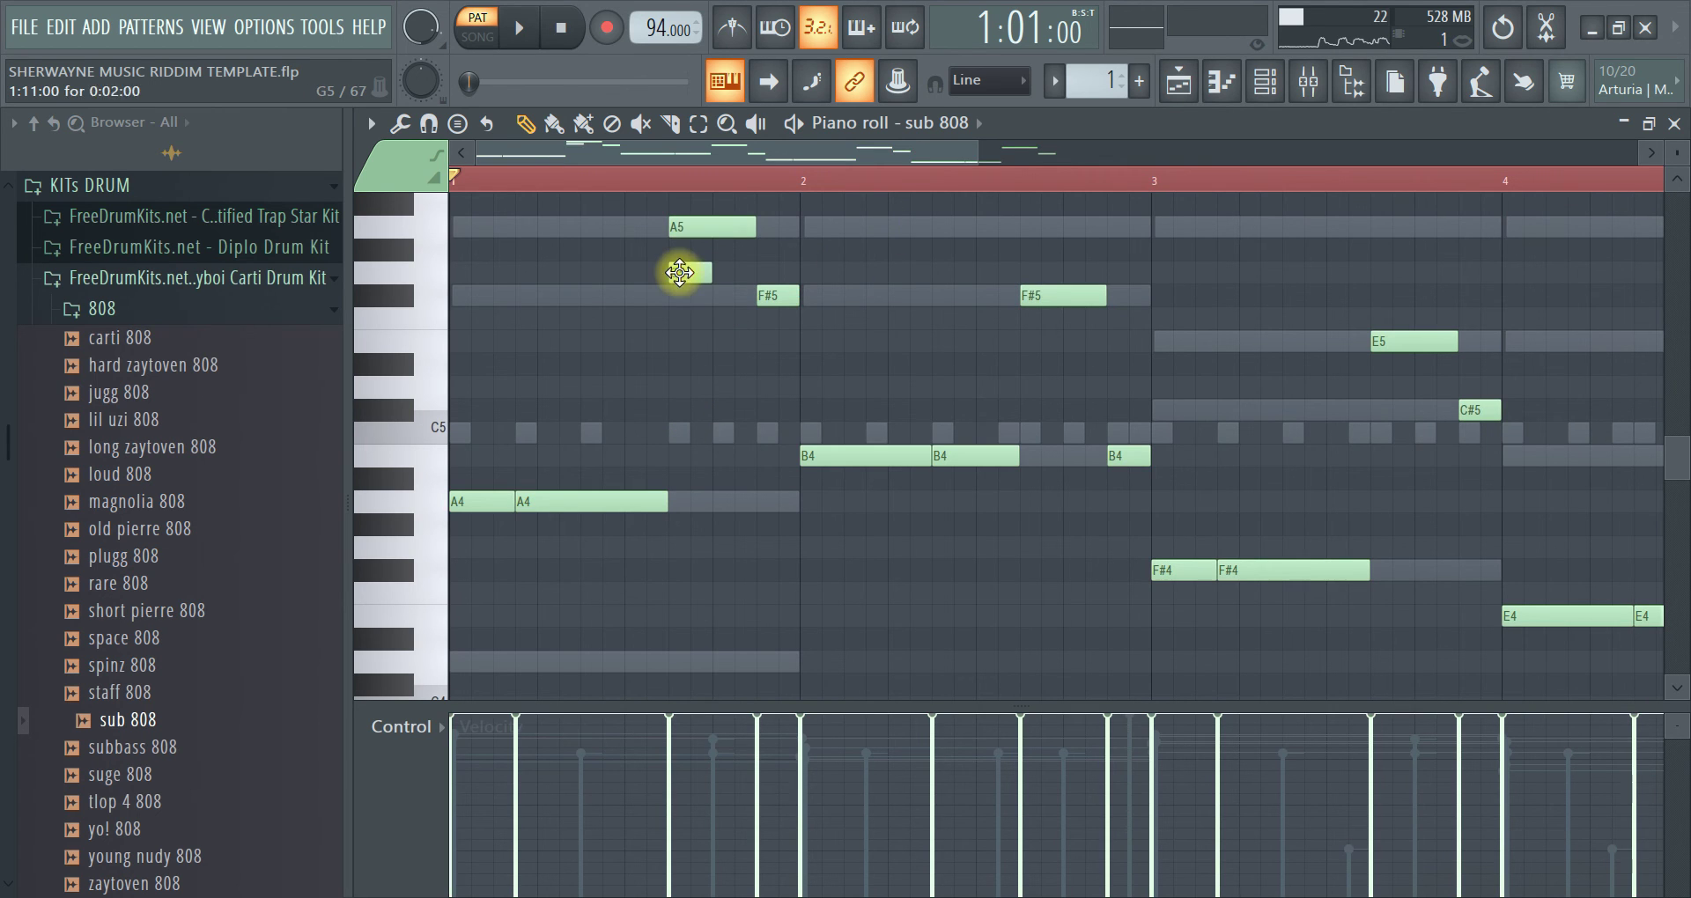
scroll(698, 366, up, 4)
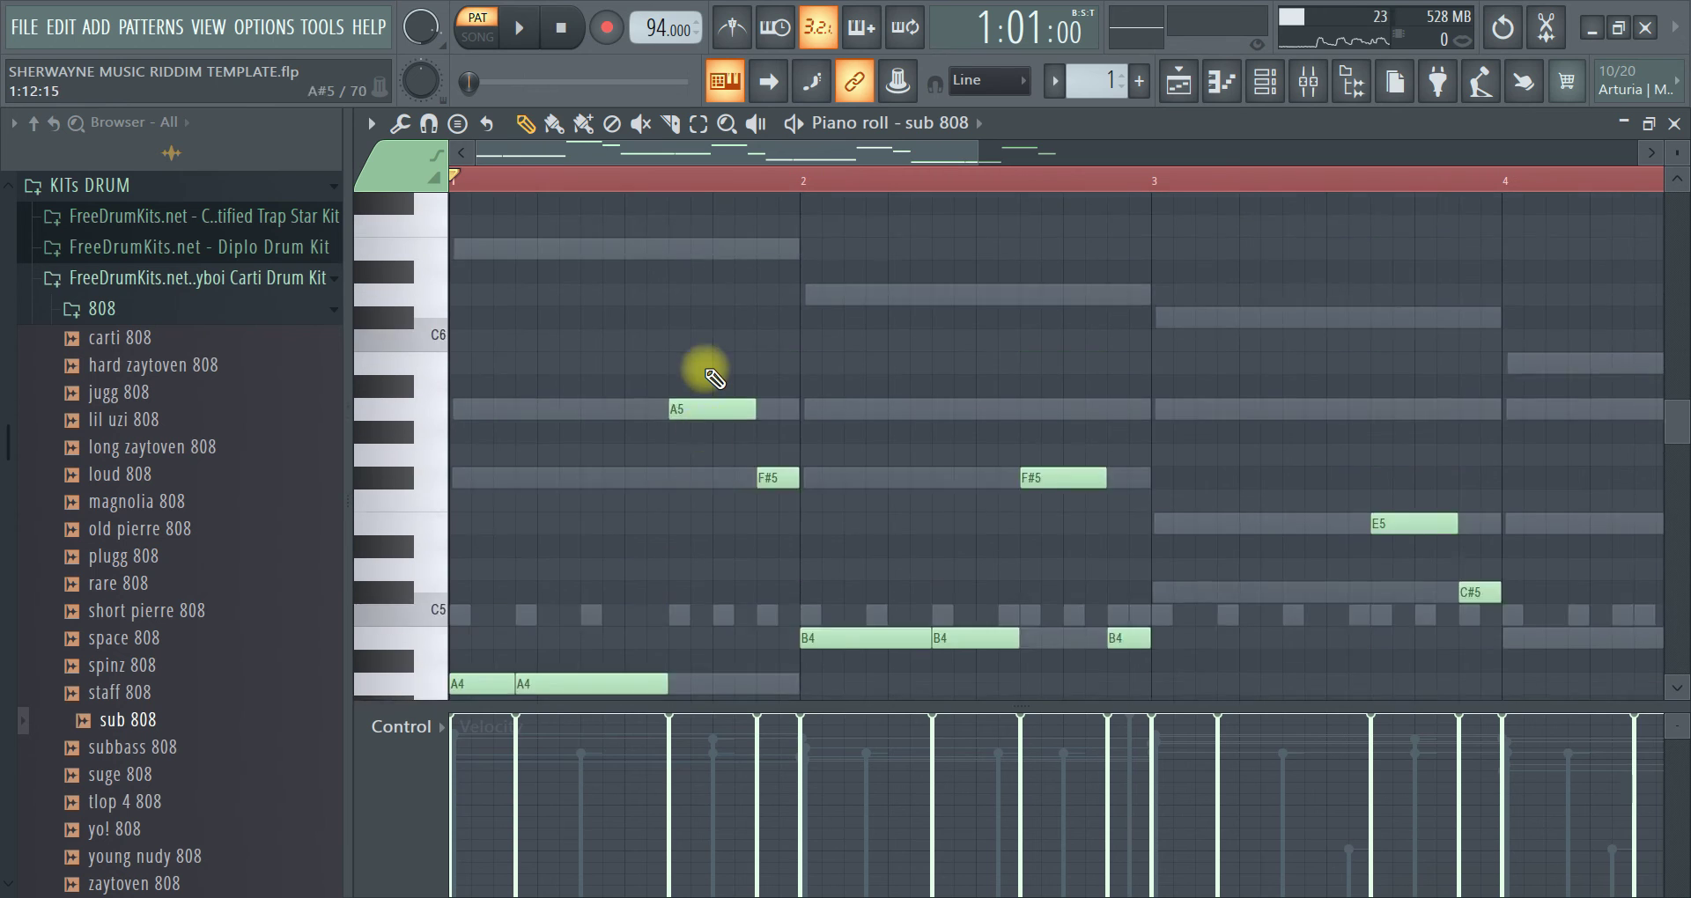
click(698, 343)
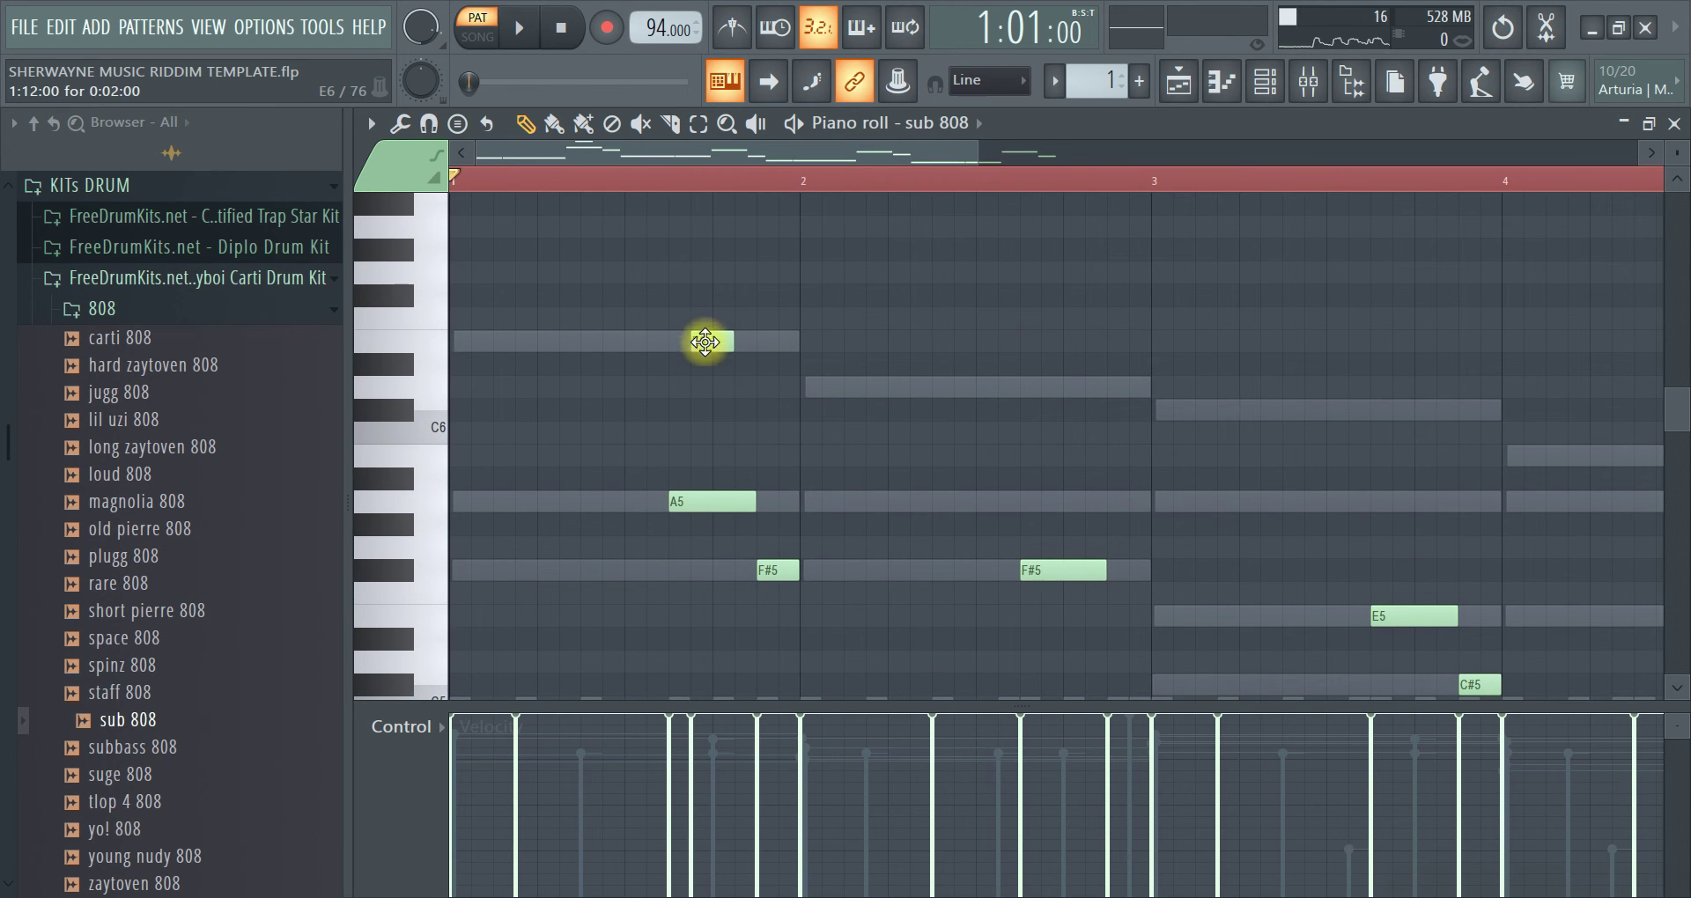
right_click(704, 341)
Repitch the A5 sub 808 note in bar 1, trying F#4 and settling on E4, and audition the pattern
scroll(684, 445, down, 5)
drag(705, 501, 713, 457)
key(space)
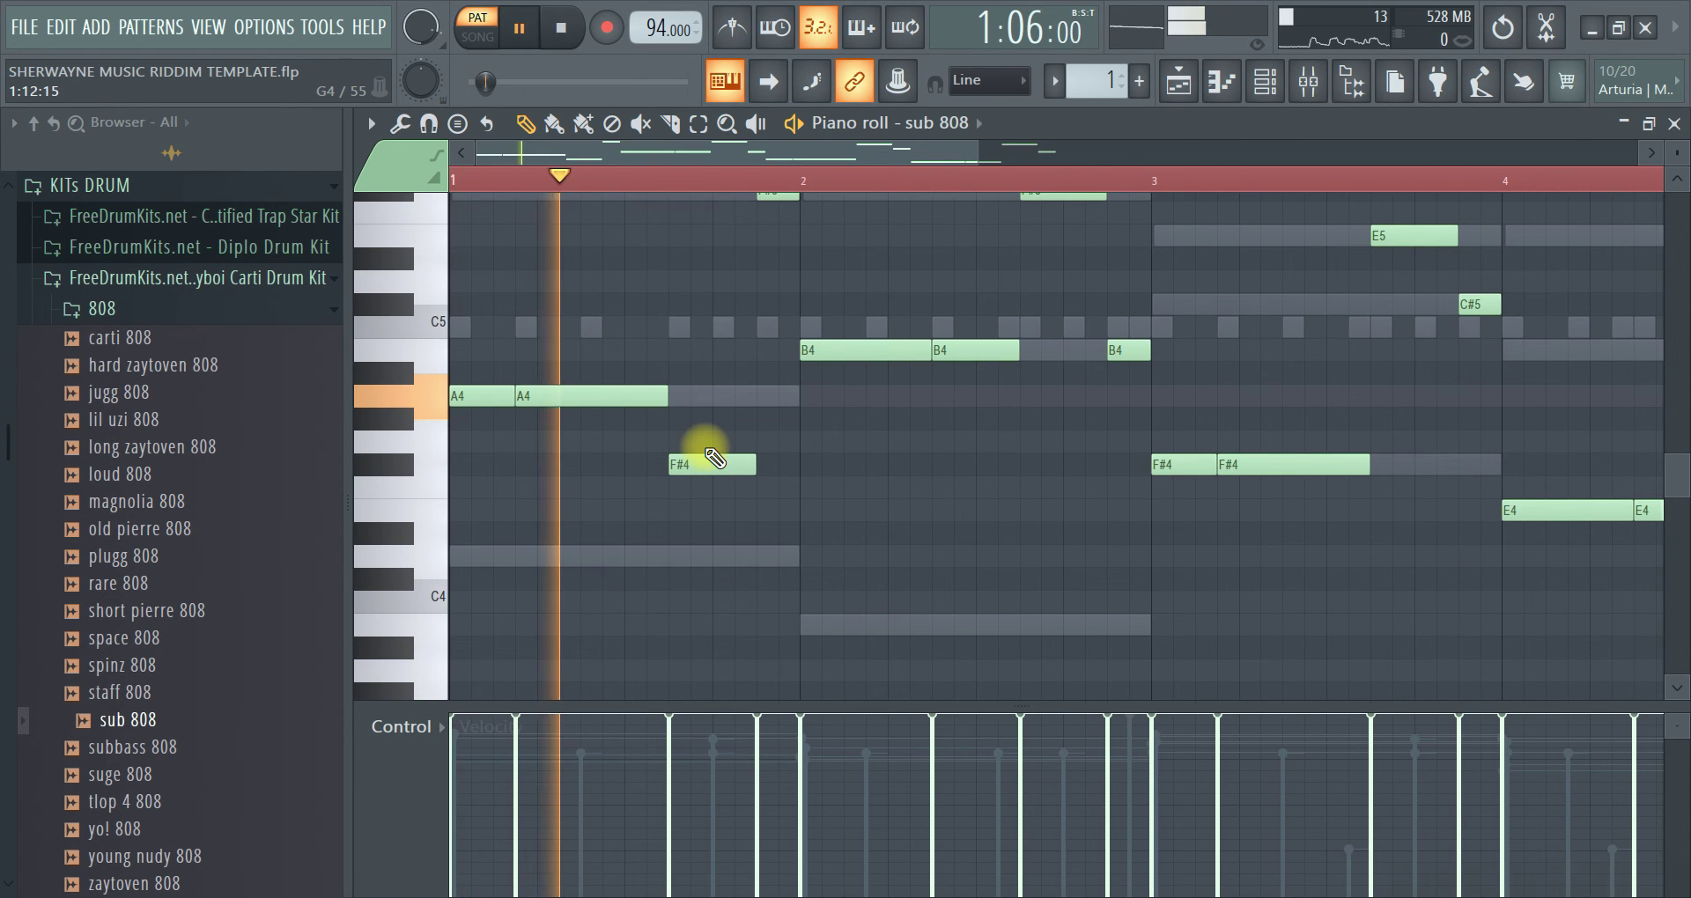
key(space)
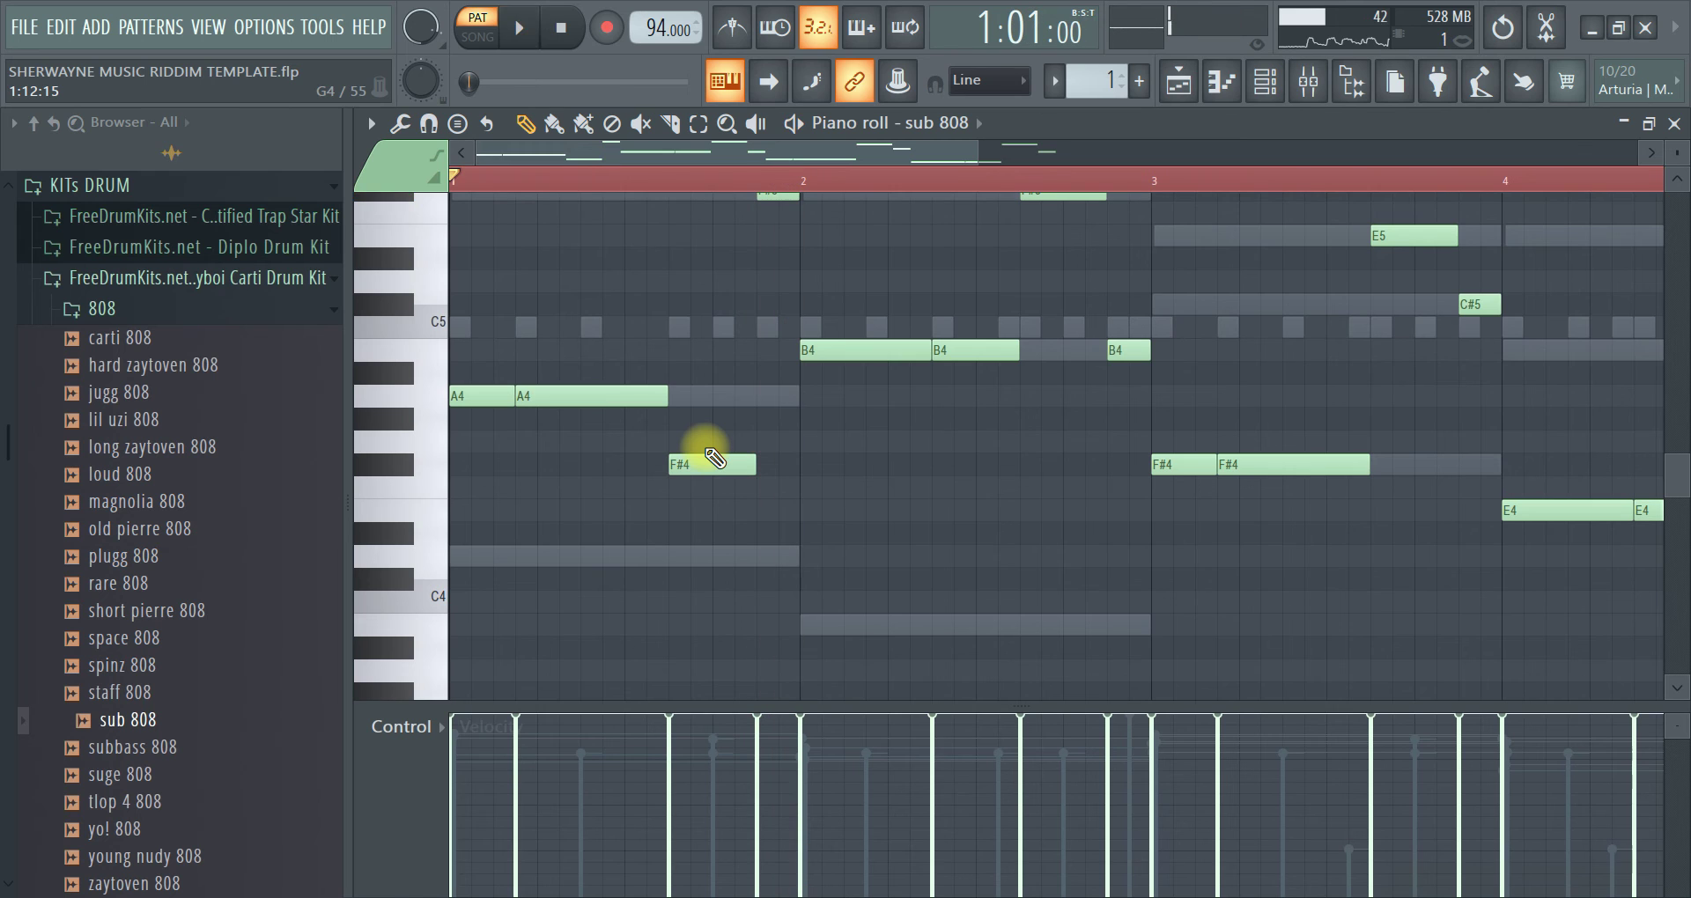
drag(692, 464, 686, 526)
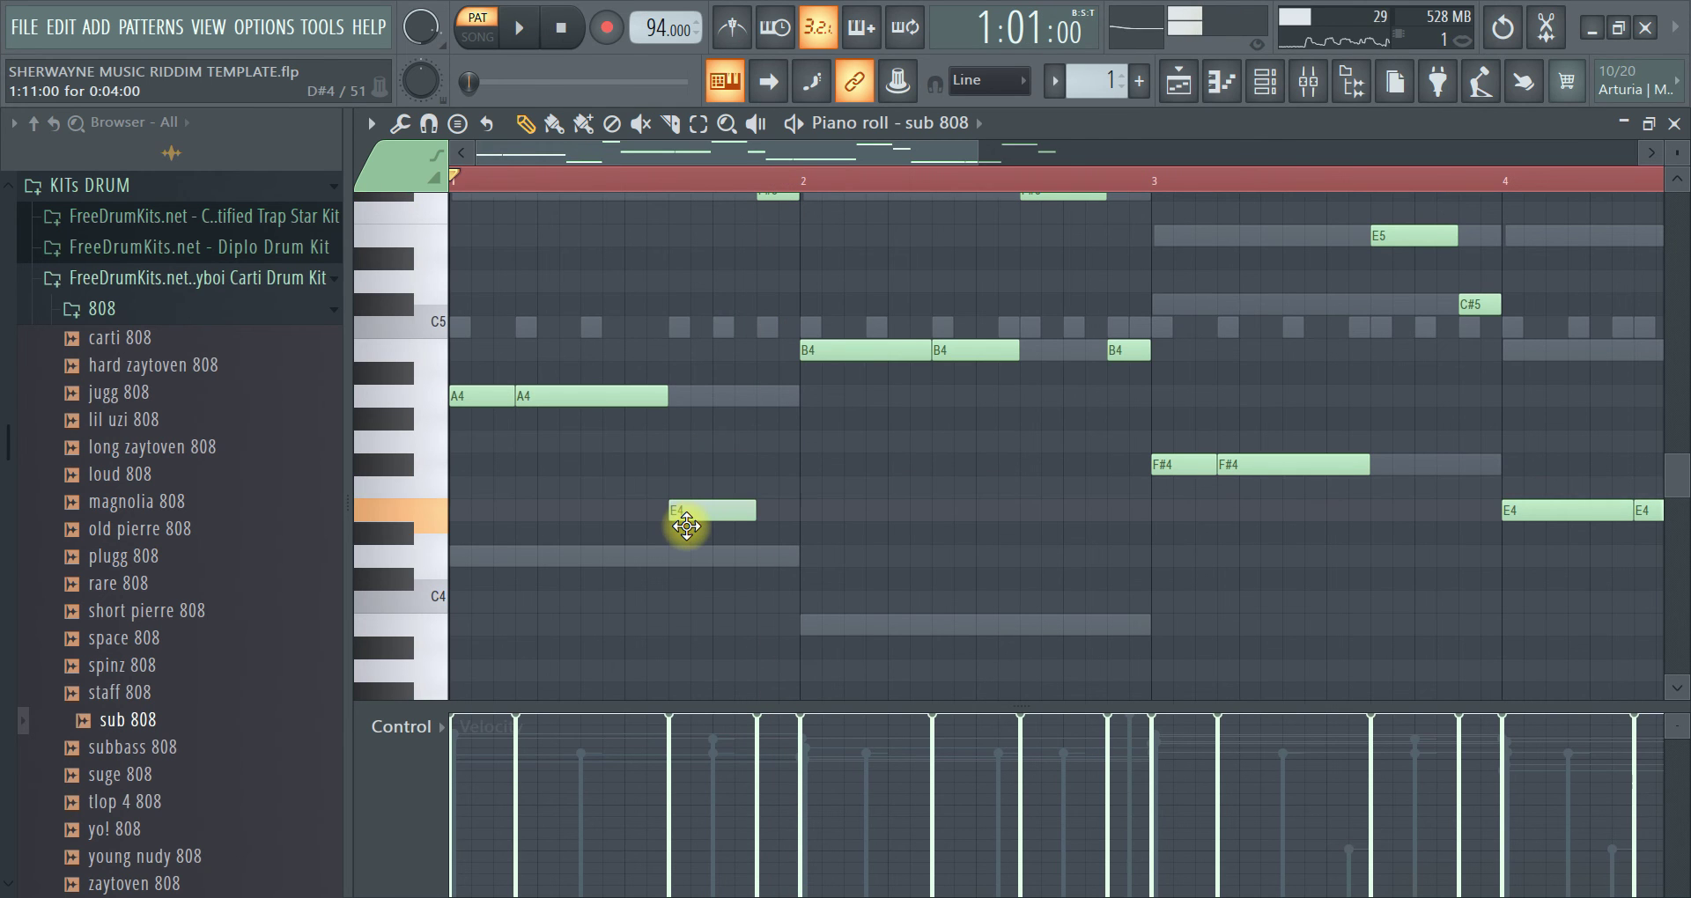
key(space)
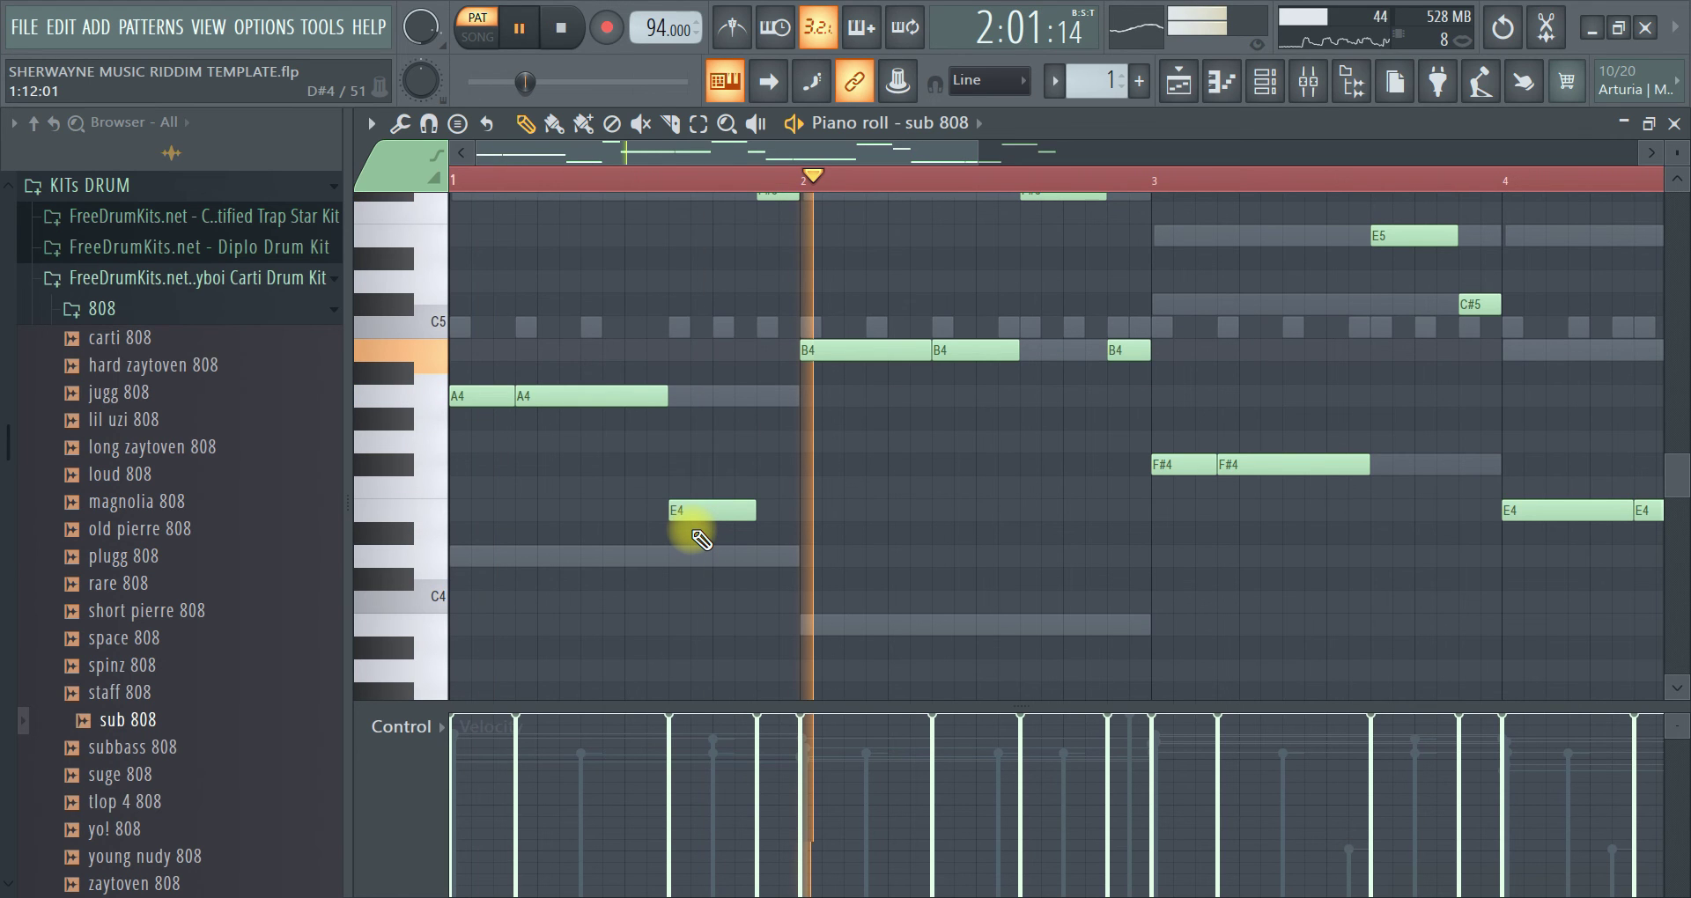
Lower the F#5 sub 808 note at the end of bar 1 to F#4 and audition the pattern
scroll(781, 328, up, 3)
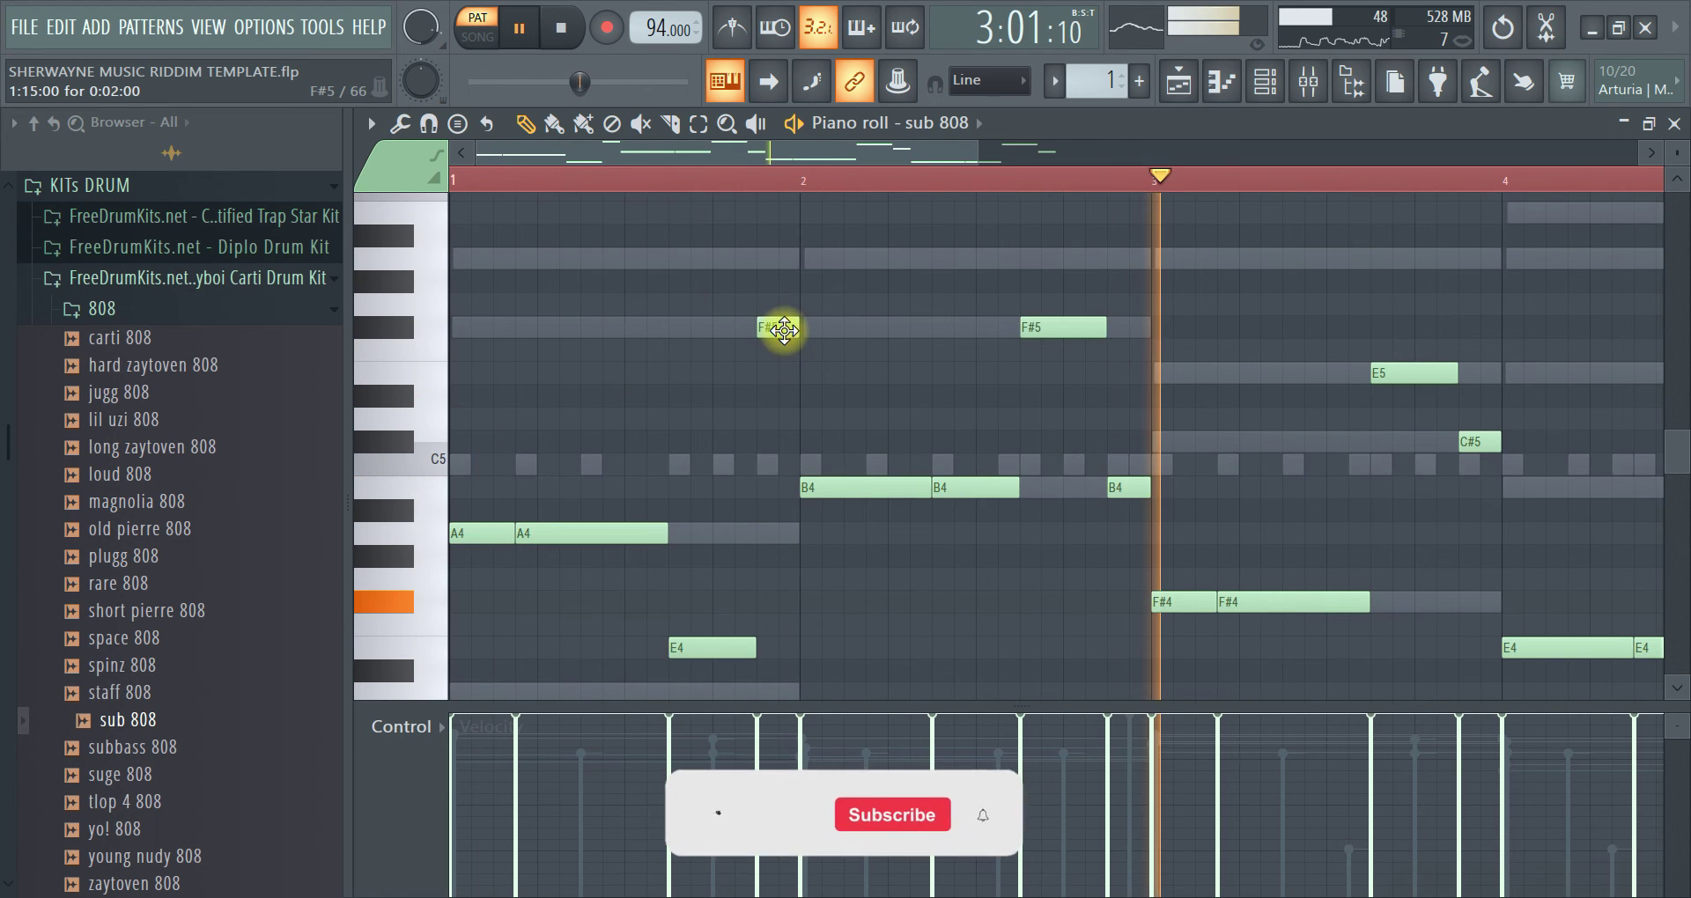
drag(781, 329, 777, 610)
key(space)
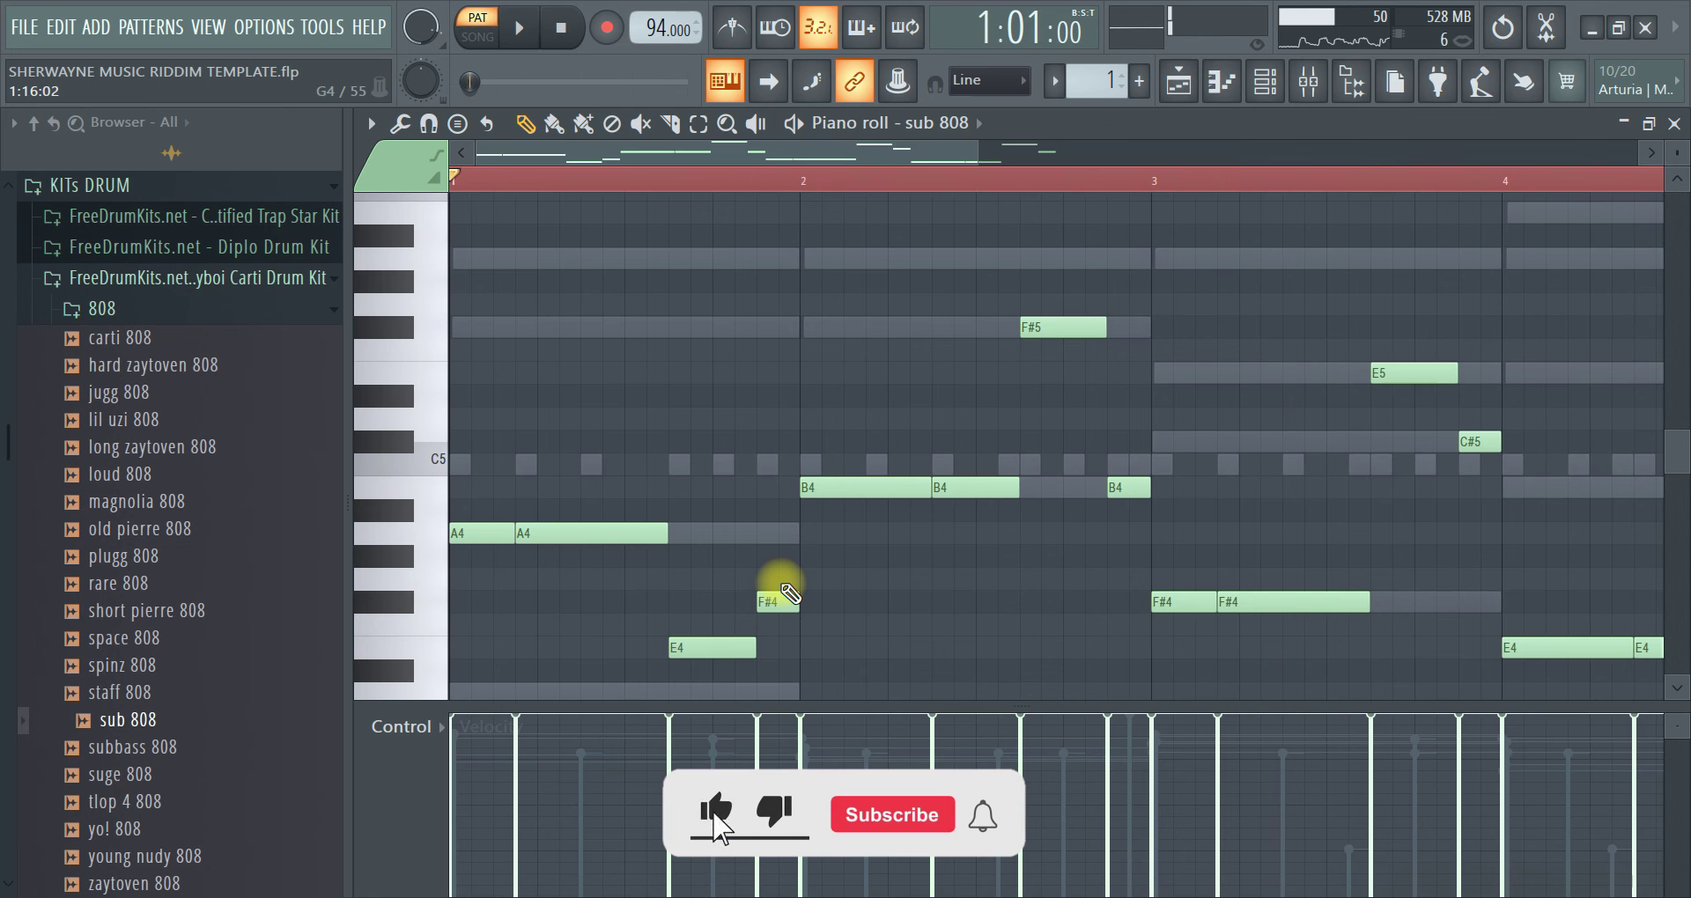
scroll(779, 581, down, 1)
key(space)
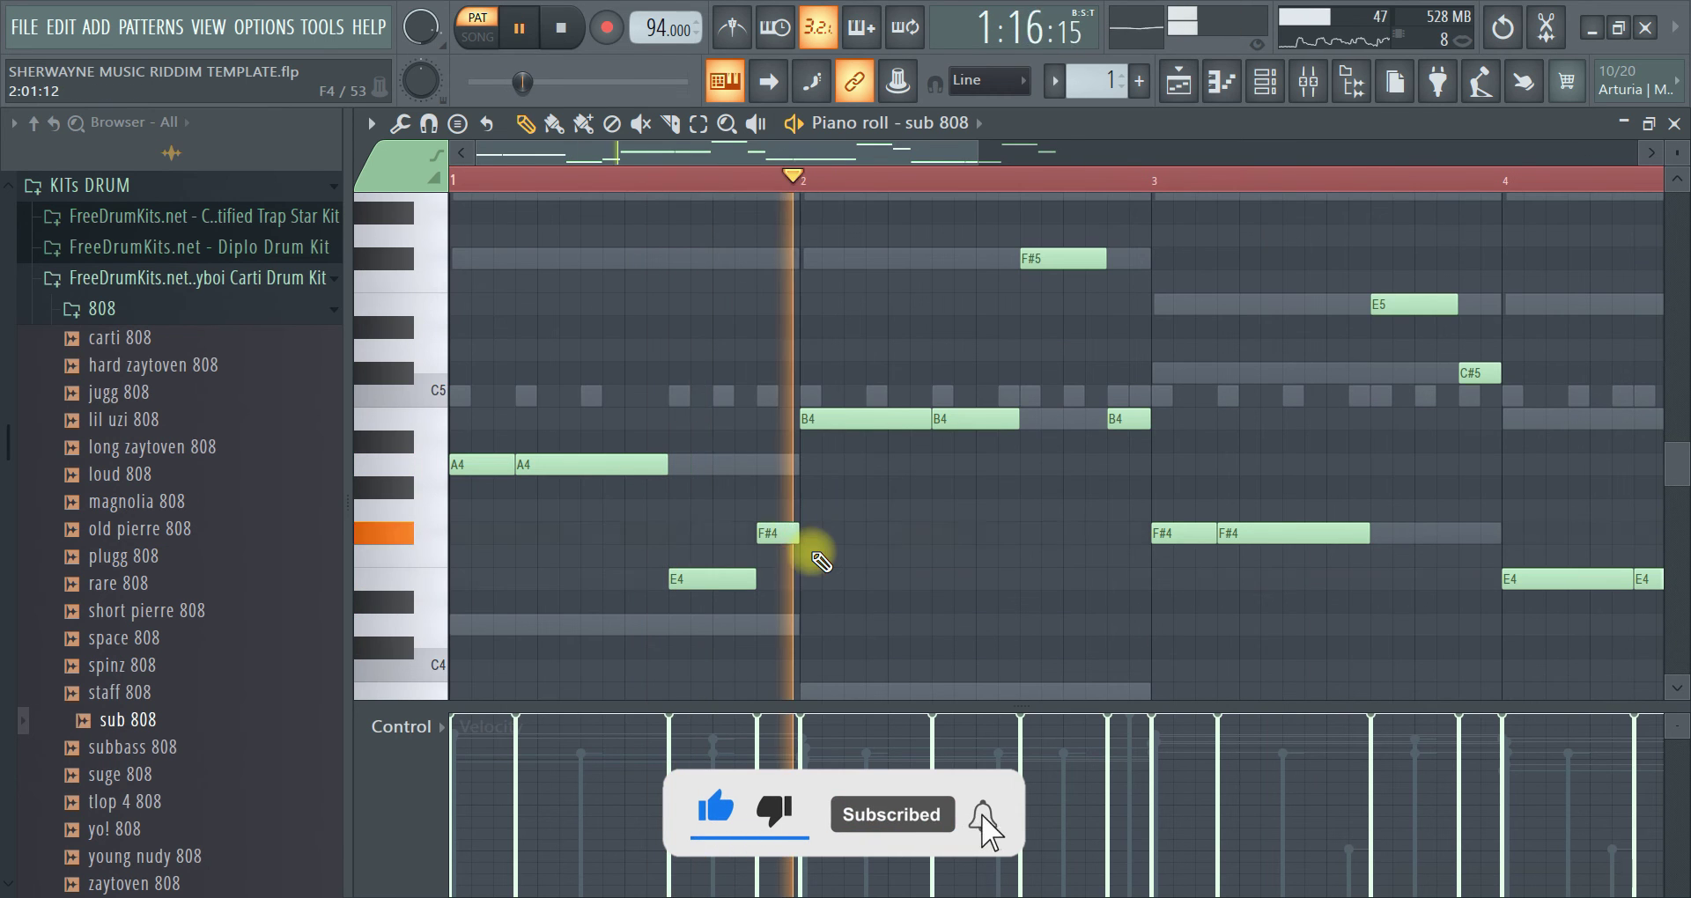
key(space)
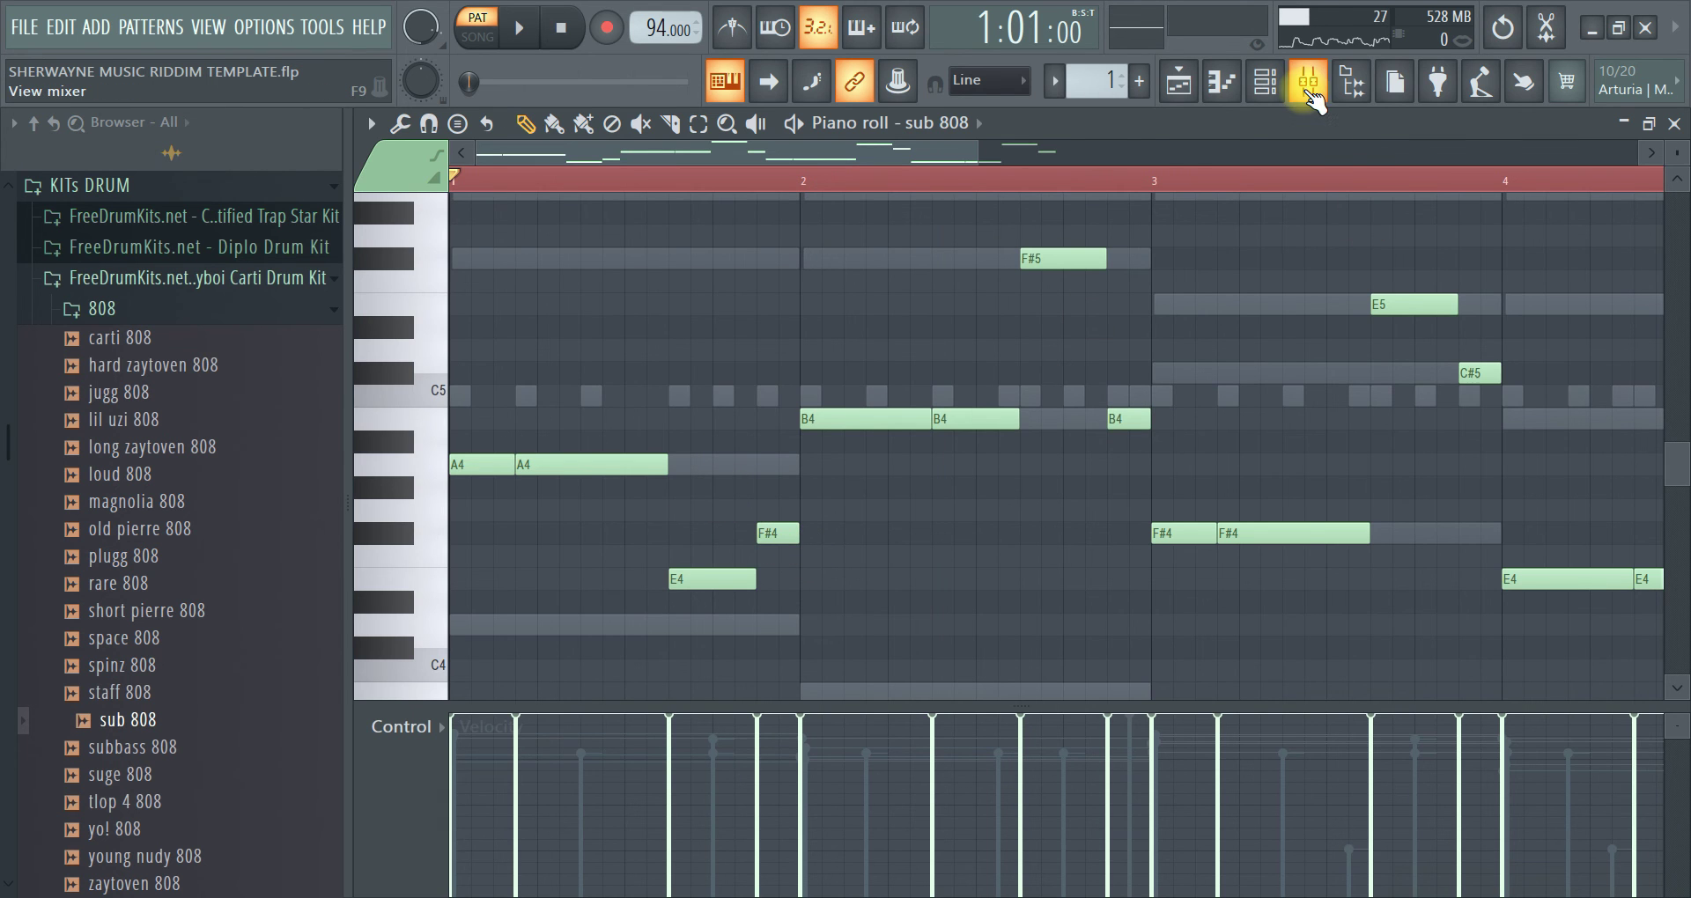
Add the air hihat sample from the HI Hats folder as a new channel in the channel rack
click(1309, 81)
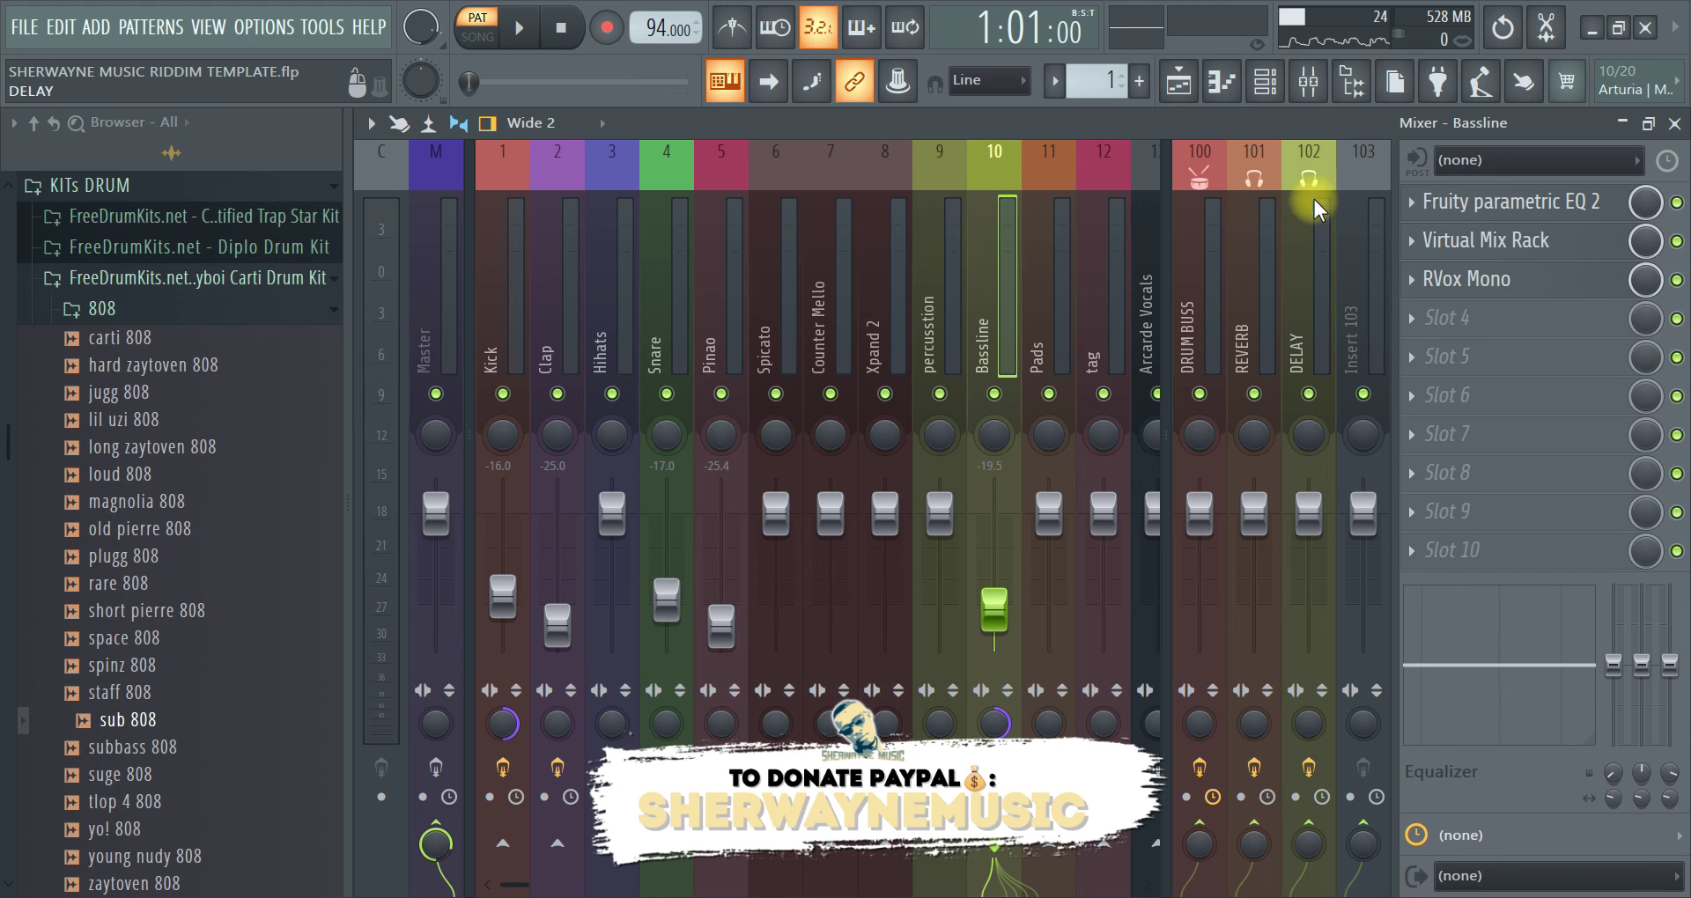
click(1266, 81)
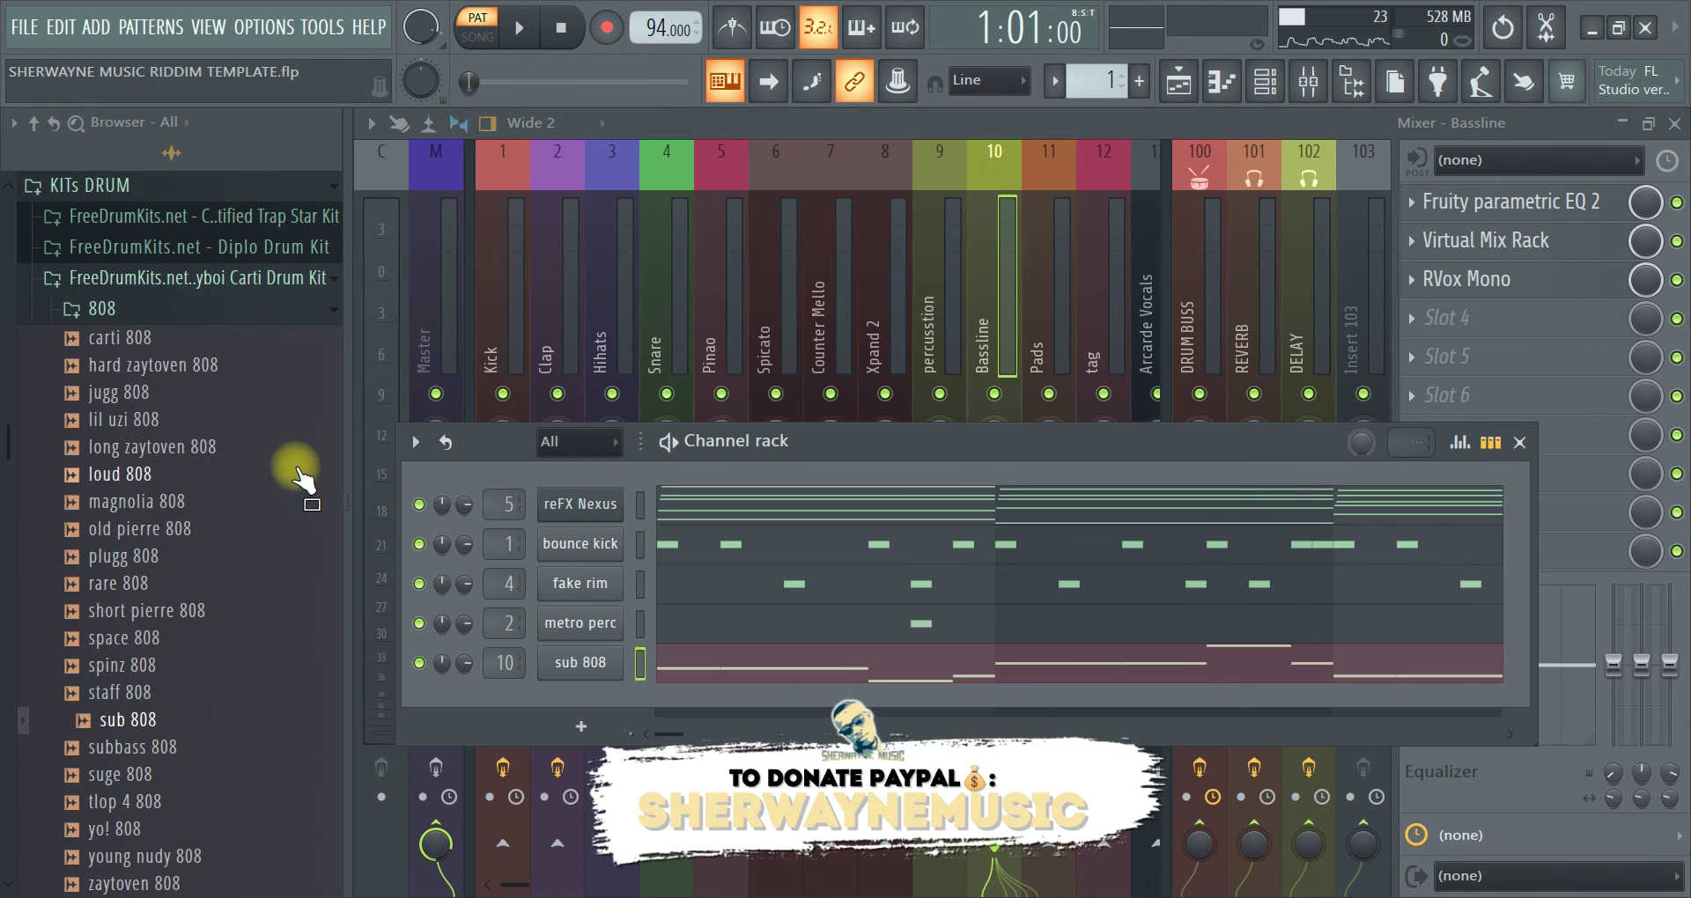
click(154, 310)
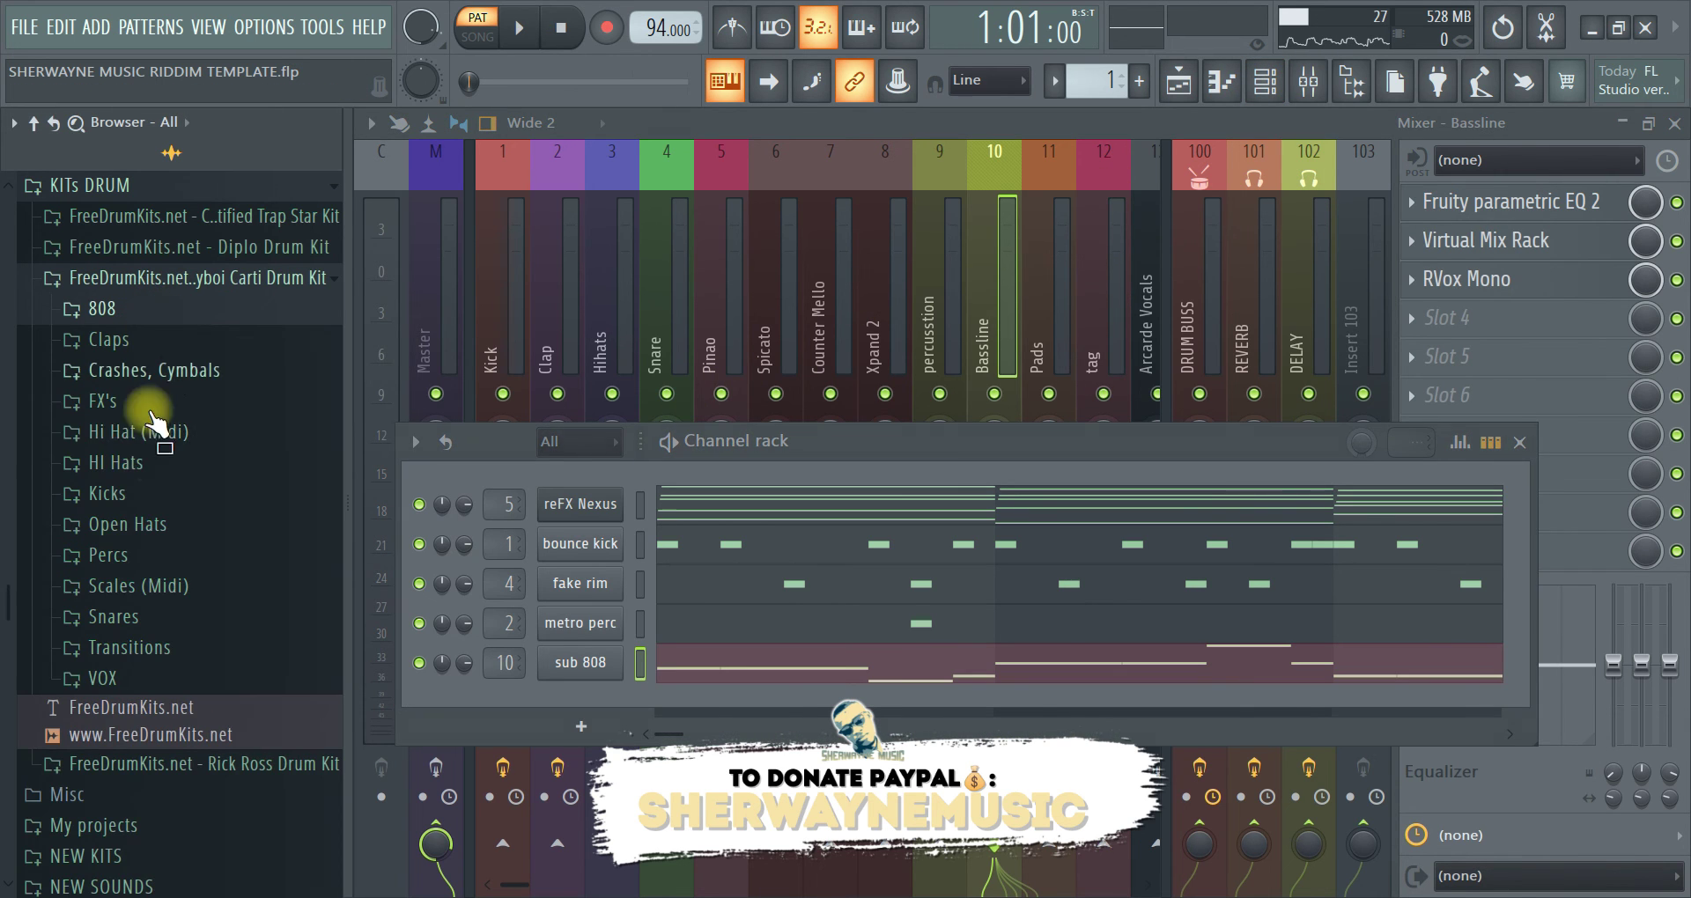
click(152, 468)
drag(146, 529, 564, 704)
Route the air hihat channel to the Hihats mixer track 3 and fill each 2 steps of its pattern
click(680, 113)
click(597, 329)
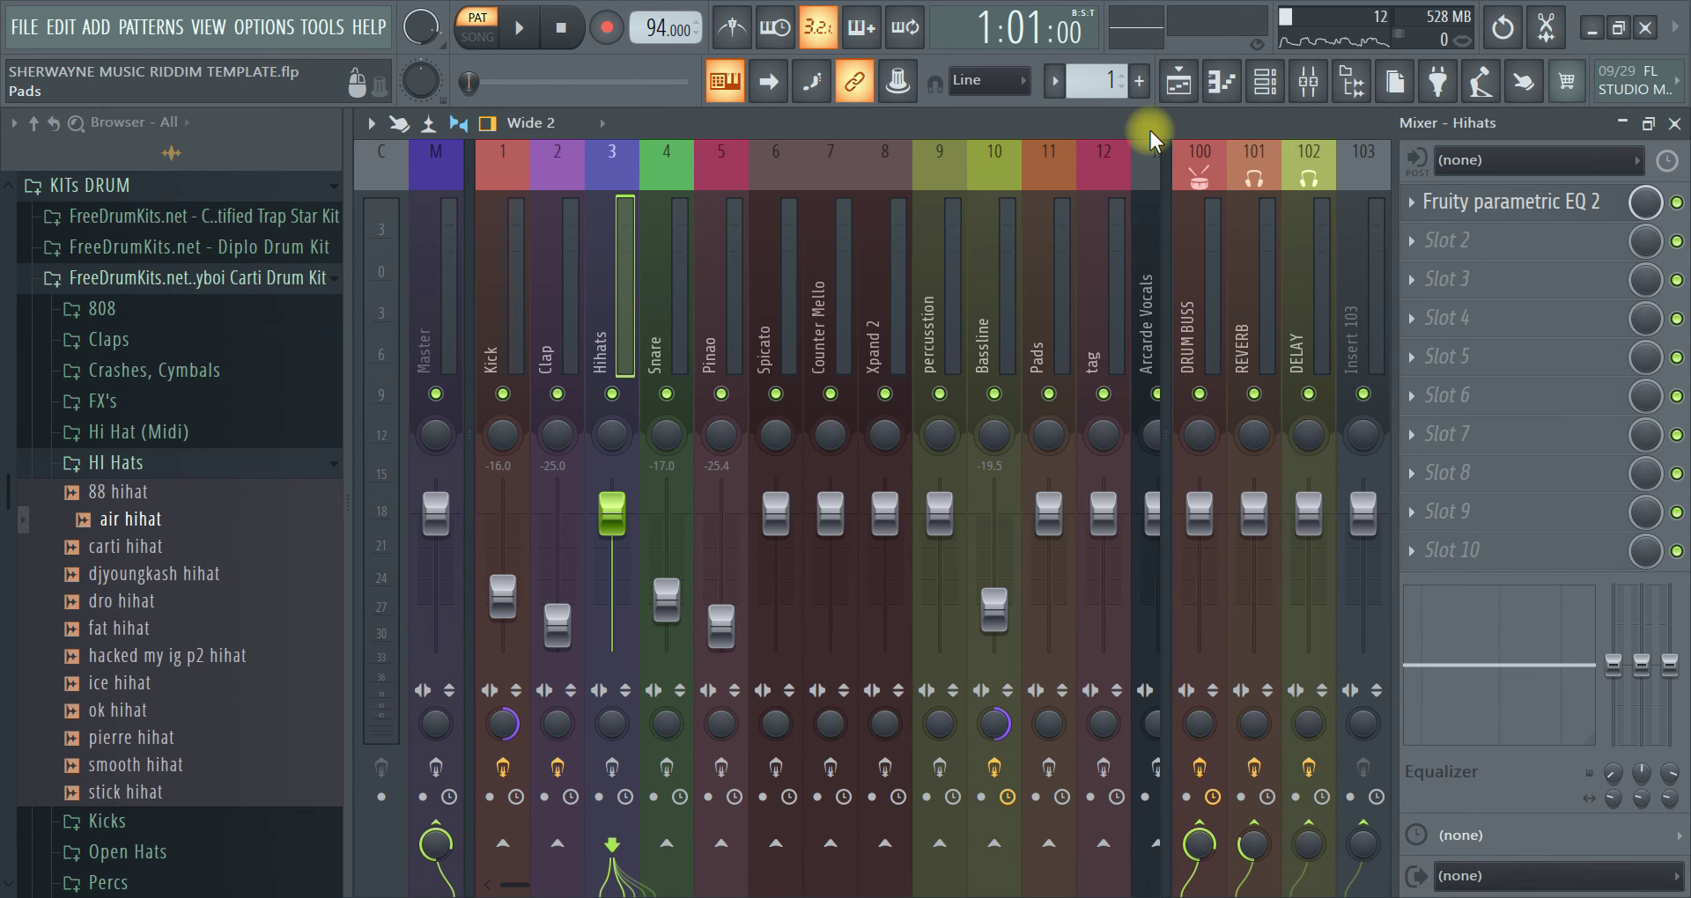
key(F6)
scroll(498, 702, down, 1)
scroll(498, 702, up, 1)
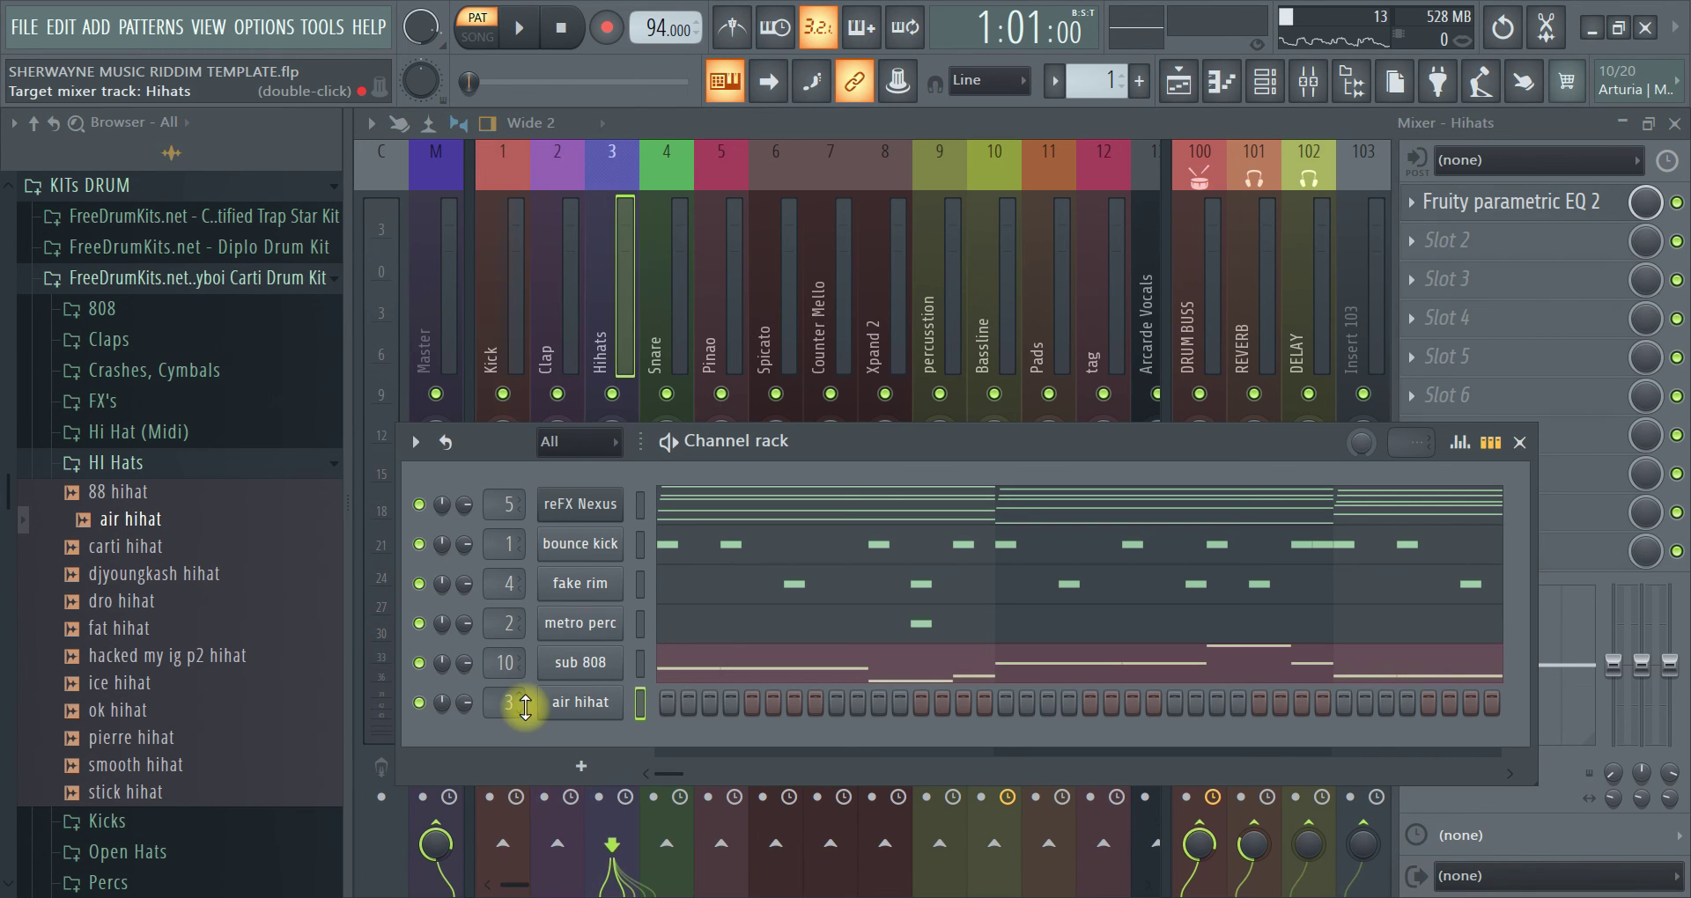
right_click(608, 702)
click(933, 641)
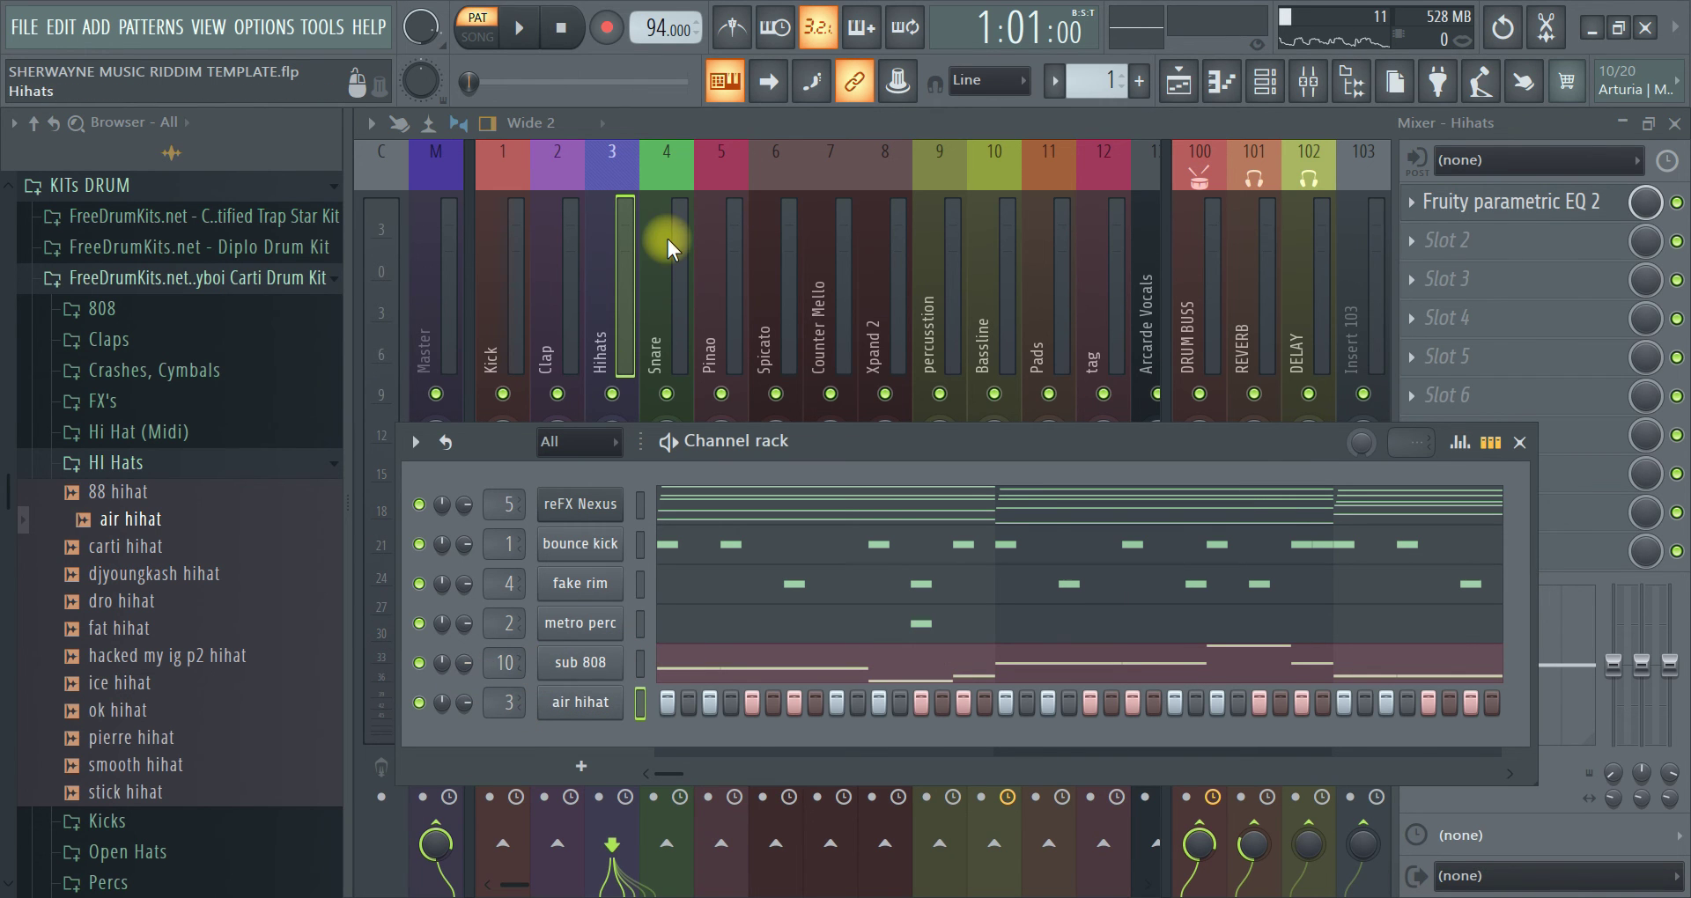
Lower the Hihats mixer track to -27.0 dB during playback and replay the pattern
key(F6)
key(space)
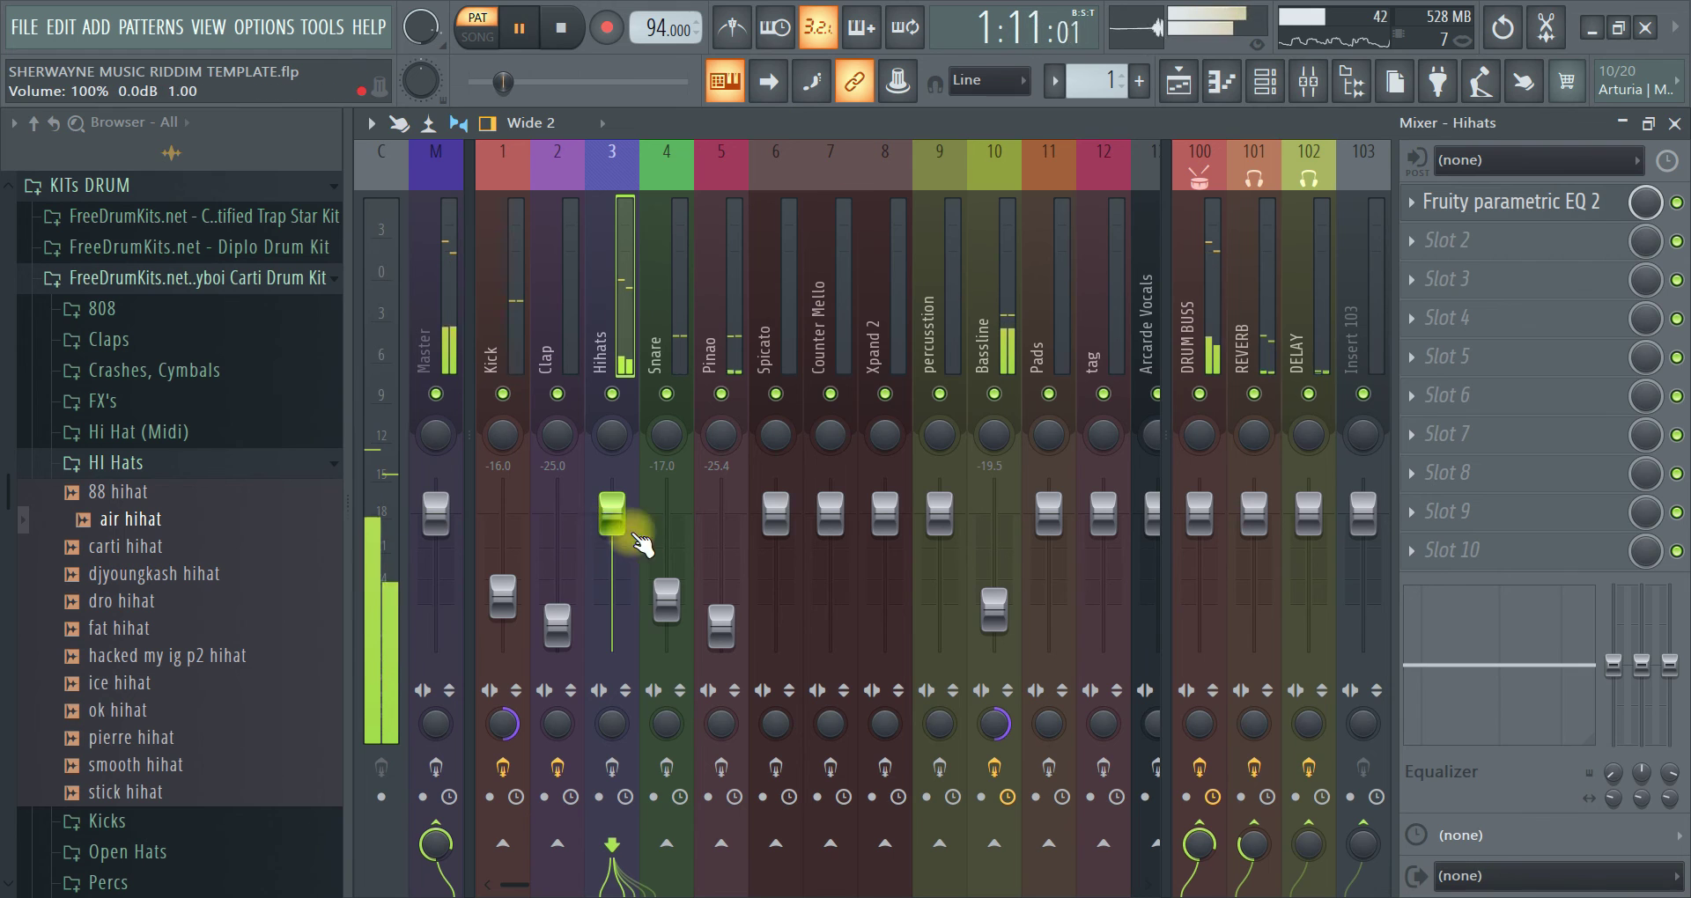
drag(612, 514, 607, 756)
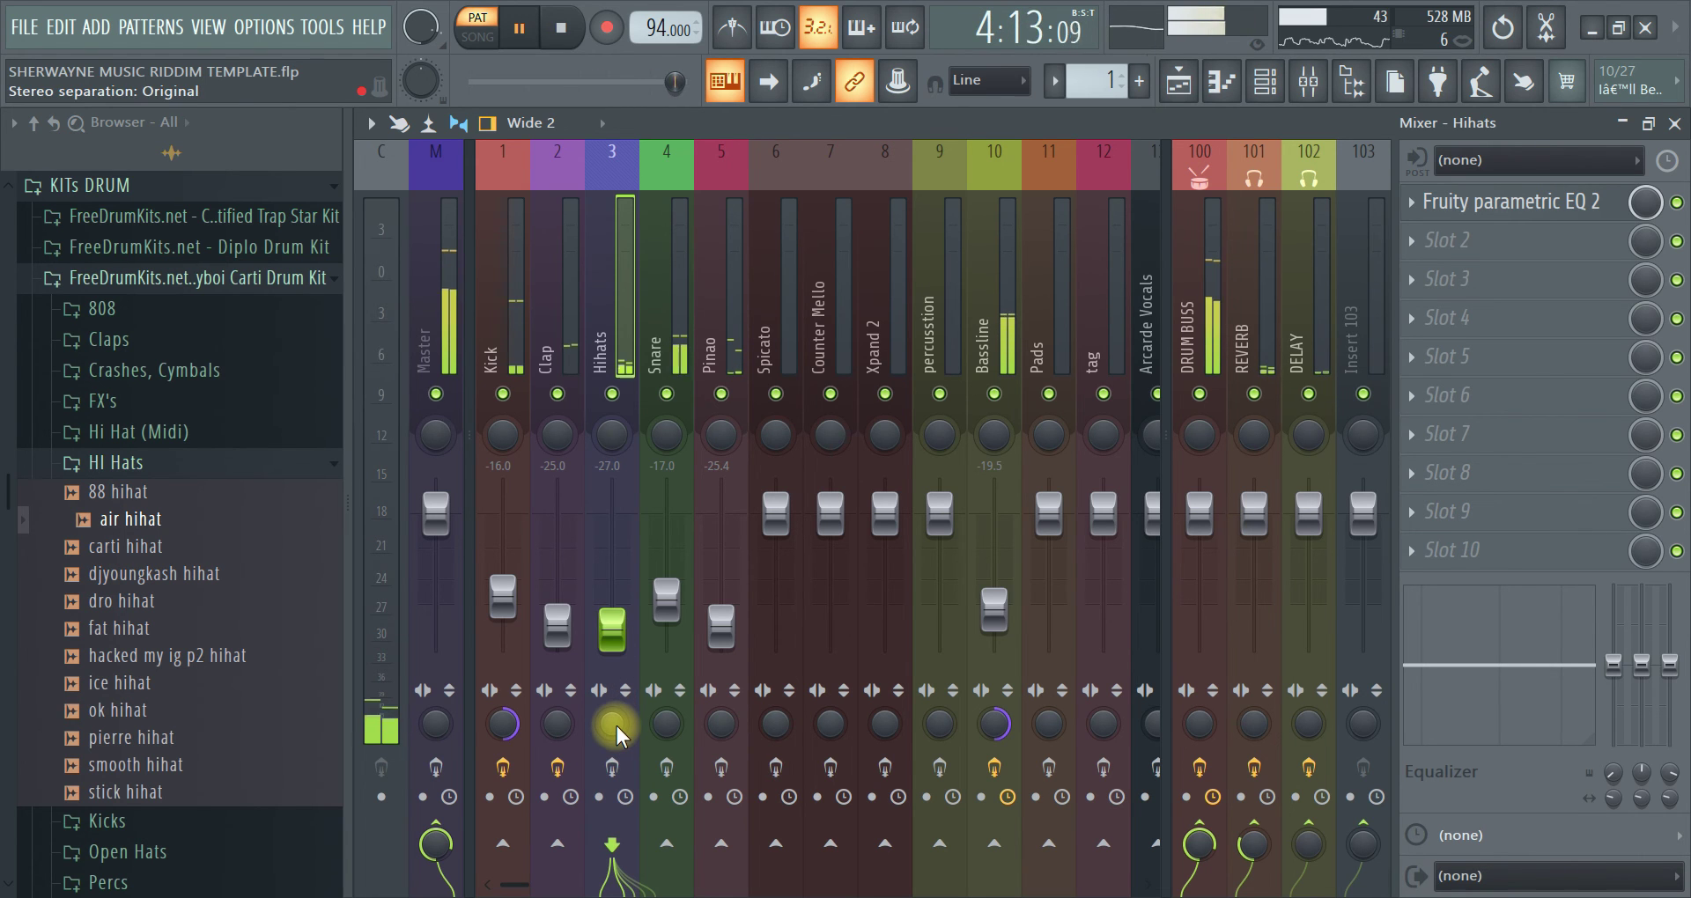
key(space)
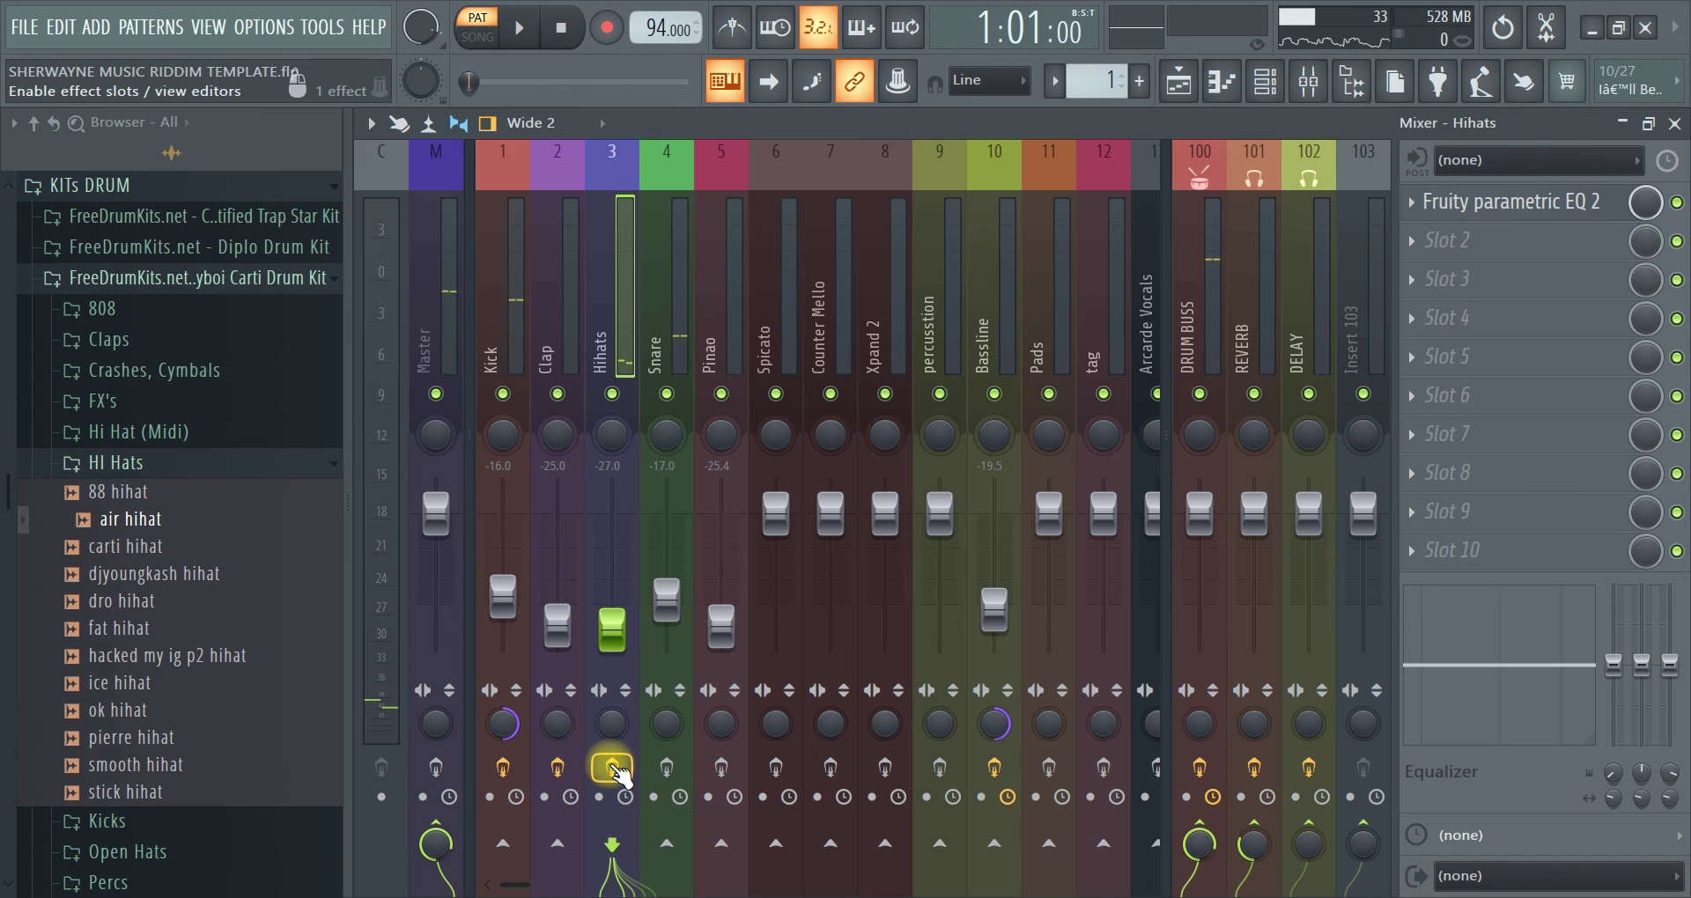
key(space)
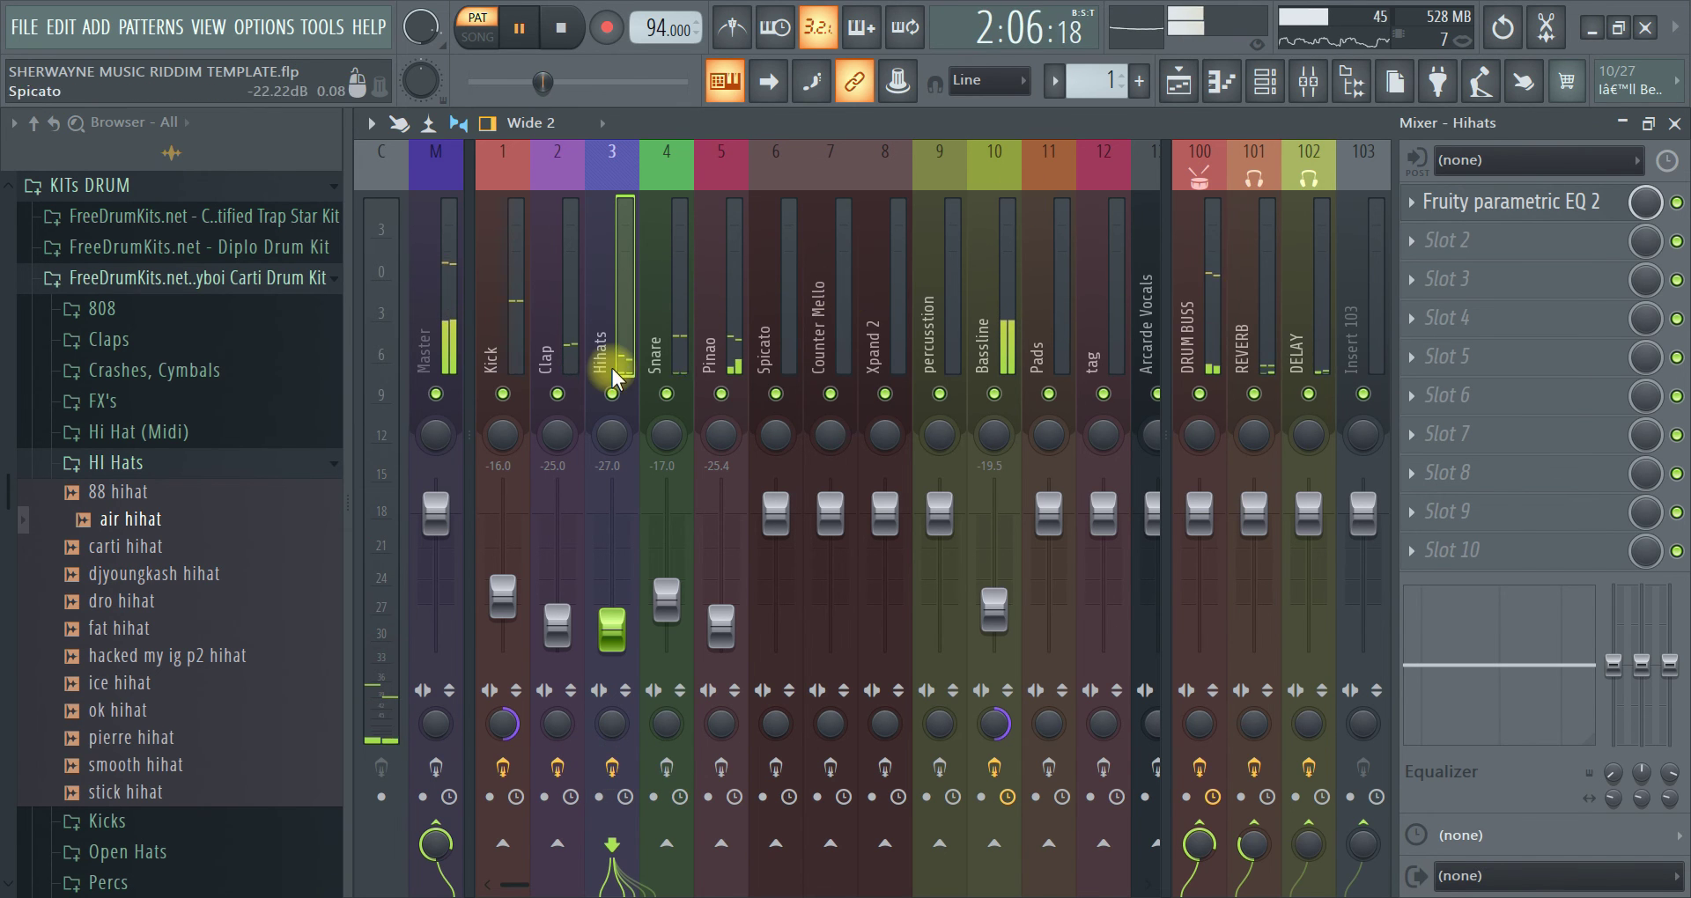
Add the Arcade VST3 generator from the installed plugin database as a new channel below air hihat
scroll(163, 458, up, 5)
click(163, 257)
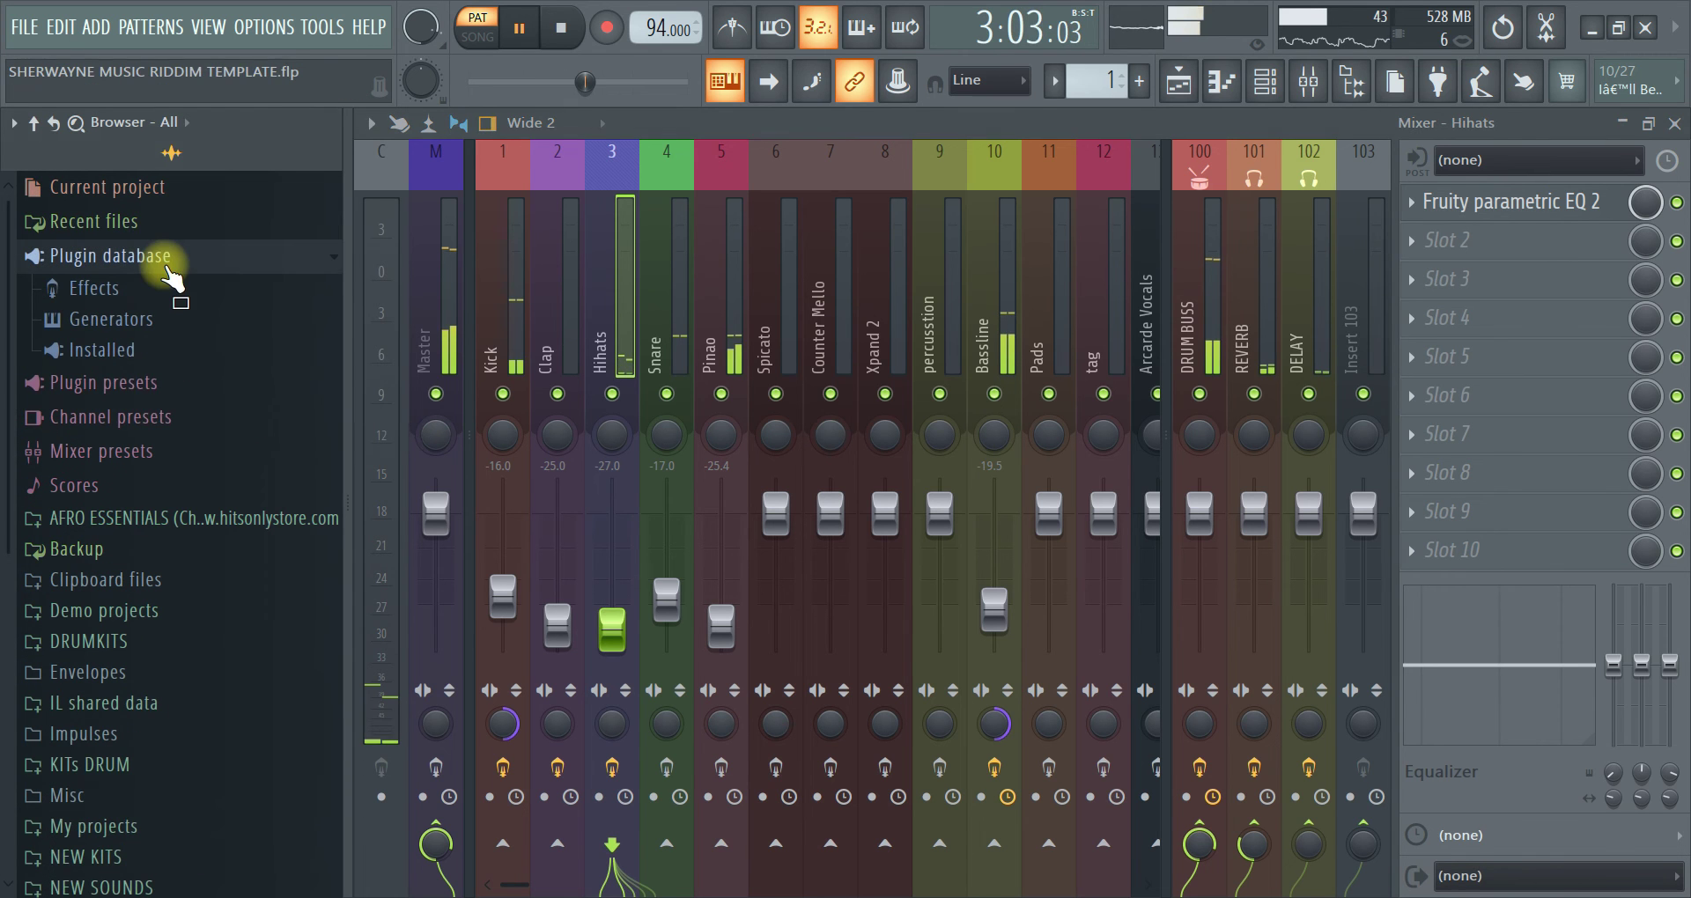
click(150, 350)
click(150, 414)
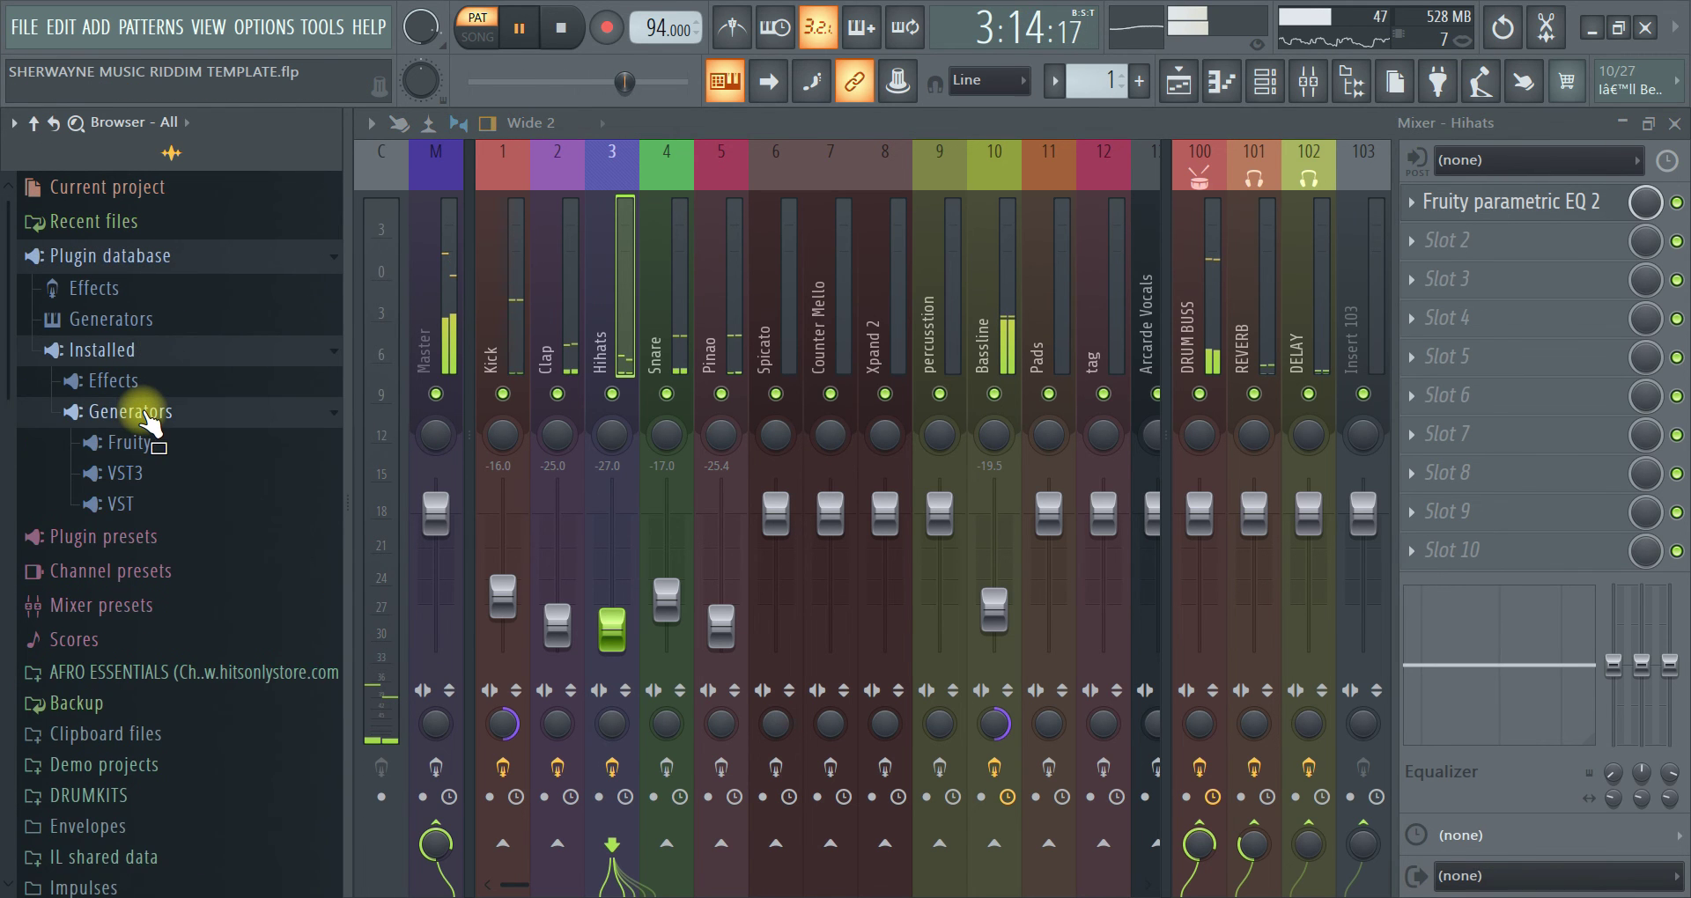
click(120, 503)
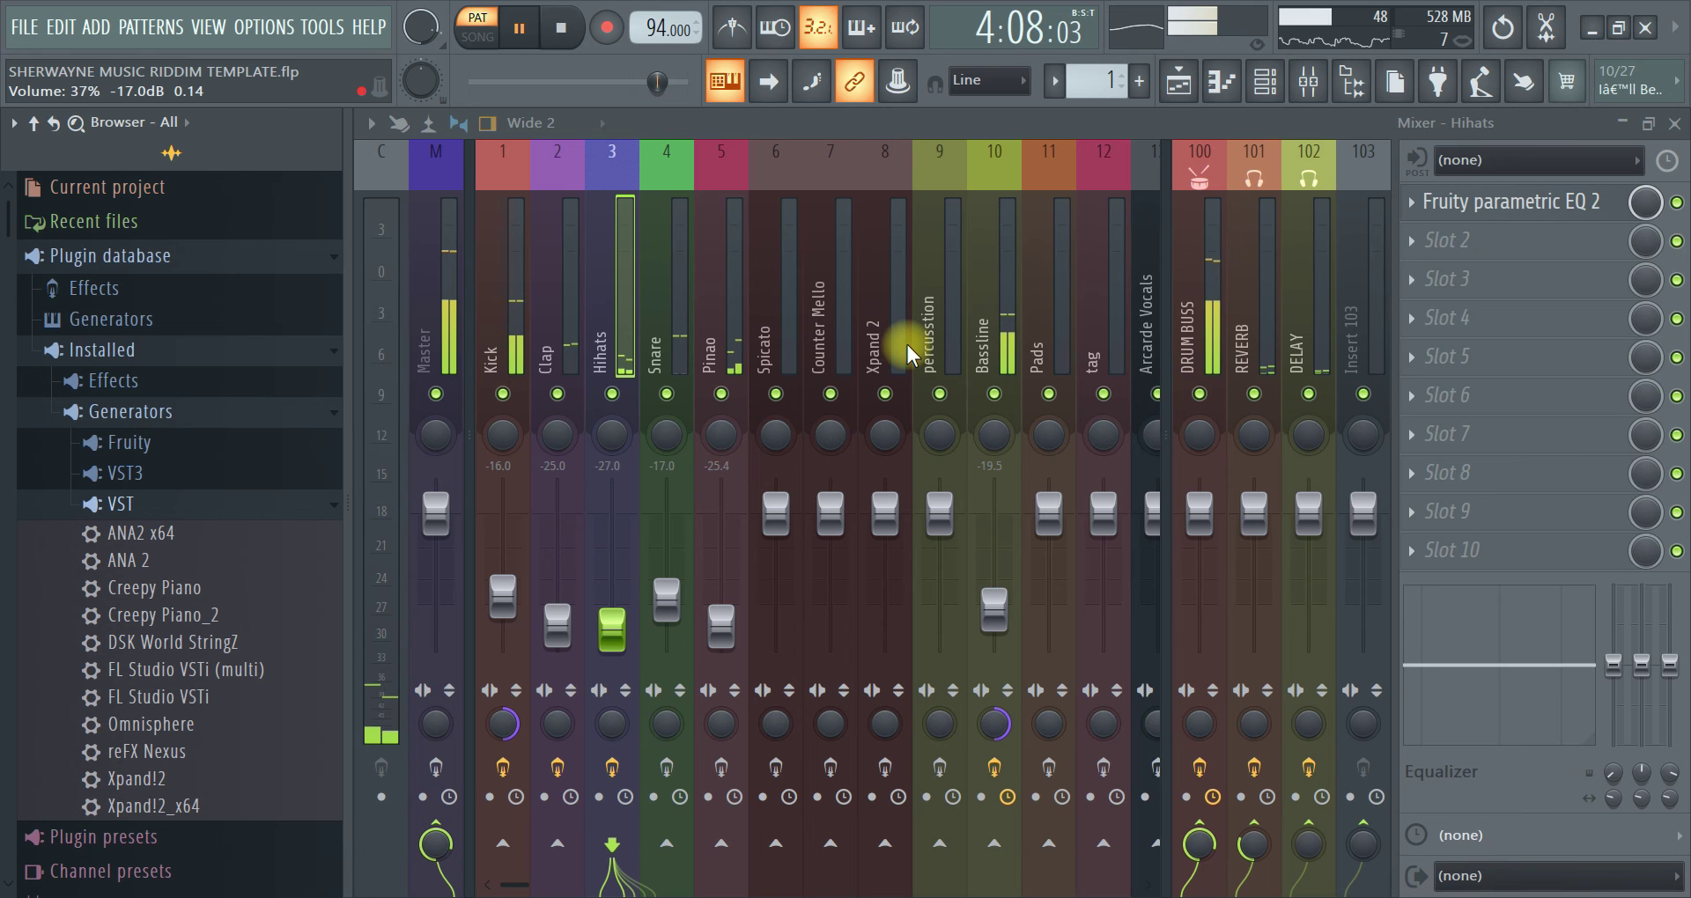
key(F6)
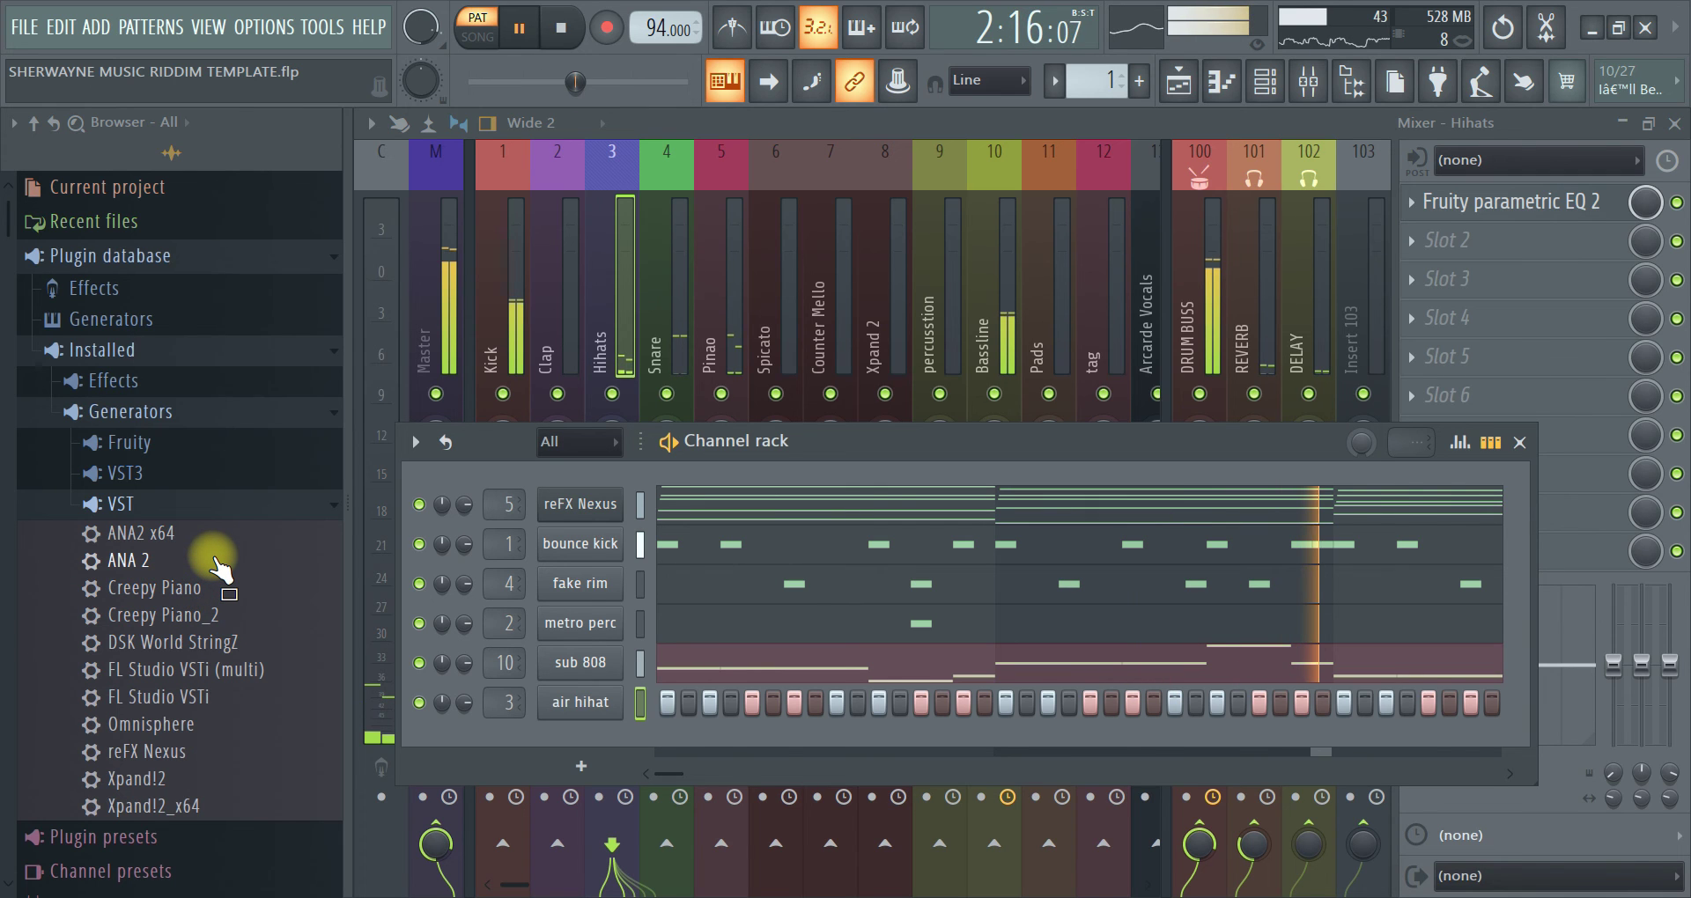
key(space)
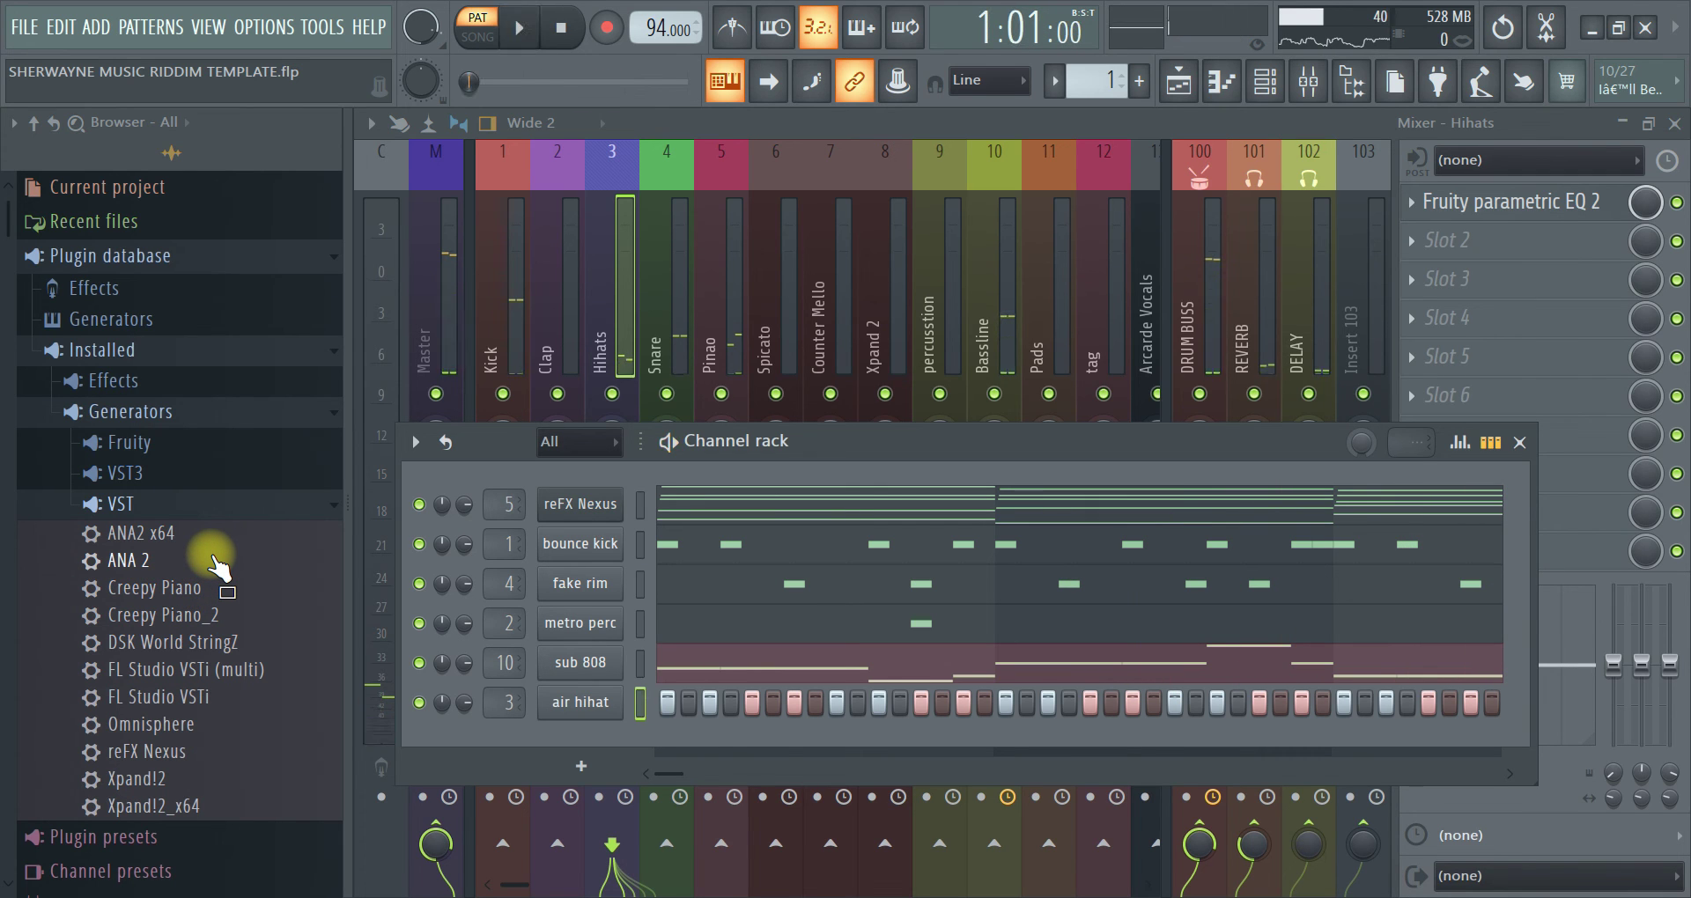
click(127, 495)
click(141, 475)
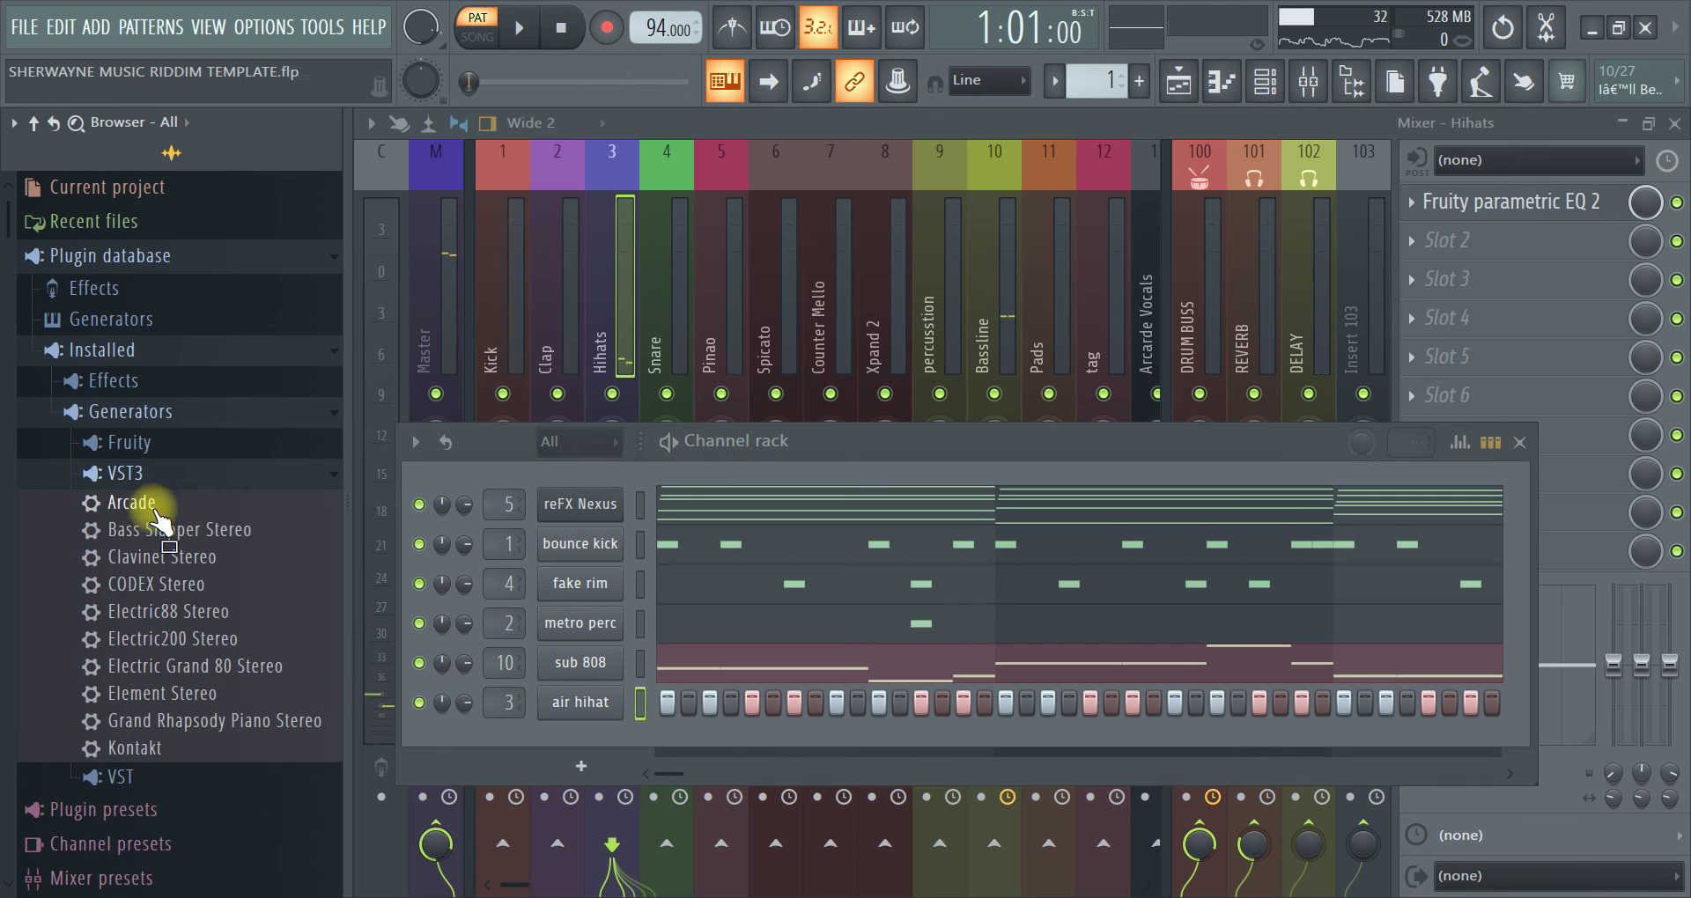
drag(176, 500, 574, 734)
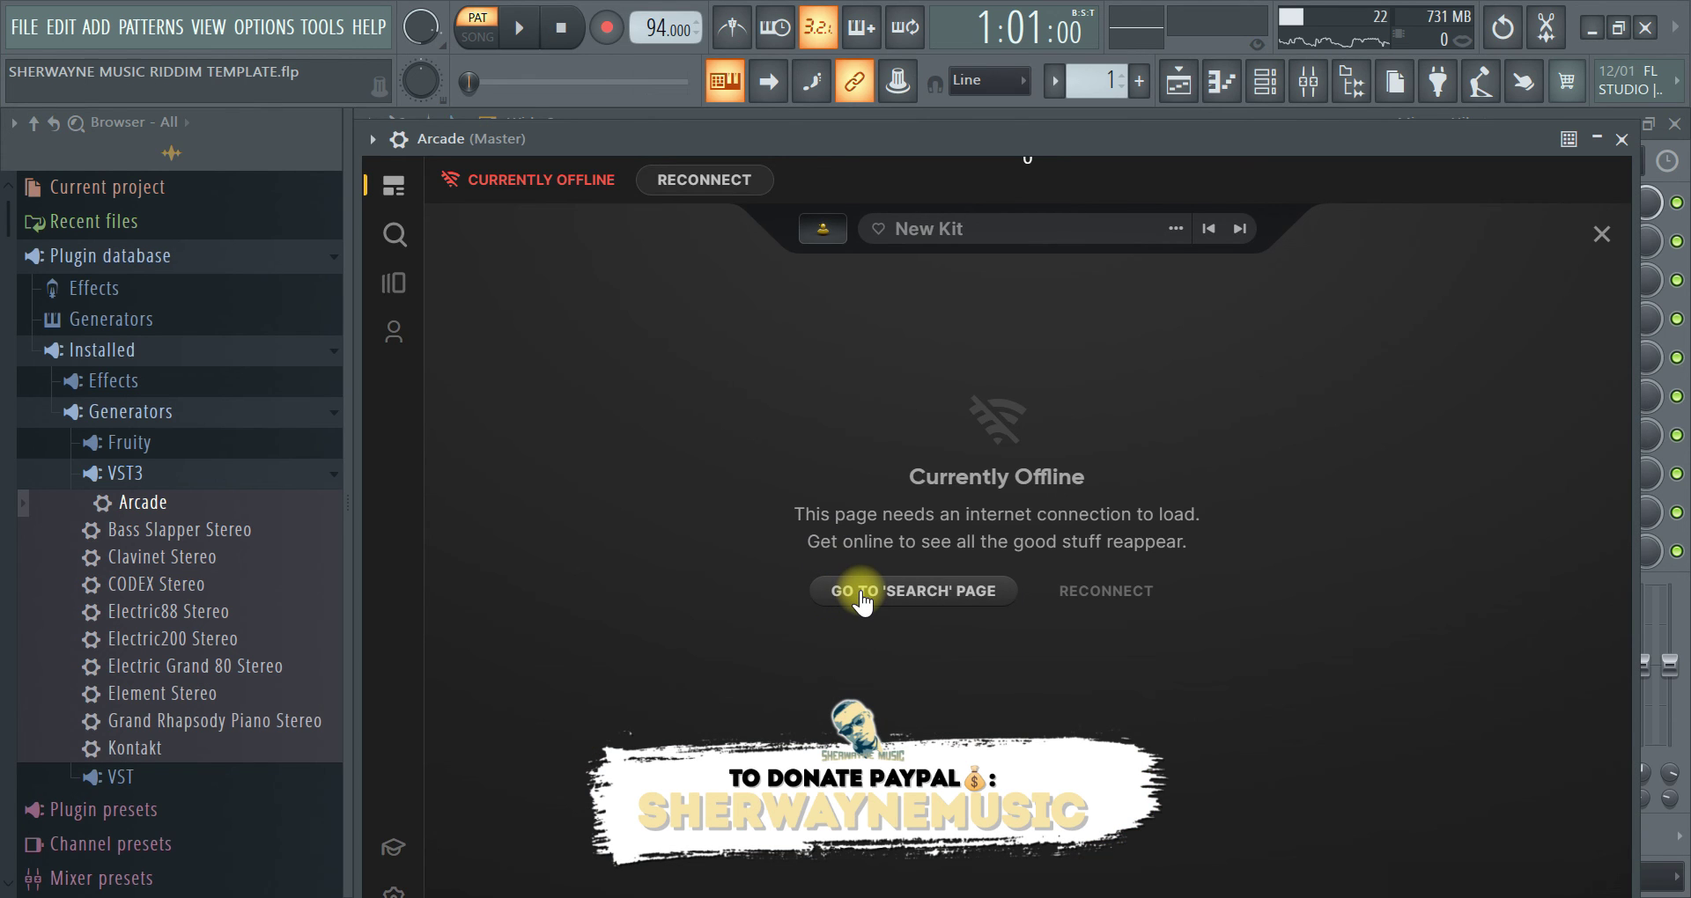
Load The Temple kit in Arcade, set its key to E min and close the plugin
click(862, 597)
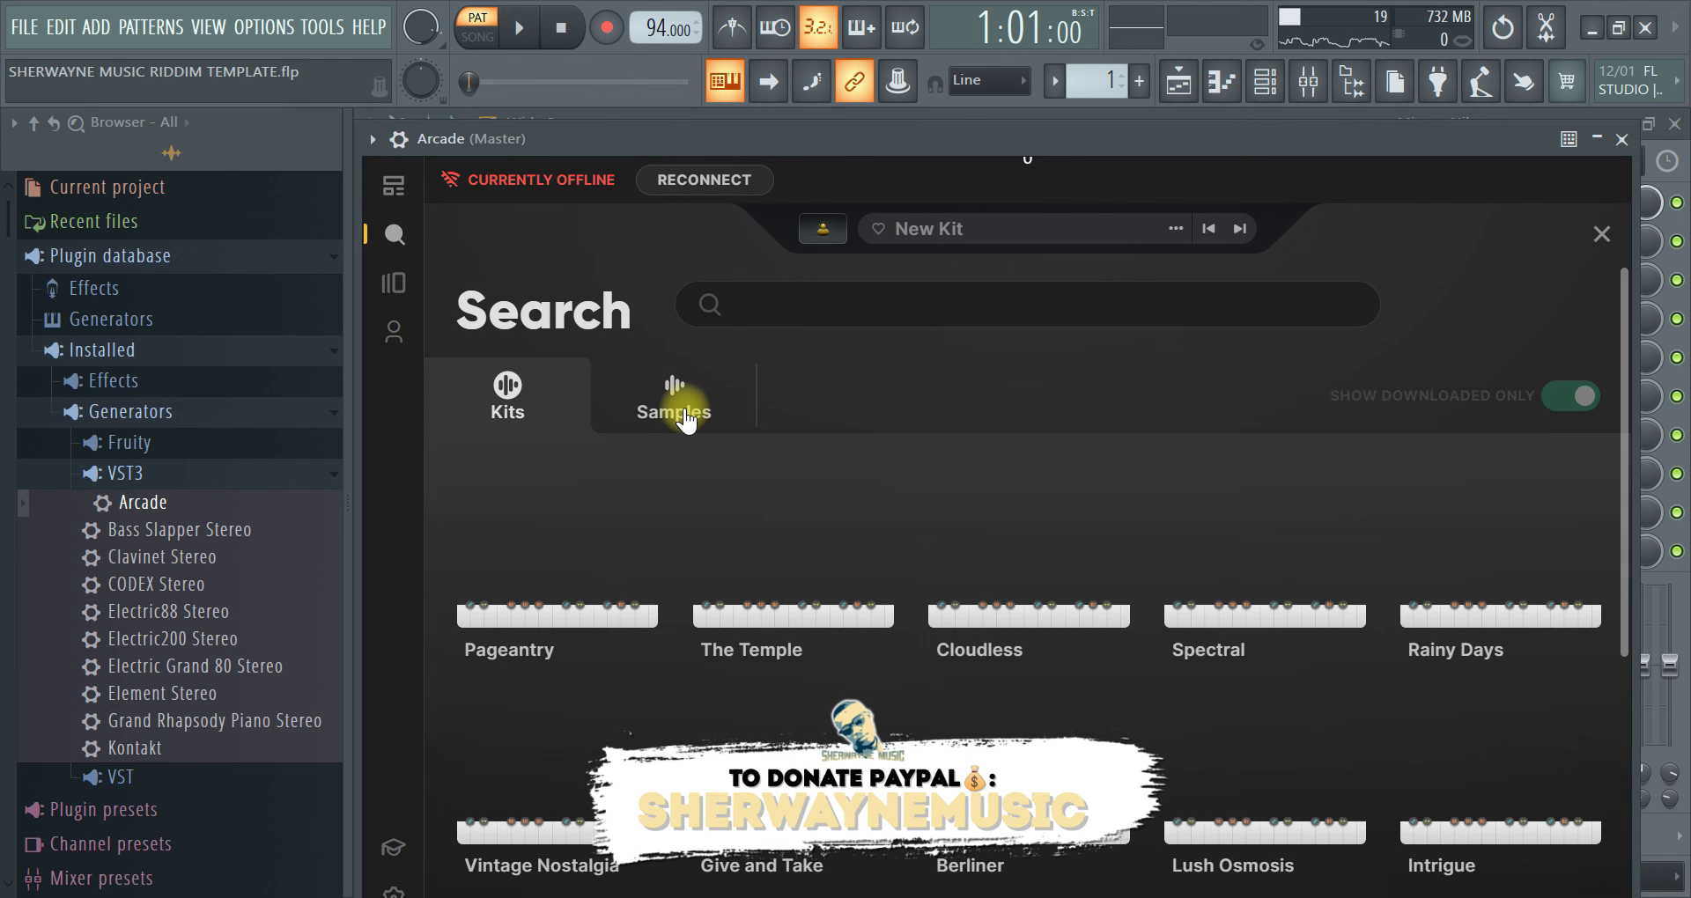
scroll(775, 546, down, 4)
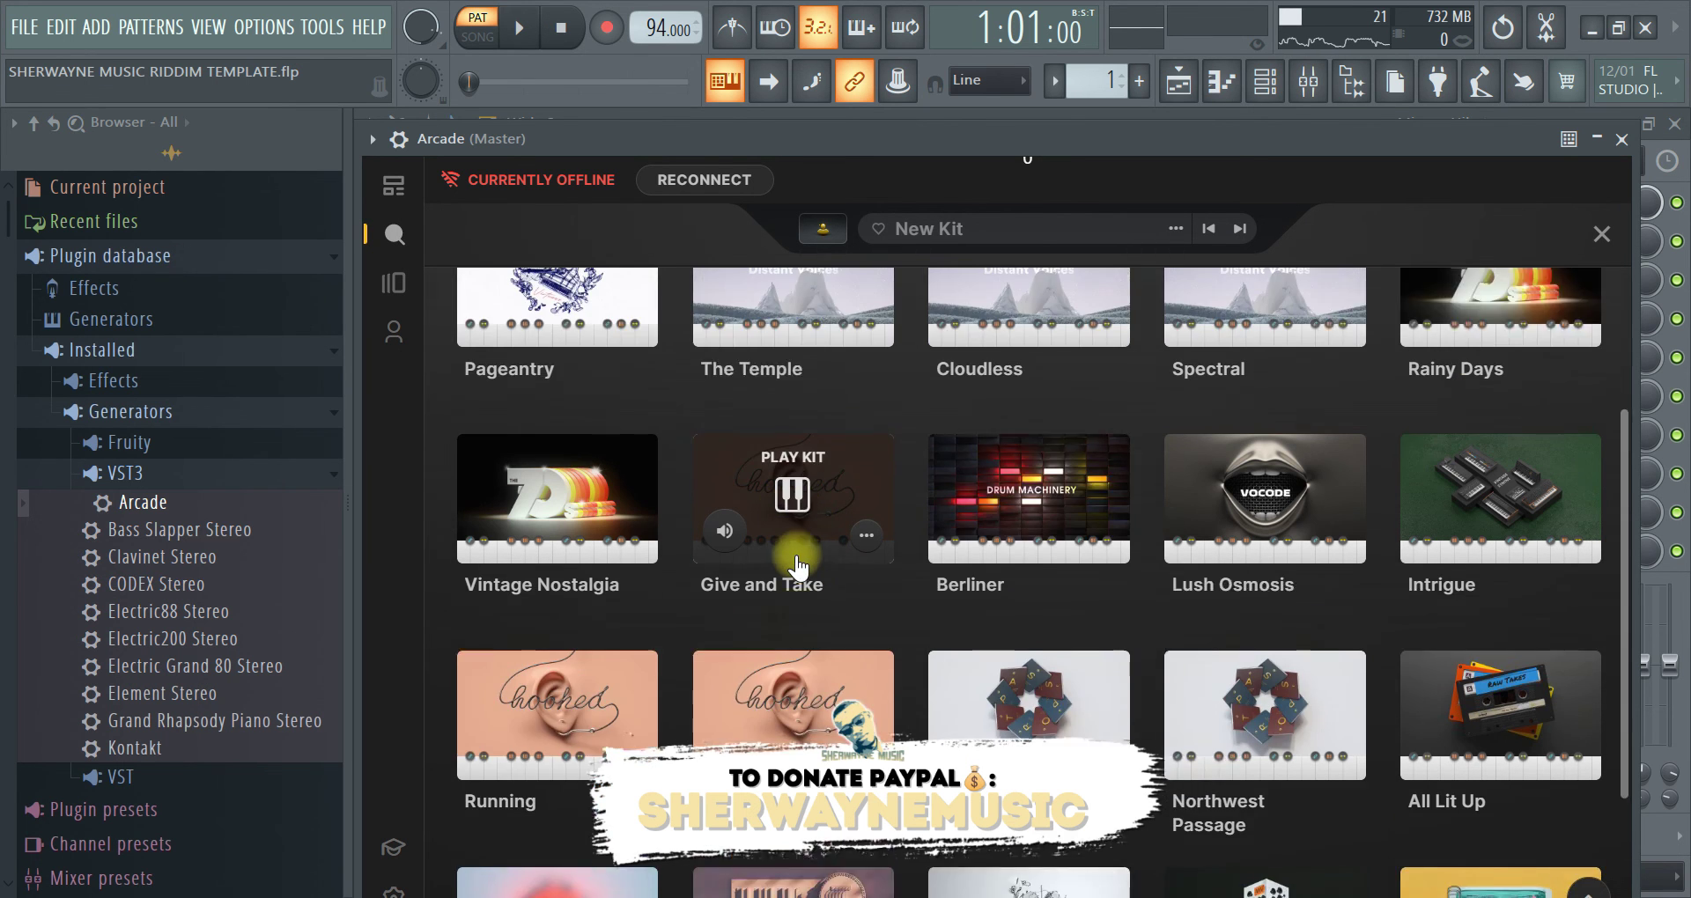
scroll(797, 564, up, 2)
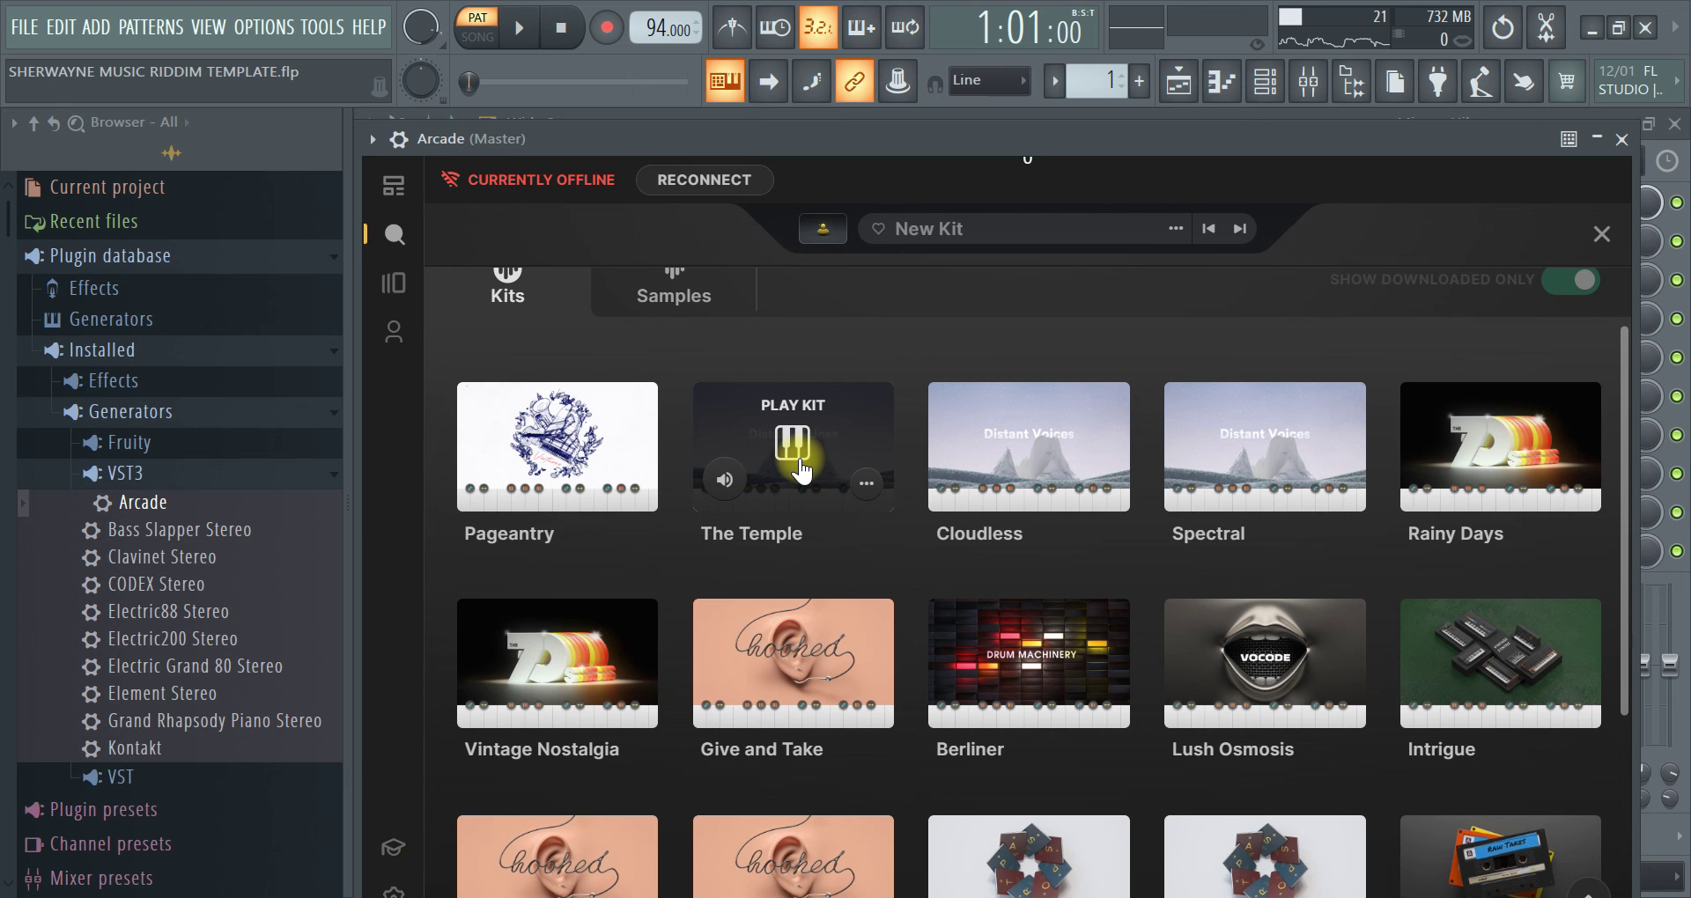
click(798, 461)
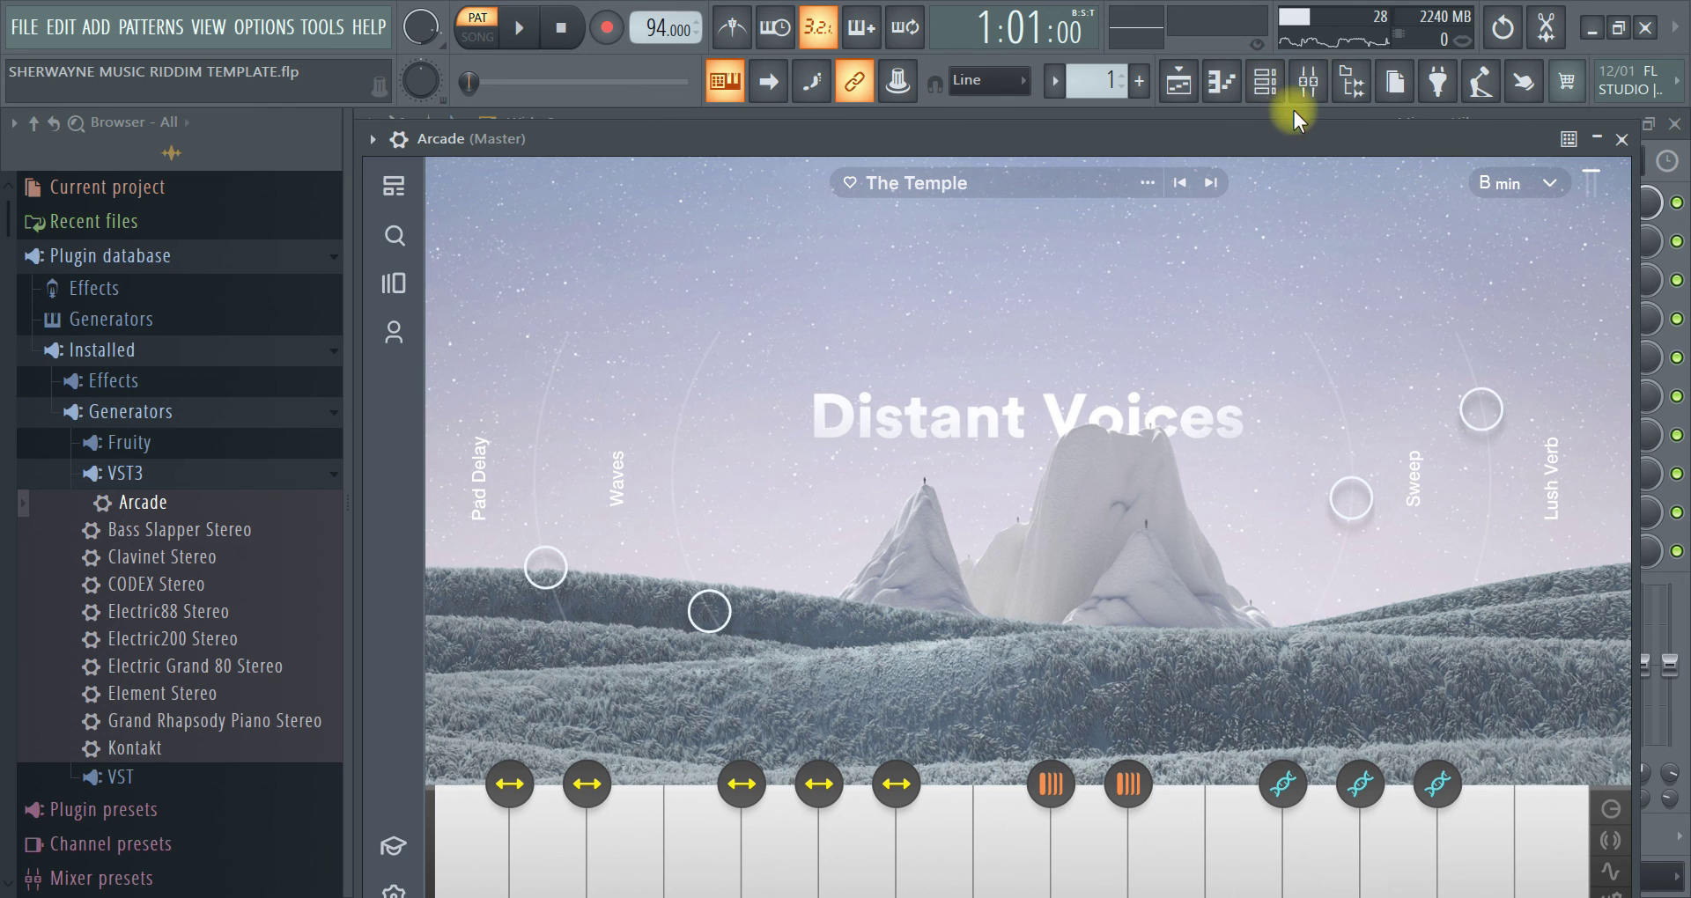
click(1520, 181)
click(1472, 356)
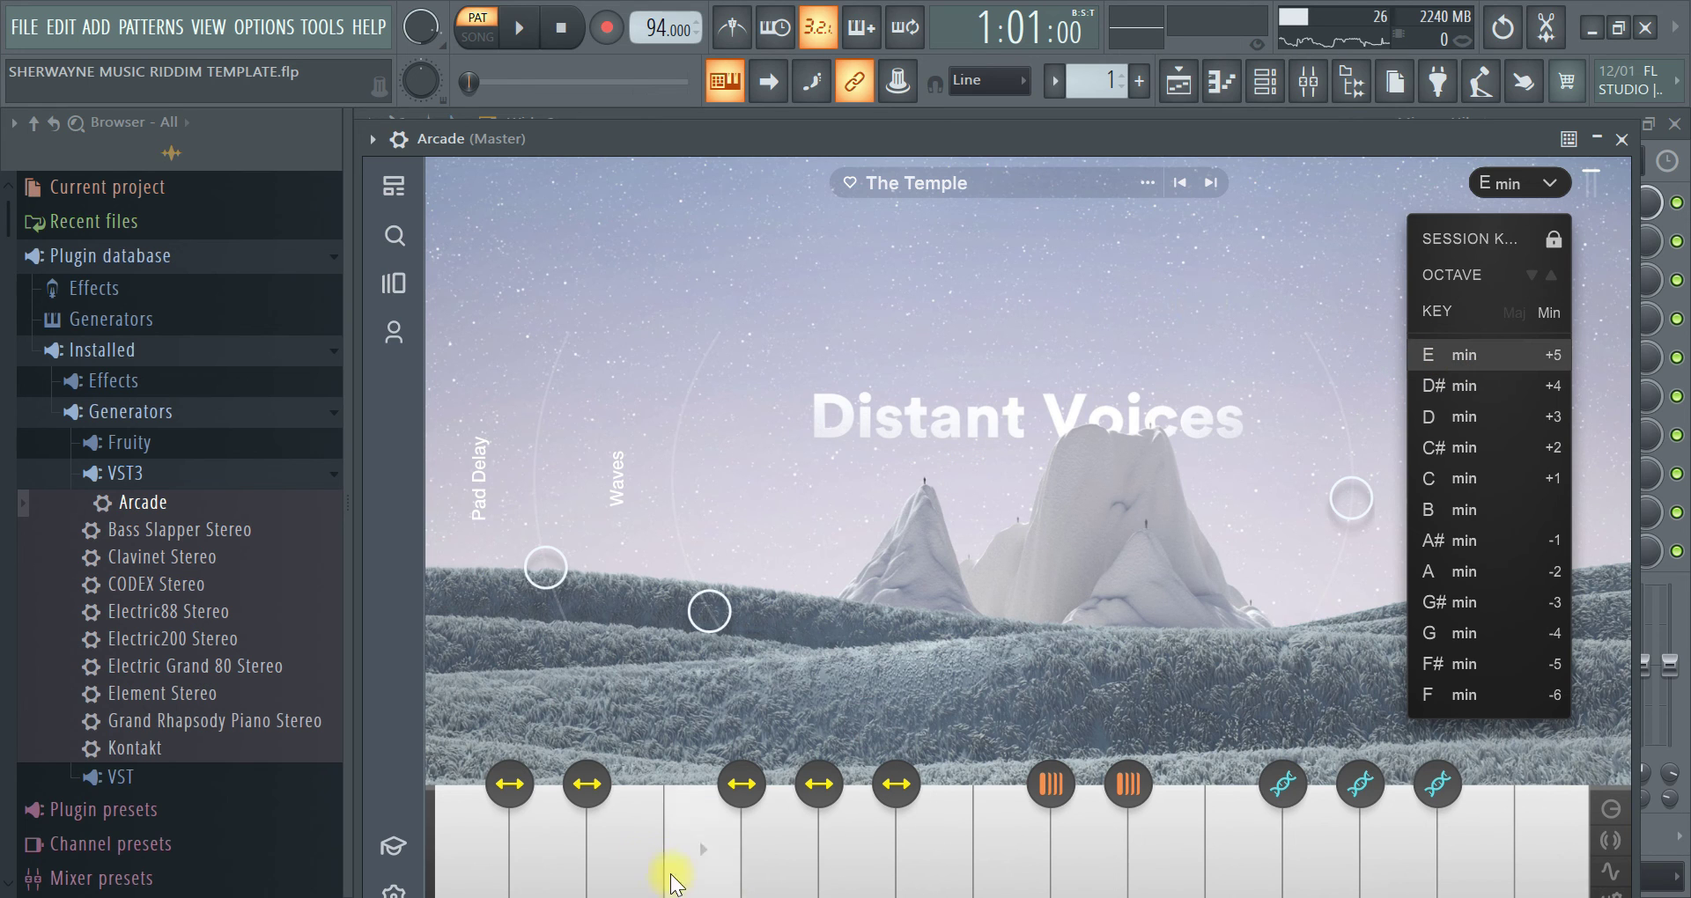
click(1623, 139)
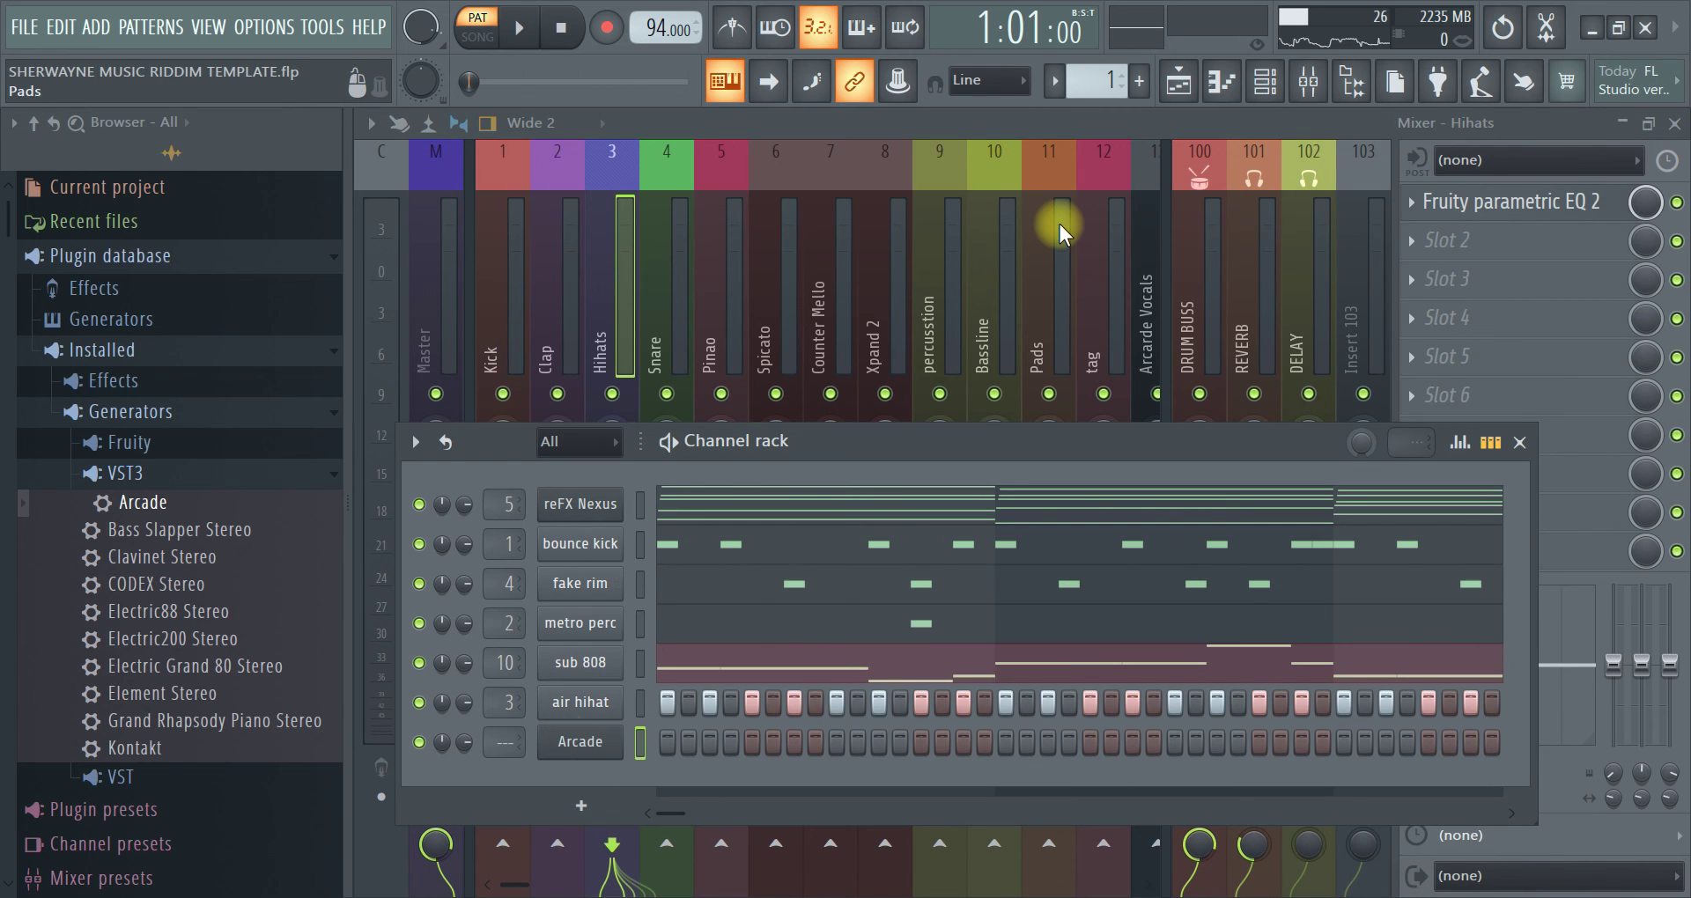
Route the Arcade channel to the Arcarde Vocals mixer track 13
click(1147, 264)
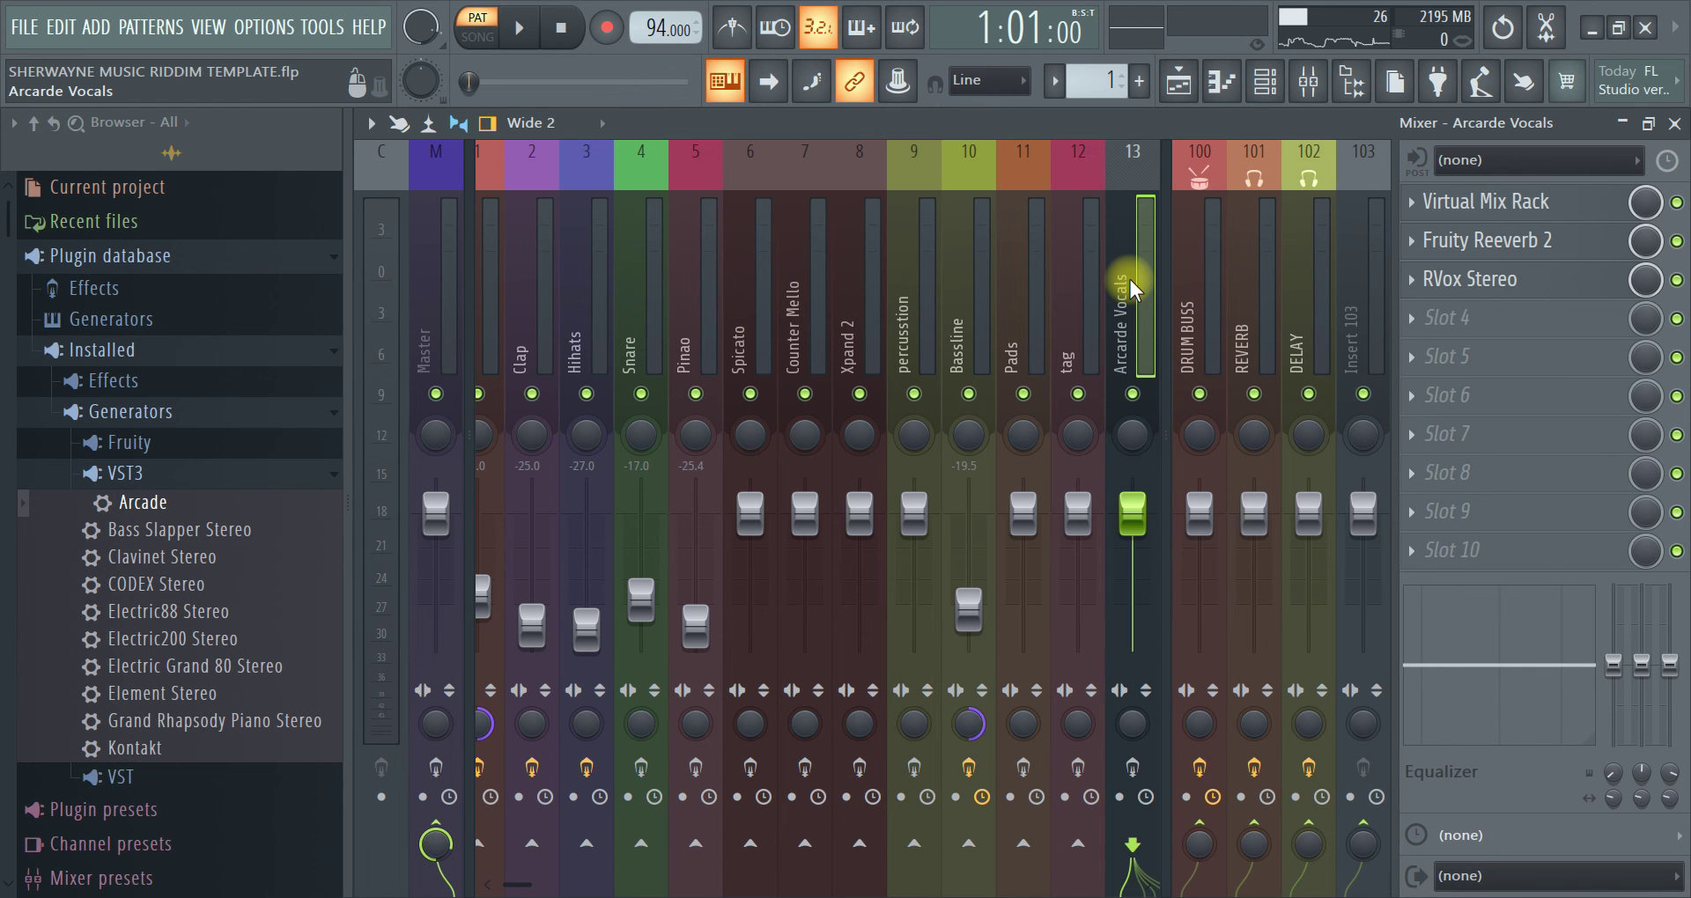
click(1265, 82)
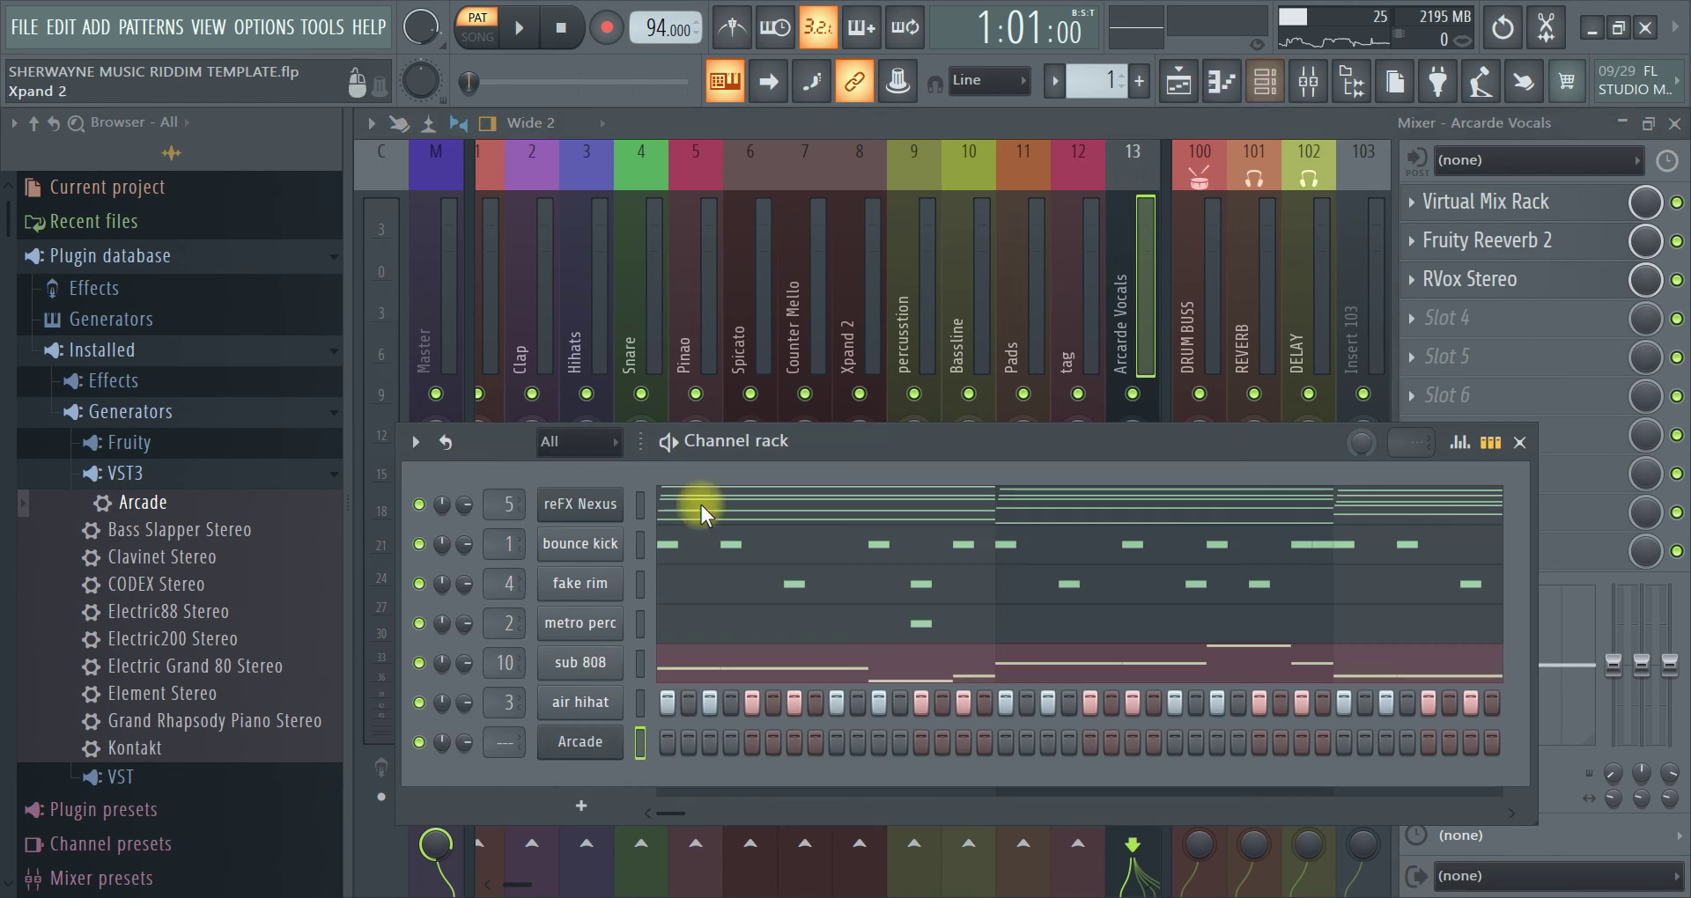
scroll(508, 742, up, 9)
scroll(508, 742, up, 4)
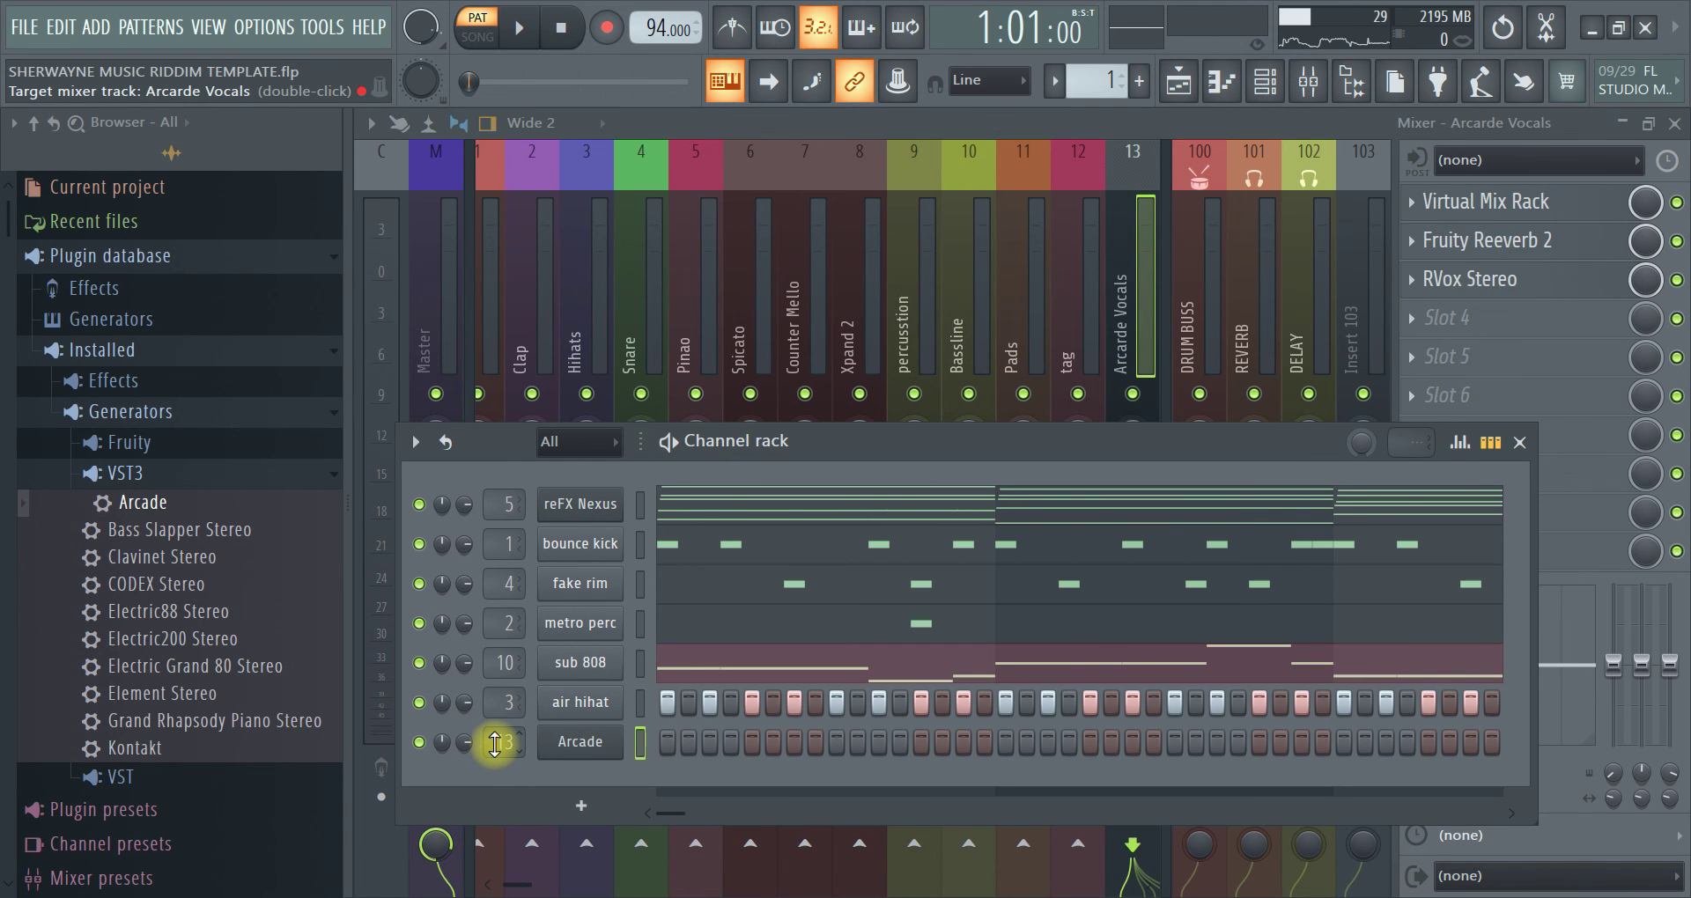
Open the Arcade channel's piano roll and audition the vocal samples on keys D4 through G4
right_click(573, 744)
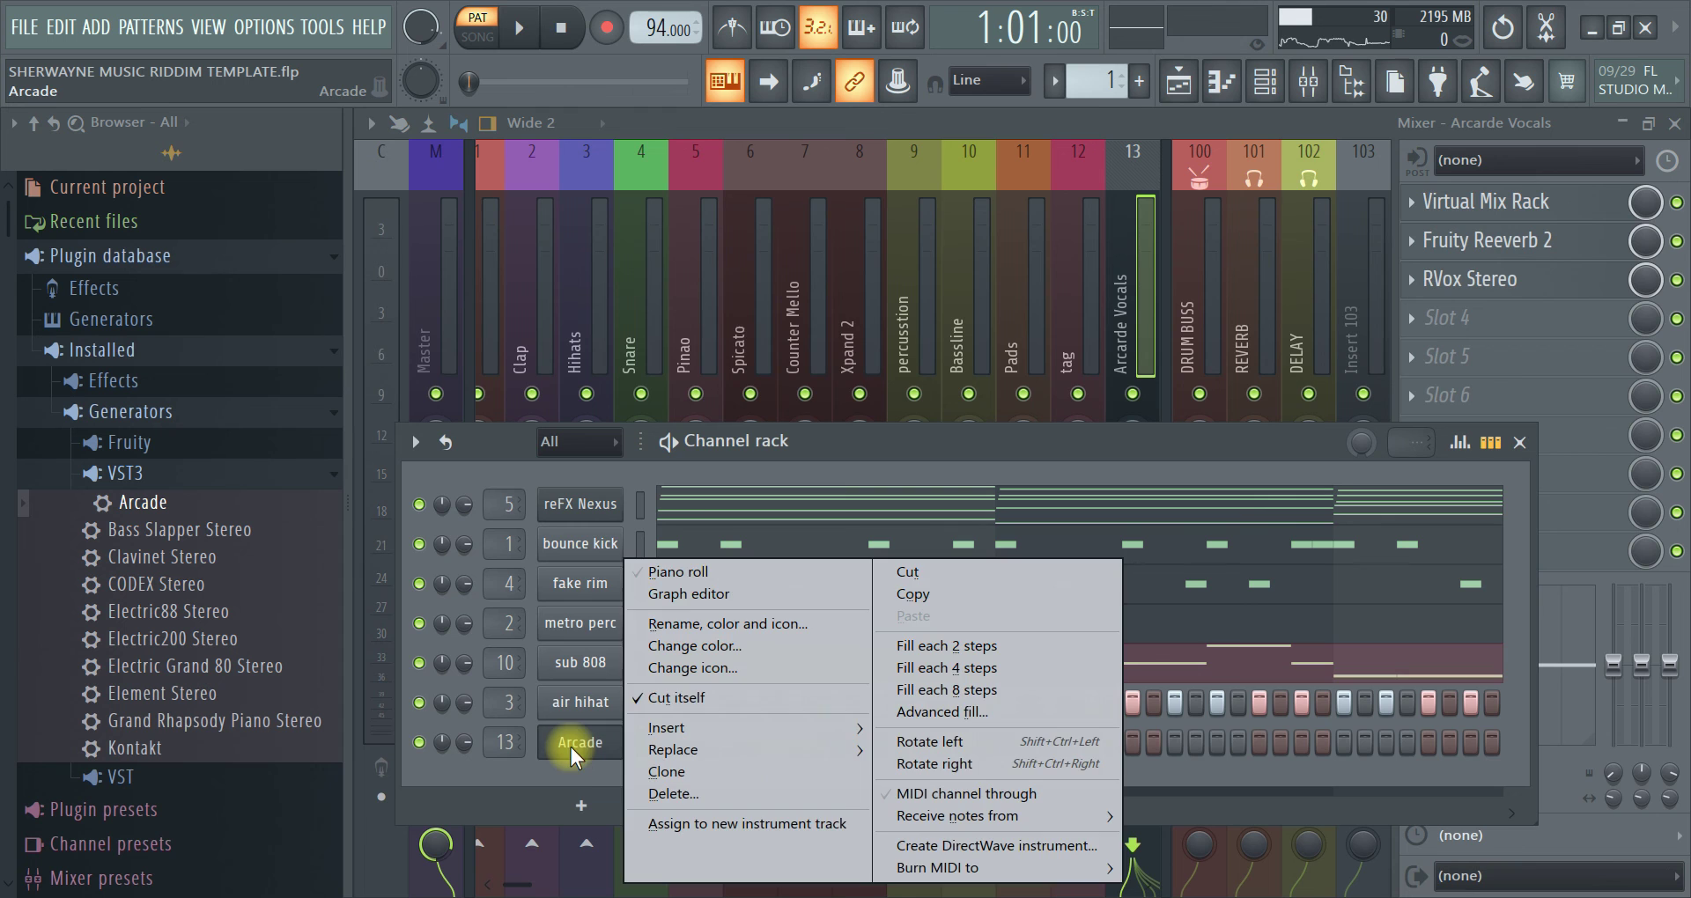
click(678, 571)
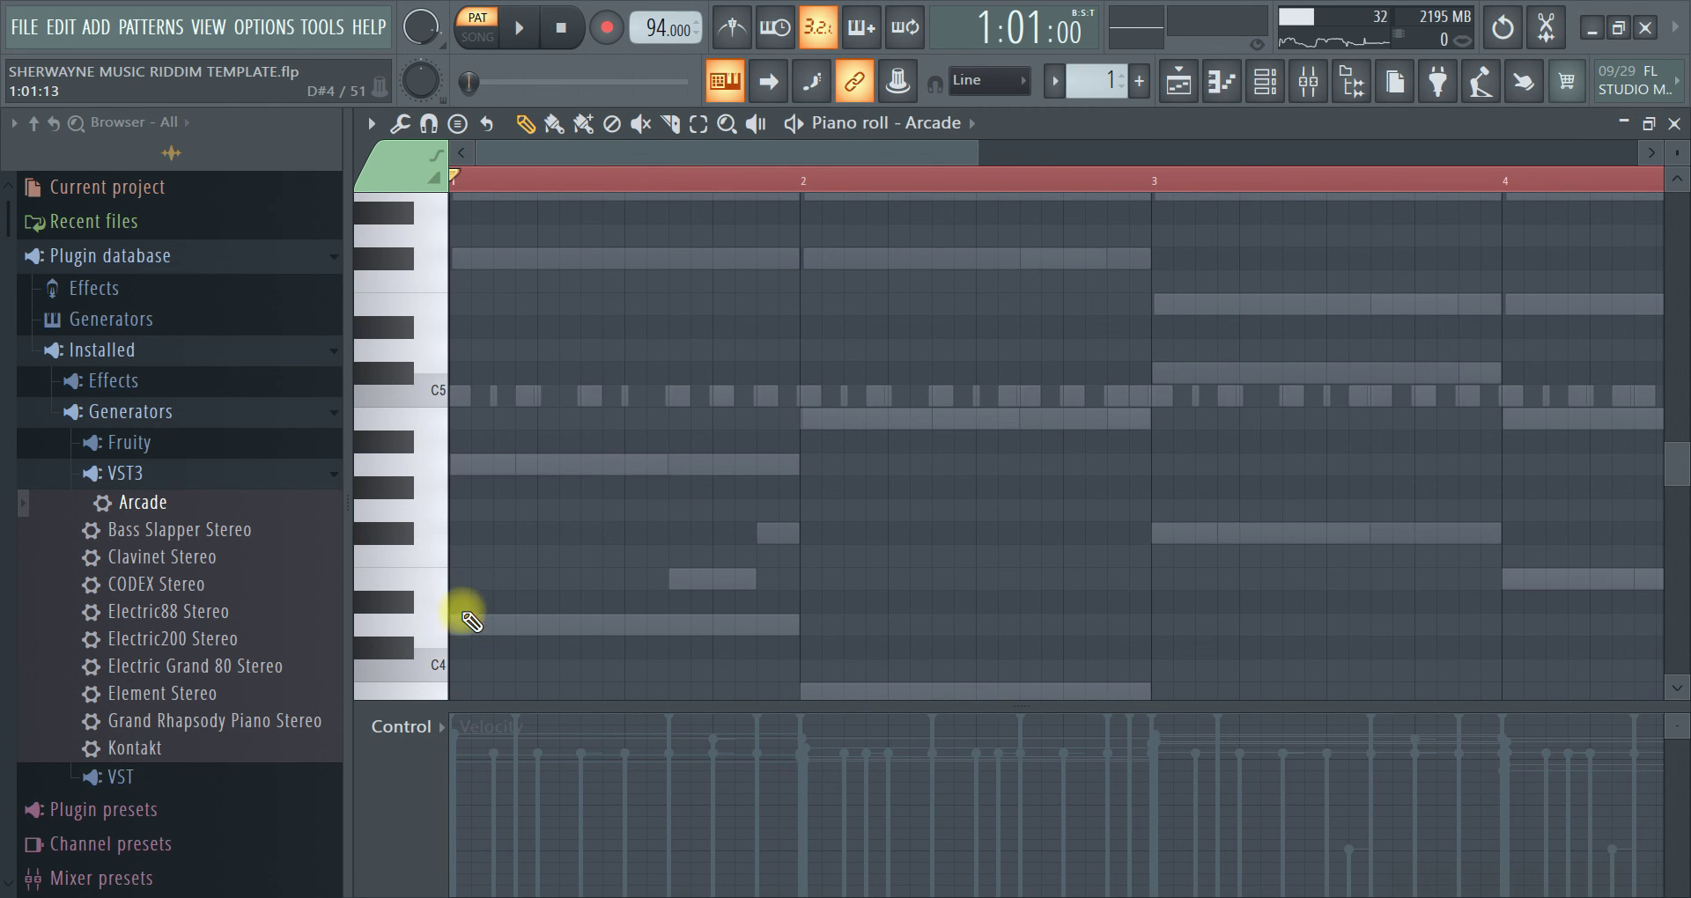
click(419, 627)
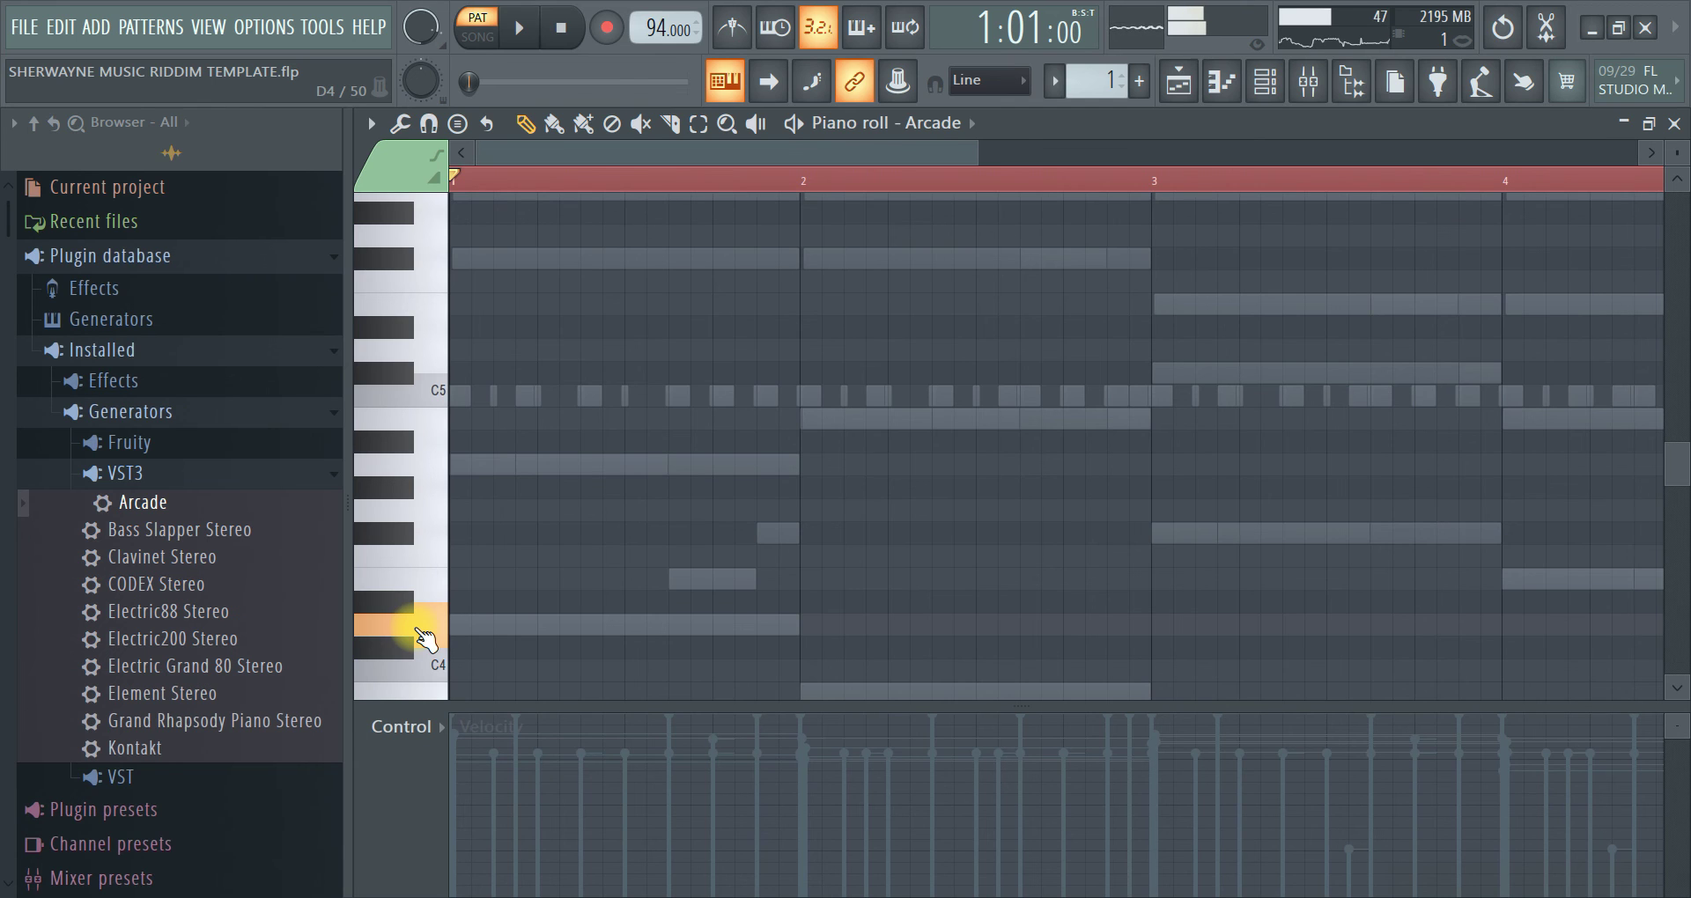
click(445, 585)
click(445, 562)
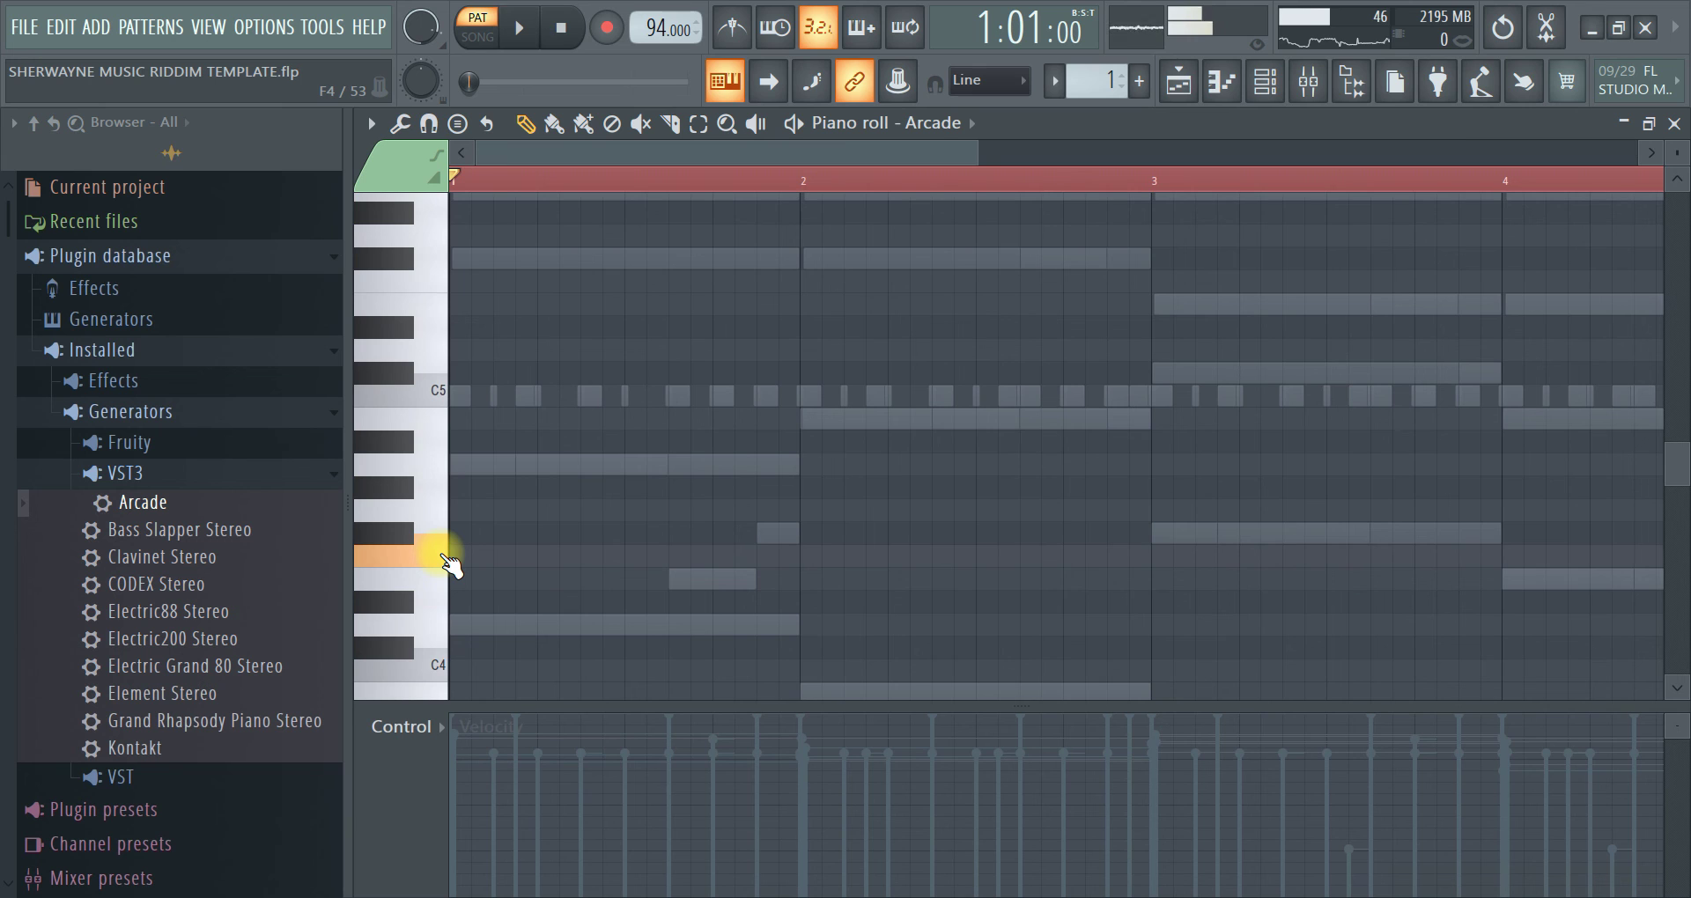
click(440, 517)
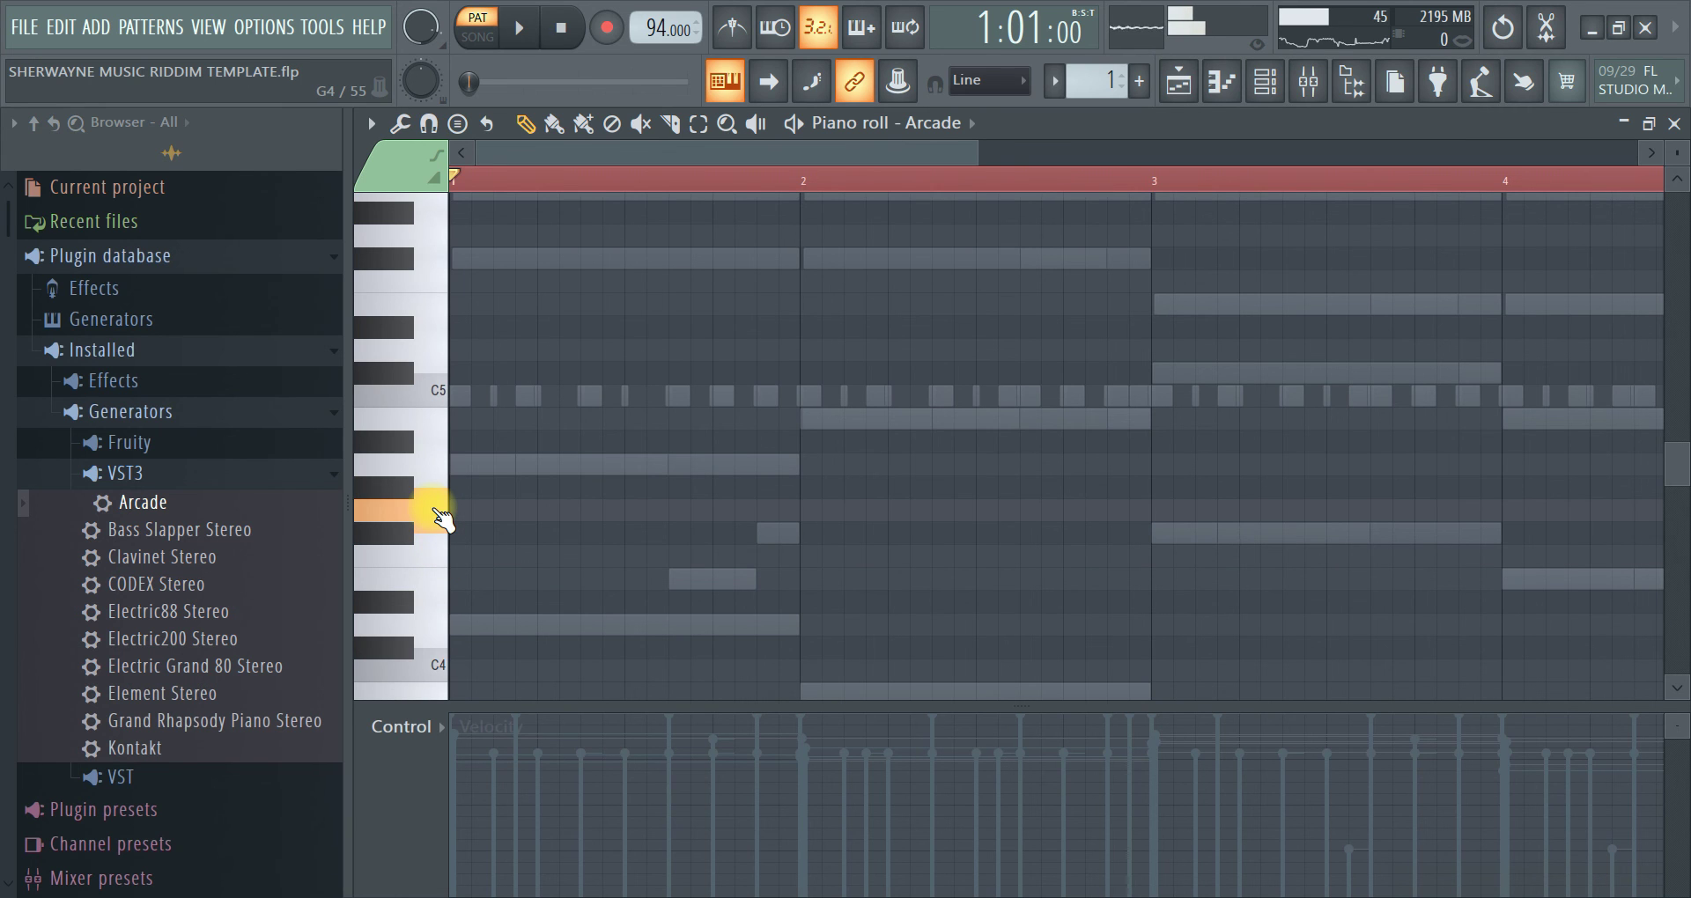
Draw a two-bar G4 note from bar 1 and a two-bar A4 note from bar 3 in the Arcade piano roll
click(456, 510)
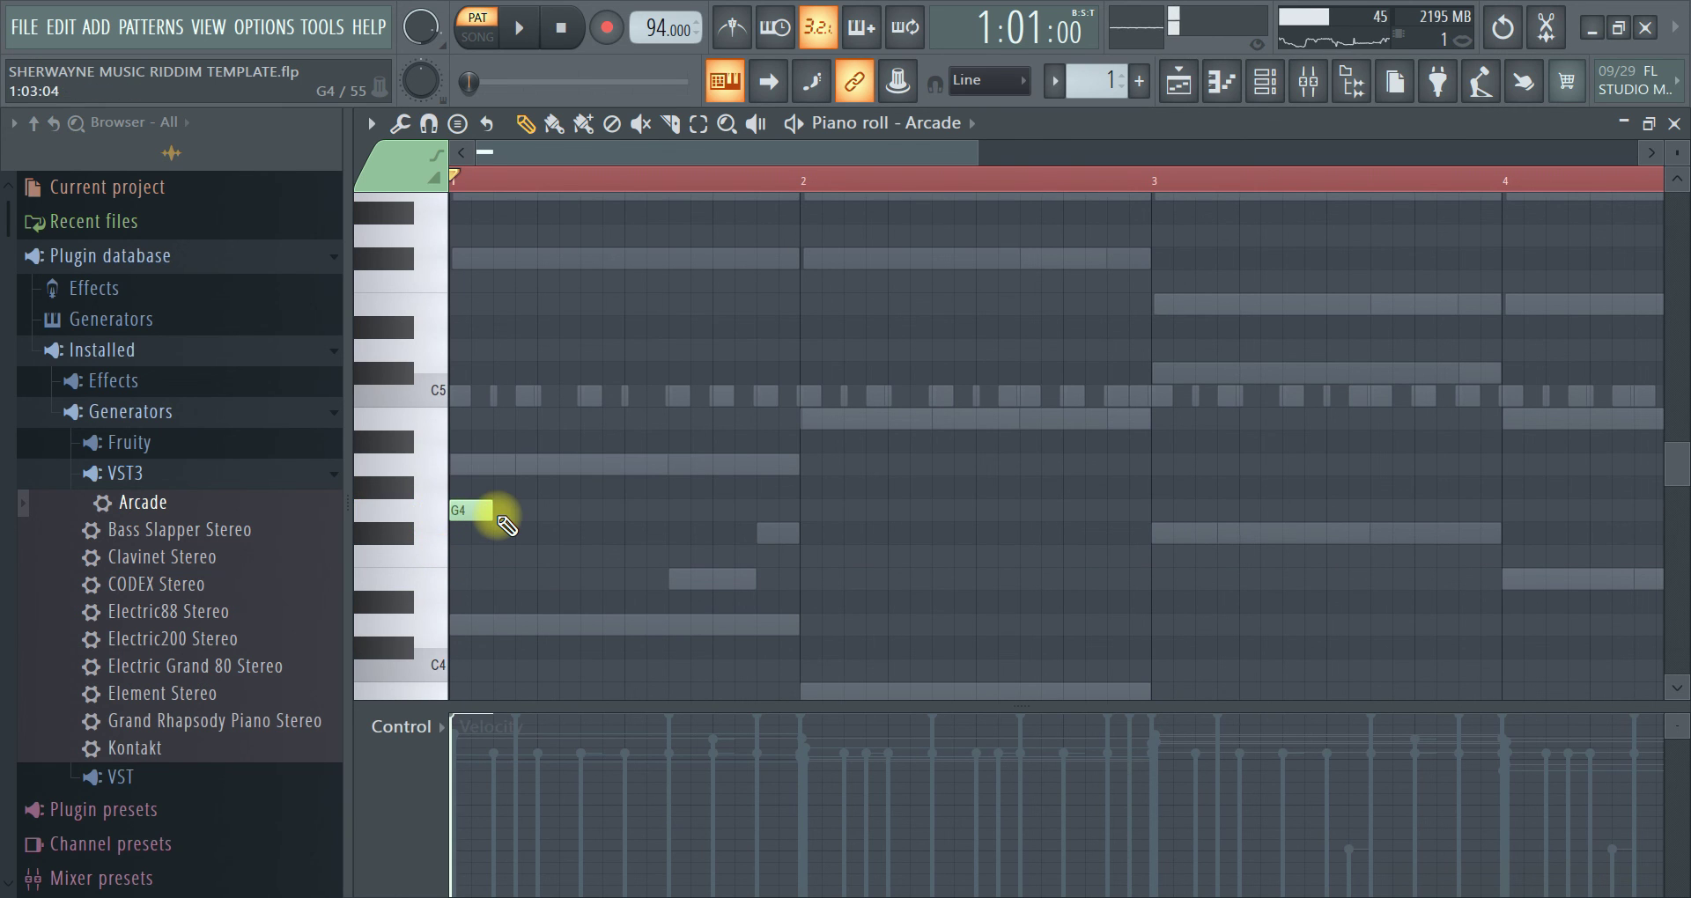
drag(486, 509, 1169, 541)
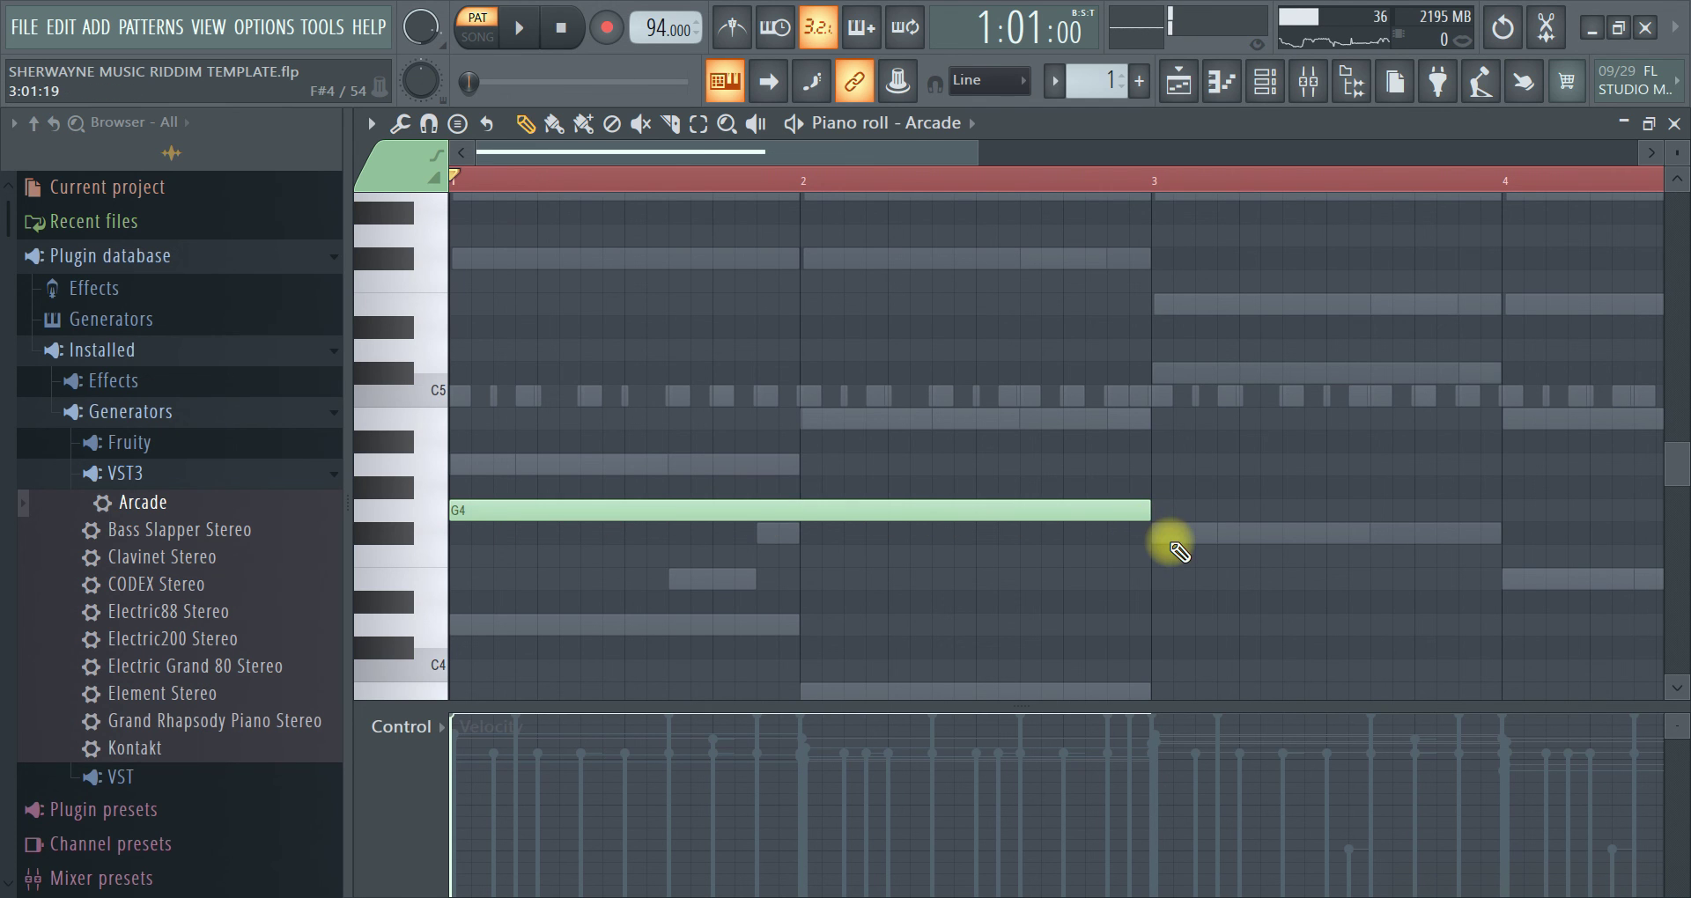
click(1154, 469)
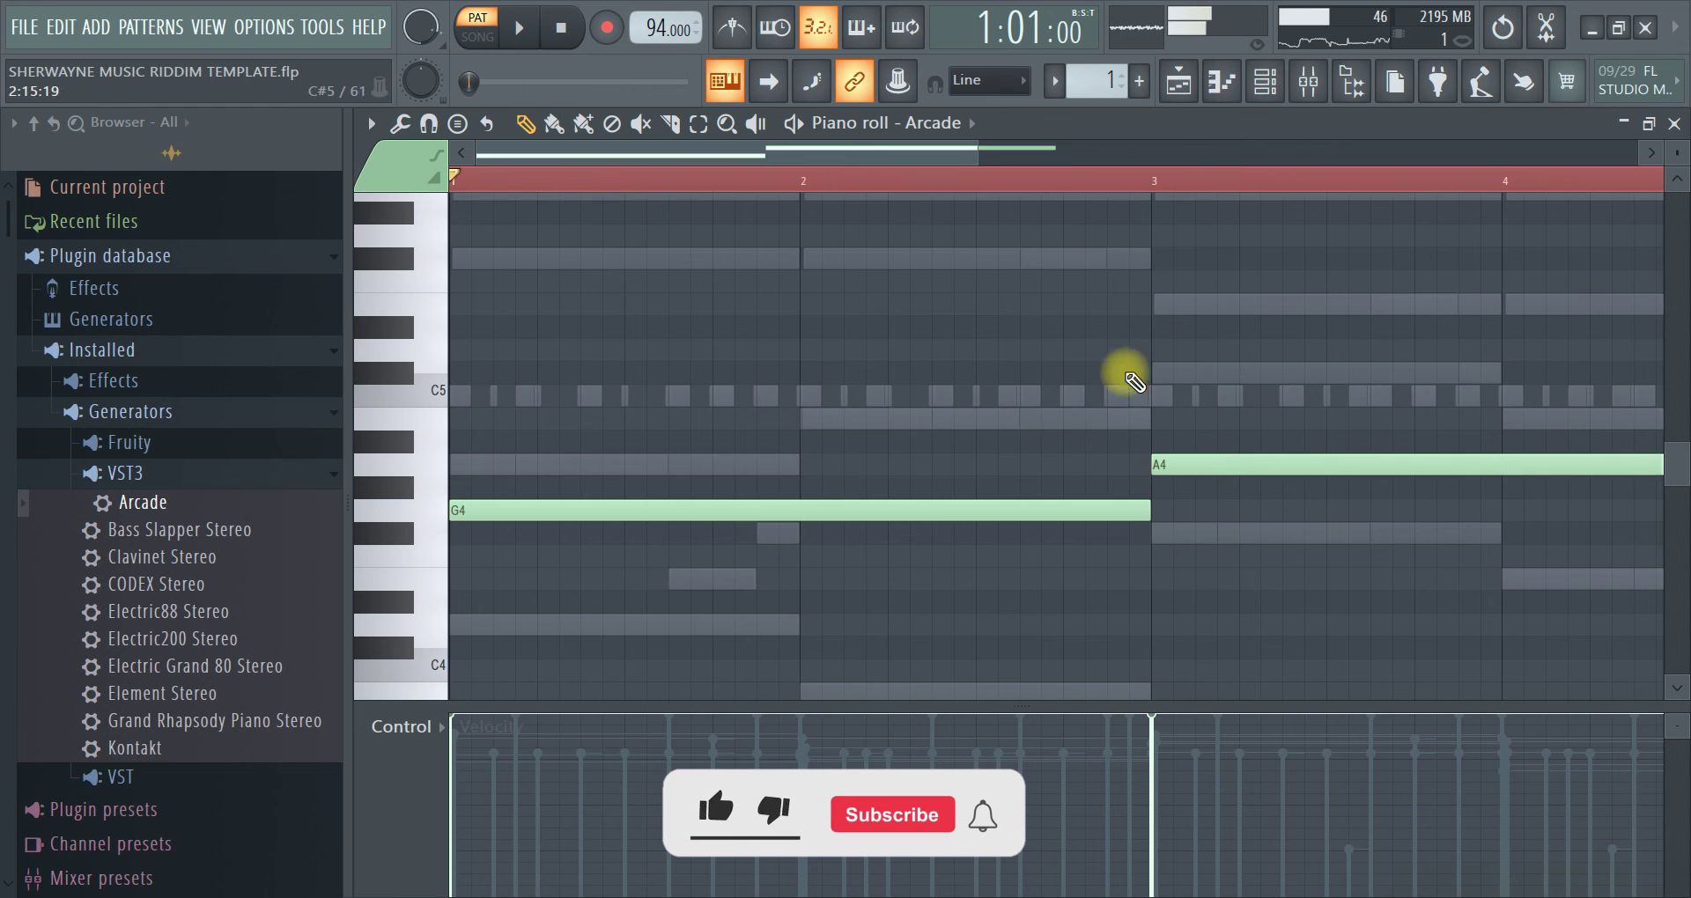
scroll(1083, 174, down, 4)
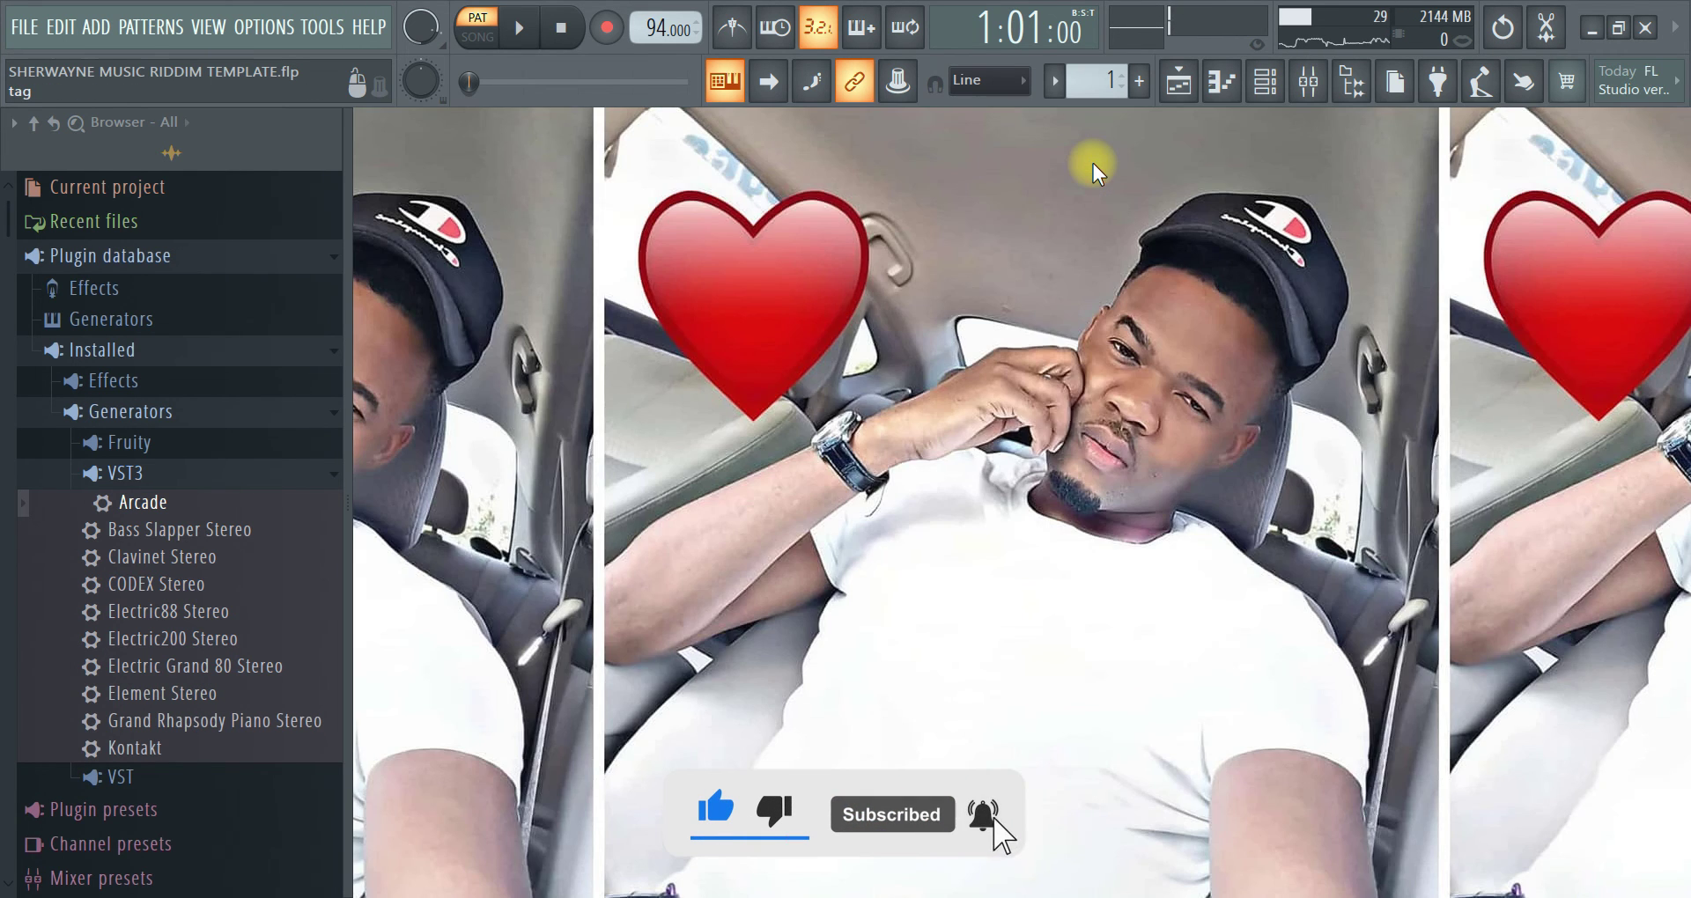
Lower the Arcarde Vocals mixer track's volume to -30.8 dB
click(1308, 81)
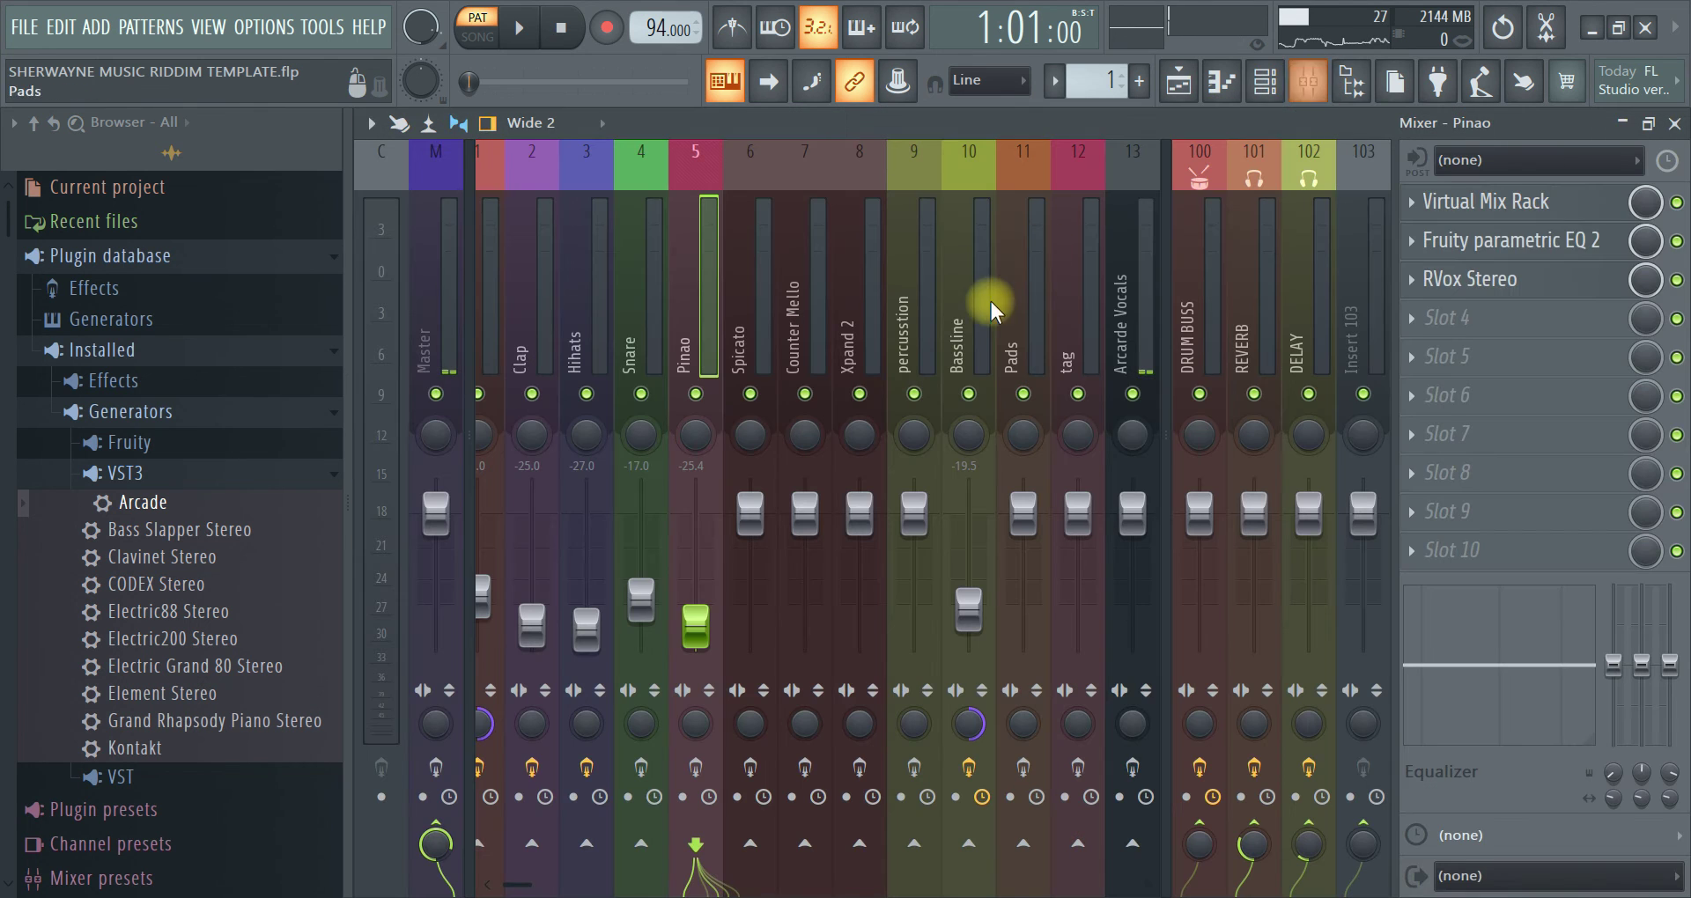
click(1133, 768)
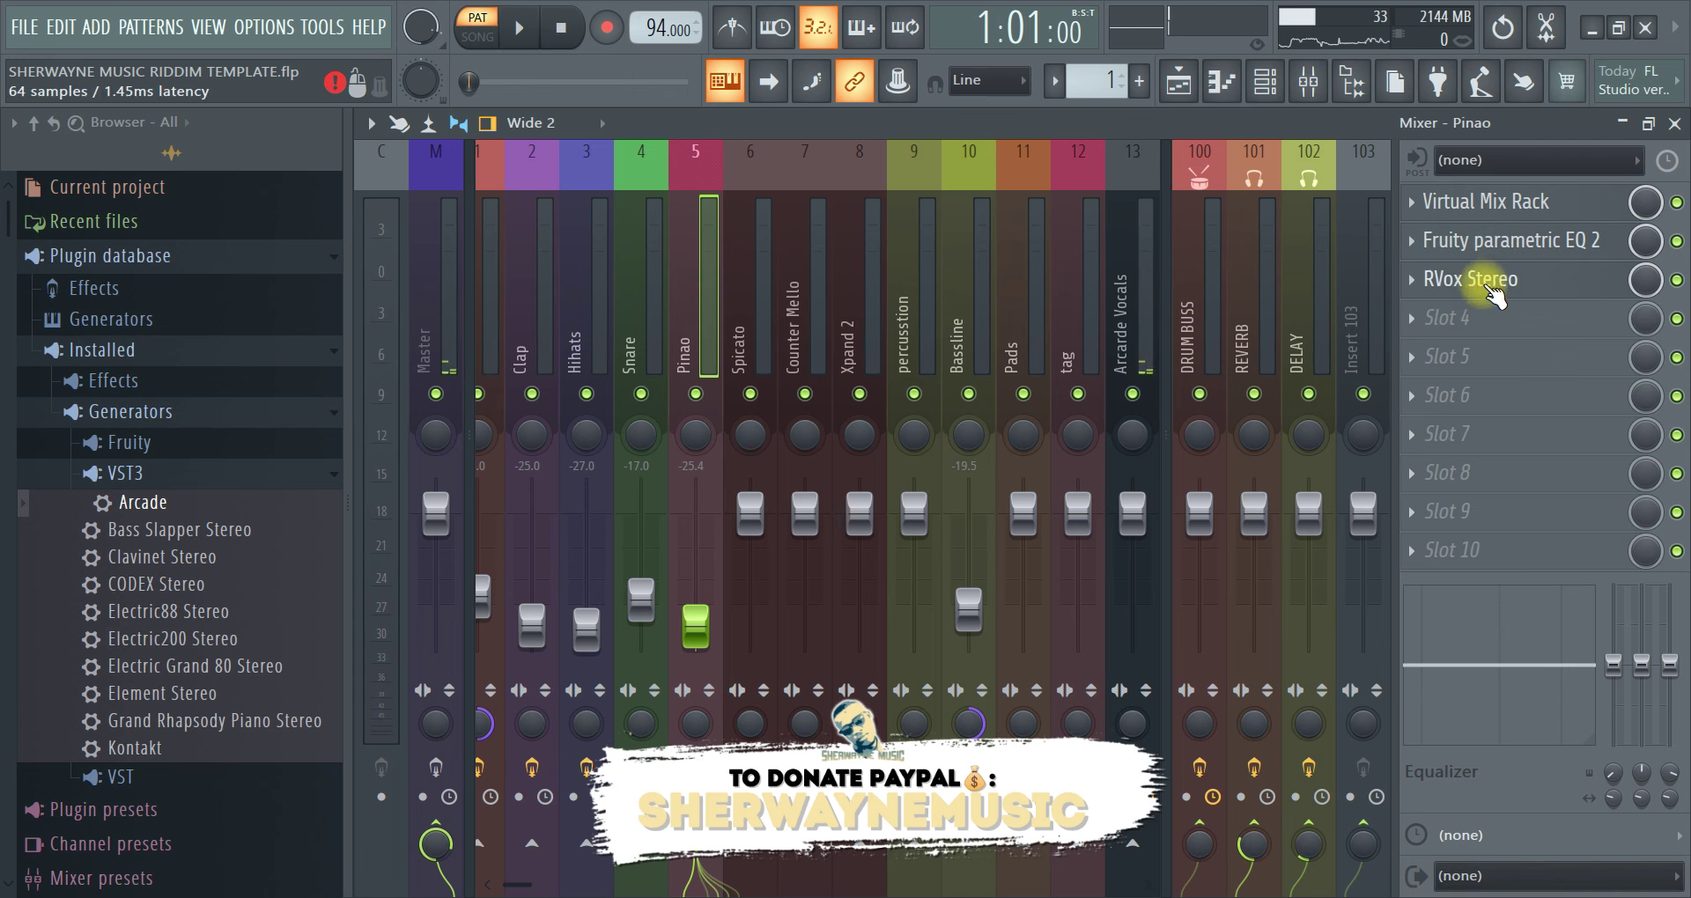
drag(1131, 515, 1131, 614)
drag(1117, 721, 1118, 739)
drag(1131, 632, 1136, 627)
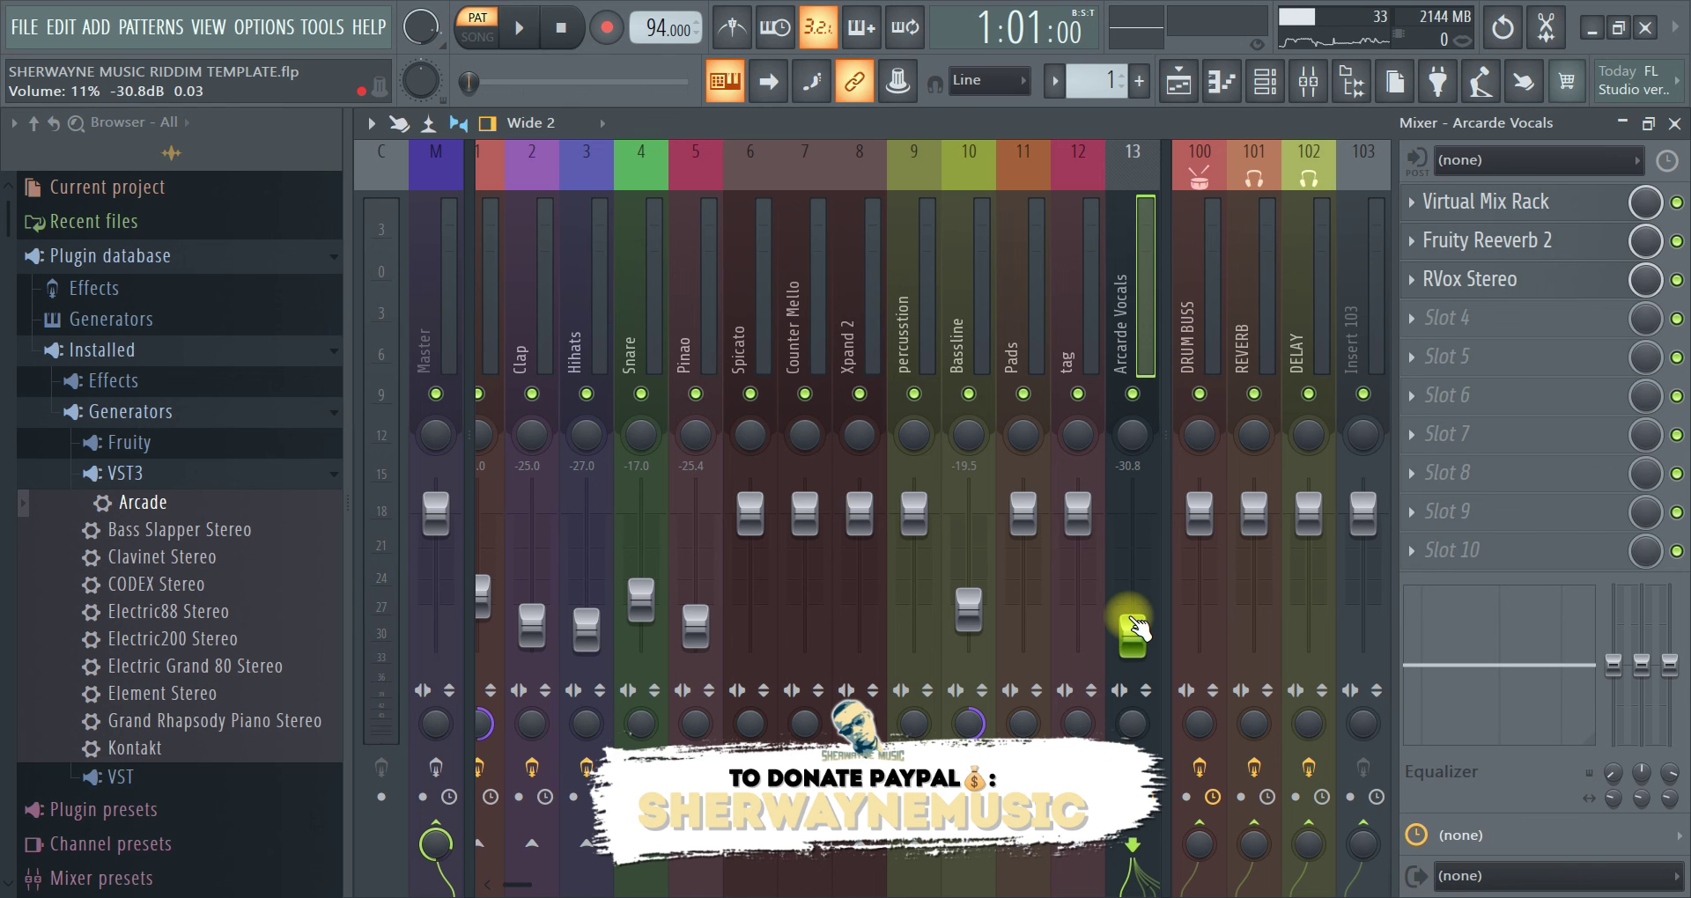
Play the pattern to check the vocal level, close the mixer, hide the browser and stop playback
key(space)
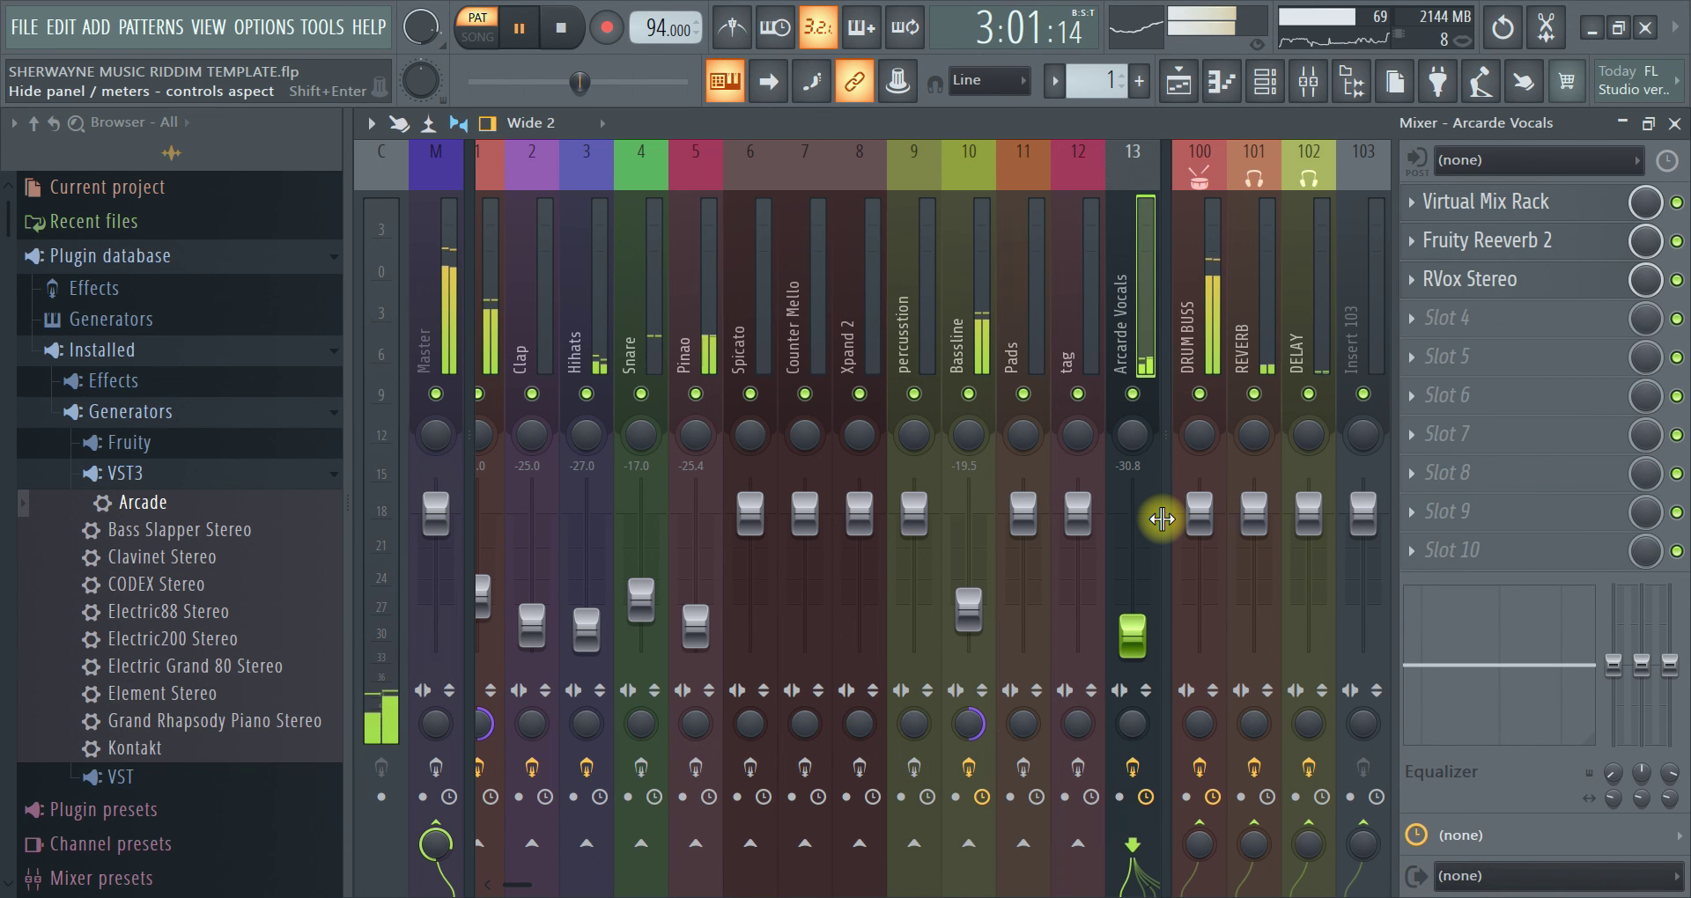
click(1673, 123)
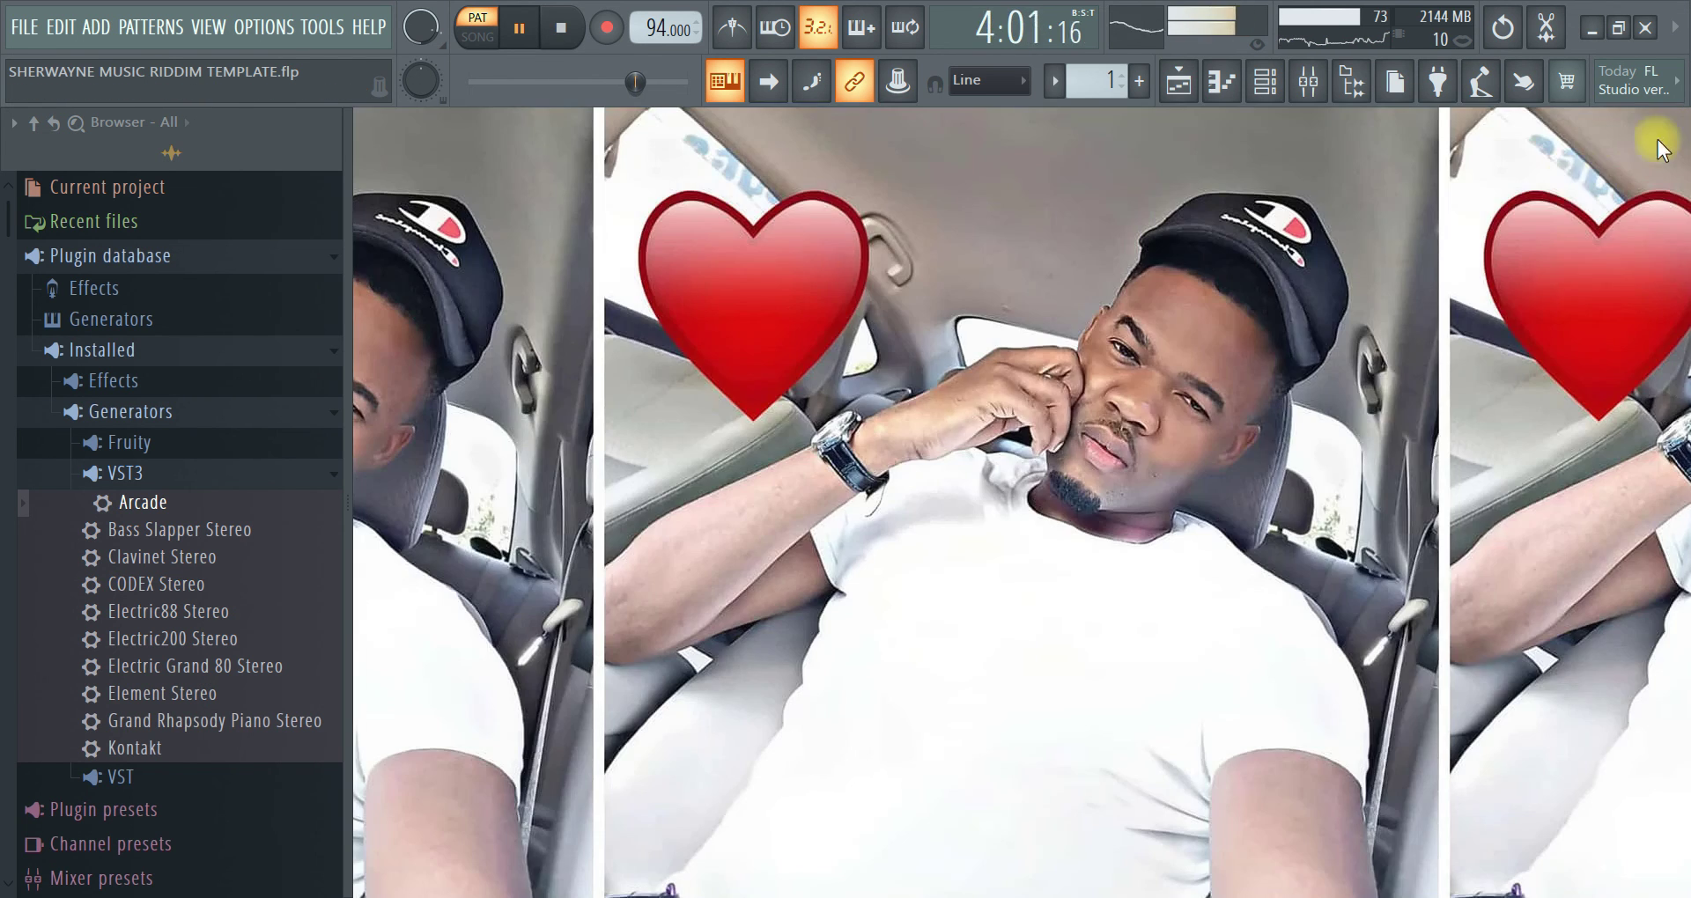
click(1353, 81)
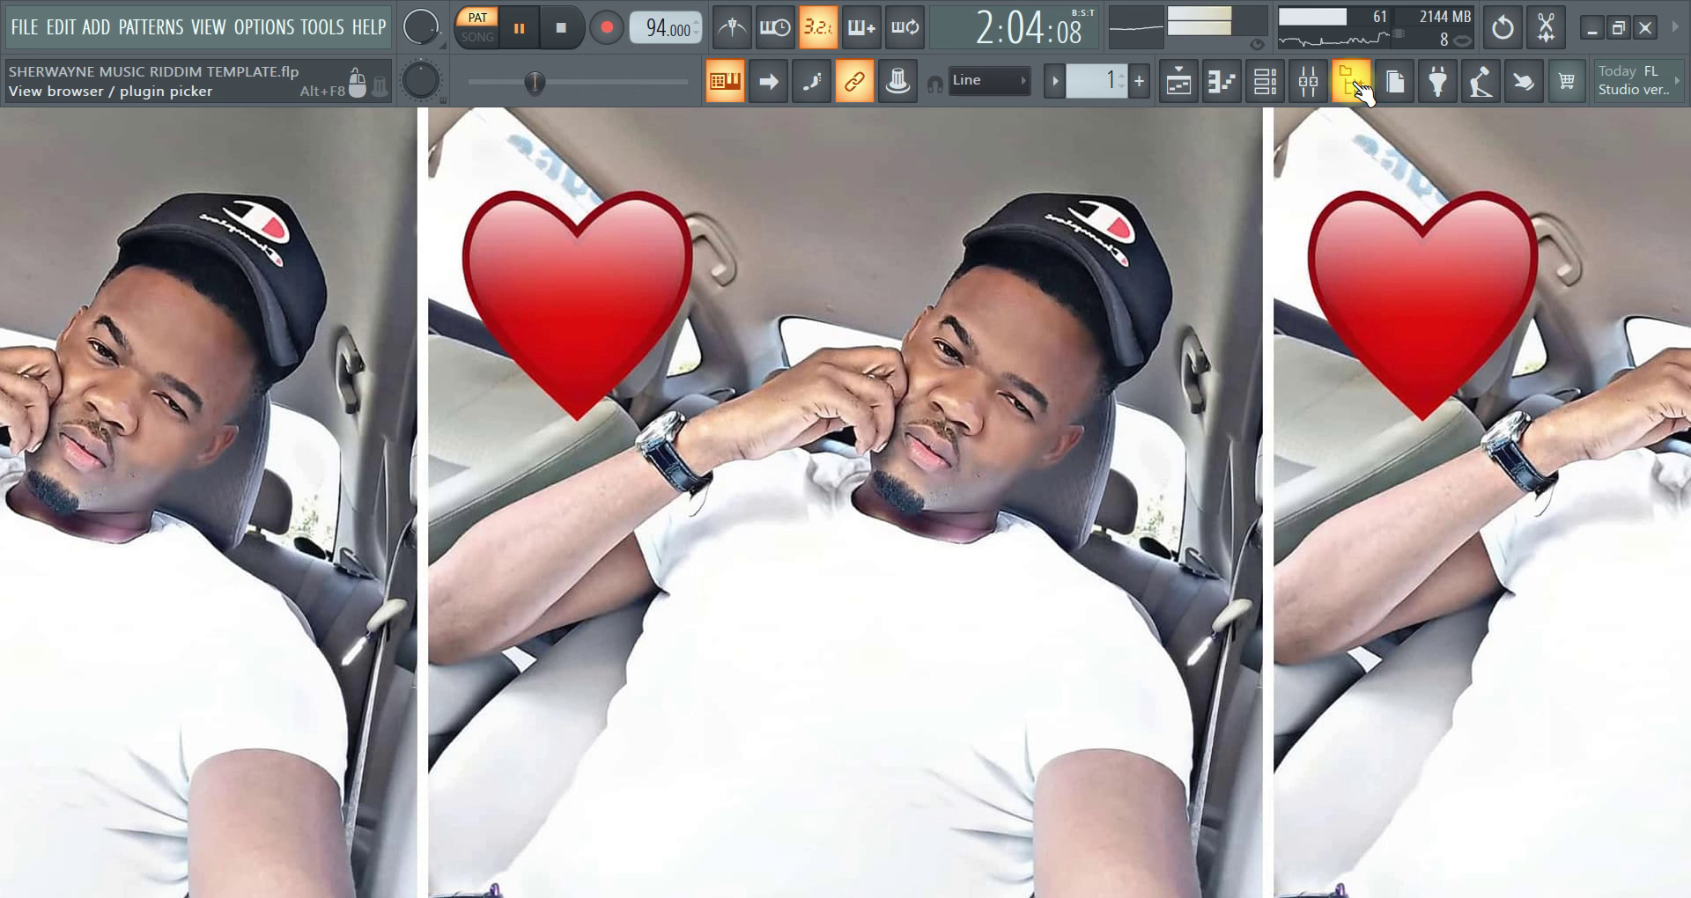
key(space)
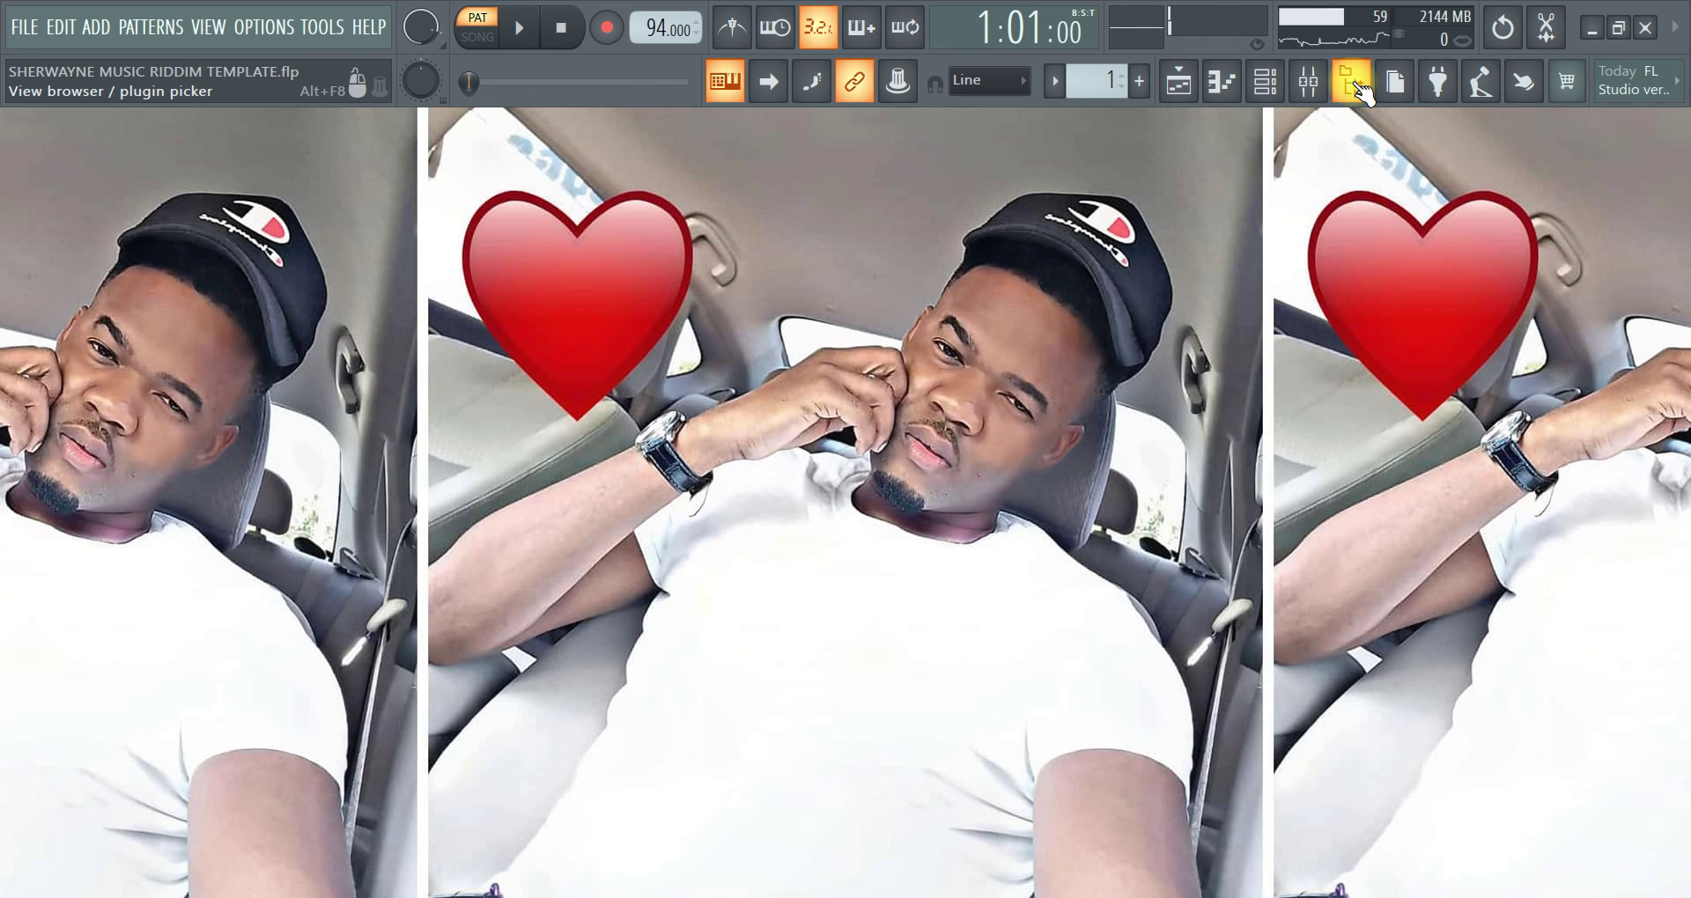
click(1309, 81)
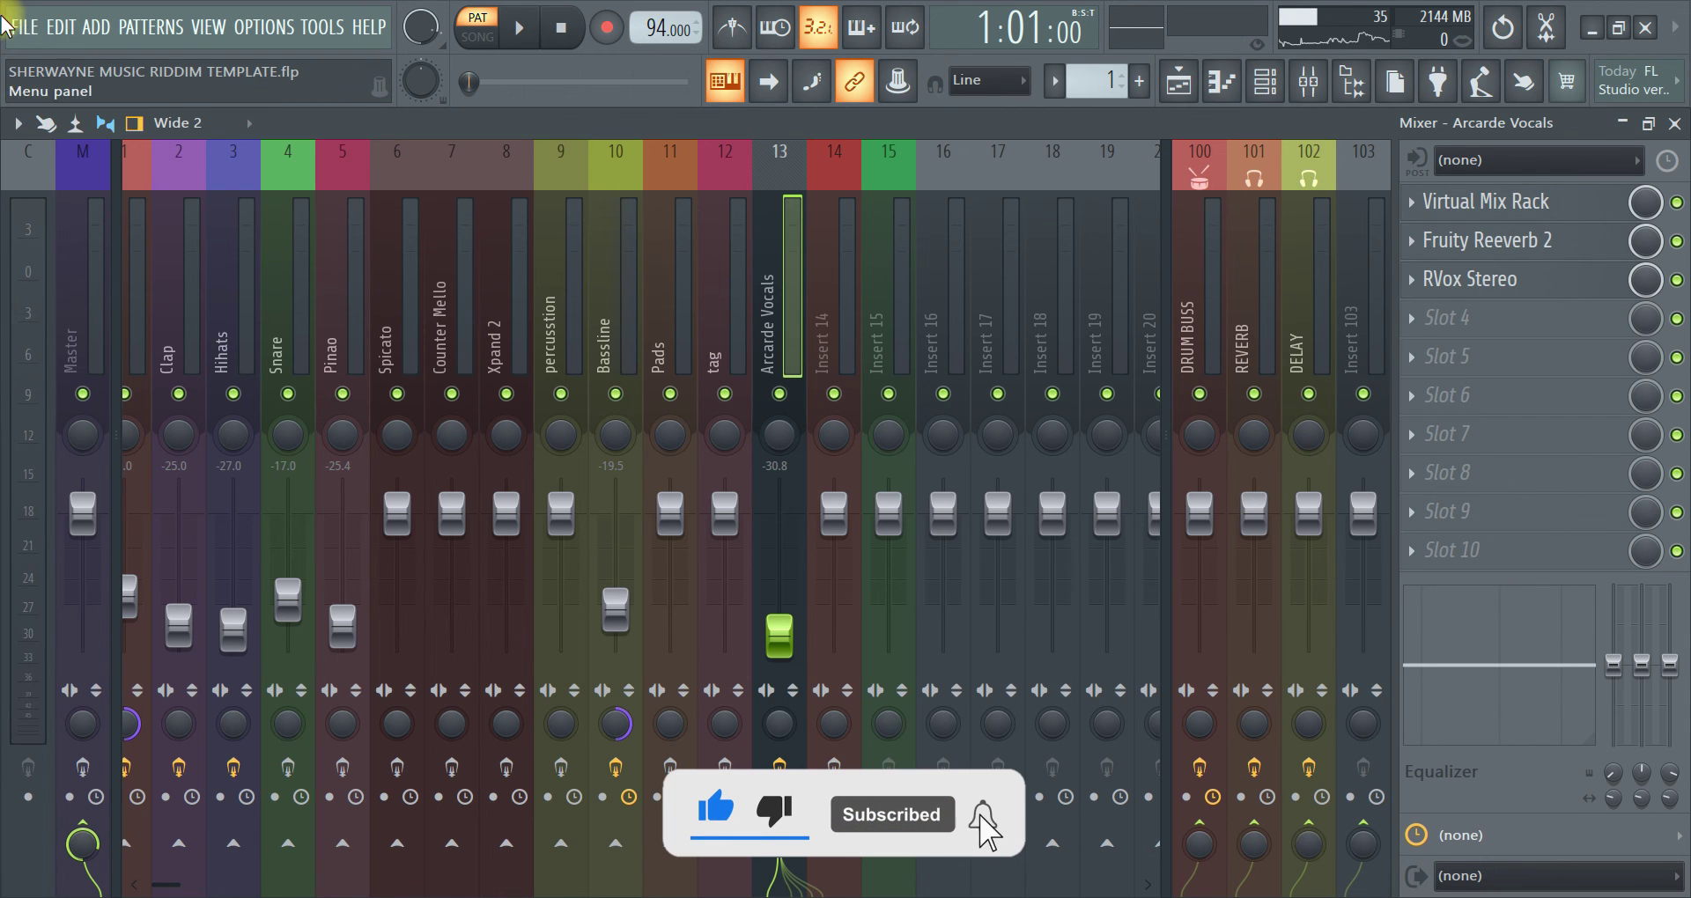
click(23, 28)
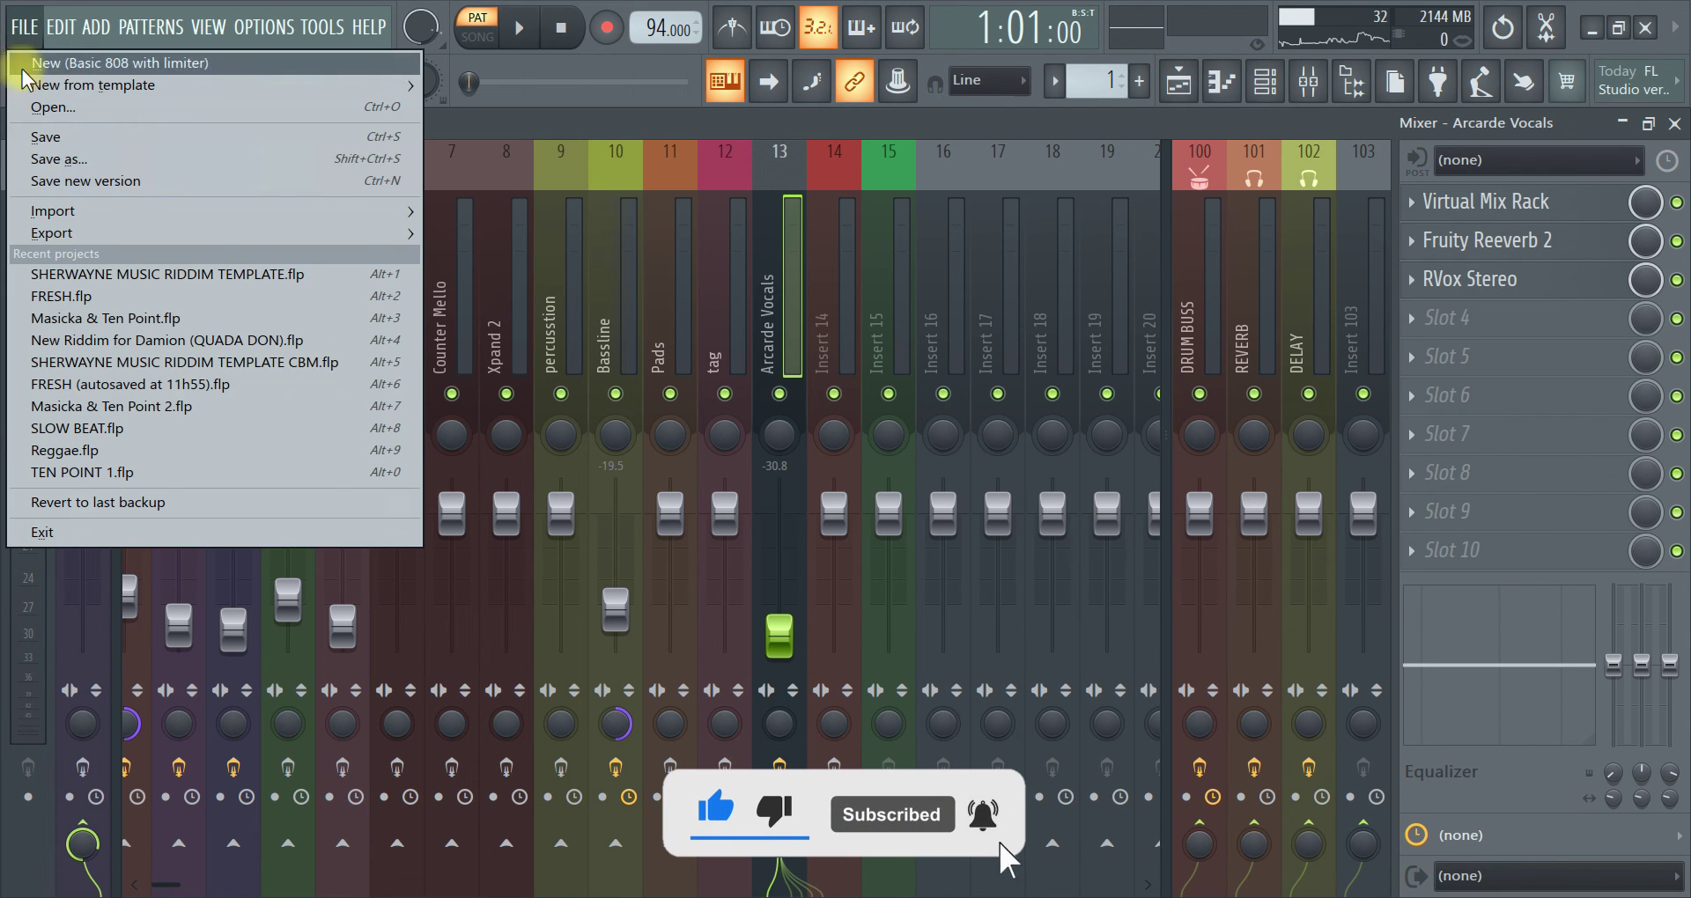
click(58, 159)
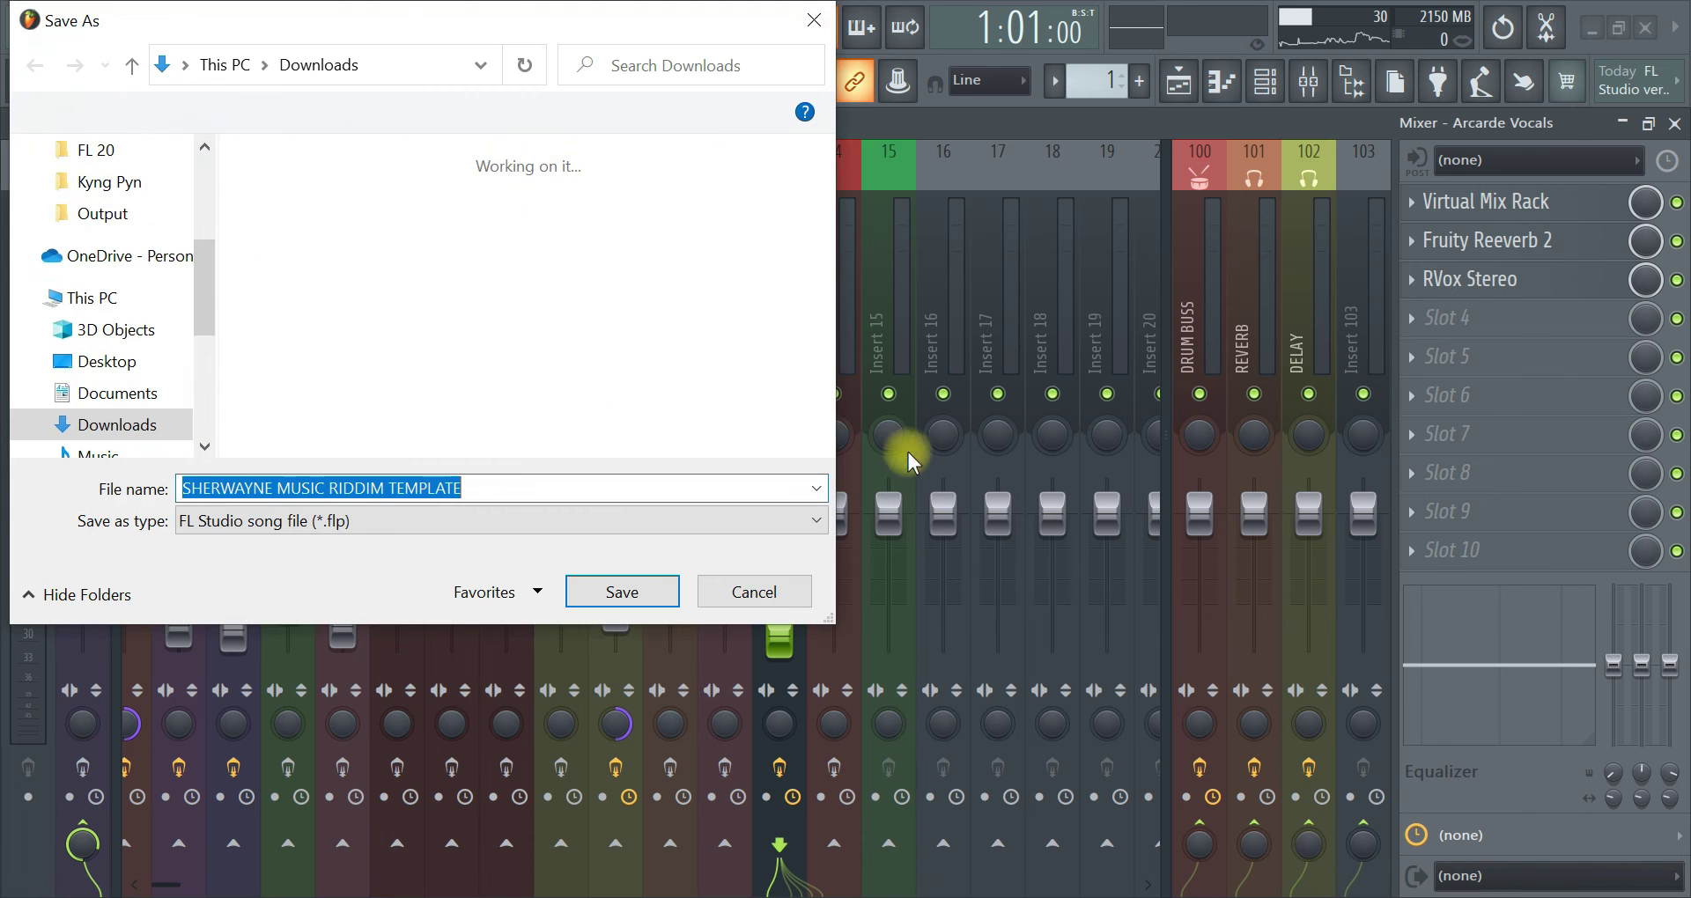
click(812, 21)
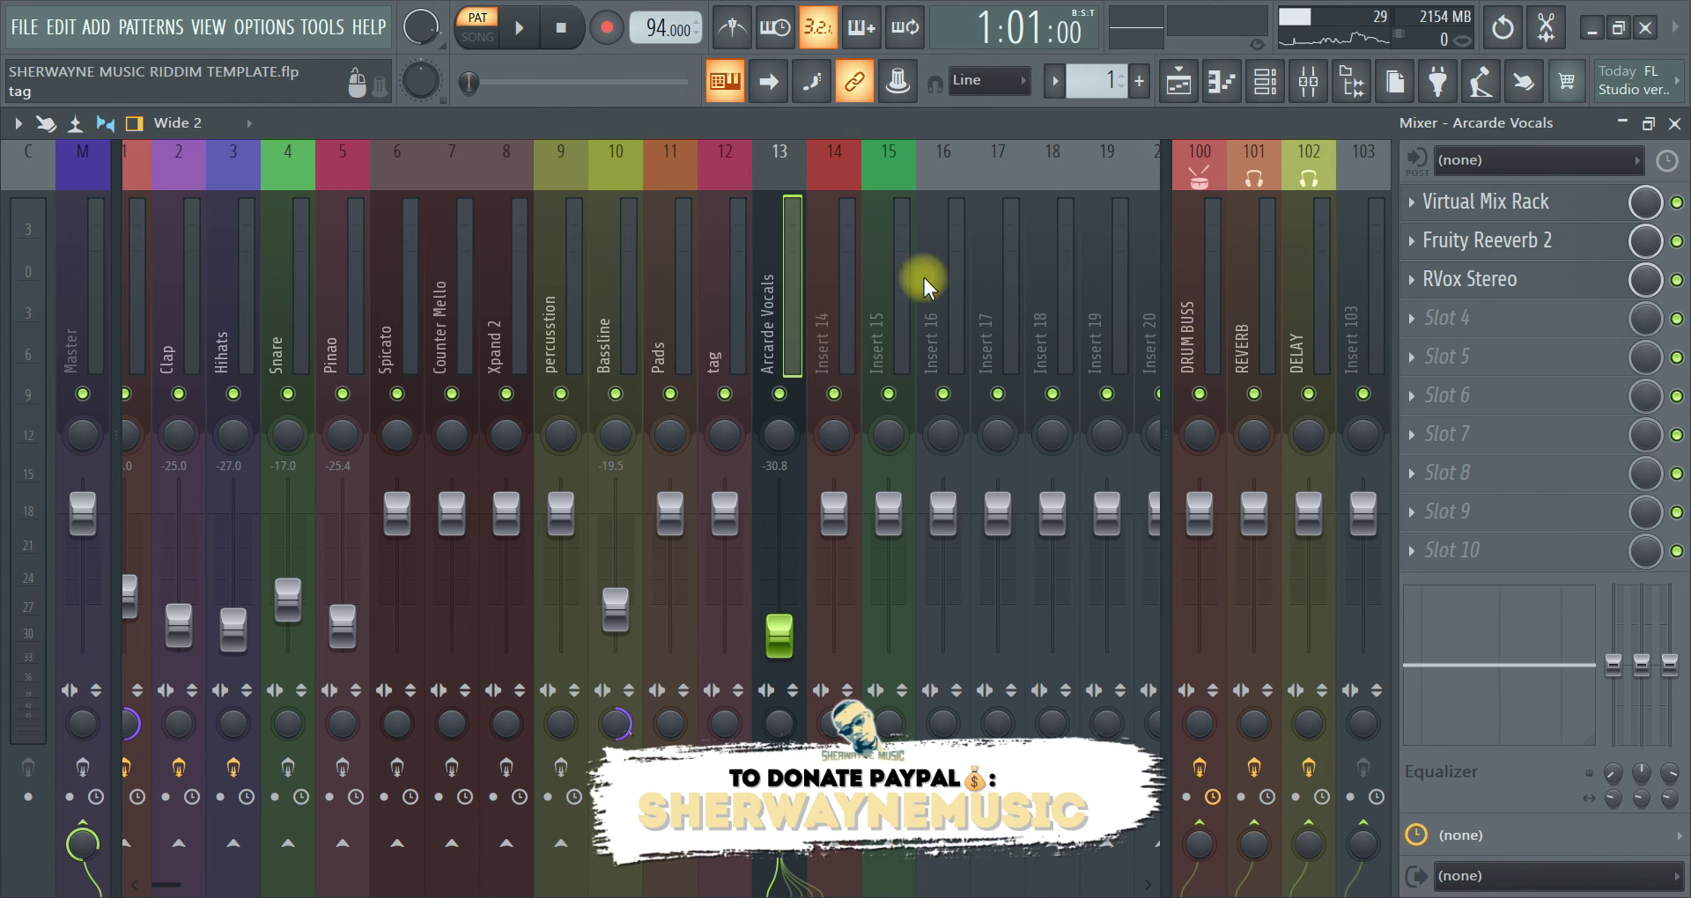
Place Pattern 1 on Track 1 at bar 1 of the playlist and close the playlist and mixer
click(1178, 81)
drag(119, 220, 378, 216)
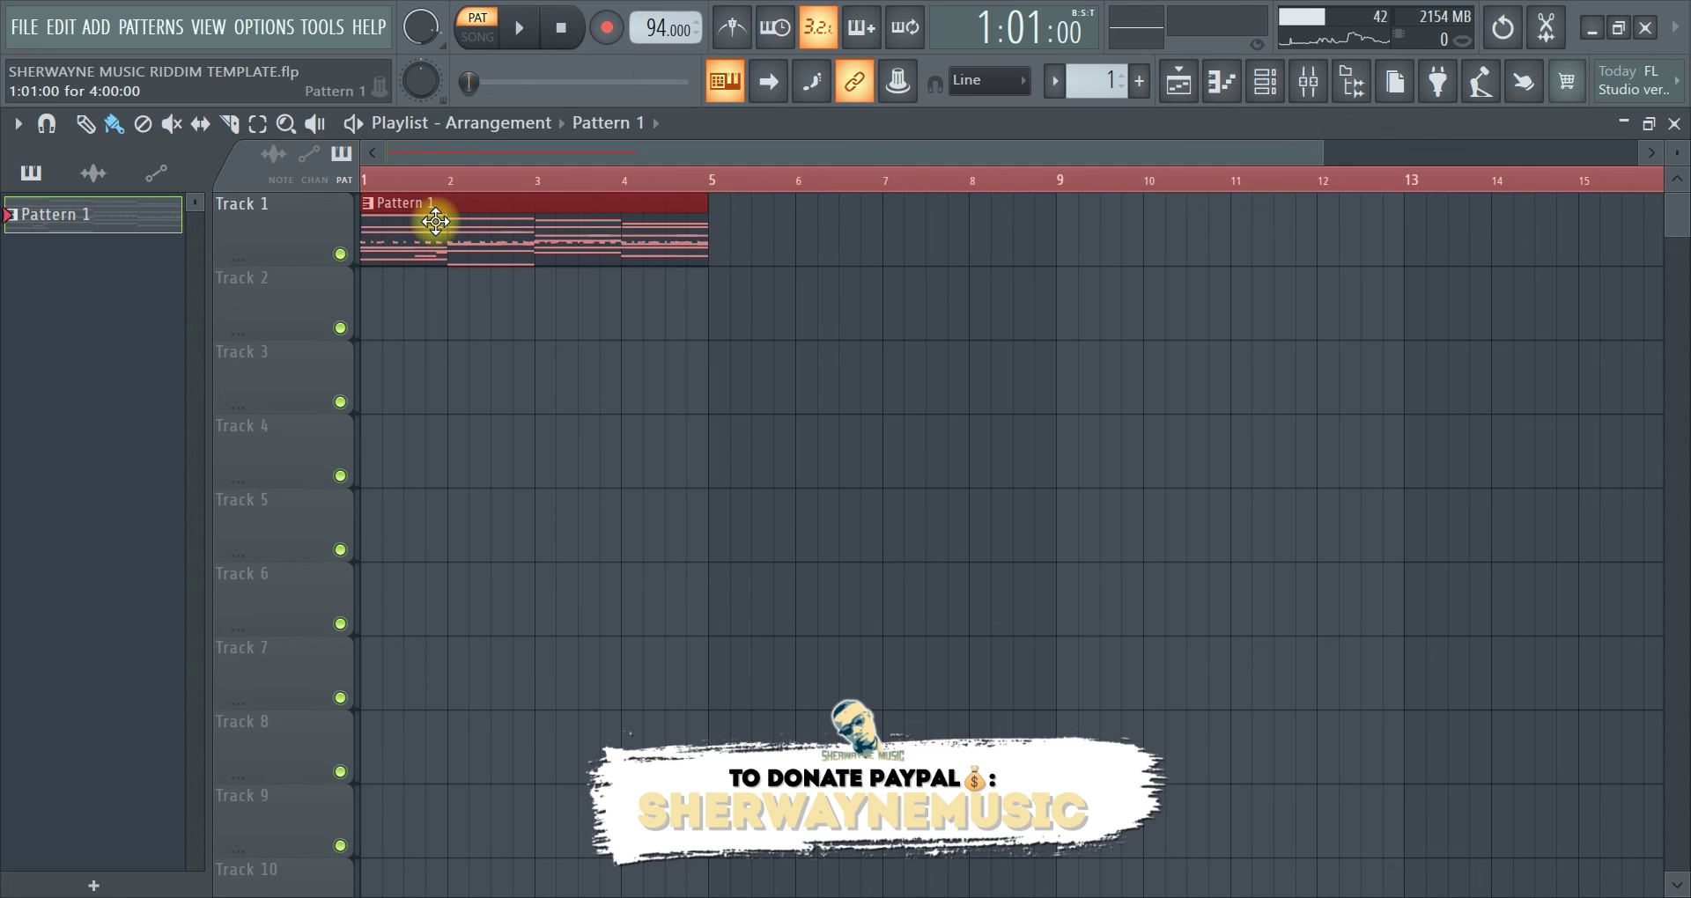
click(1674, 123)
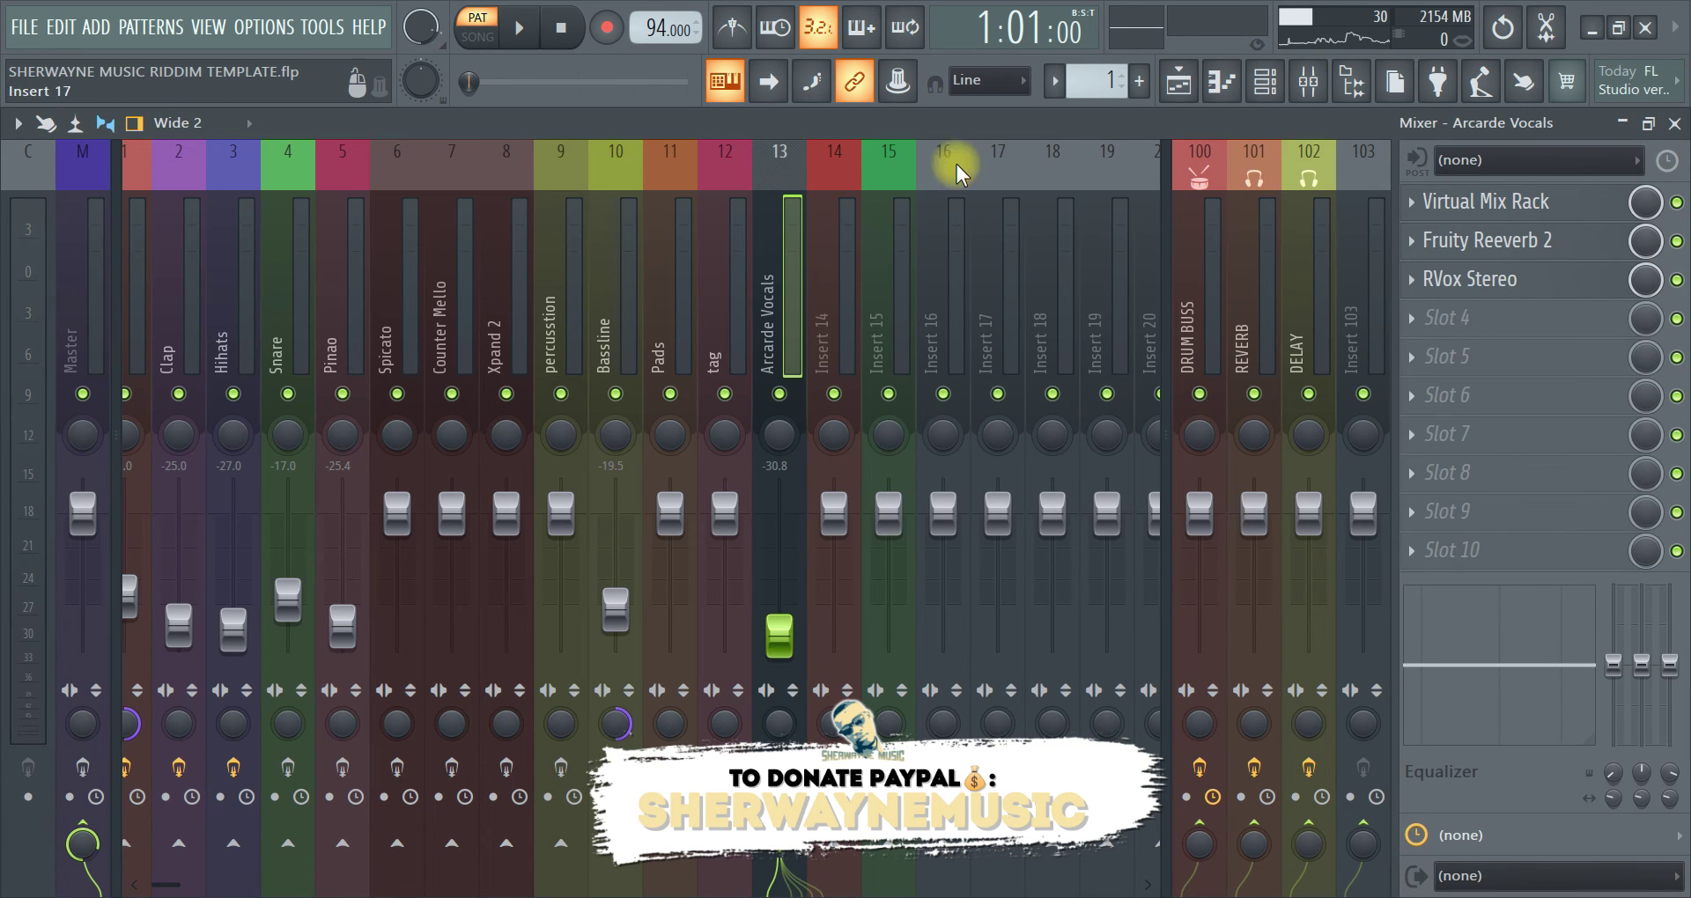
click(1674, 124)
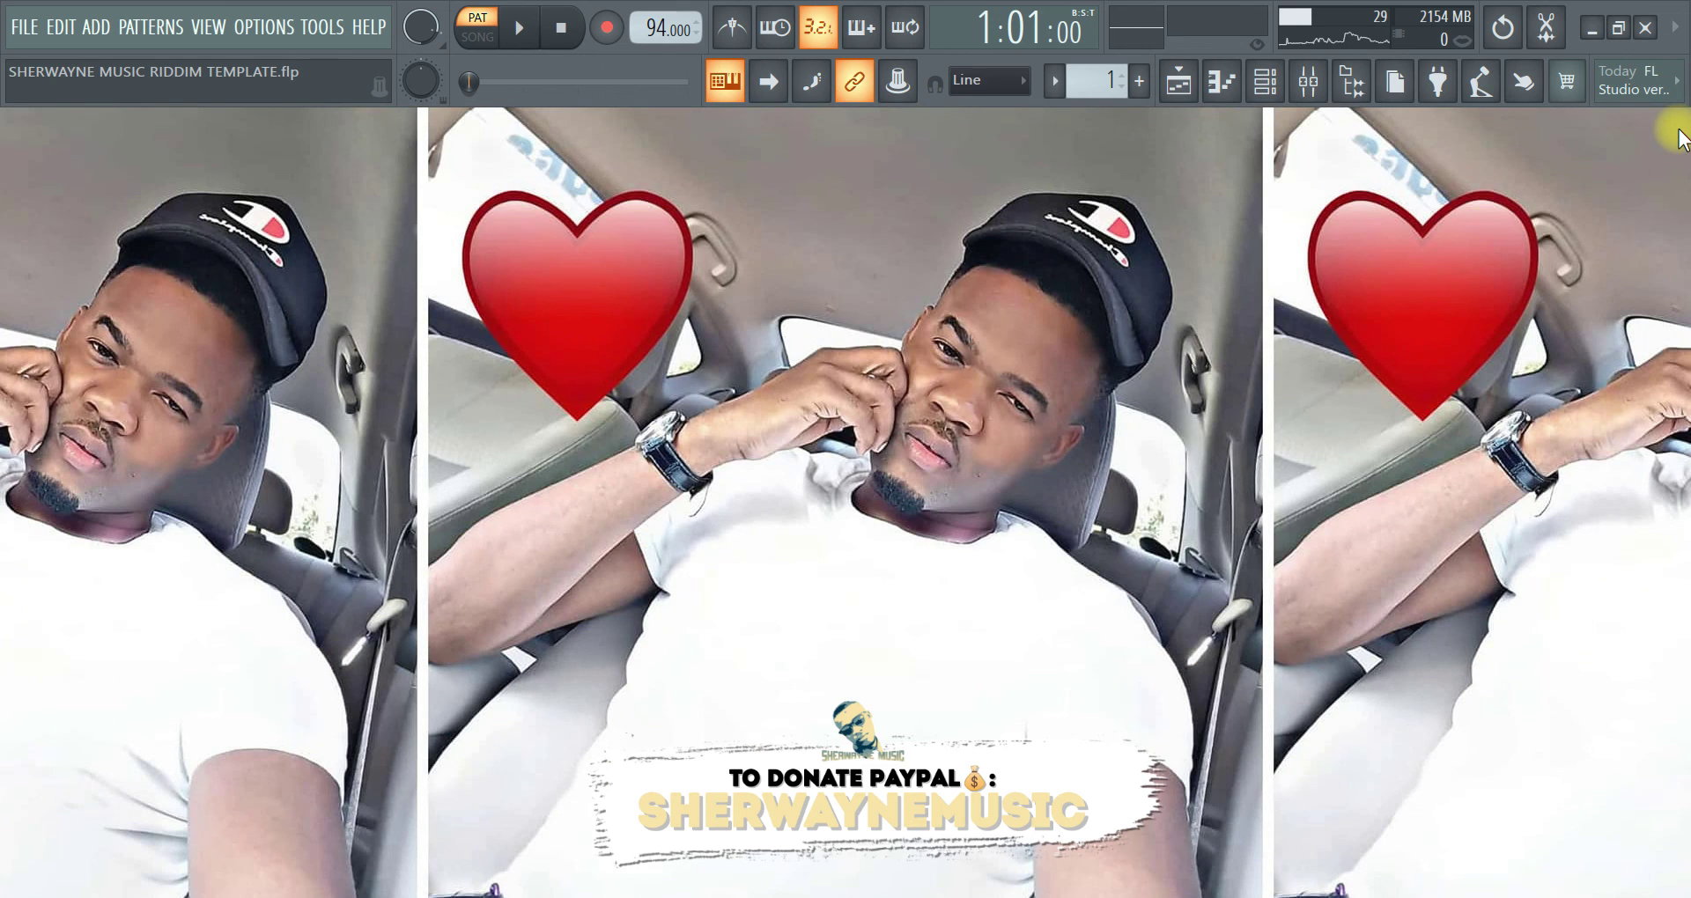
Play the full pattern to review the beat, stop playback and show the channel rack
key(space)
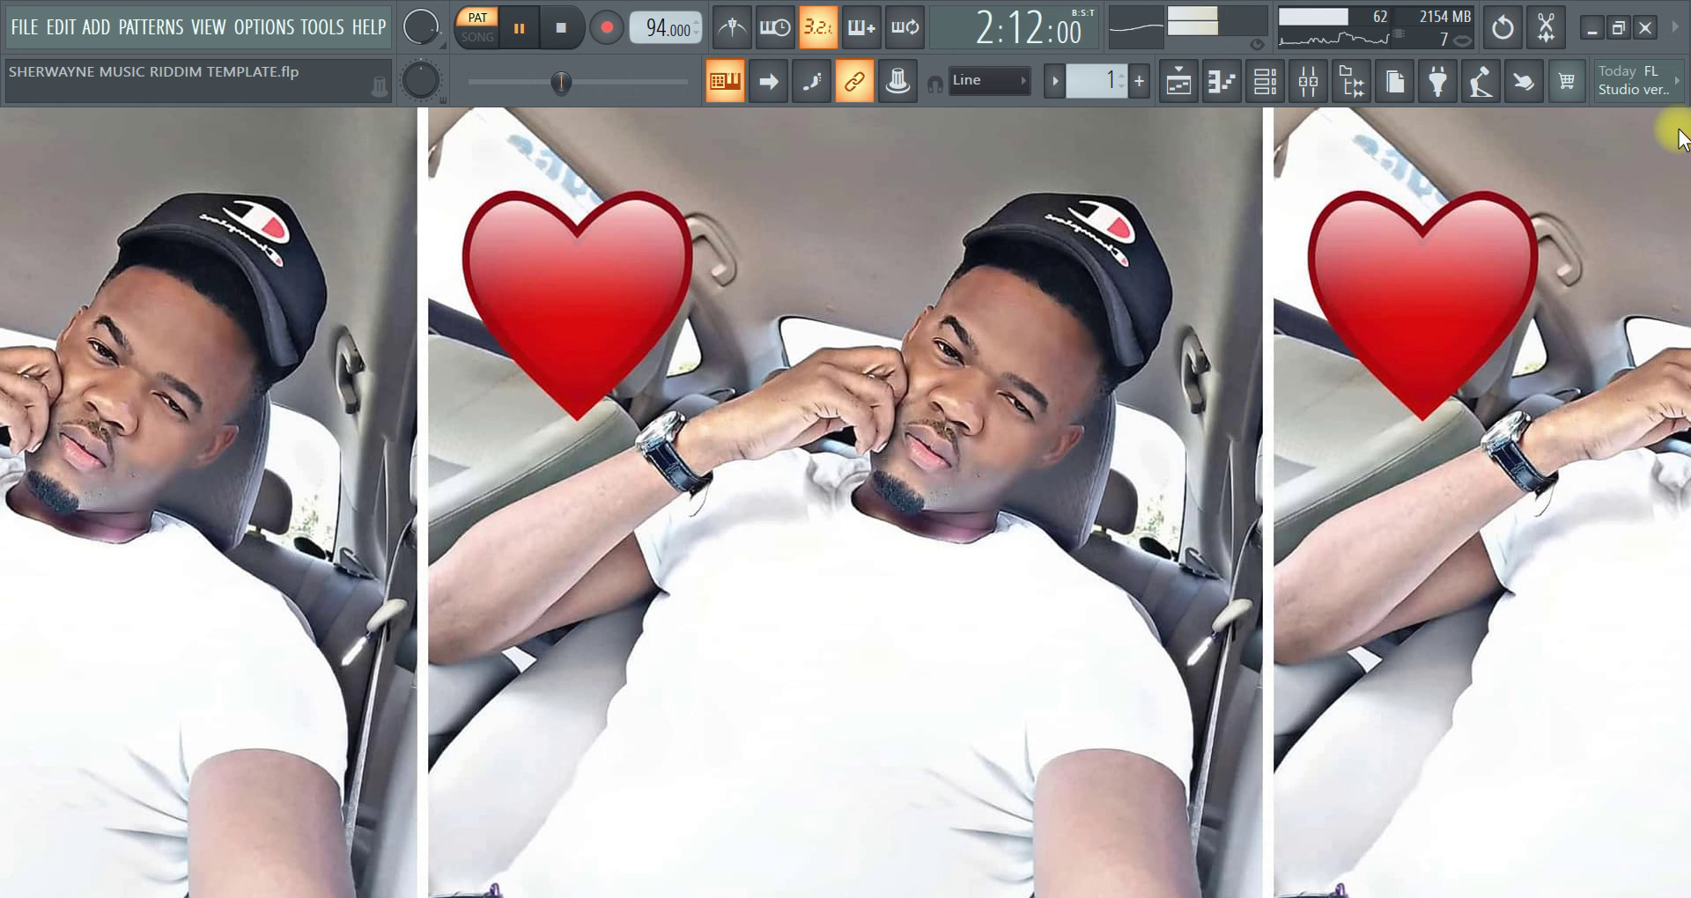
key(space)
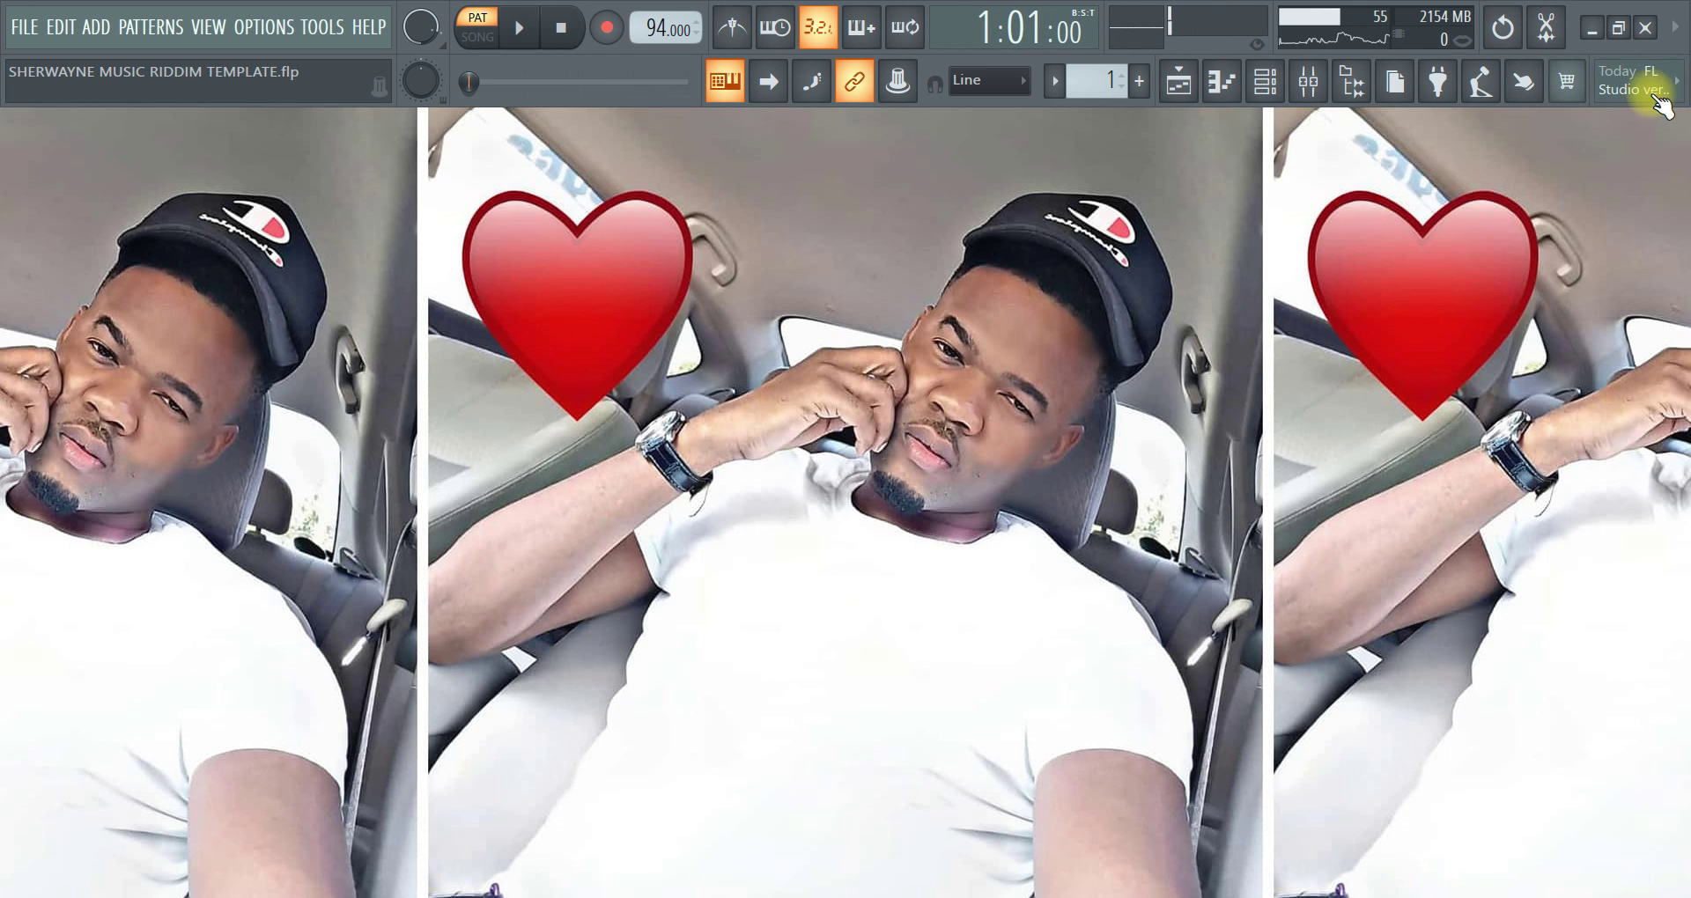
click(1309, 81)
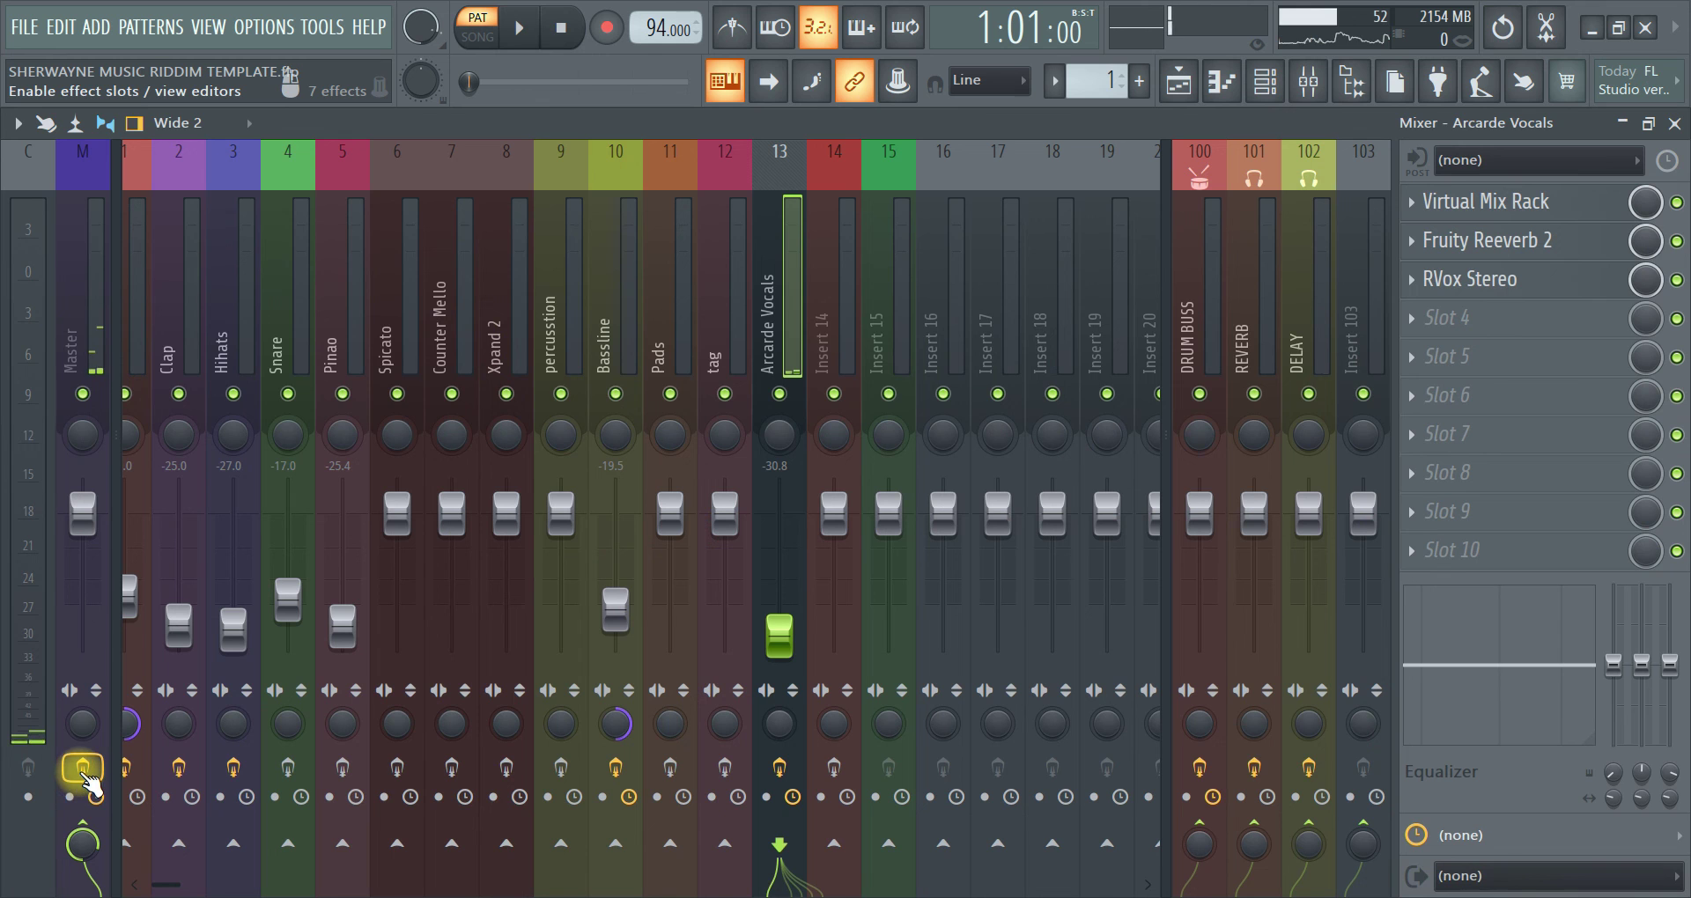
key(F9)
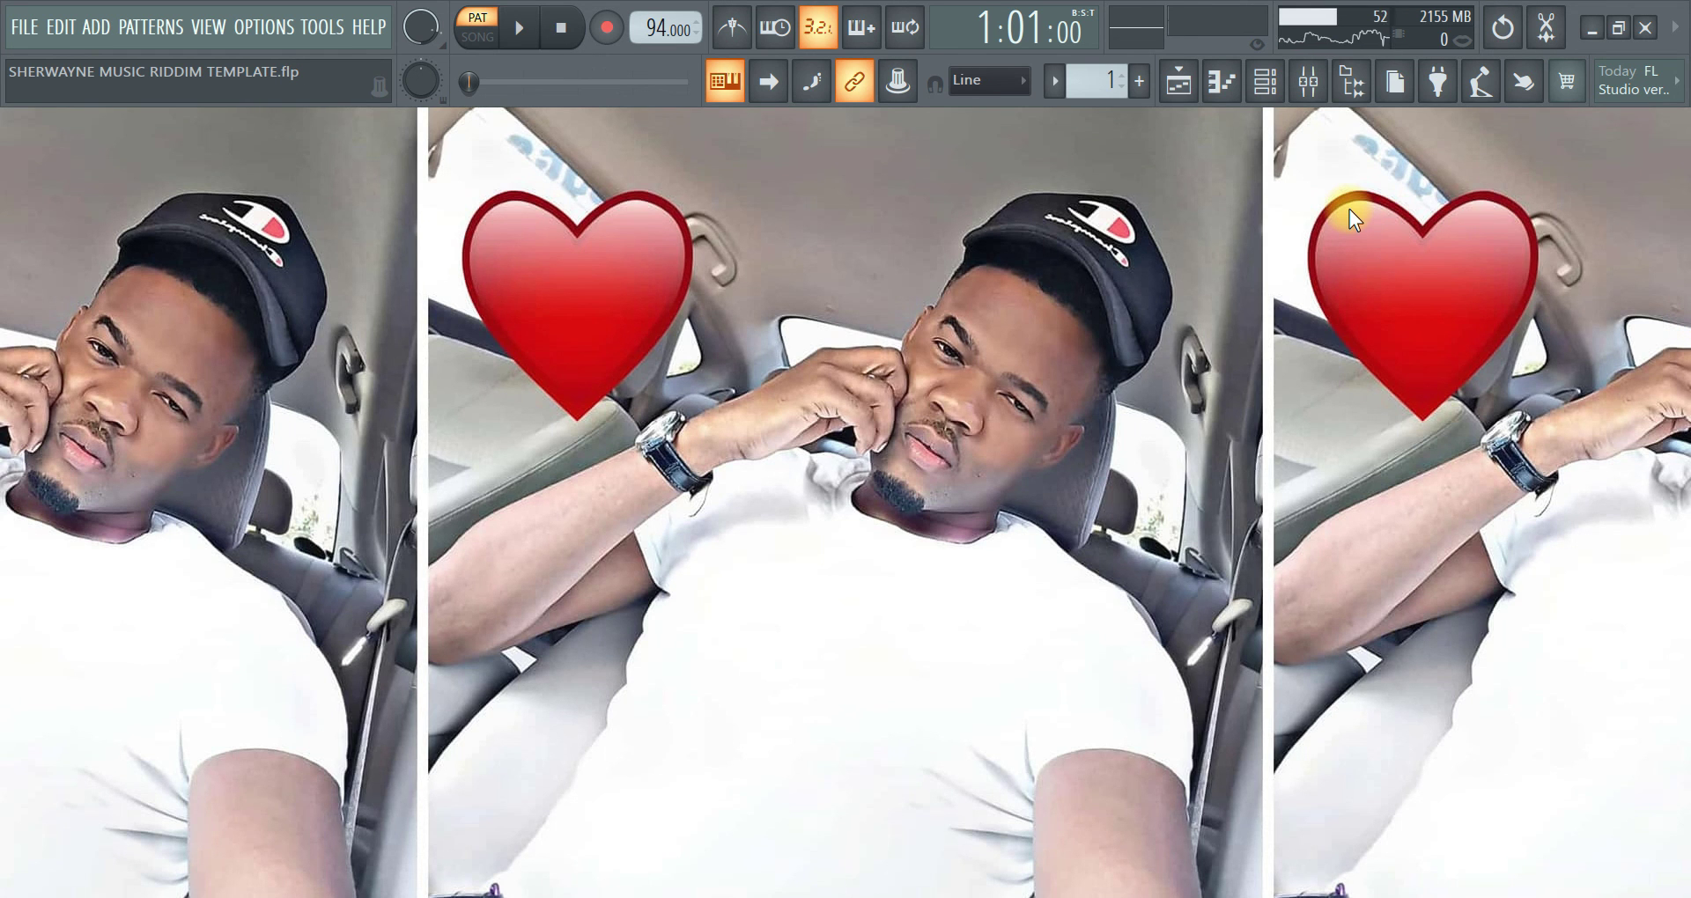
key(space)
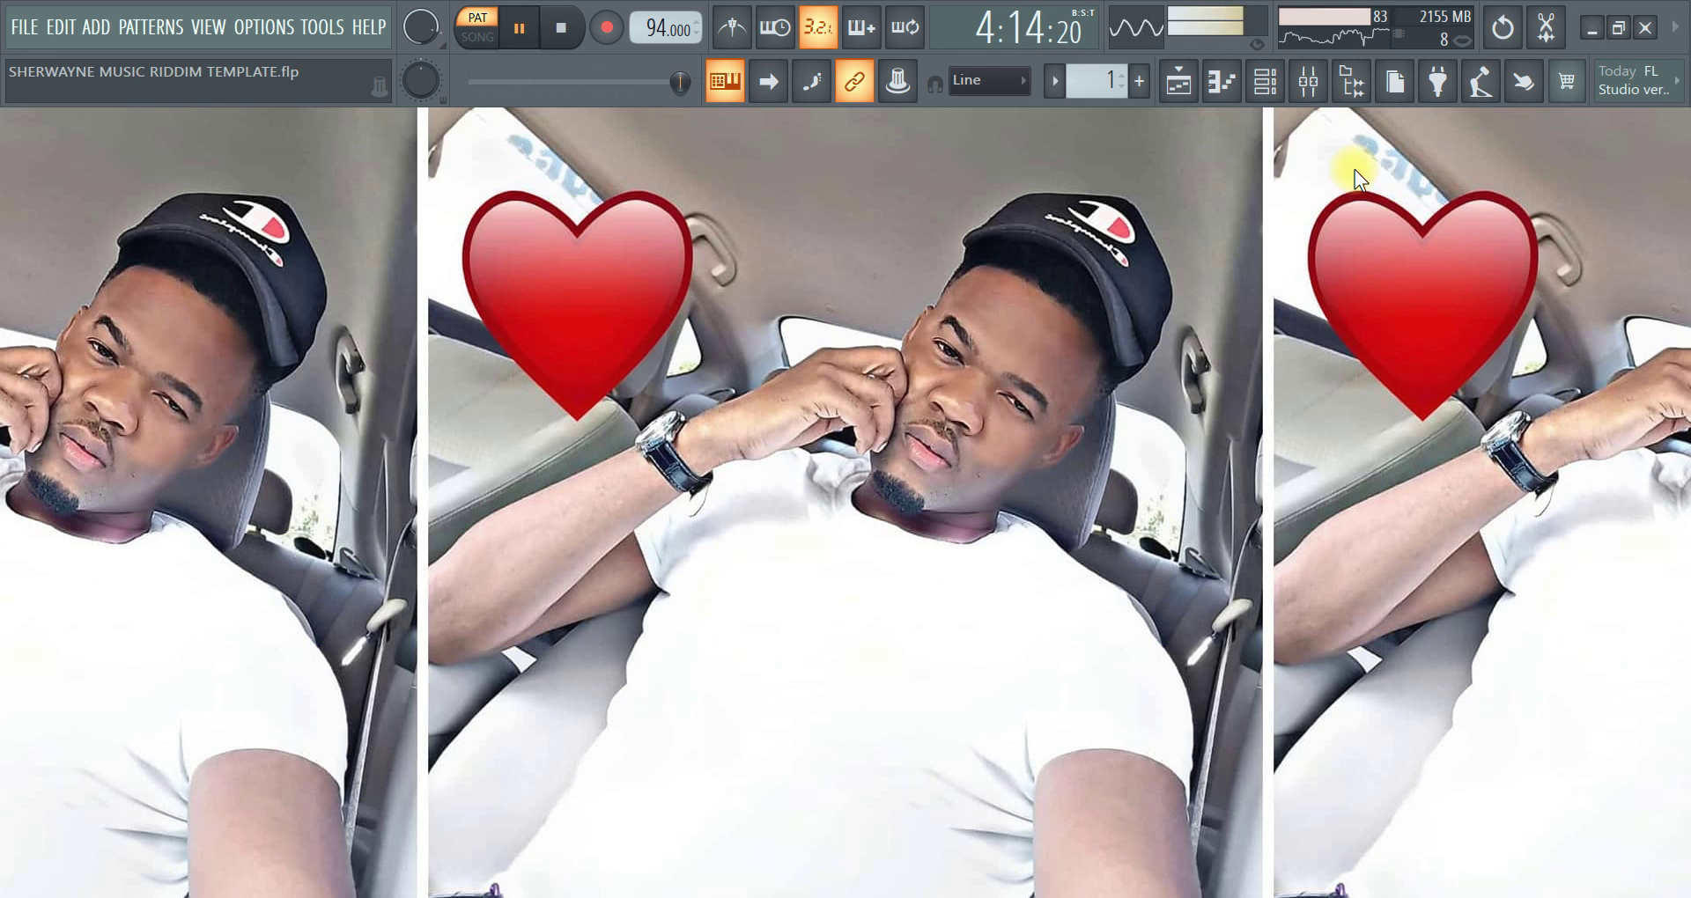
key(space)
click(1268, 81)
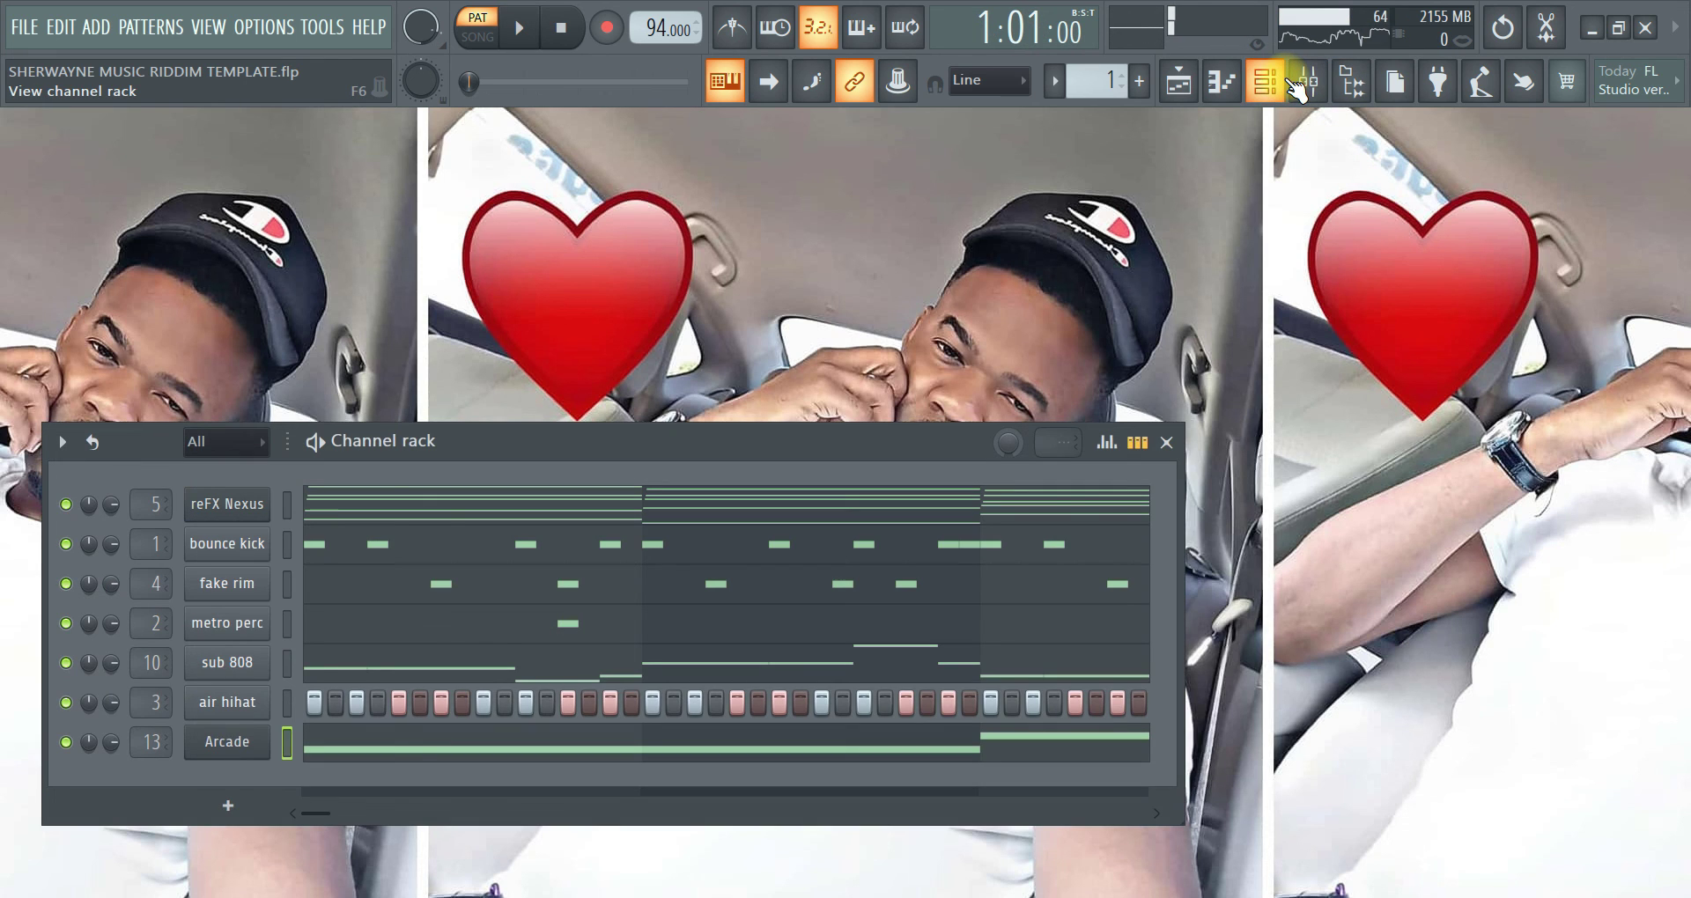